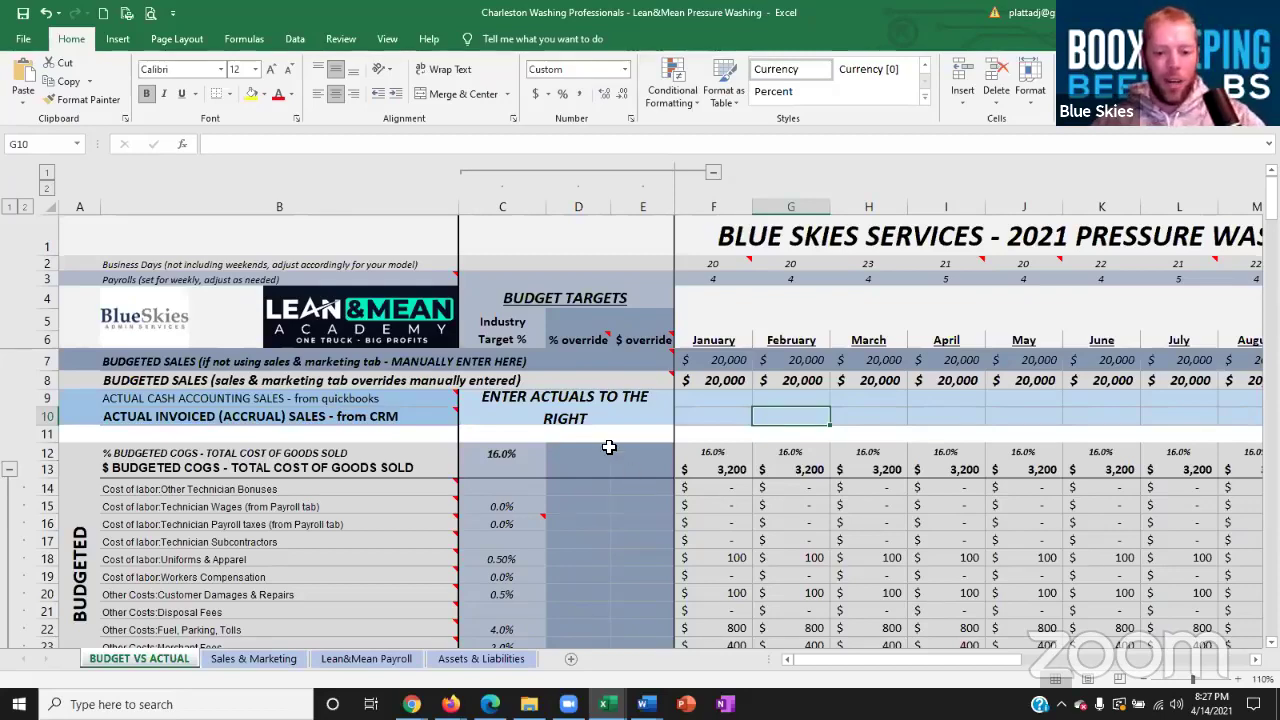
- Examine the January budgeted sales and the monthly Business Days and Payrolls rows, especially February to April
mouse_move(645, 387)
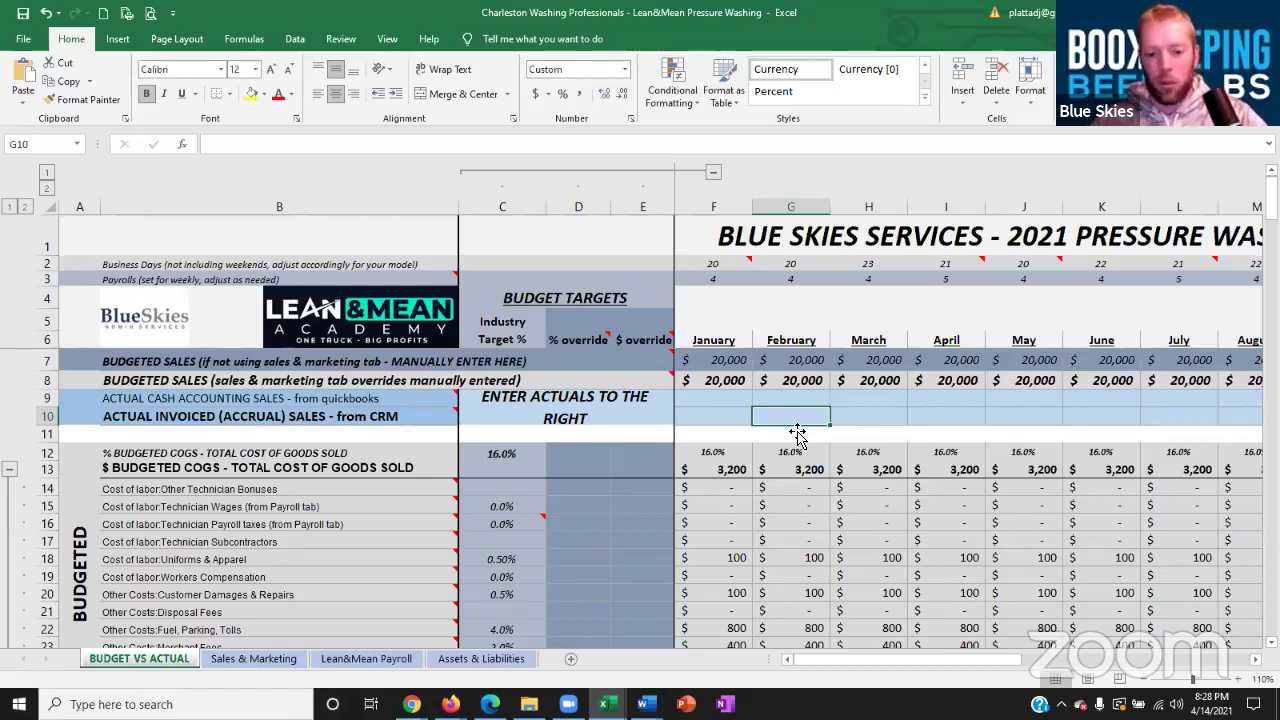
left_click(724, 361)
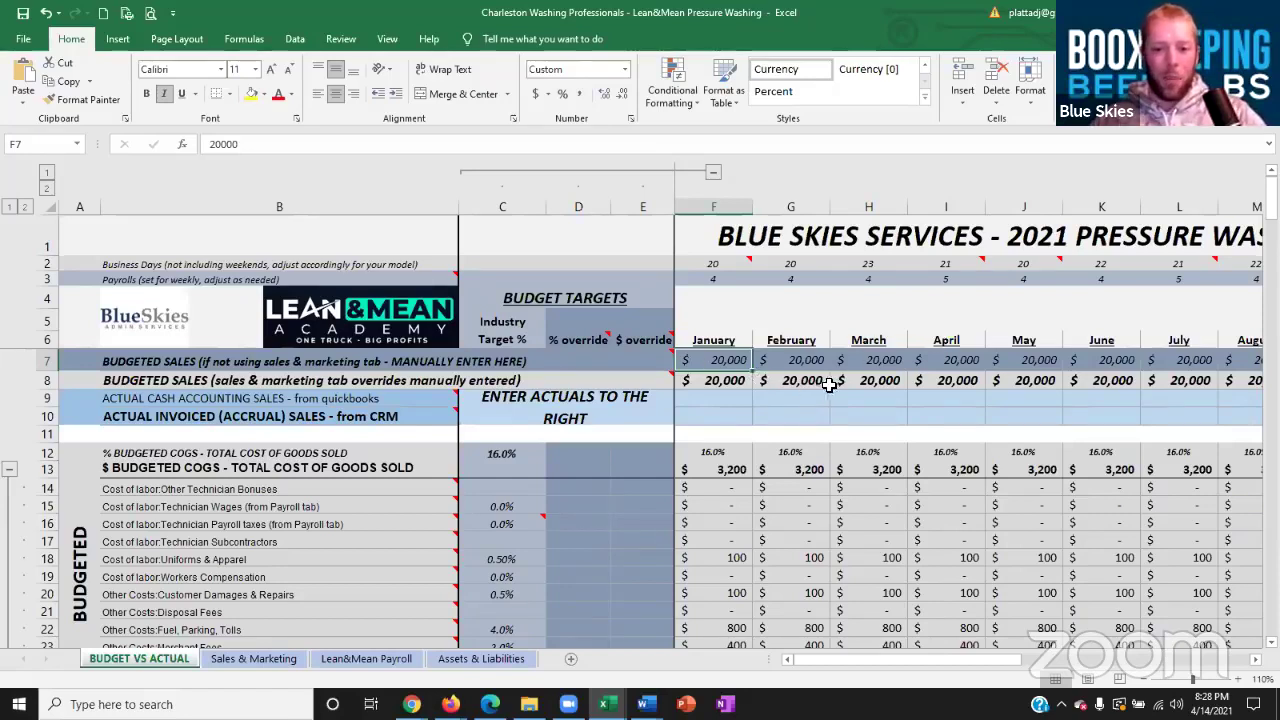
mouse_move(715, 261)
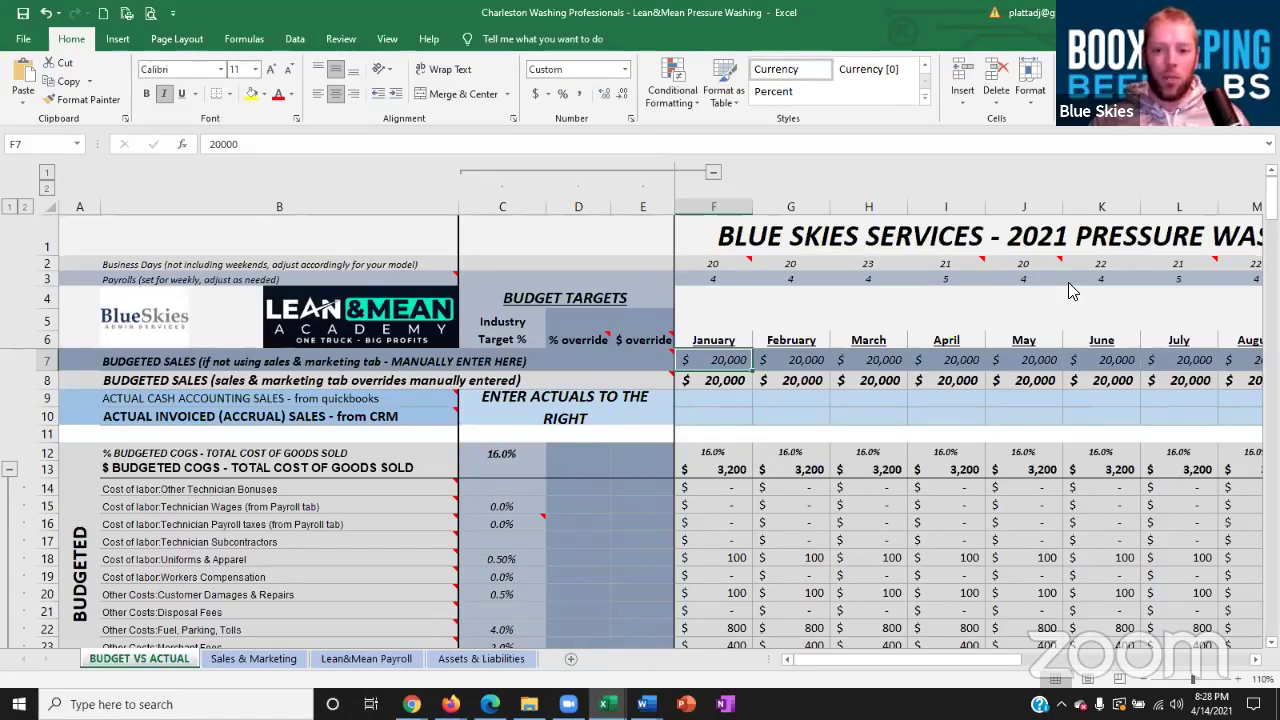
left_click(868, 264)
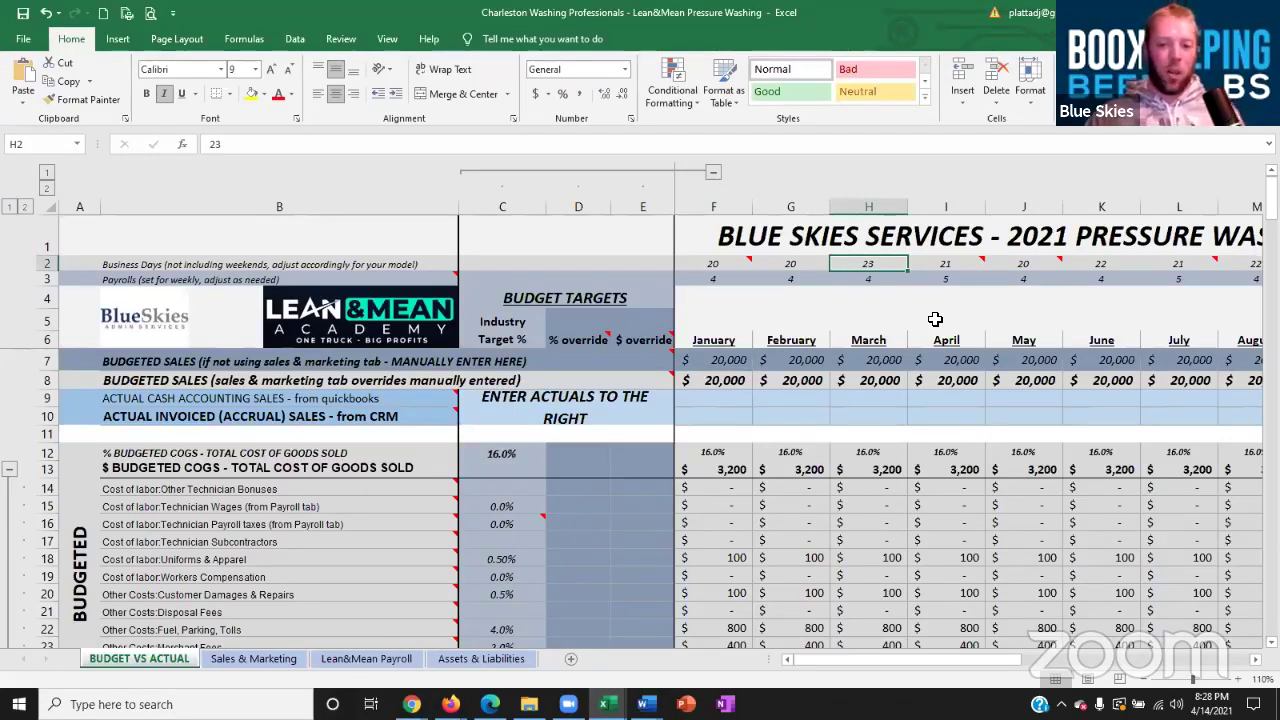
left_click(791, 264)
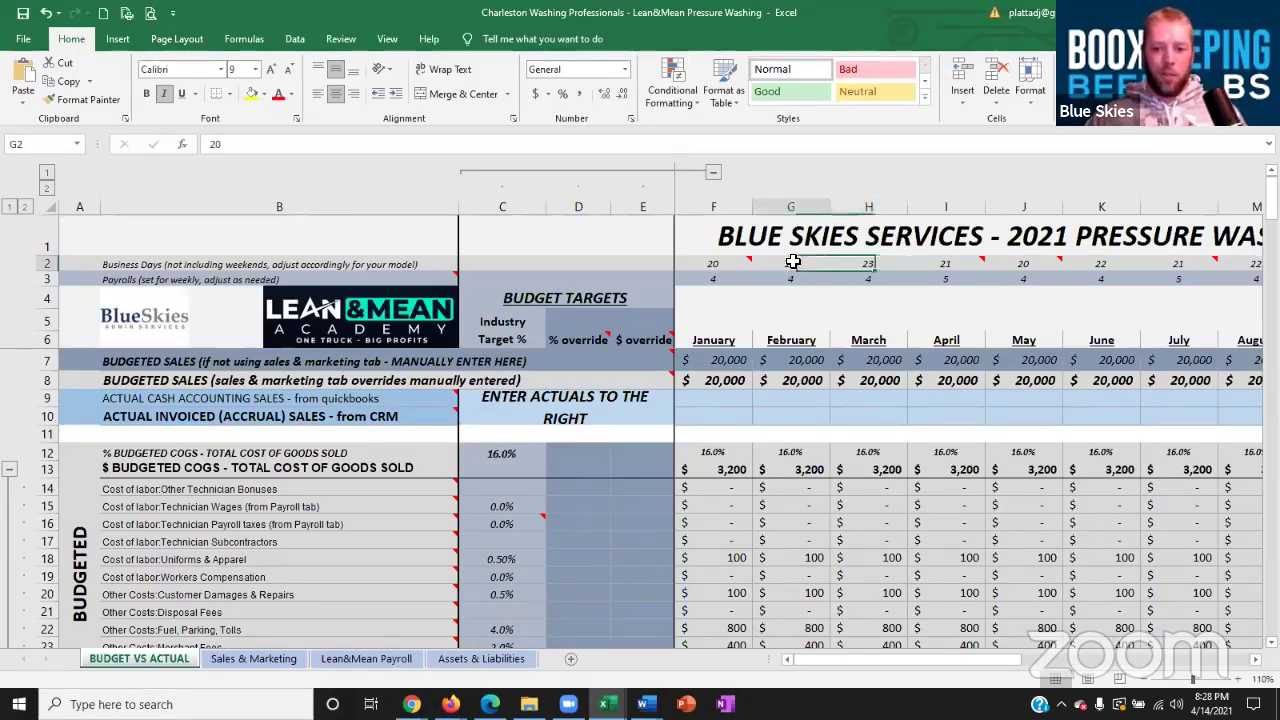
left_click(868, 262)
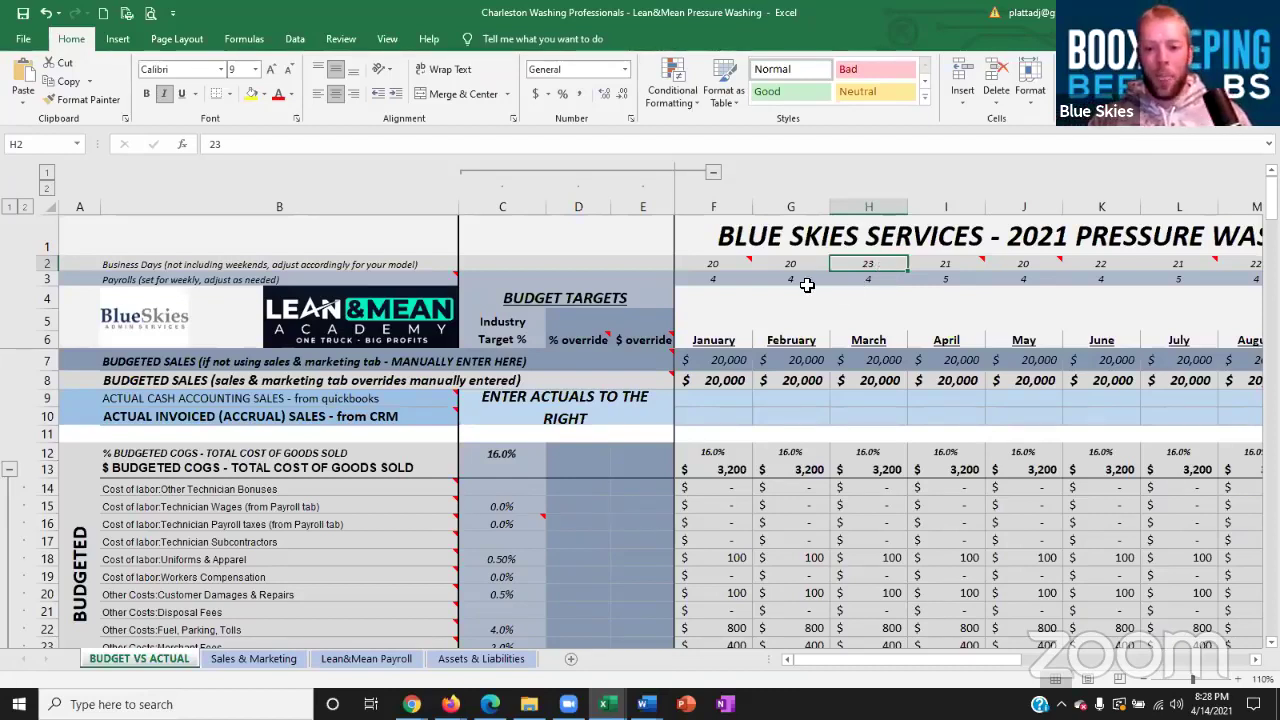
left_click(858, 283)
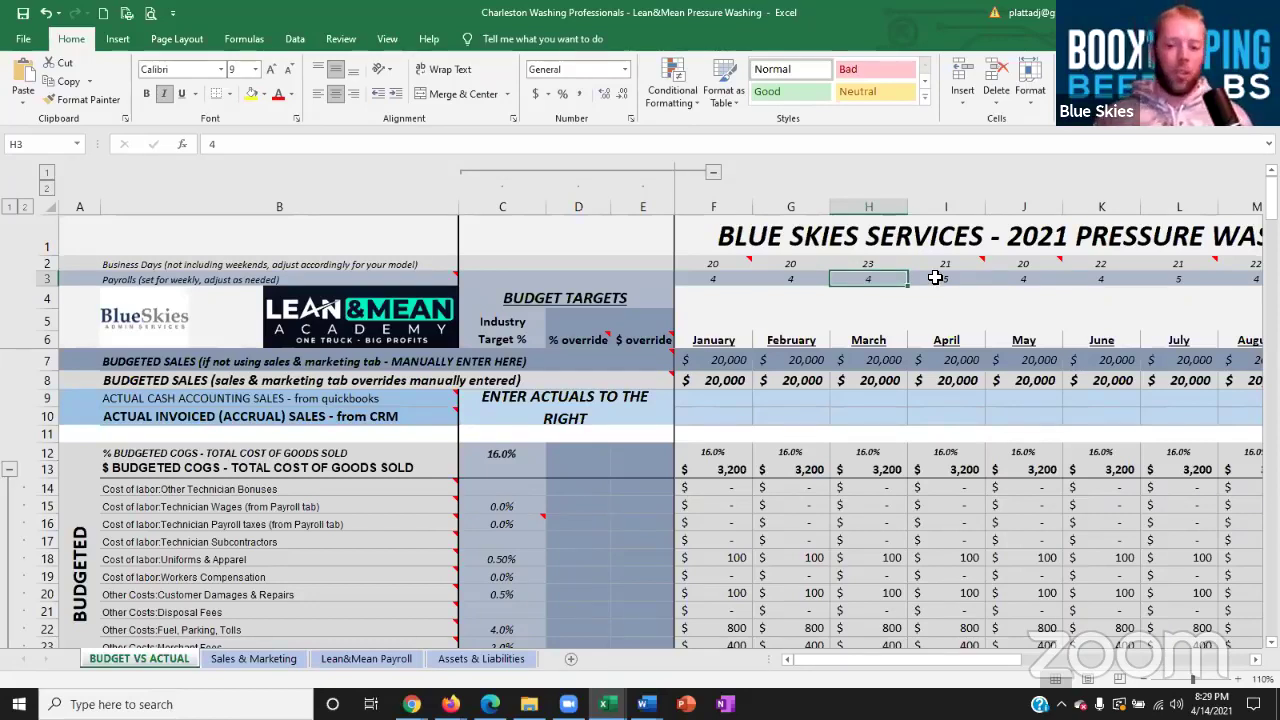
left_click(939, 278)
left_click(871, 277)
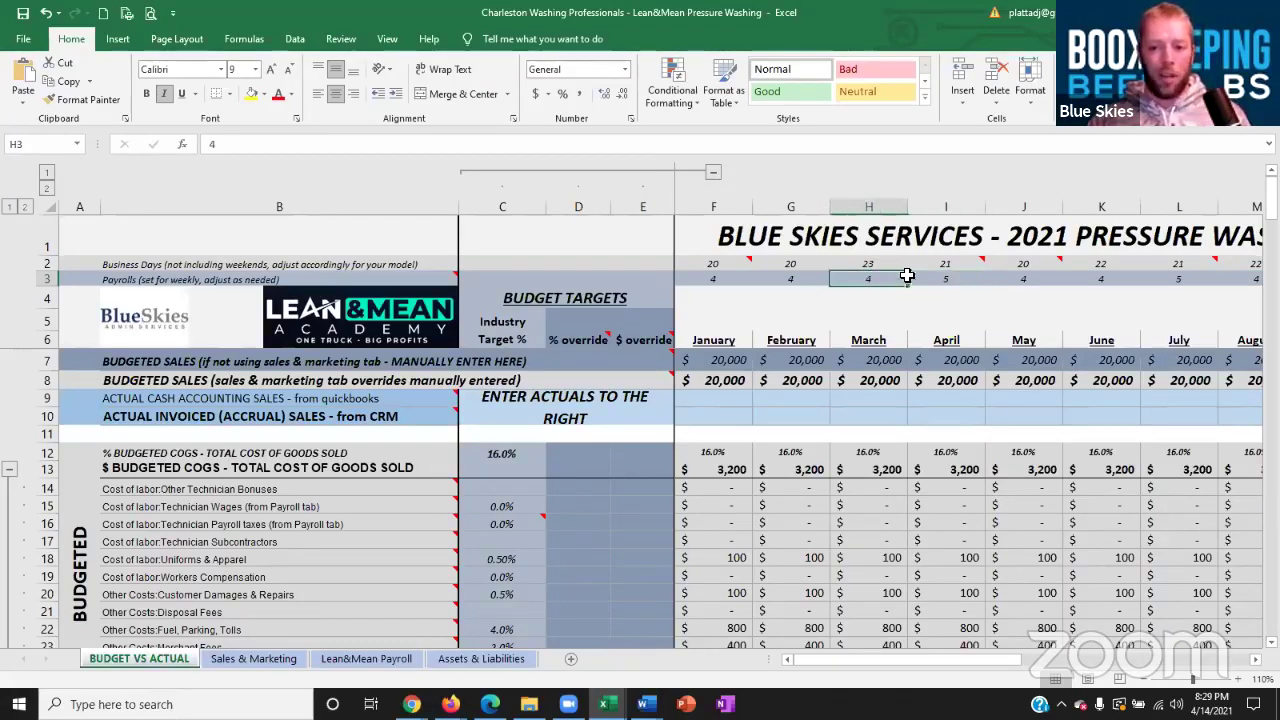
left_click(937, 278)
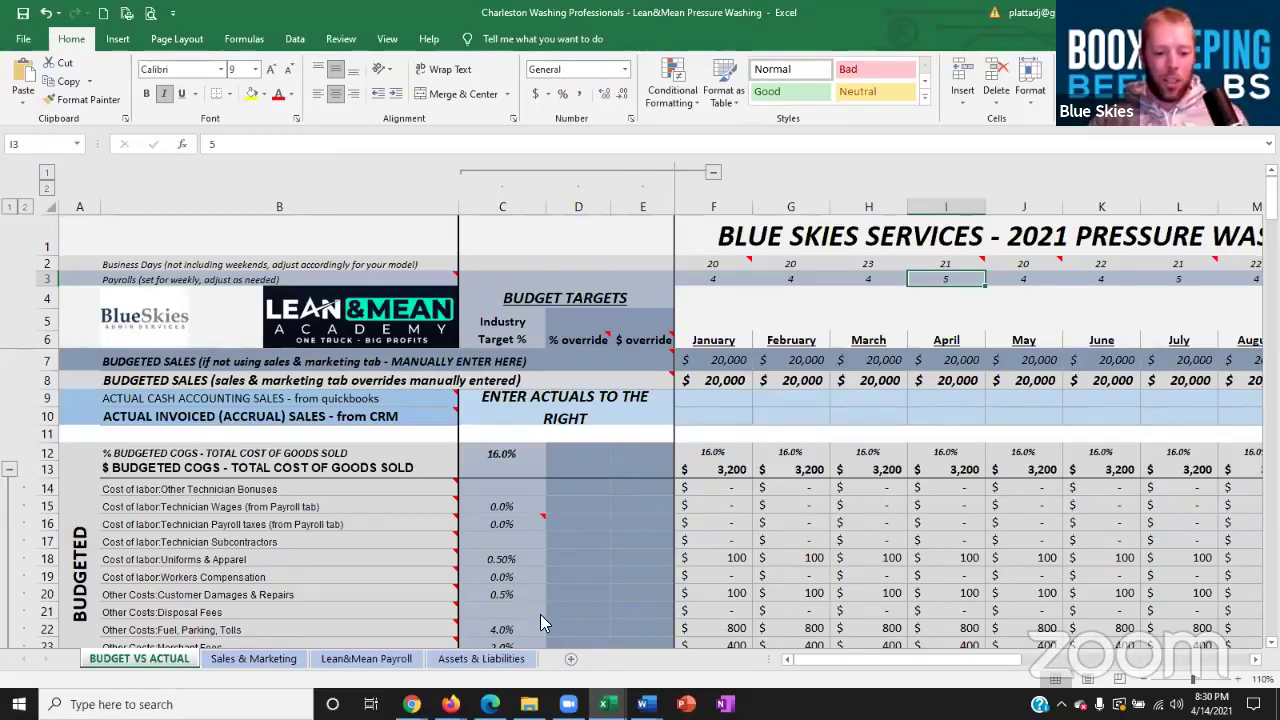
- Set cell B5 on the Sales & Marketing sheet to USE and clear it again
left_click(246, 658)
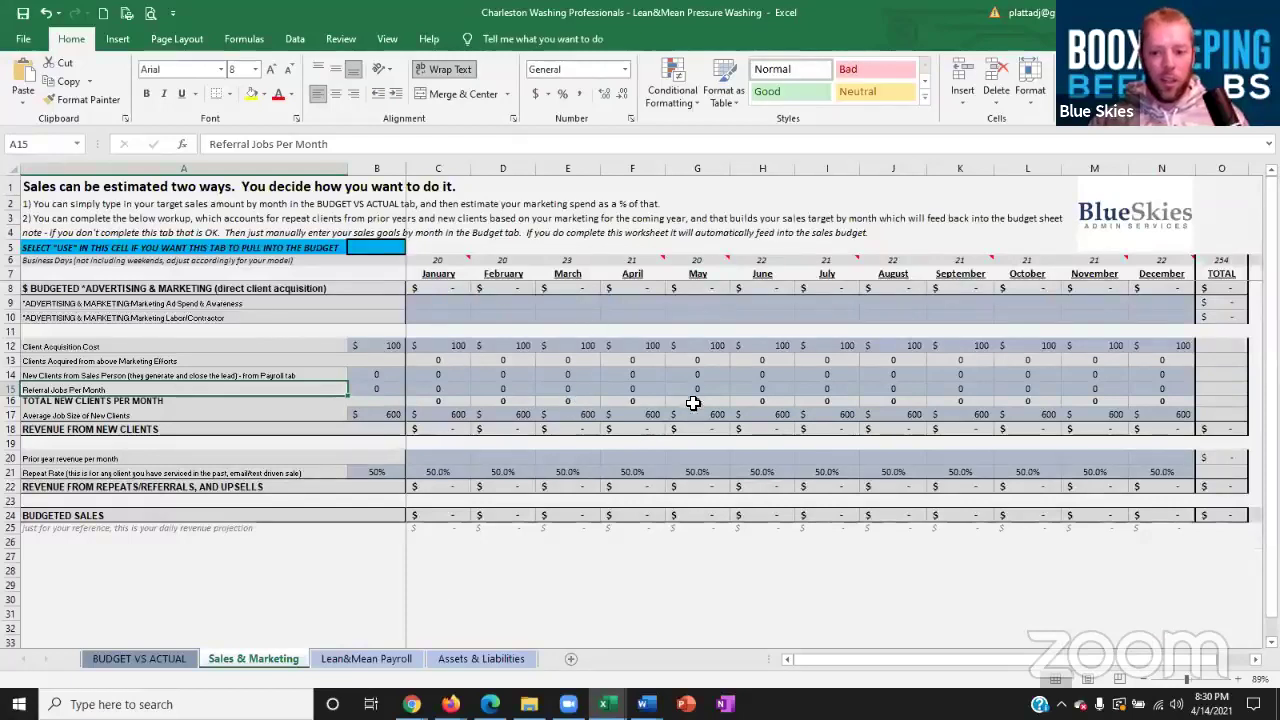
left_click(385, 248)
left_click(413, 248)
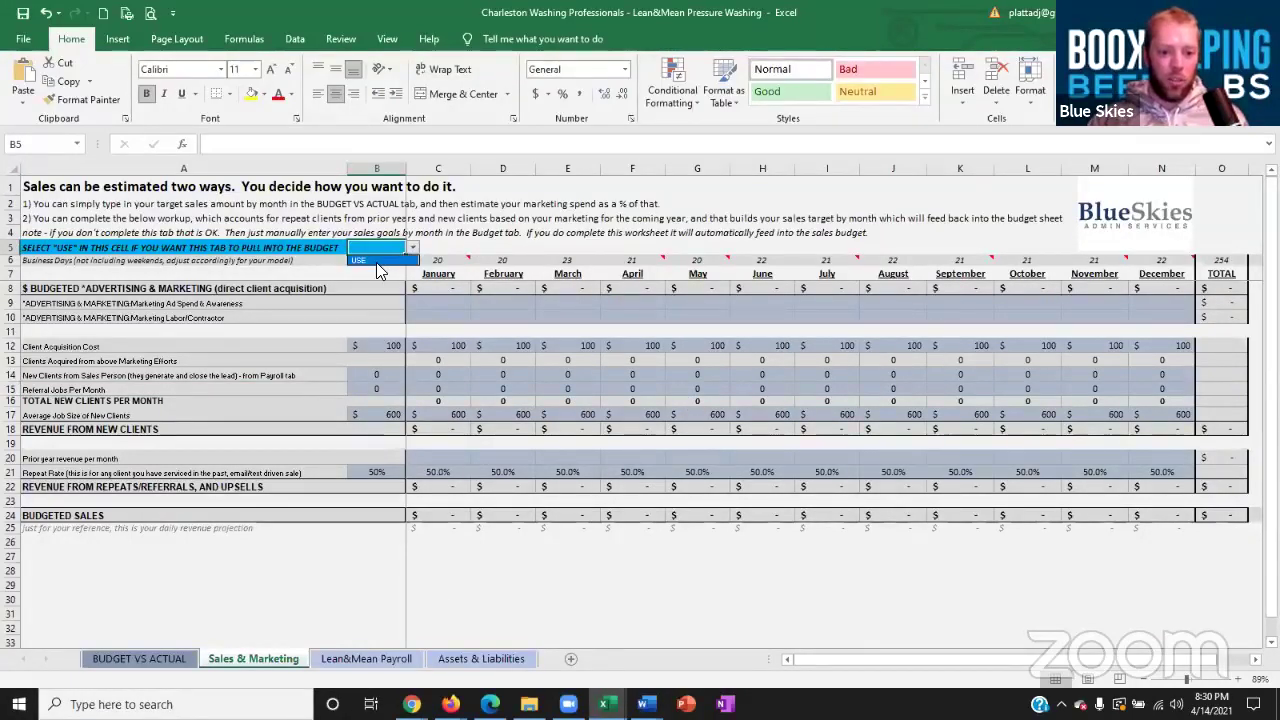
left_click(378, 261)
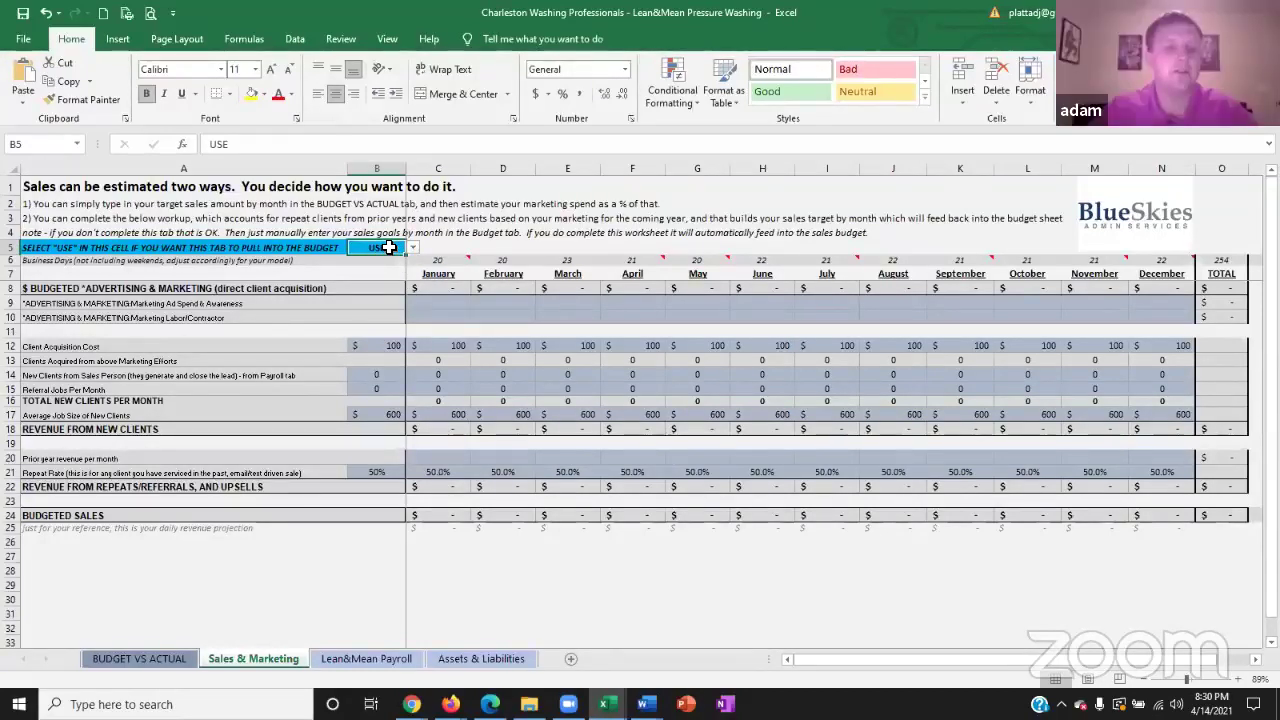
key("Delete")
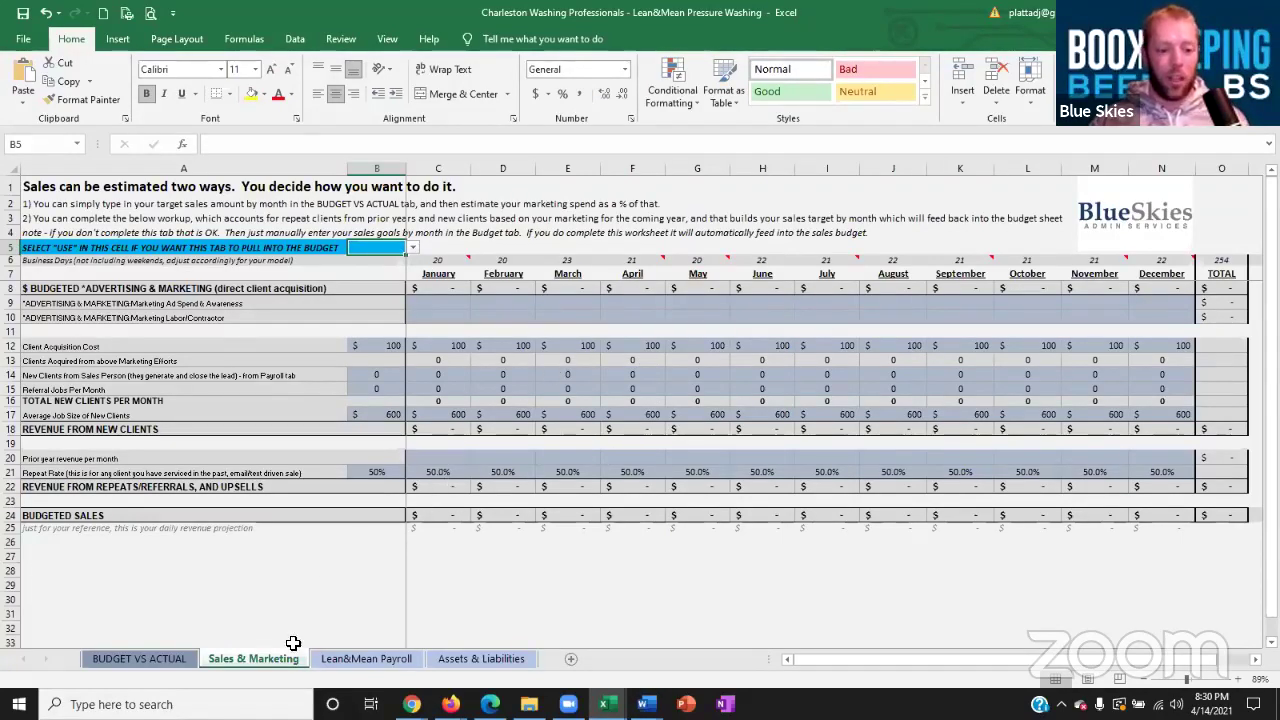
- Look over the Lean&Mean Payroll and Assets & Liabilities sheets and return to BUDGET VS ACTUAL
left_click(340, 659)
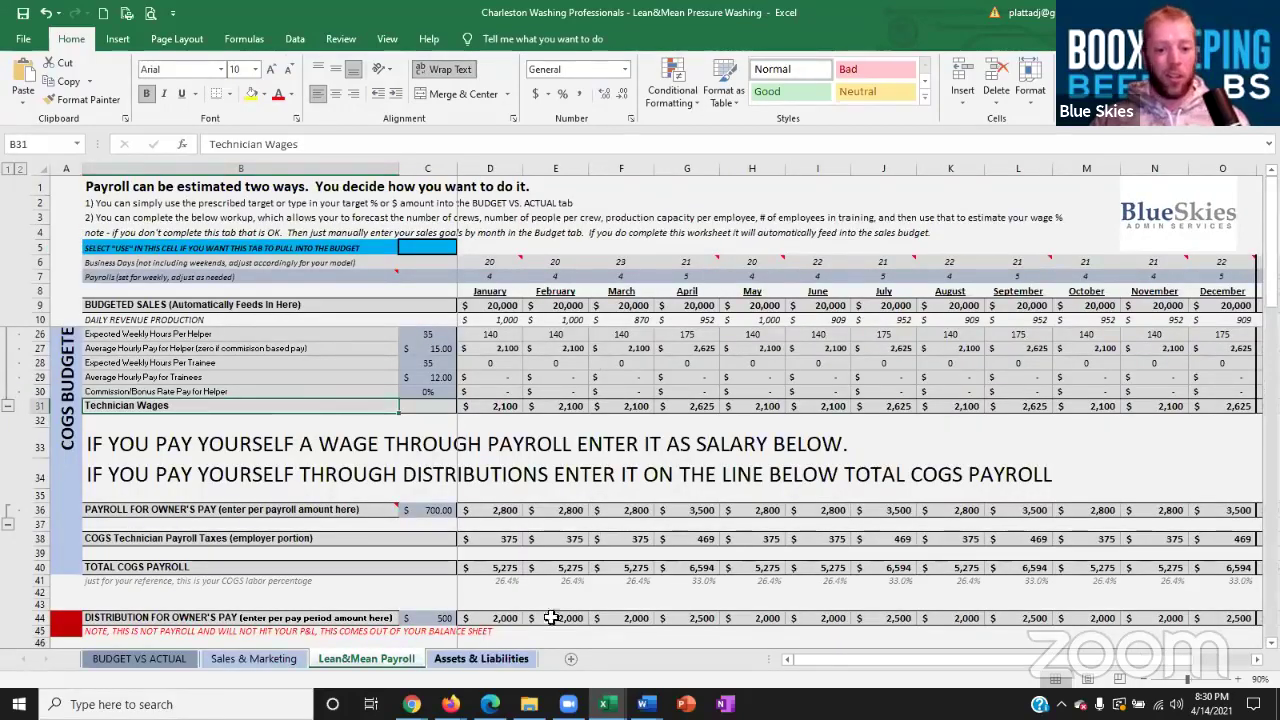
left_click(487, 657)
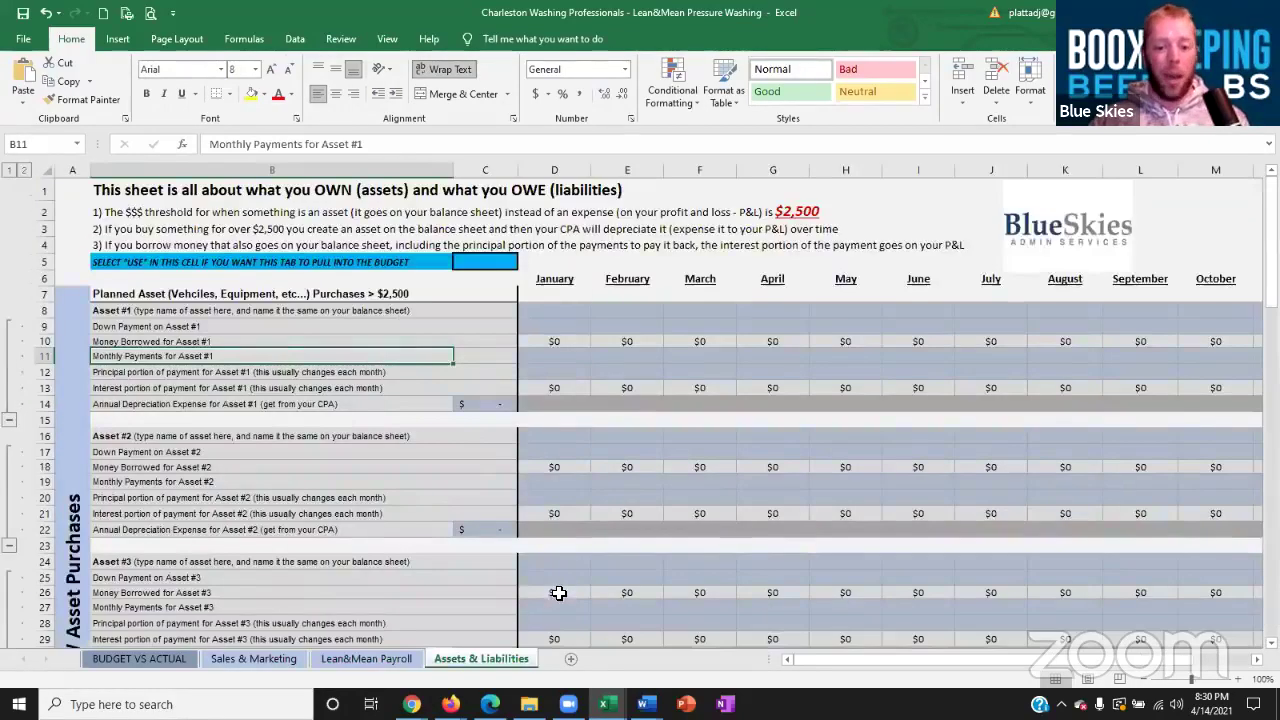
left_click(179, 666)
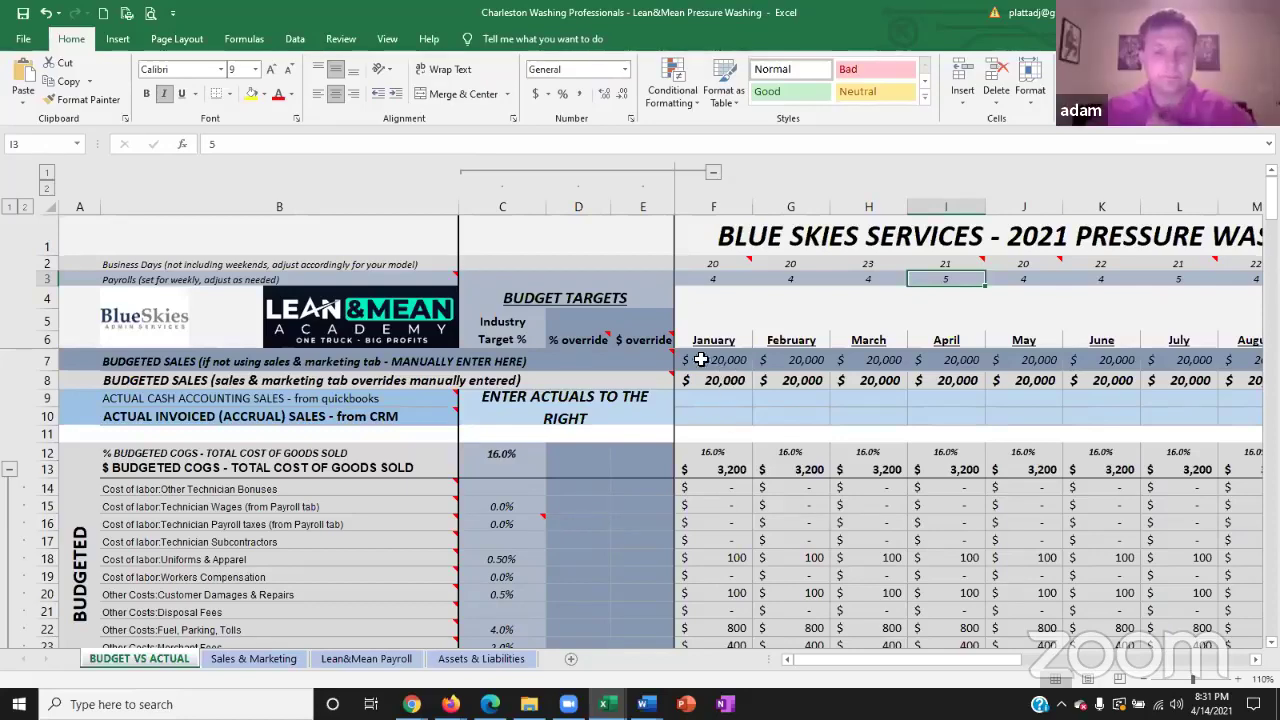
- Examine the industry target percentages in the budgeted COGS section by selecting cells C18 to C26
scroll(746, 494, "down", 1)
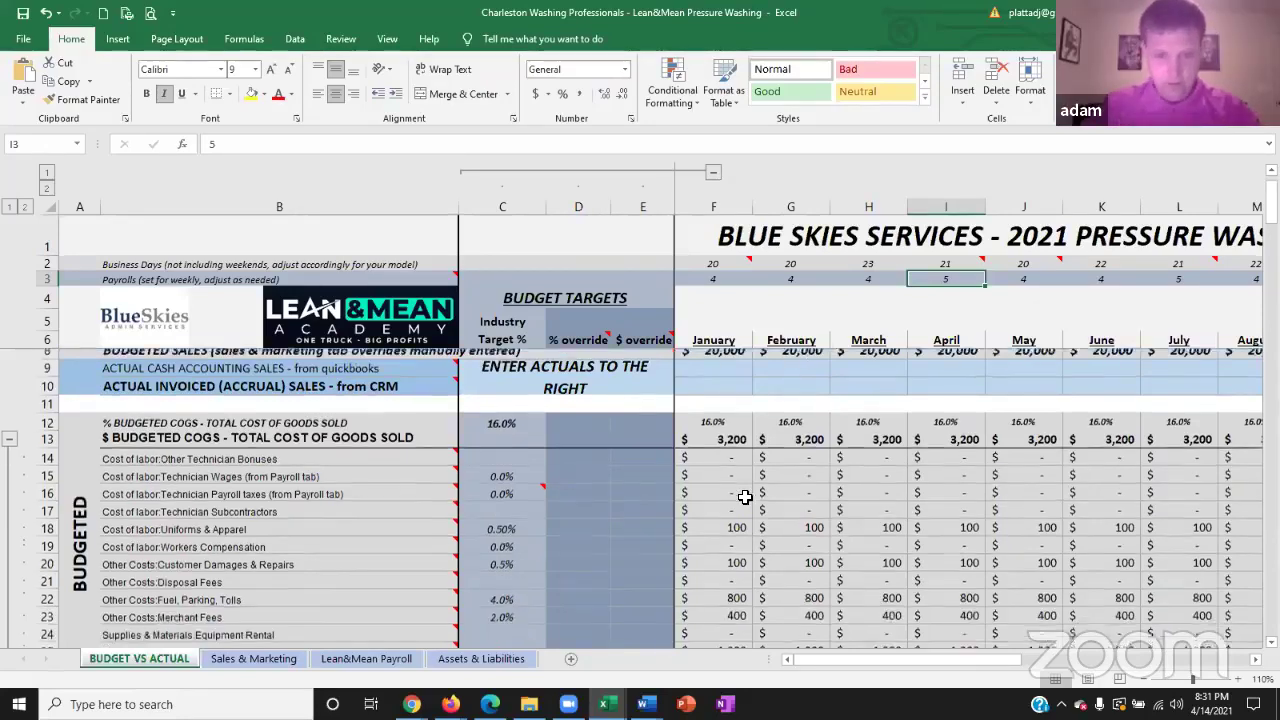
scroll(746, 494, "down", 1)
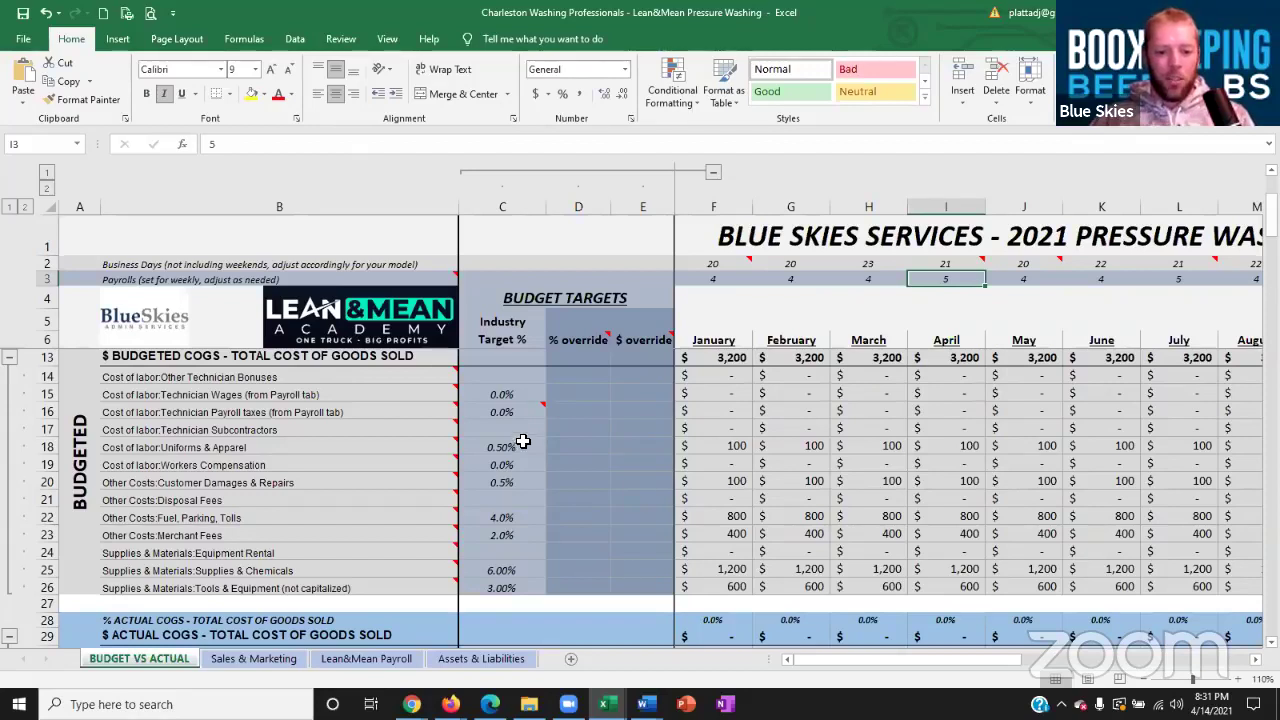
left_click_drag(509, 446, 505, 584)
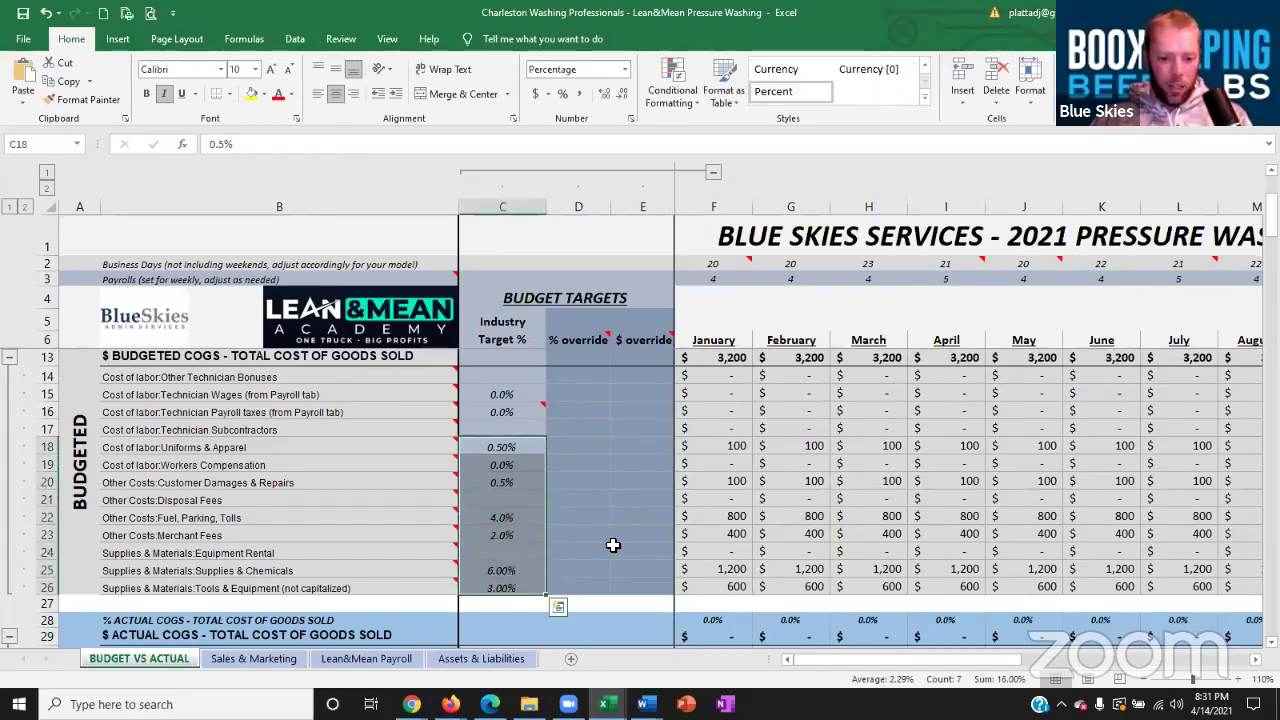
- Set the % override for Uniforms & Apparel to 1% and clear it again
left_click(576, 444)
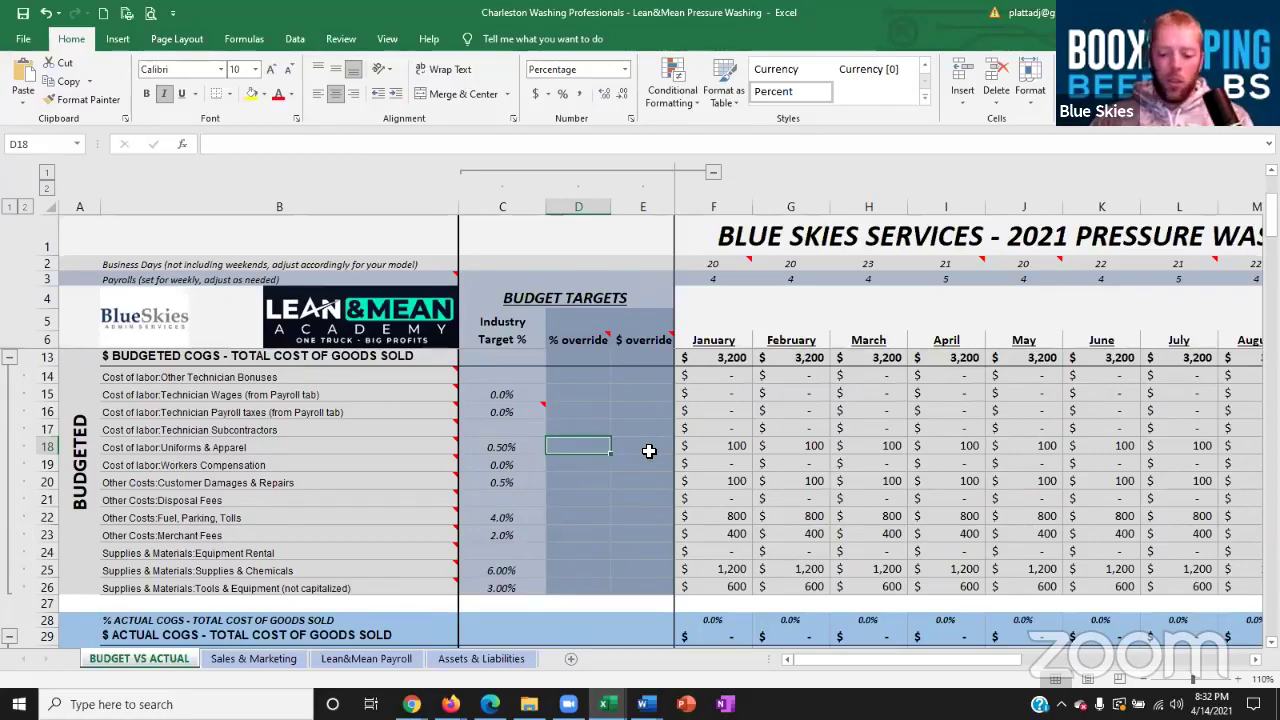
type("1")
key("Return")
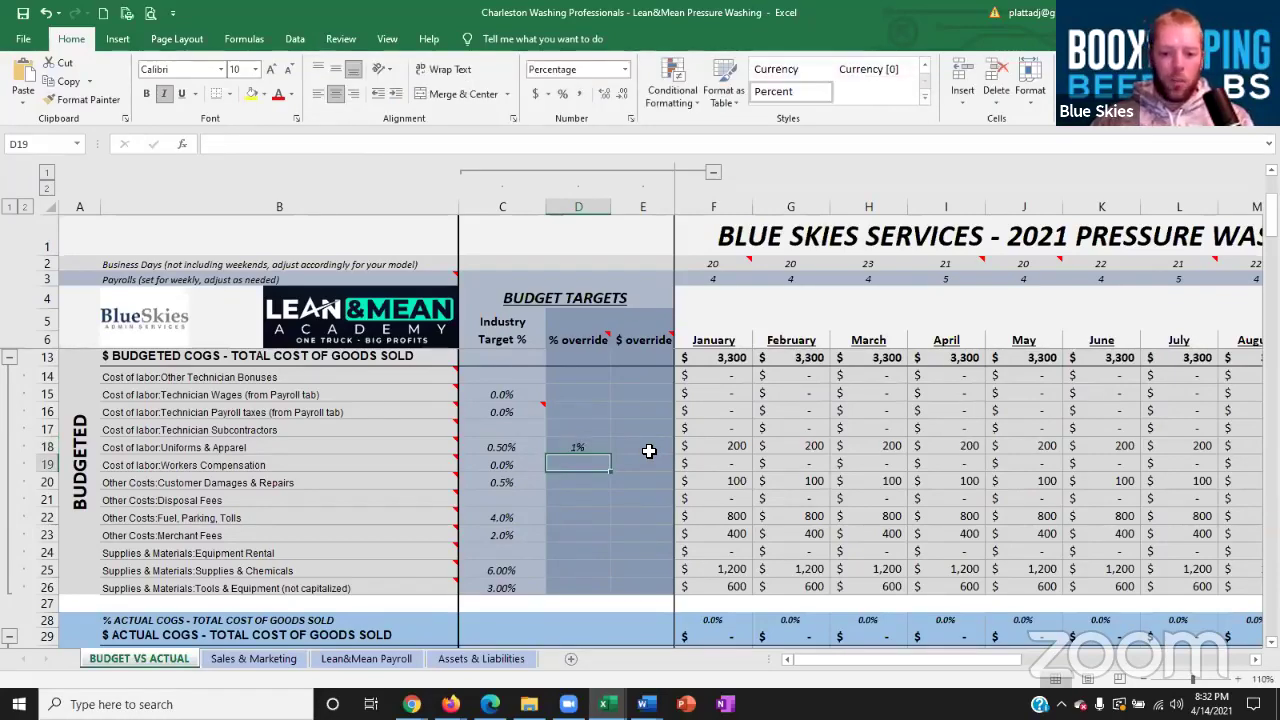
left_click(512, 449)
left_click(585, 448)
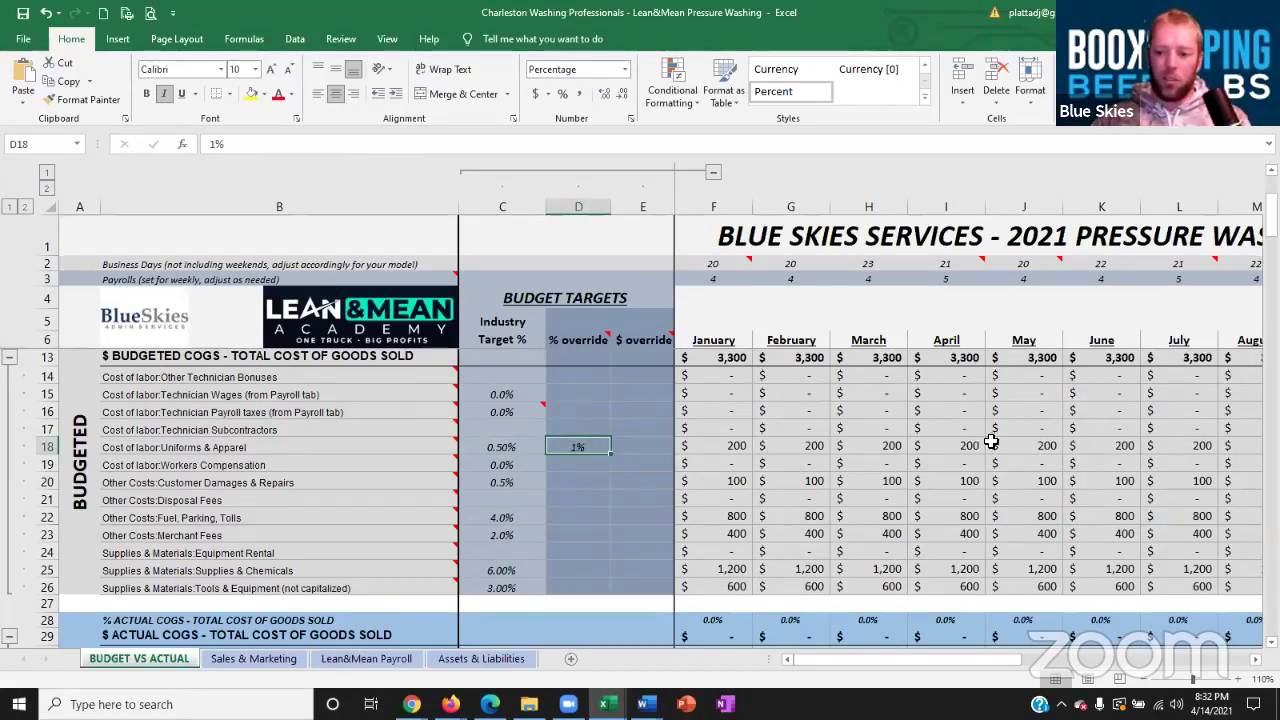
key("Delete")
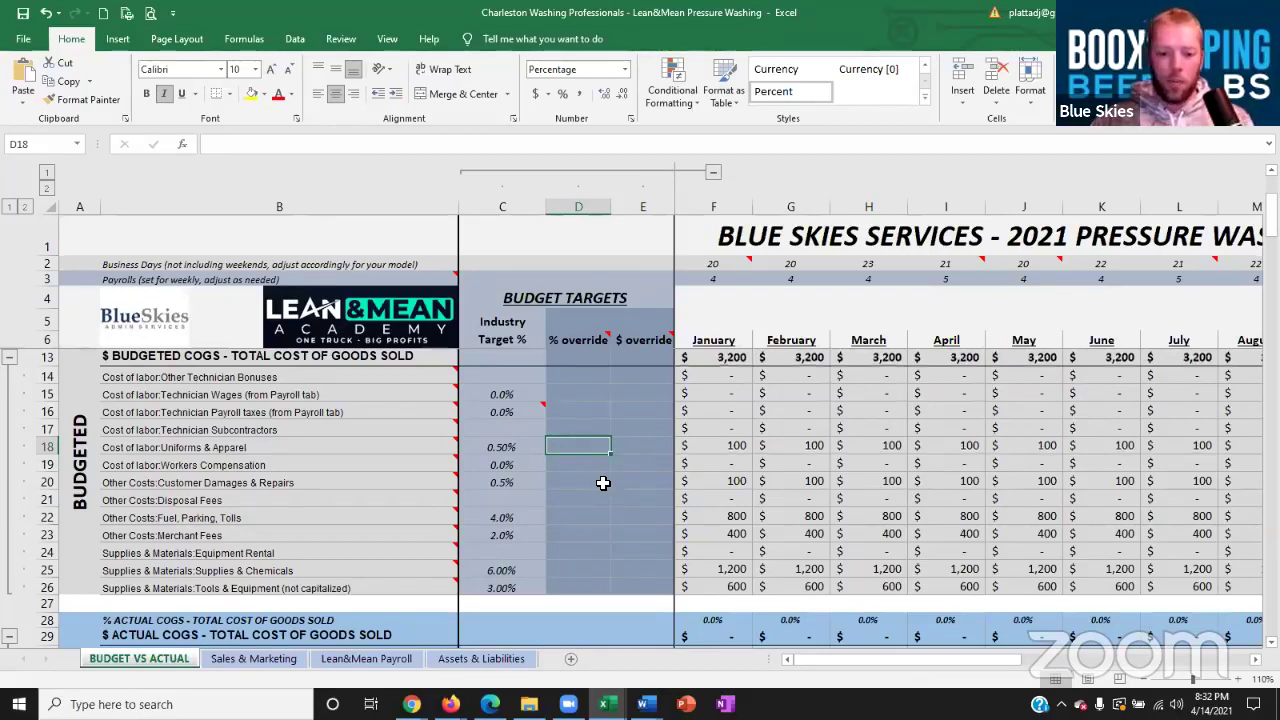
- Set the $ override for Uniforms & Apparel to 150 and check its monthly budget amounts
left_click(630, 447)
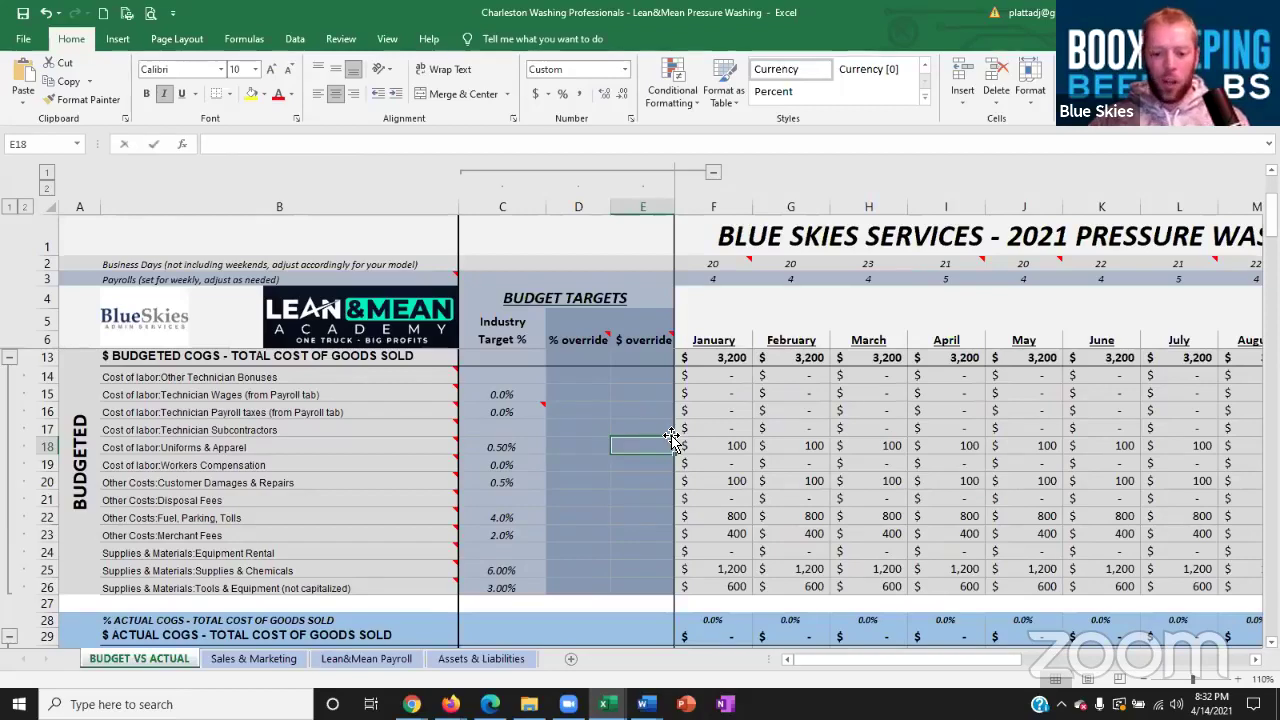
type("150")
key("Return")
left_click_drag(705, 445, 1180, 445)
- Enter a % override for Uniforms & Apparel alongside the $ override and remove that percentage again
left_click(590, 447)
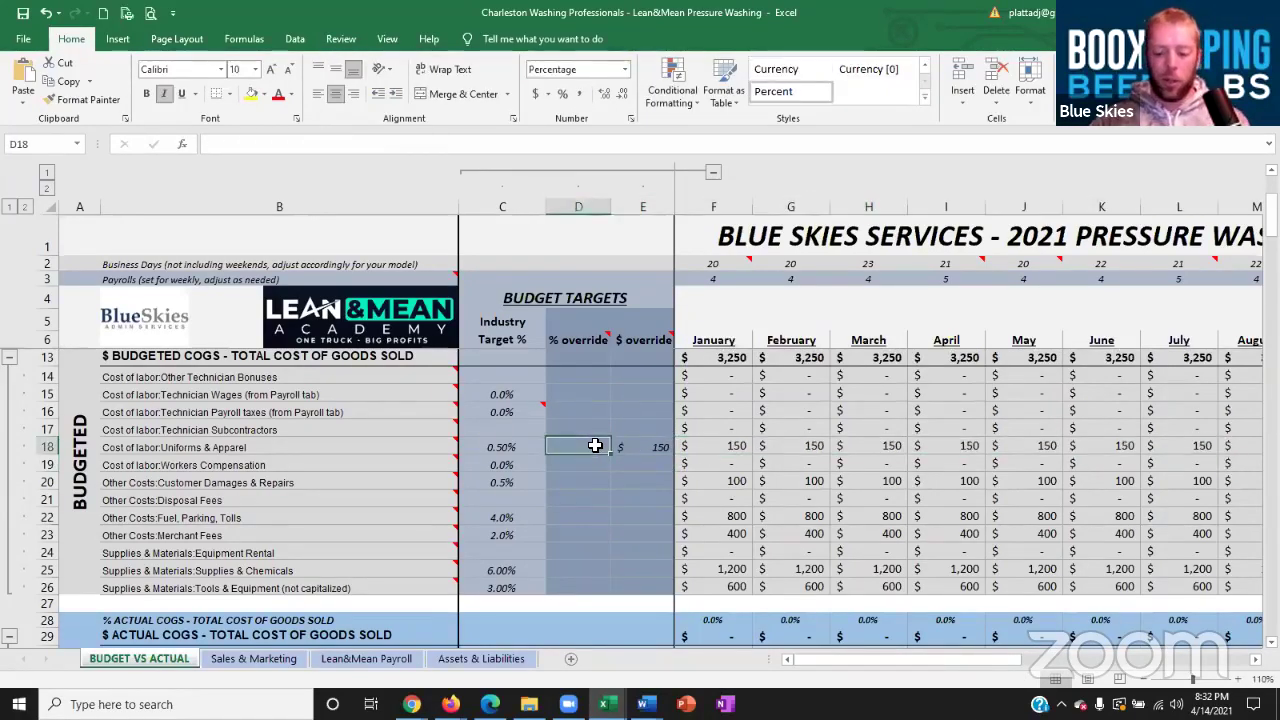
type("3")
key("Return")
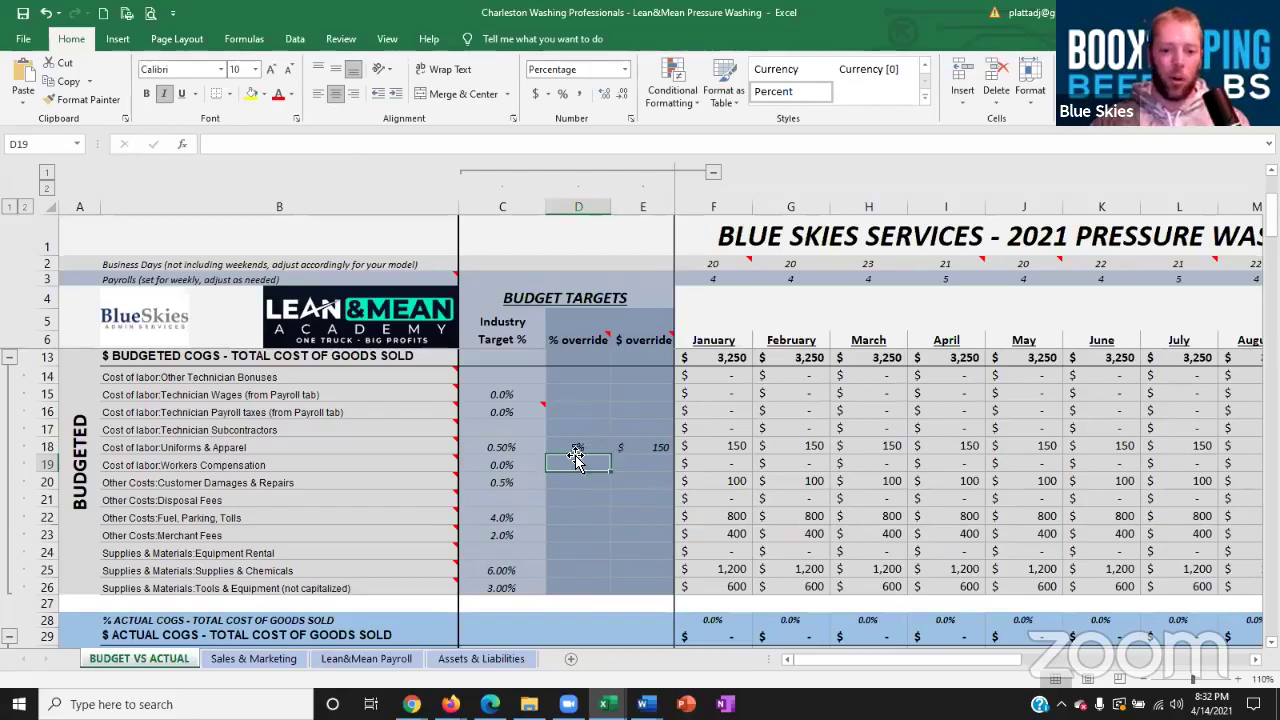
left_click(577, 448)
key("Delete")
- Clear the $ override for Uniforms & Apparel and compare its industry target cell with the override cells
left_click(666, 447)
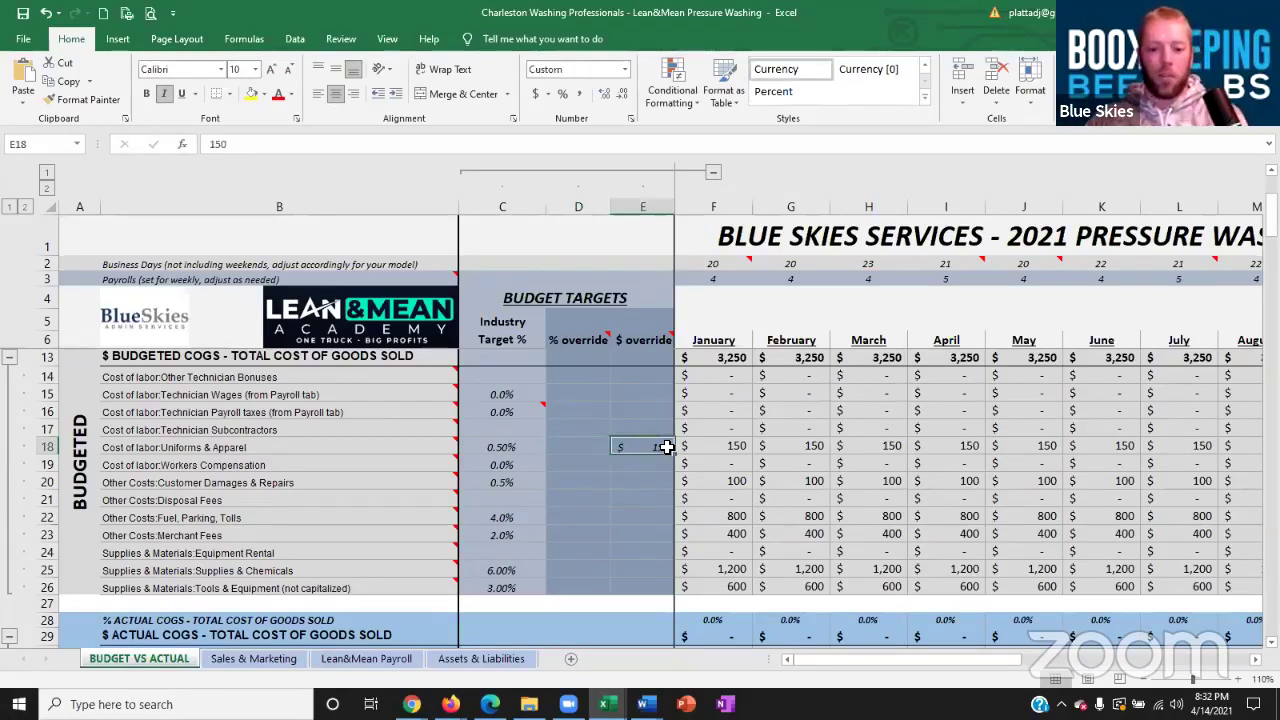
key("Delete")
left_click(530, 447)
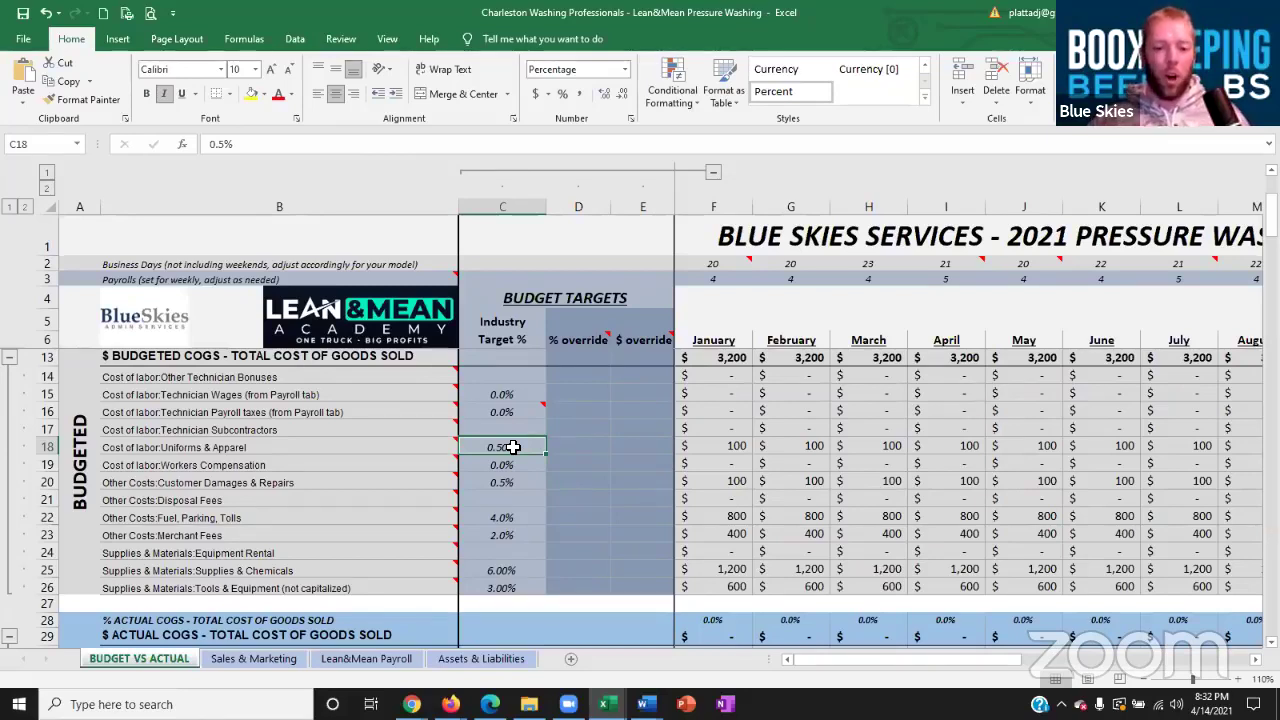
left_click(600, 447)
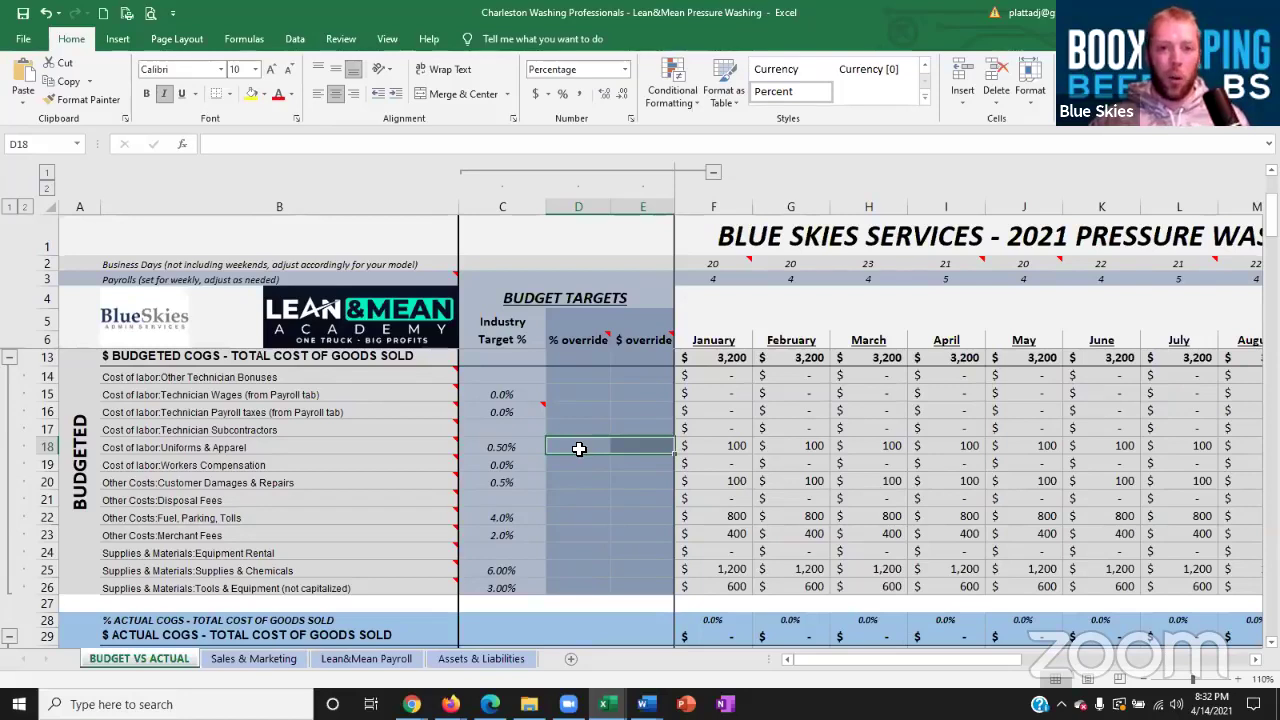
left_click(500, 447)
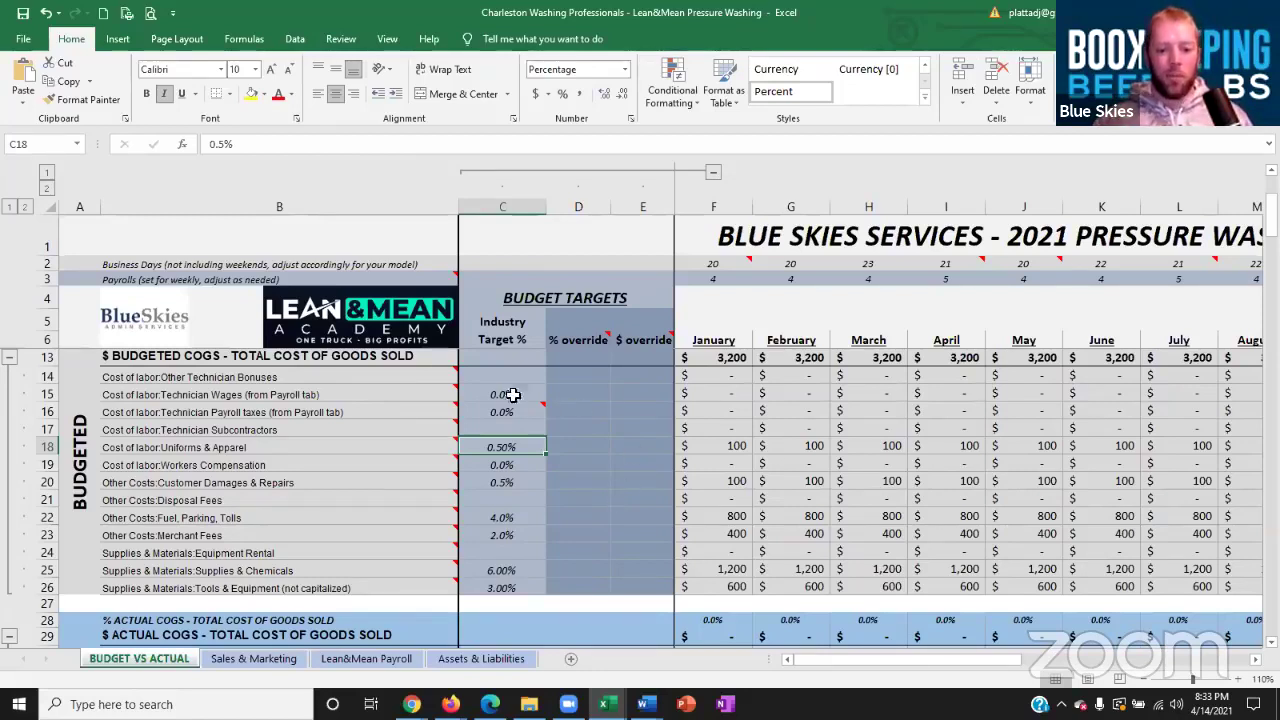
- Review the actual COGS, gross profit, Advertising & Marketing and Admin sections further down the budget sheet
scroll(595, 500, "down", 6)
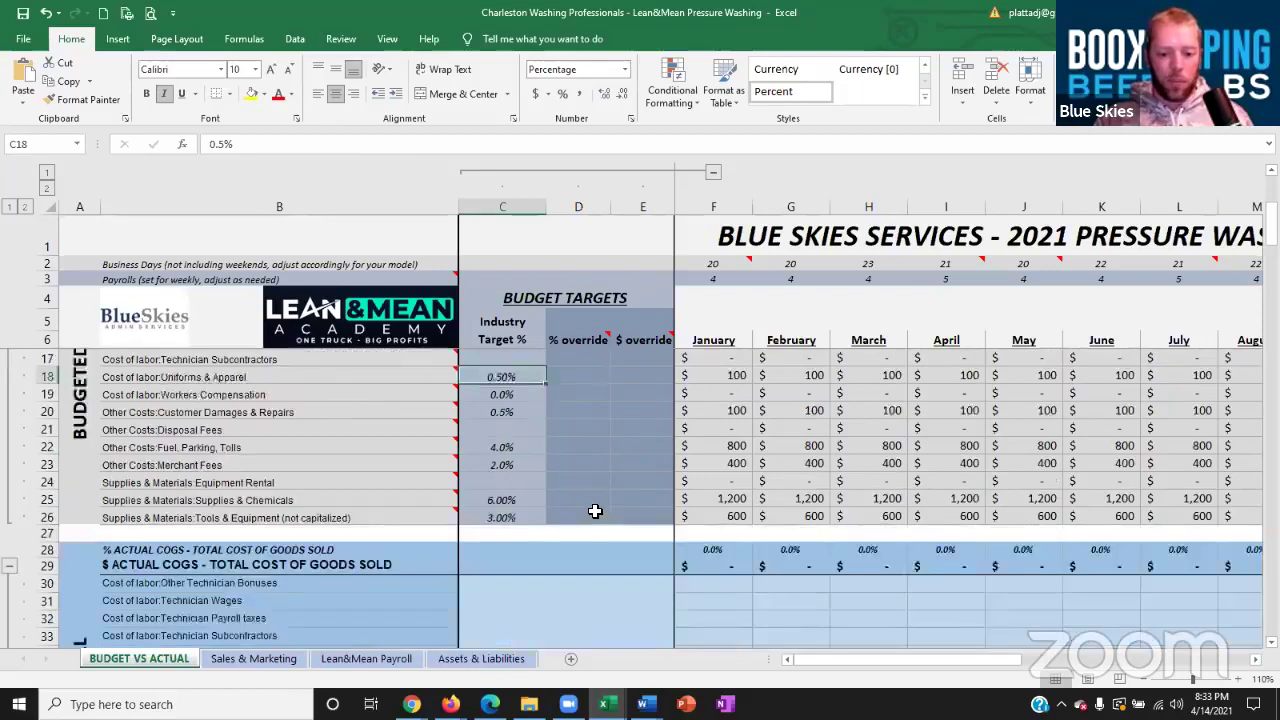
scroll(595, 511, "down", 1)
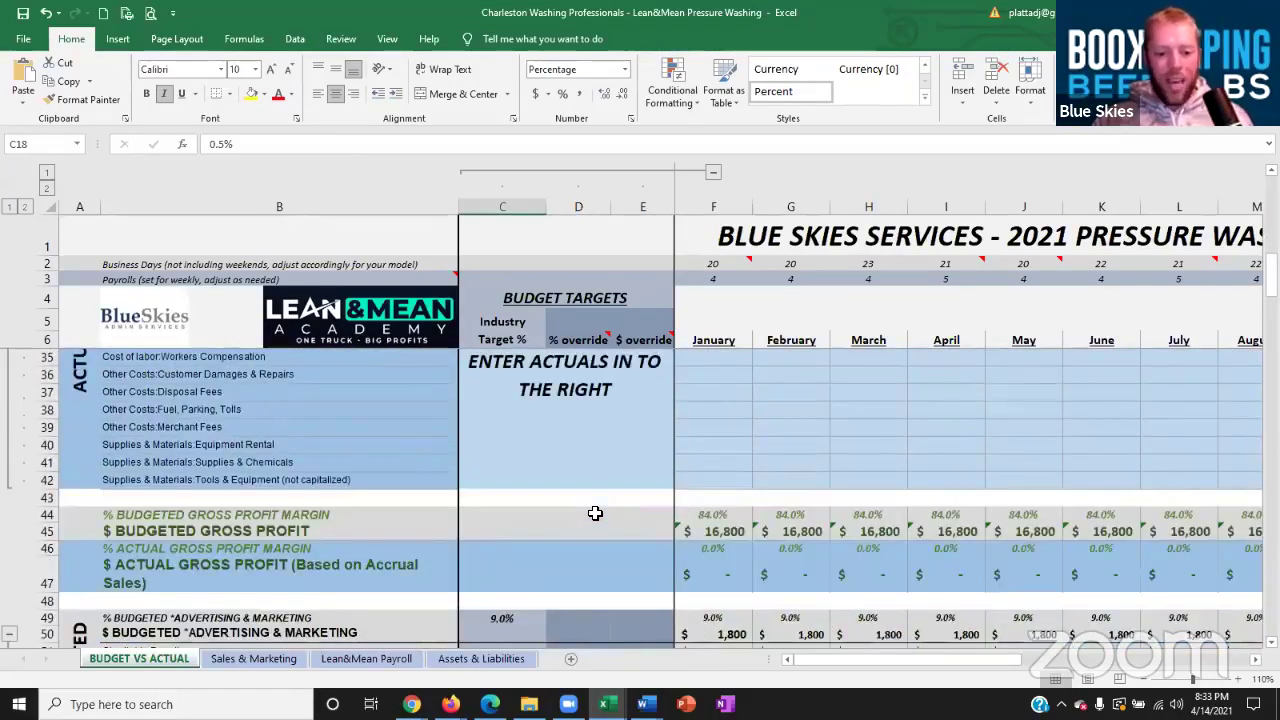
scroll(595, 513, "down", 3)
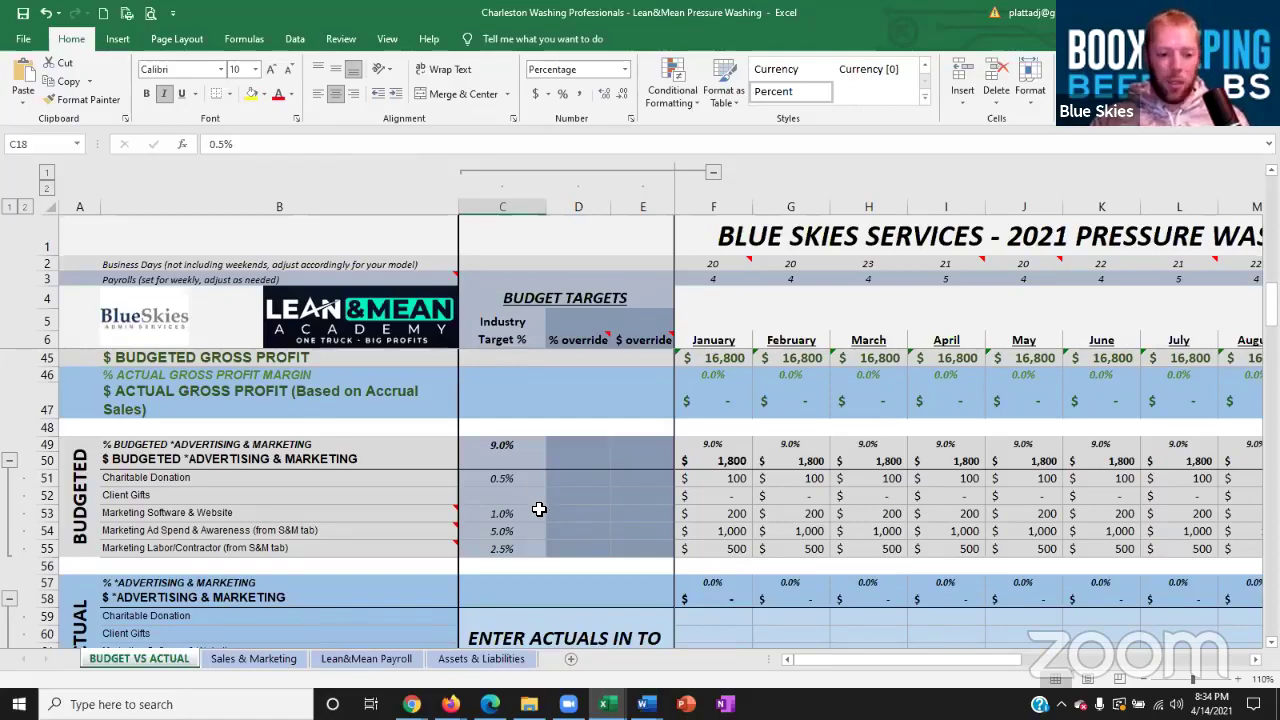
scroll(538, 509, "down", 5)
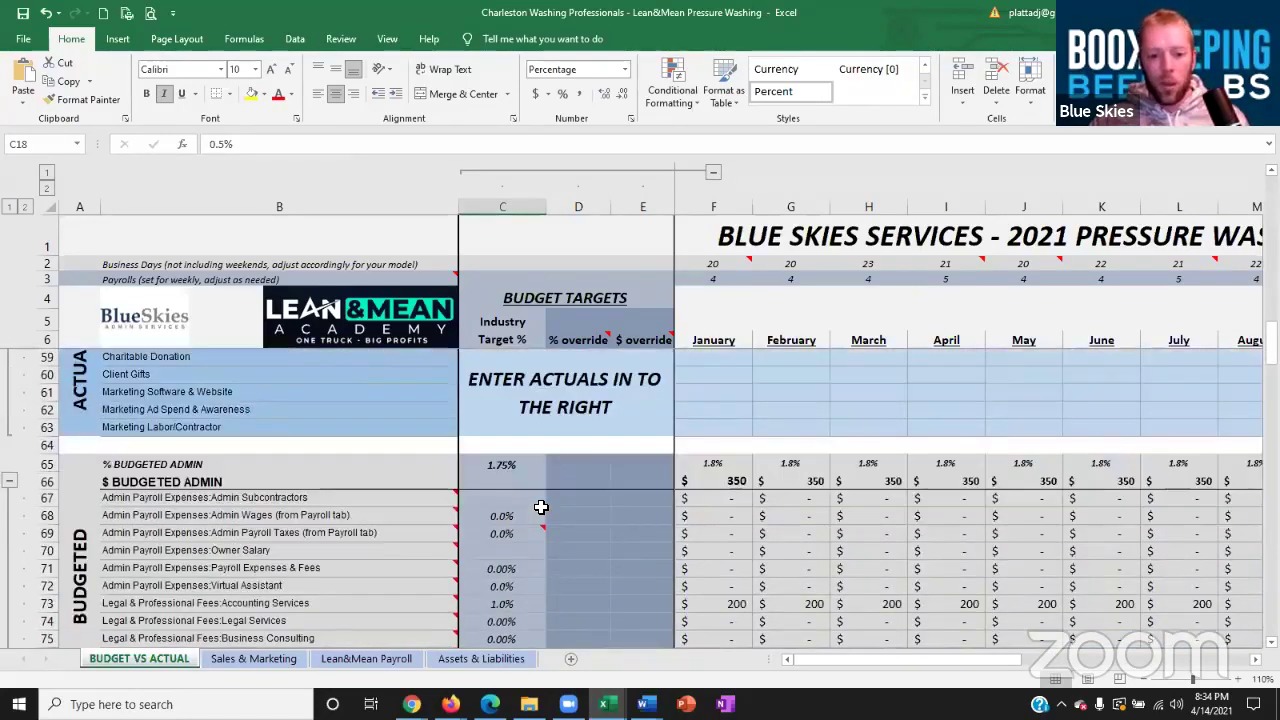
scroll(540, 508, "down", 1)
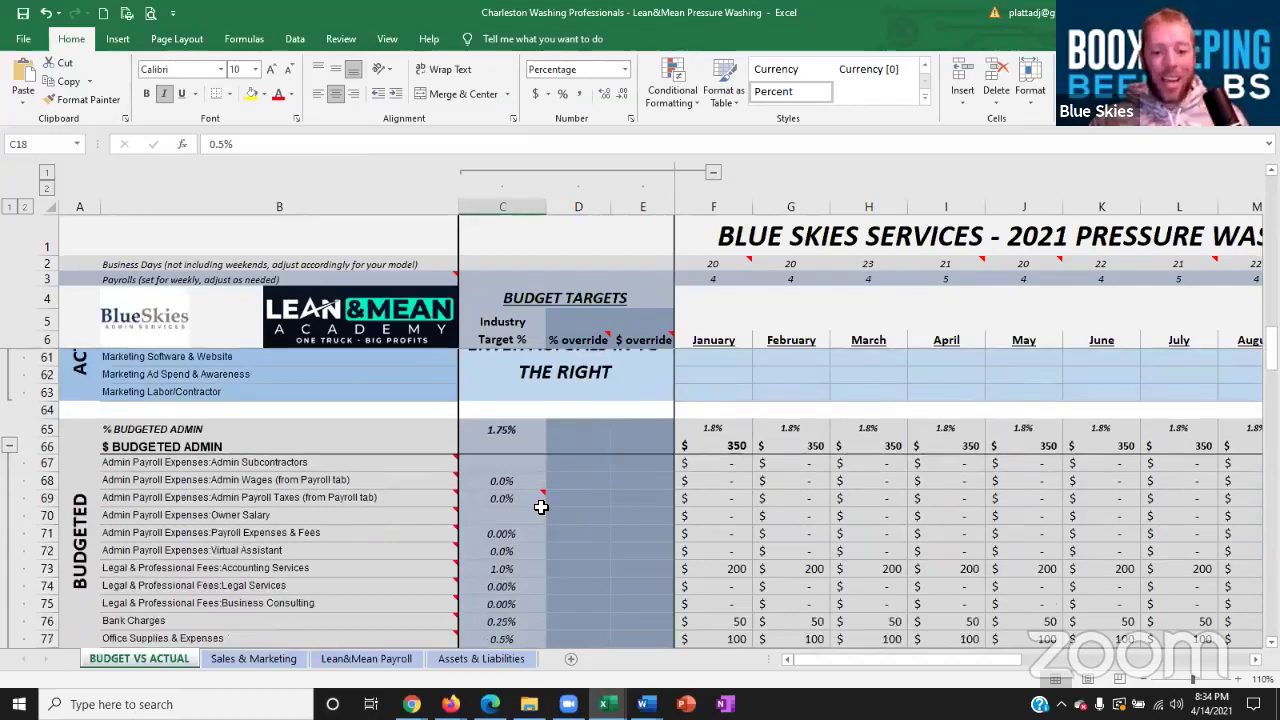
- Review the industry targets in the budgeted Admin section, including the Accounting Services and Virtual Assistant lines
scroll(540, 507, "down", 2)
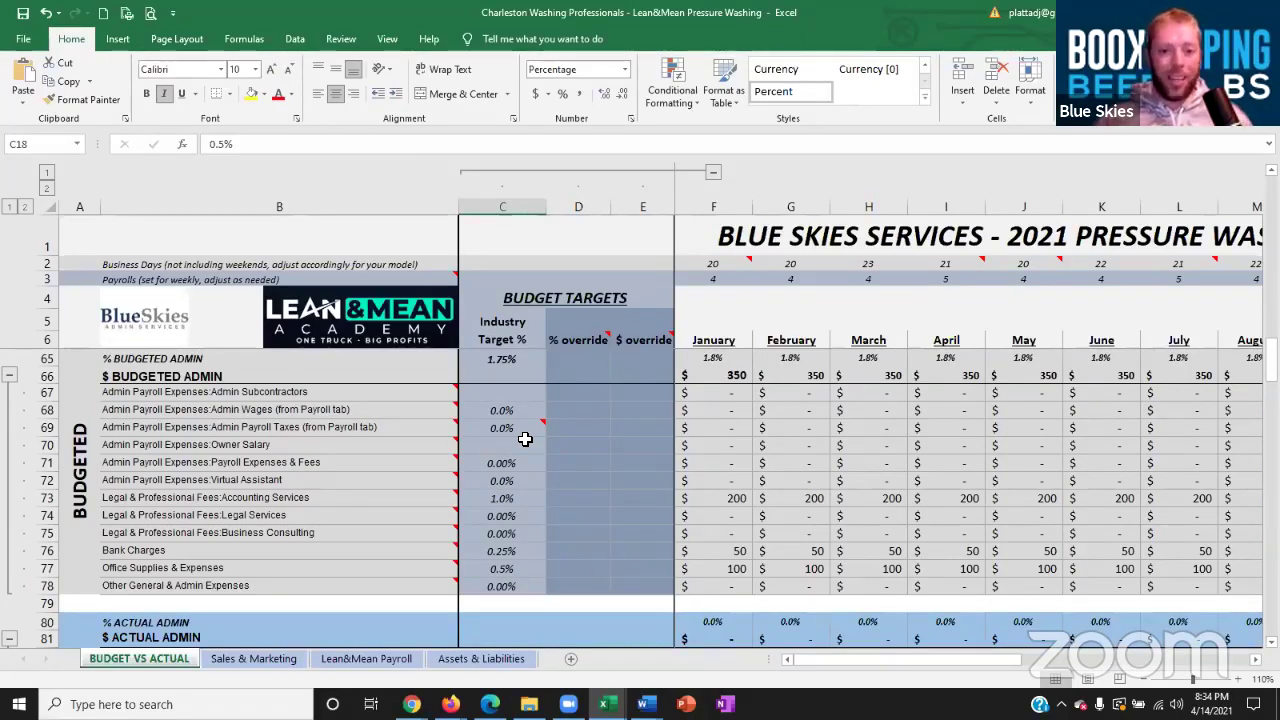
left_click(509, 500)
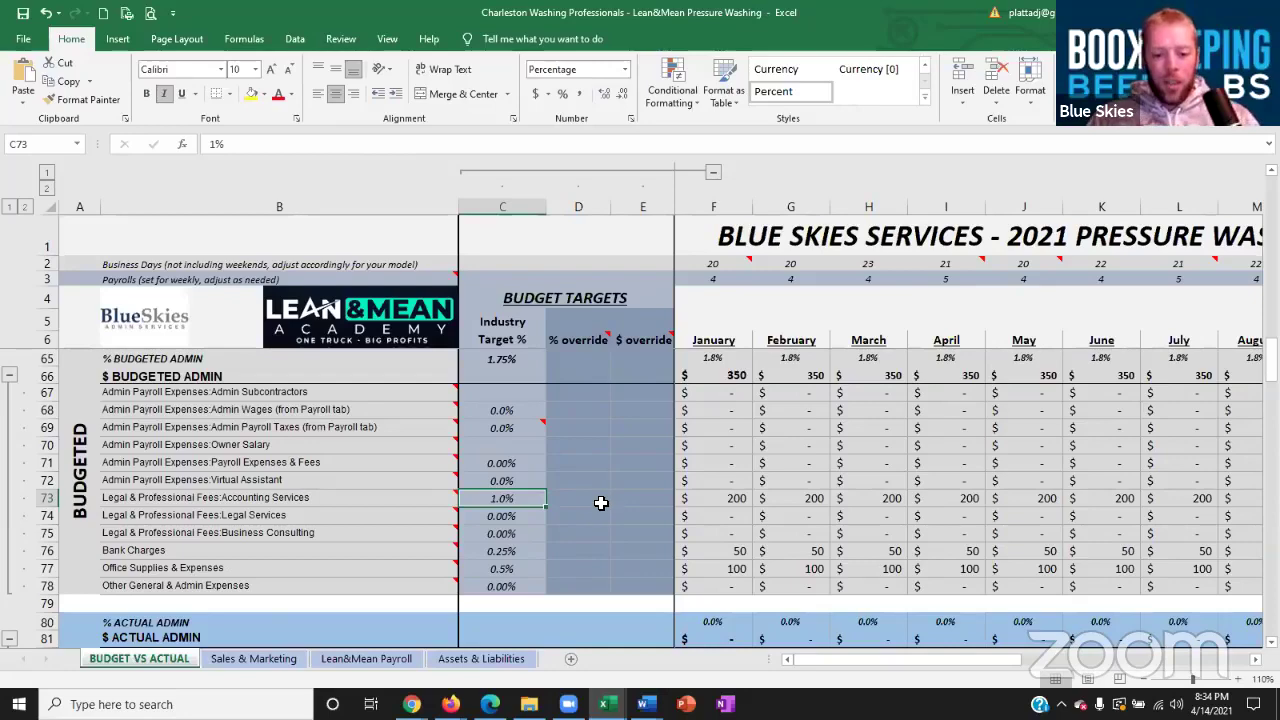
scroll(600, 503, "down", 1)
scroll(600, 503, "up", 1)
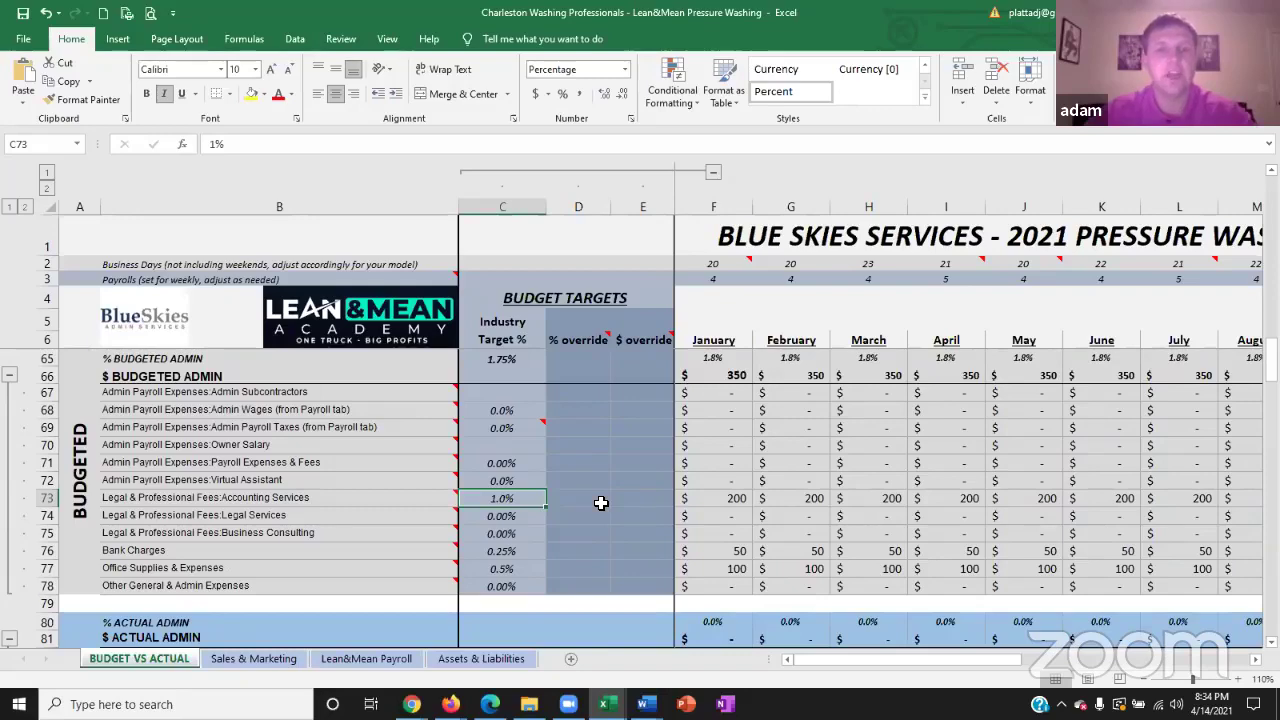
scroll(600, 503, "up", 2)
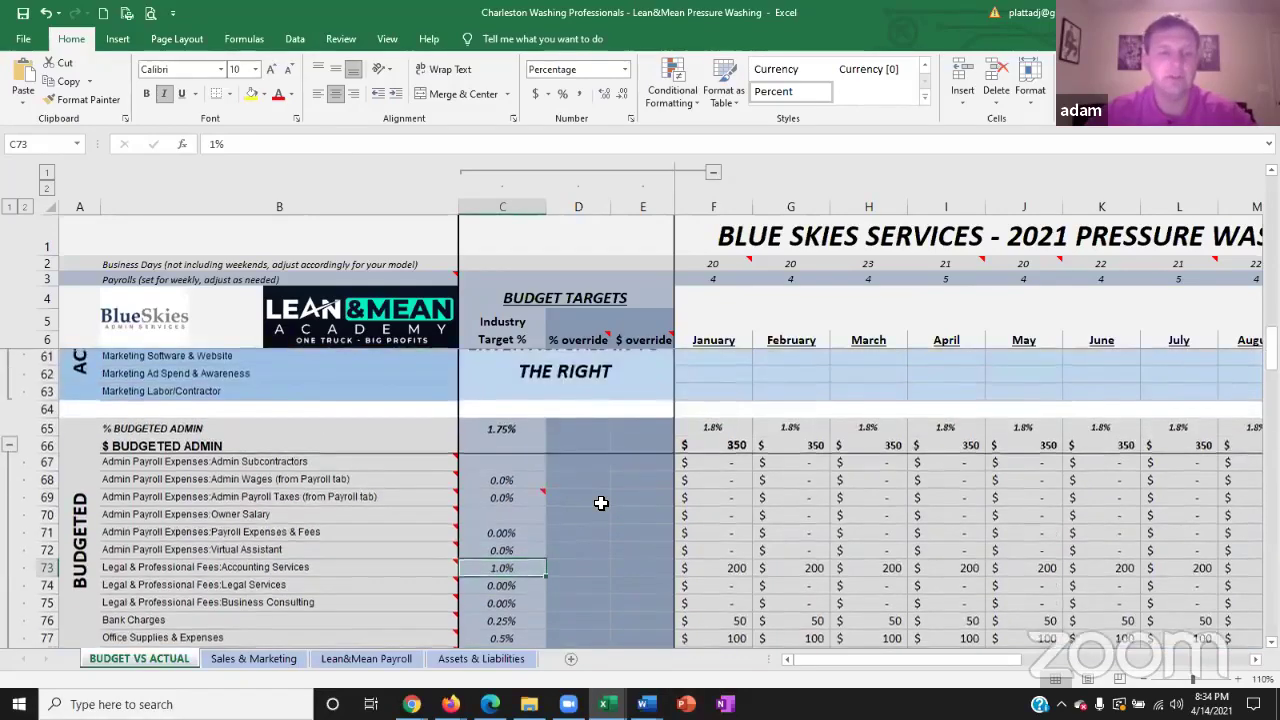
scroll(600, 503, "down", 1)
left_click_drag(269, 548, 637, 549)
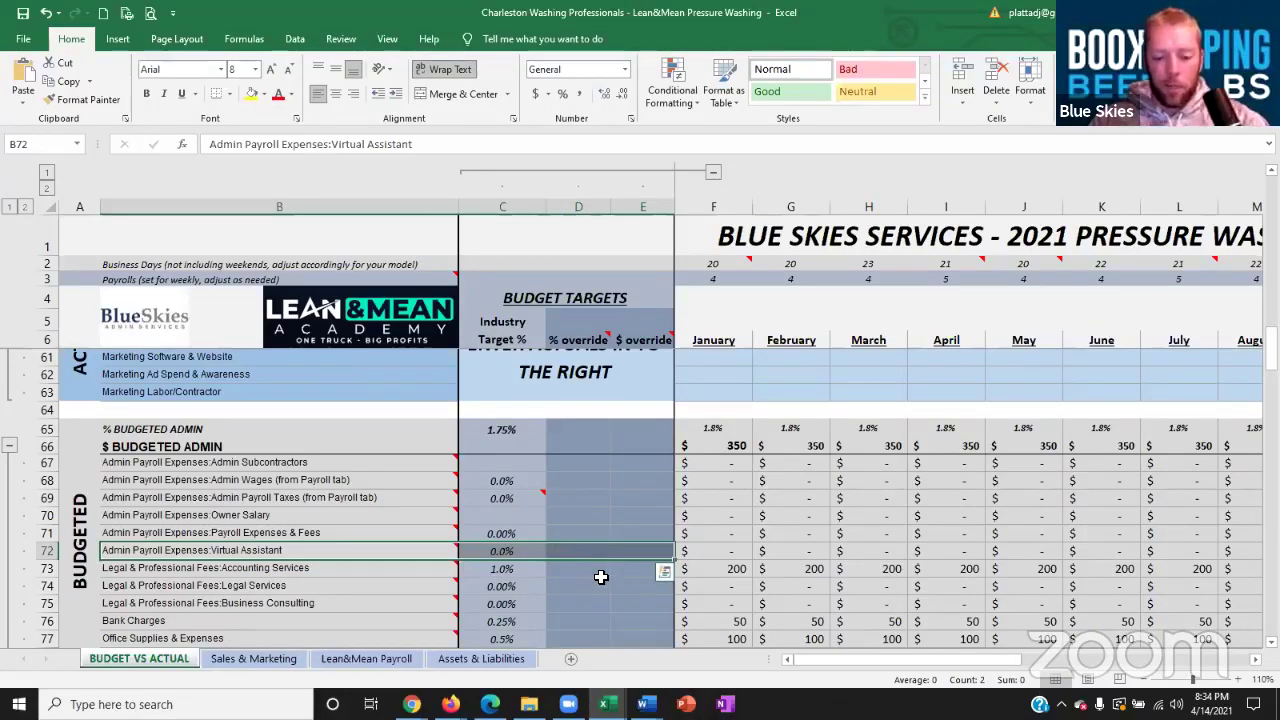
- Review the budgeted Fixed Overhead section, from insurance through utilities, phone and internet
scroll(600, 578, "down", 7)
scroll(600, 577, "down", 5)
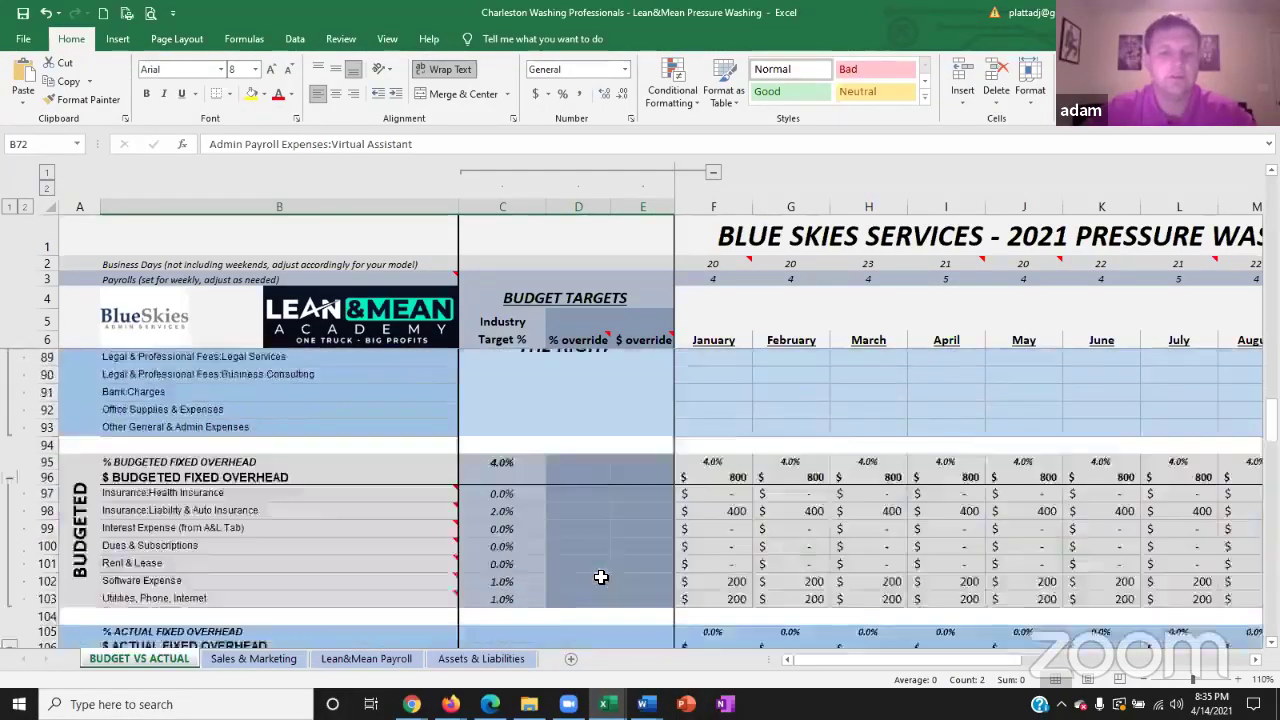
scroll(600, 577, "up", 1)
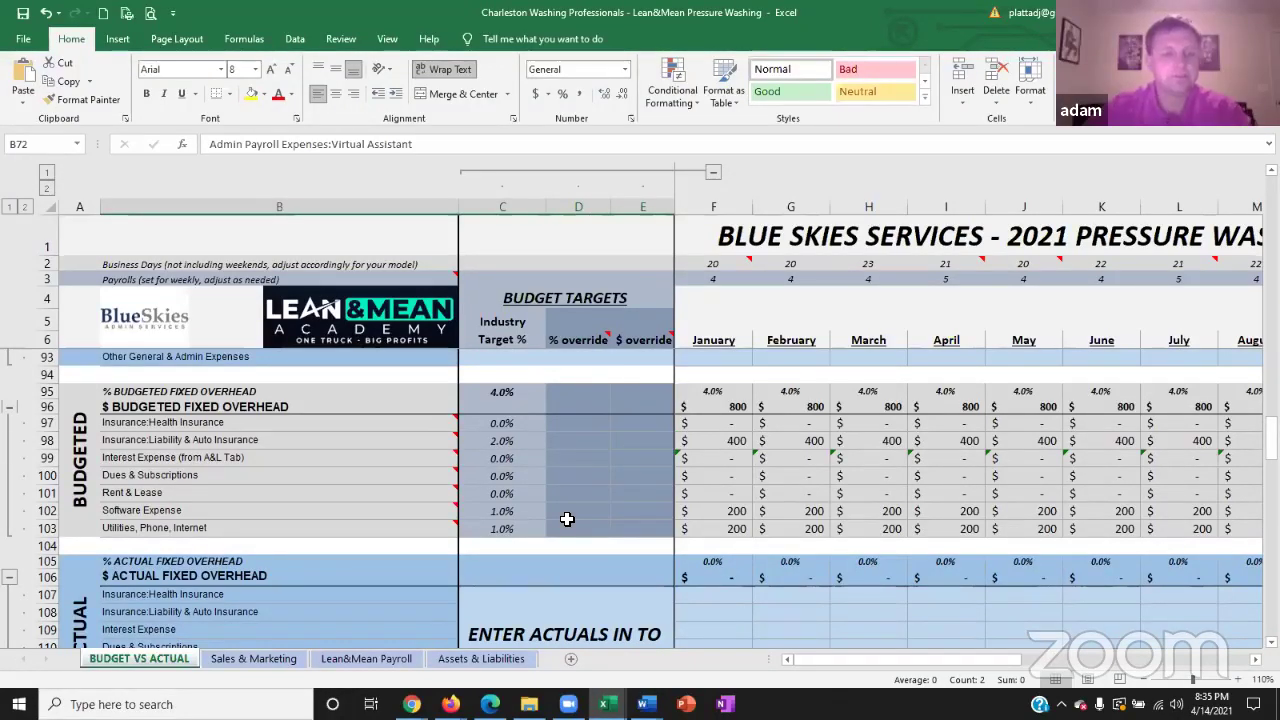
- Examine the industry target percentages in the budgeted Variable Overhead section one by one, from Other Auto Expenses to Travel Meals
scroll(575, 510, "down", 7)
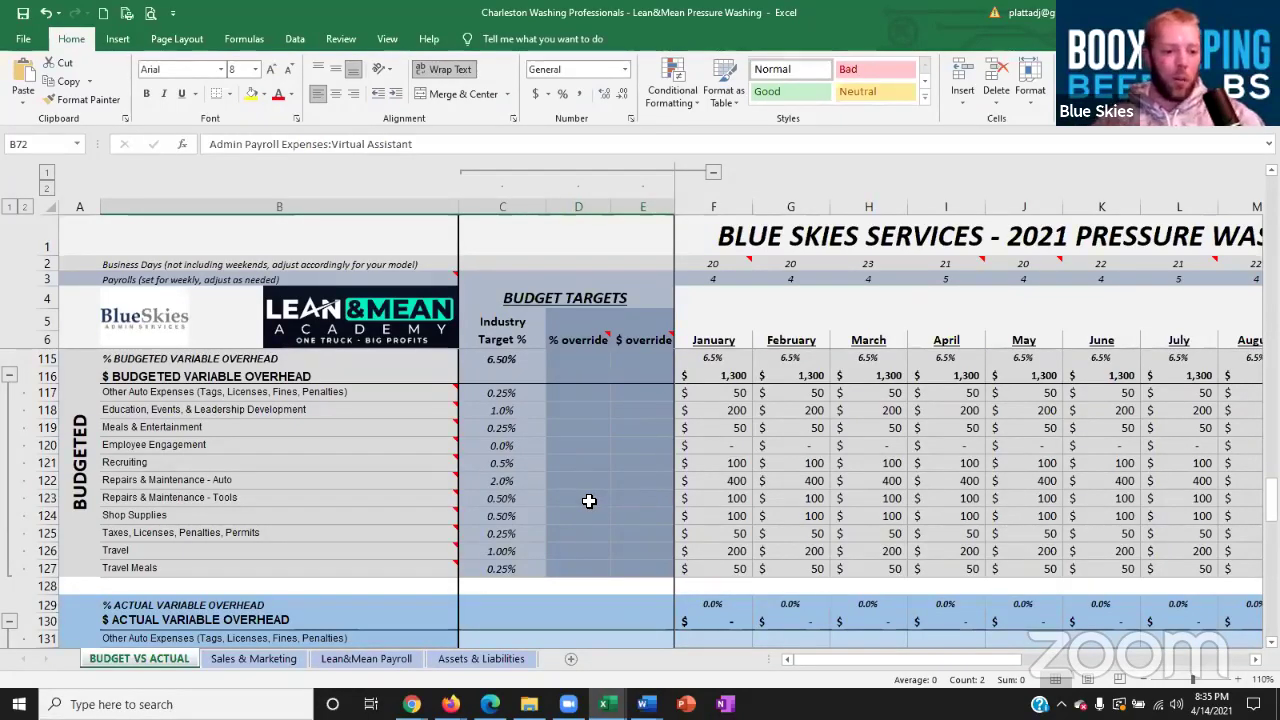
left_click(534, 396)
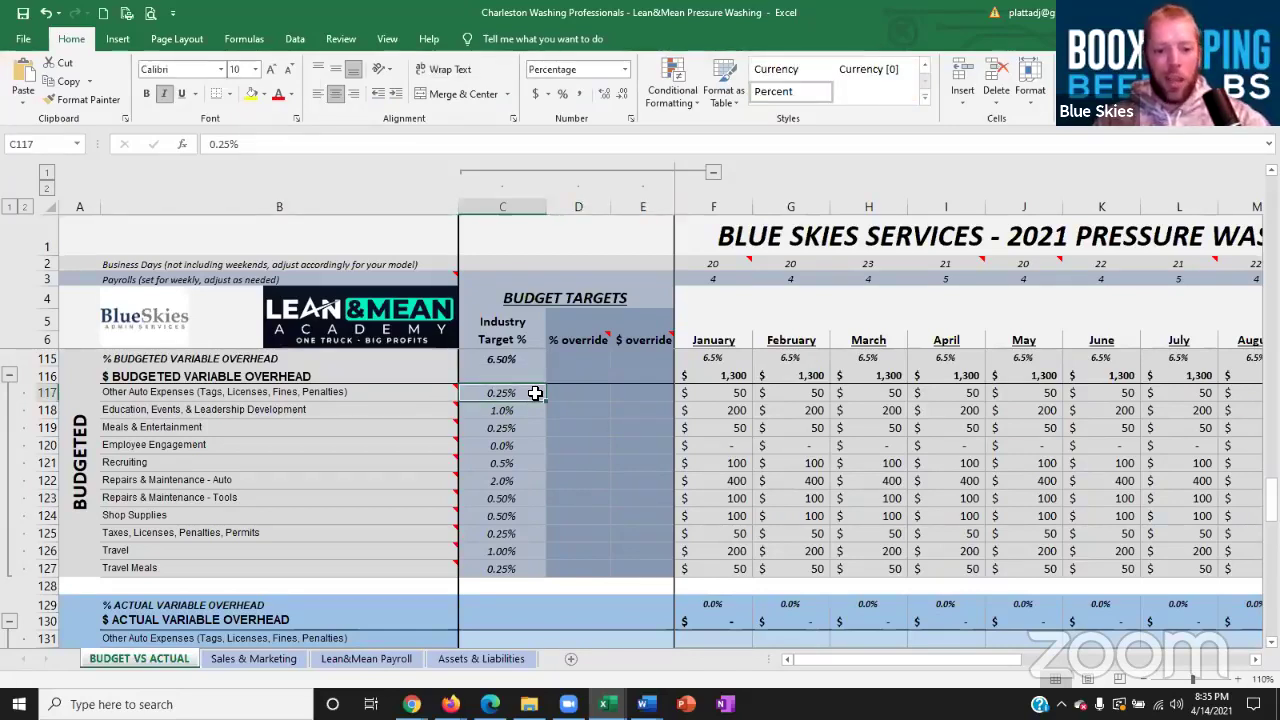
left_click(527, 415)
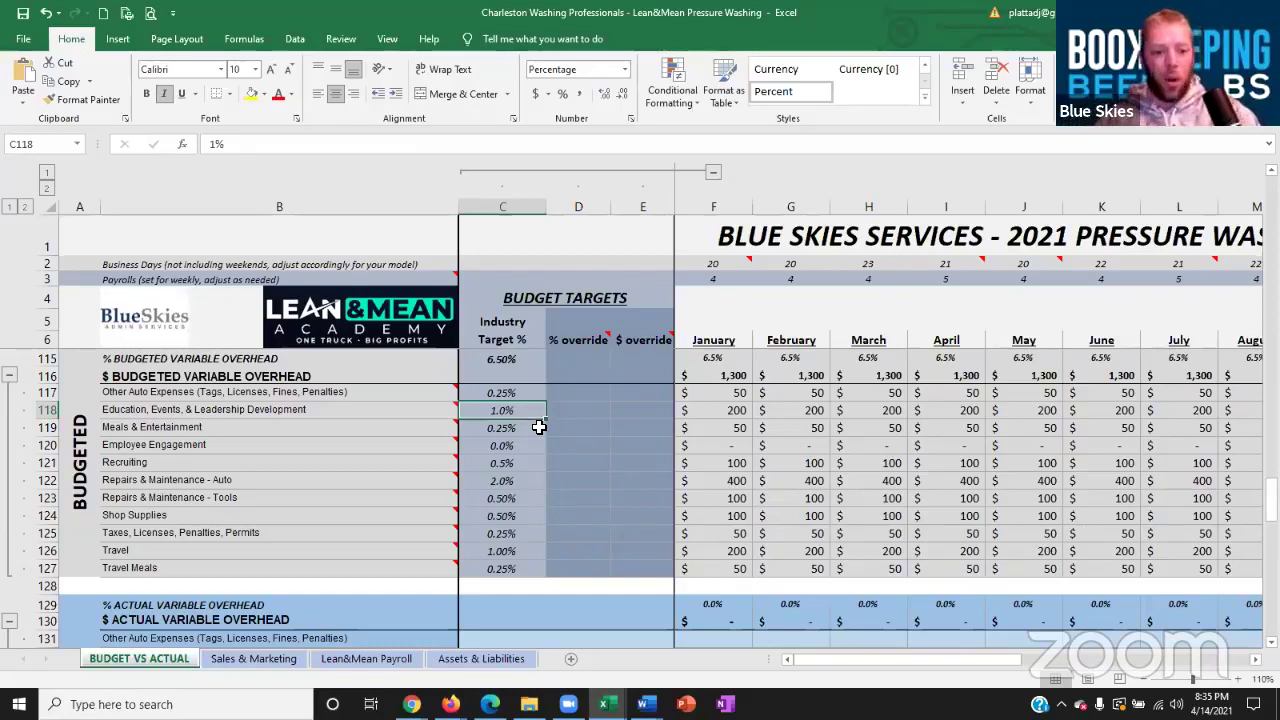
left_click(538, 427)
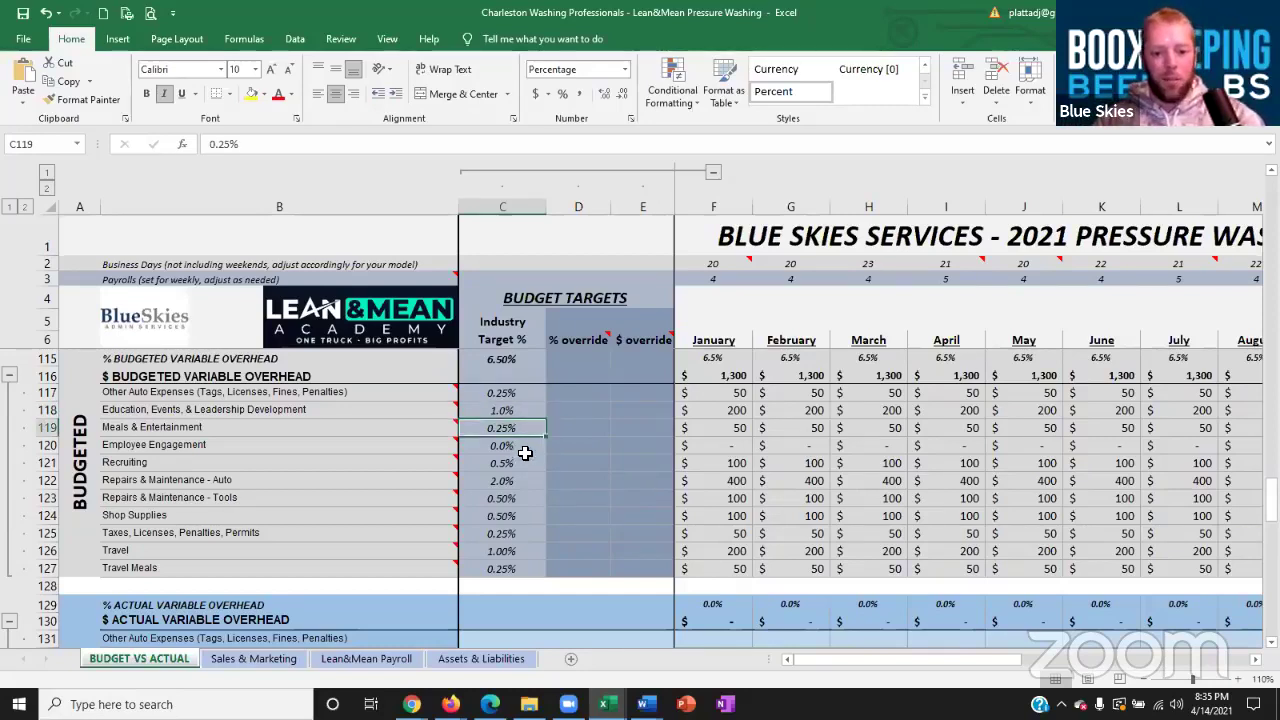
left_click(525, 449)
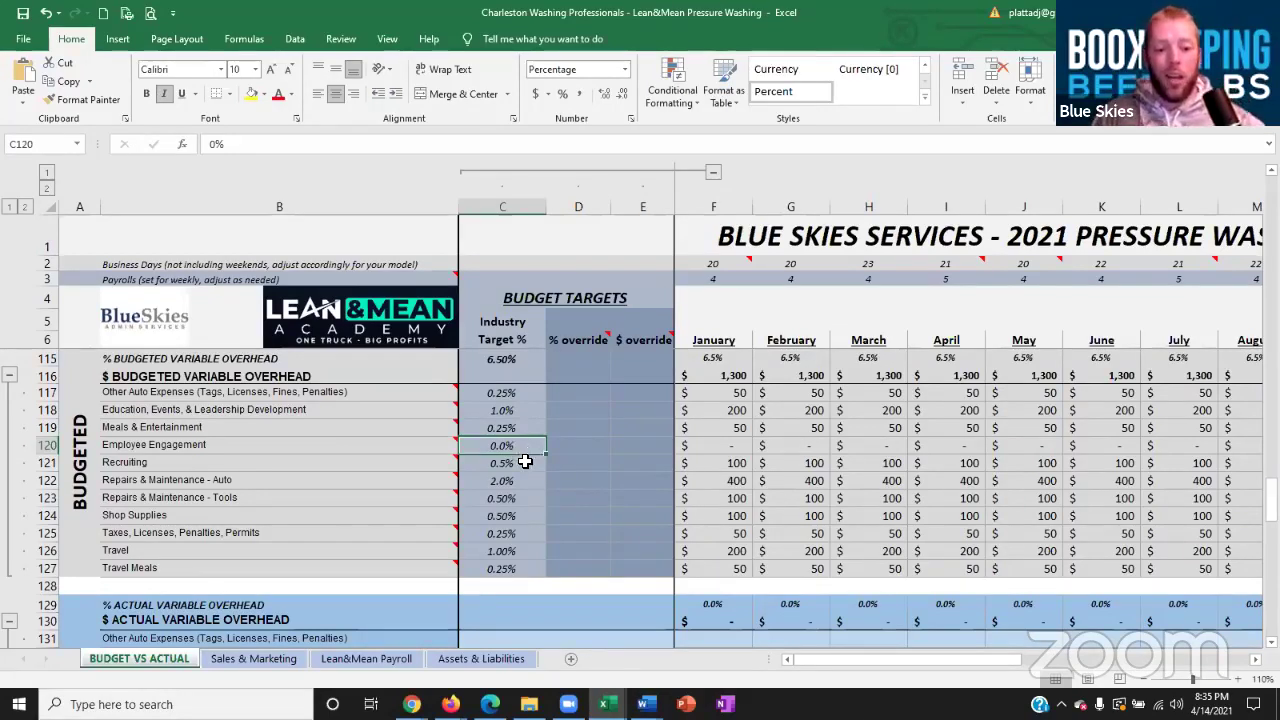
left_click(525, 463)
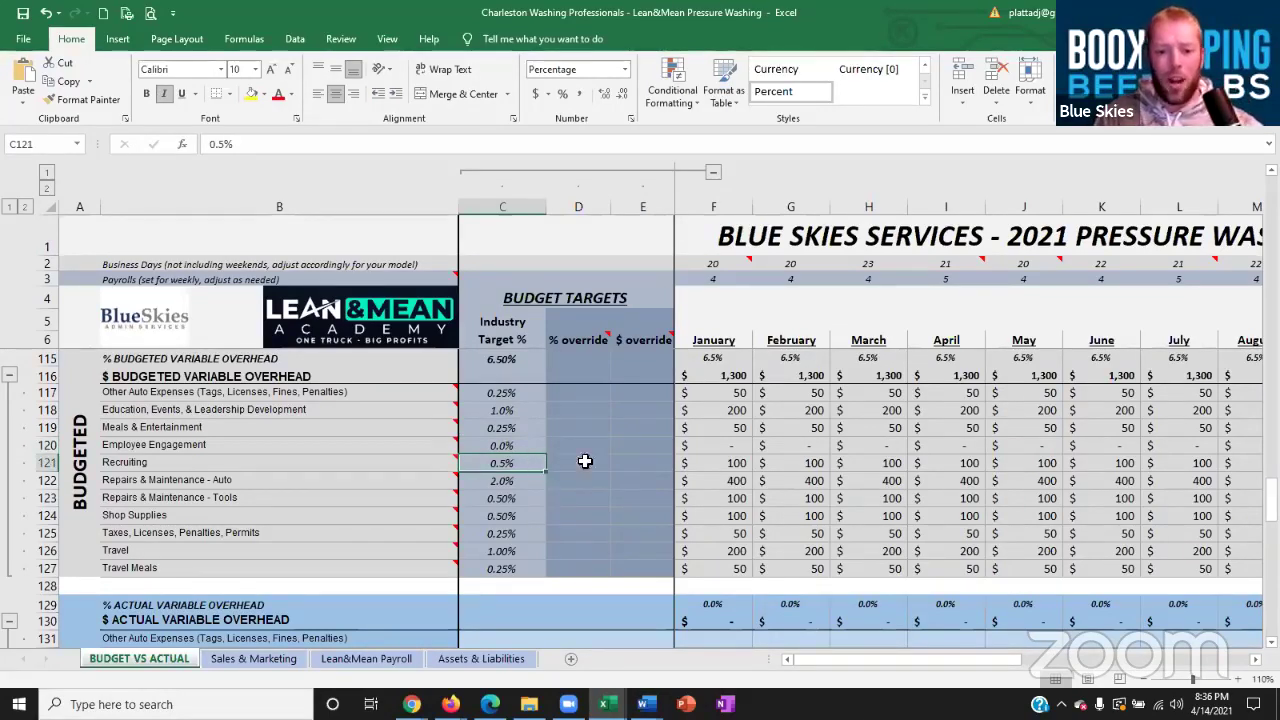
left_click(505, 484)
left_click_drag(505, 484, 502, 497)
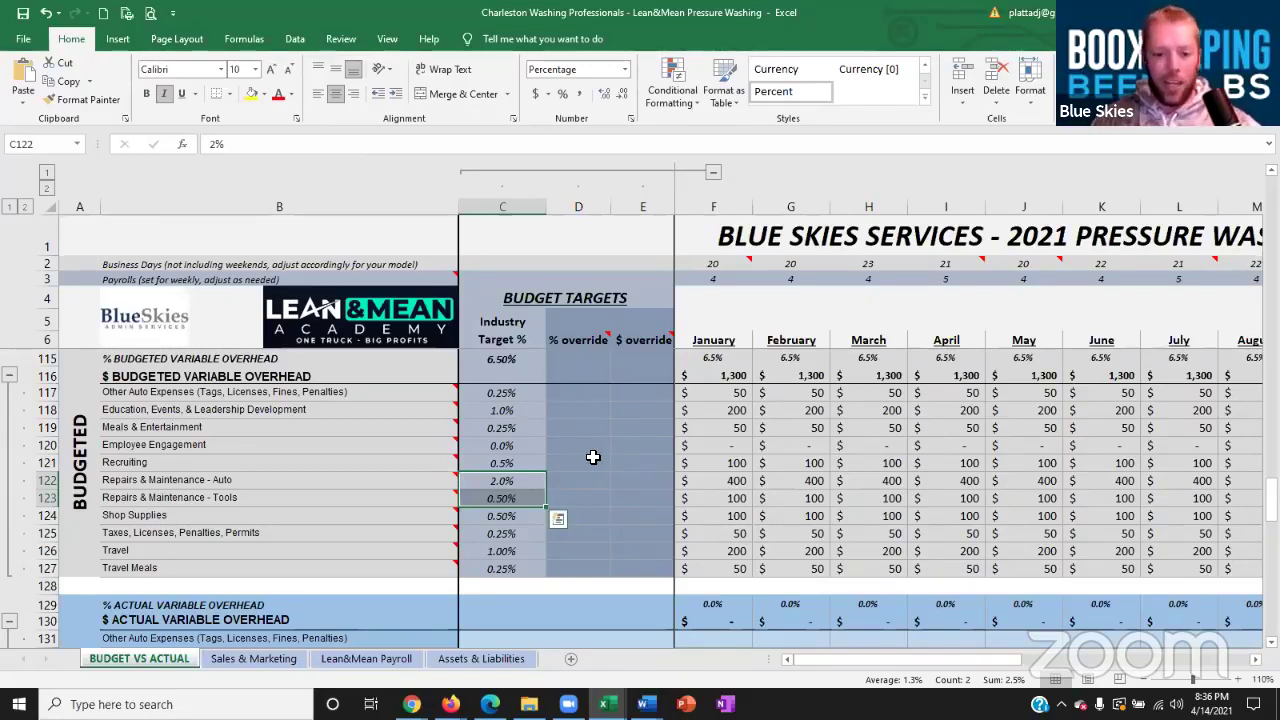
left_click(530, 517)
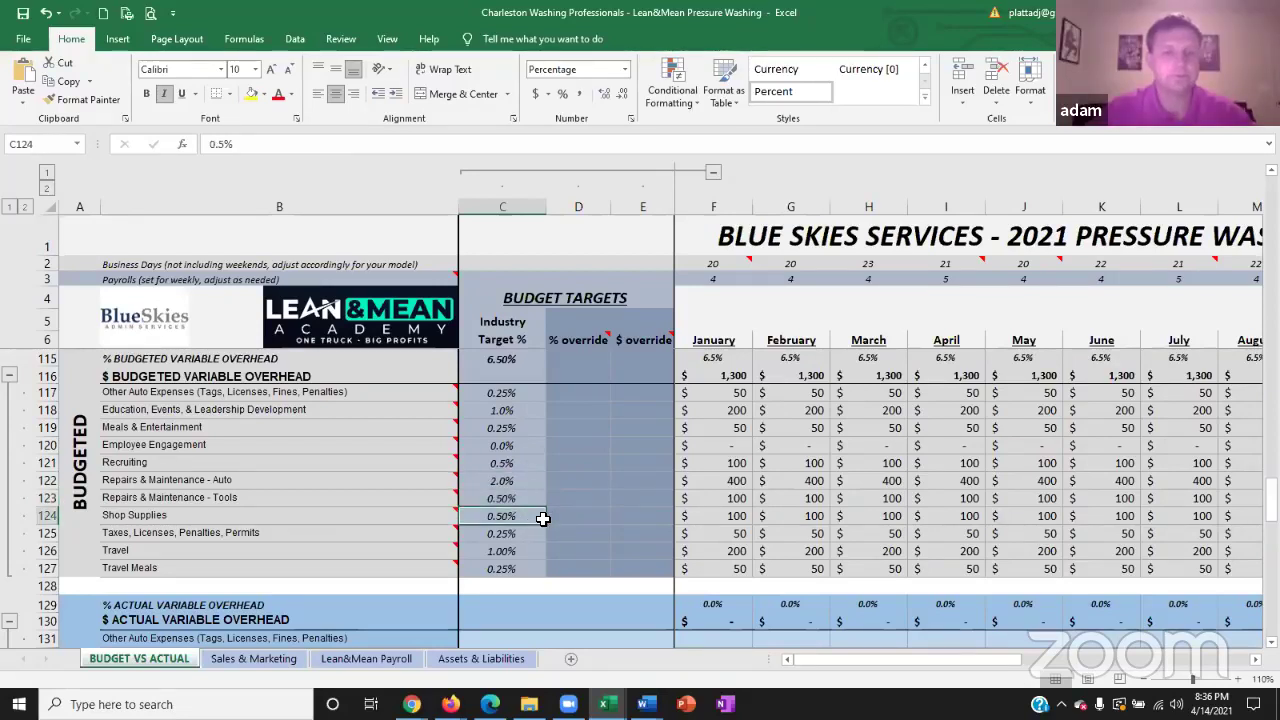
left_click(518, 566)
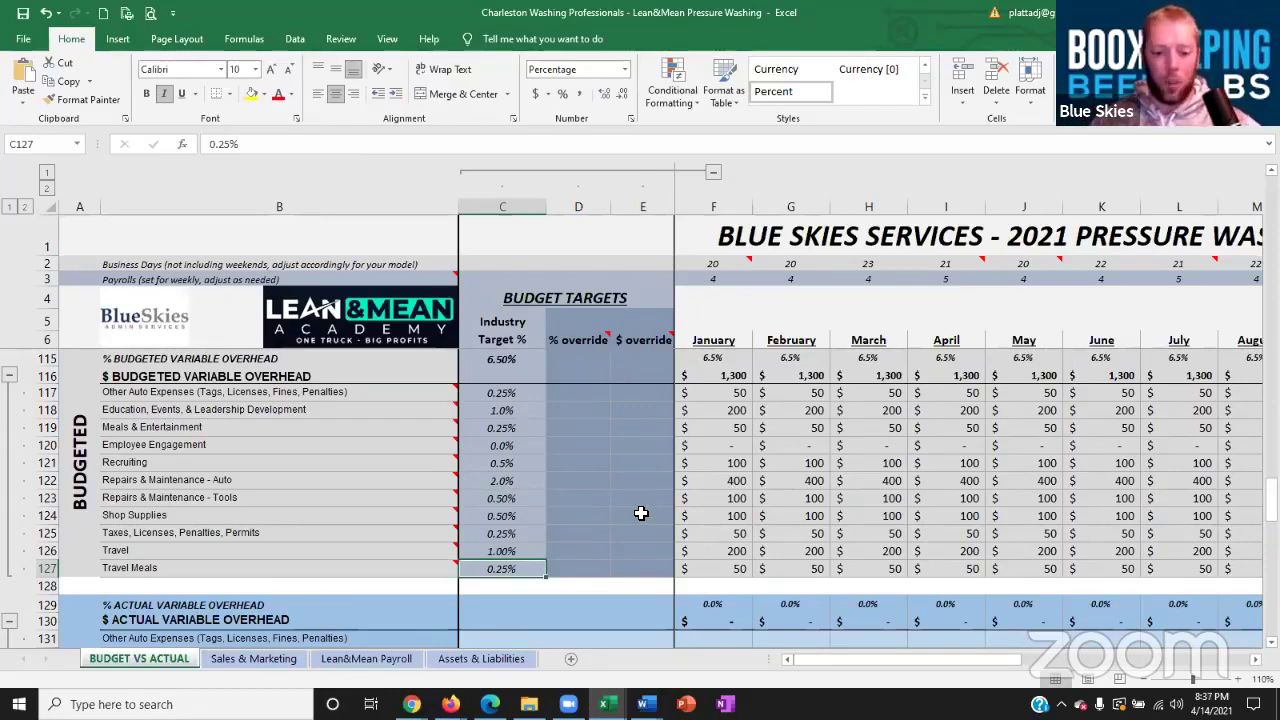
- Look through the actual Variable Overhead section and on to the operating profit summary
scroll(641, 513, "up", 1)
scroll(651, 514, "down", 3)
scroll(700, 509, "up", 1)
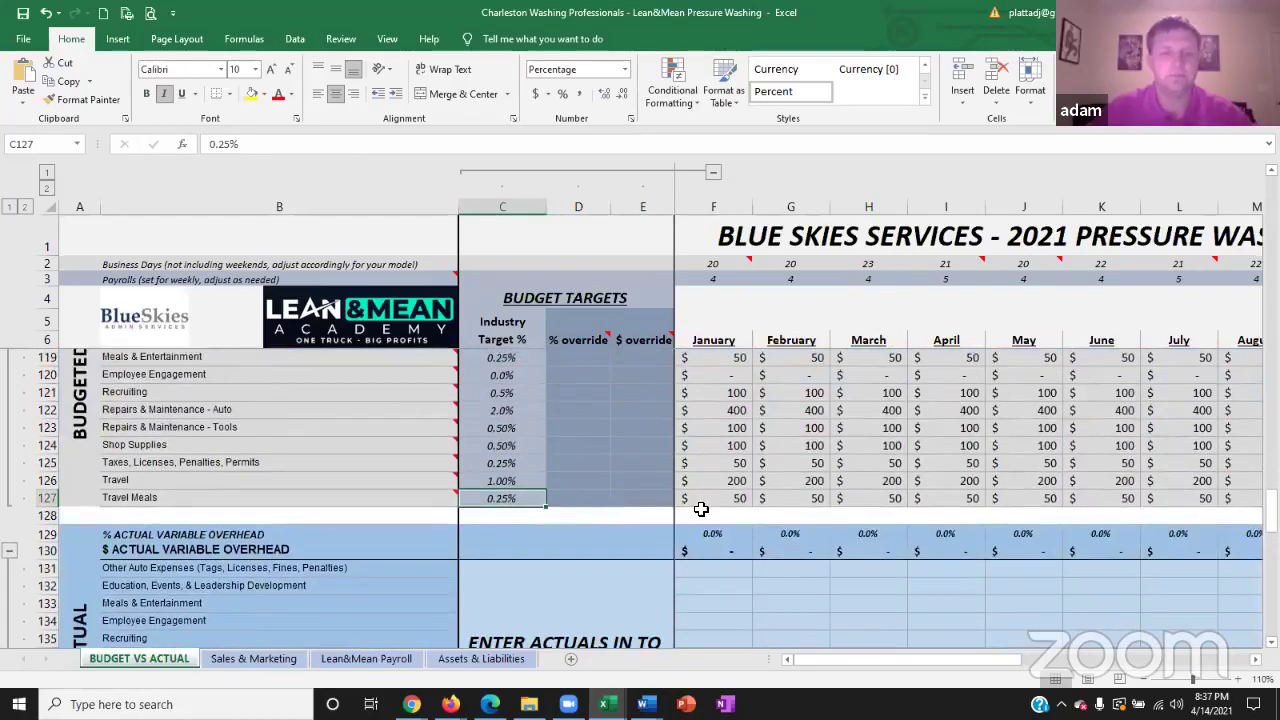
scroll(697, 509, "down", 2)
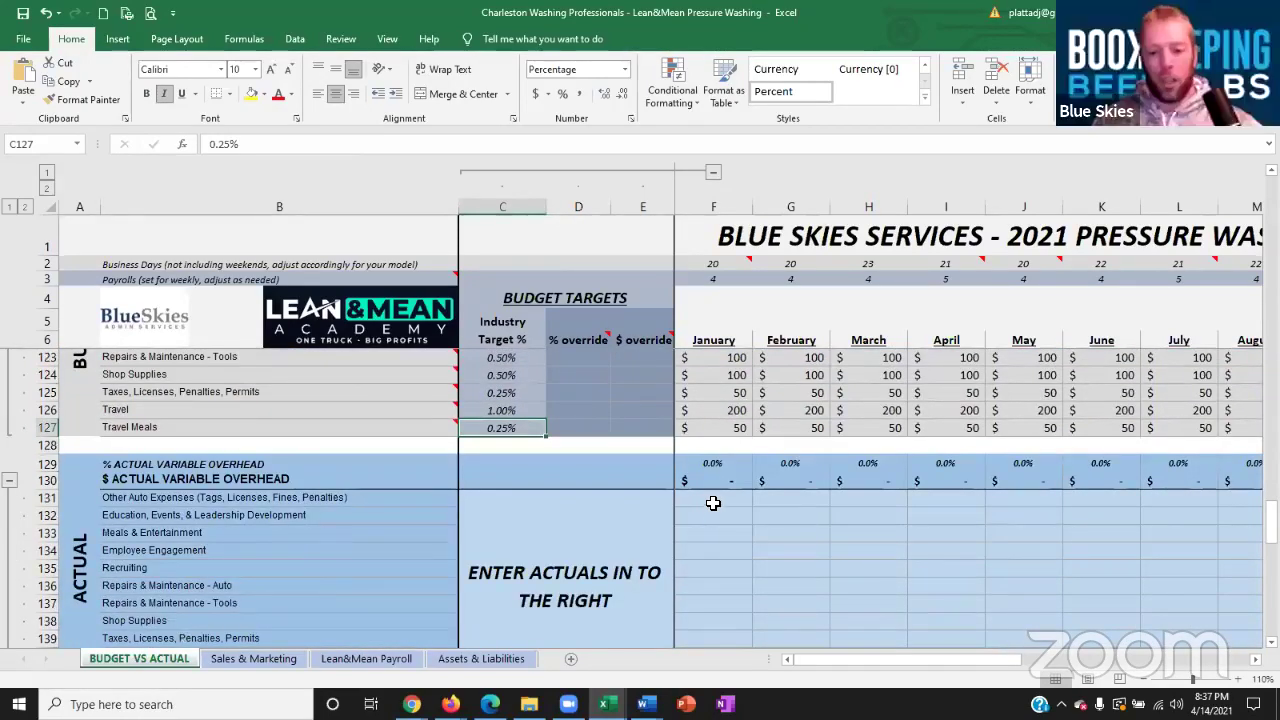
scroll(781, 533, "down", 2)
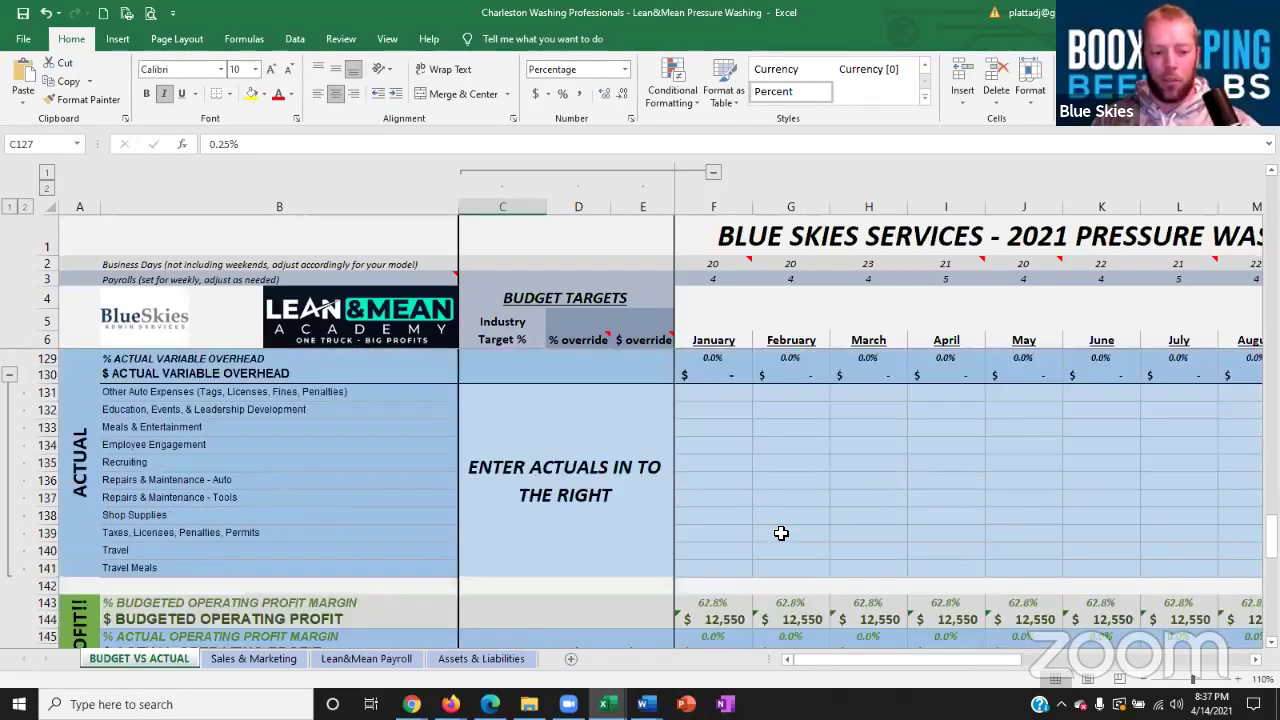
scroll(781, 533, "down", 3)
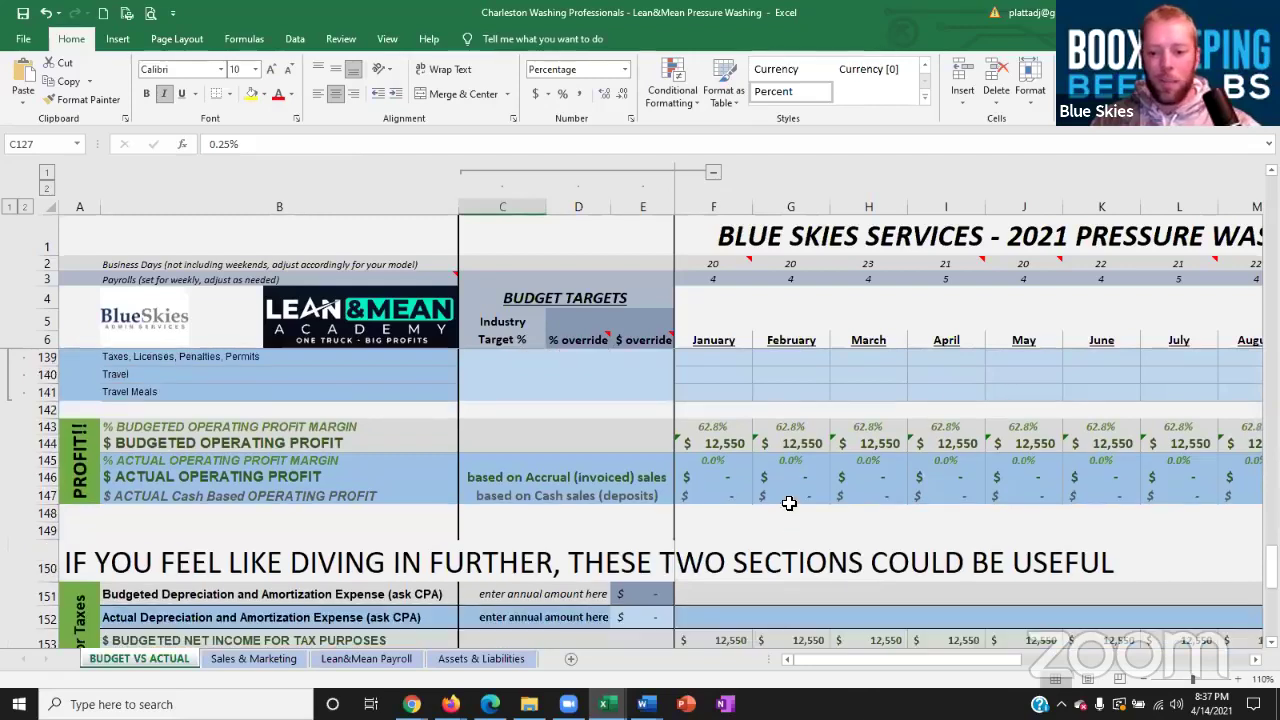
- Inspect January's budgeted operating profit and margin, and compare the budgeted margins for January through April
left_click(797, 429)
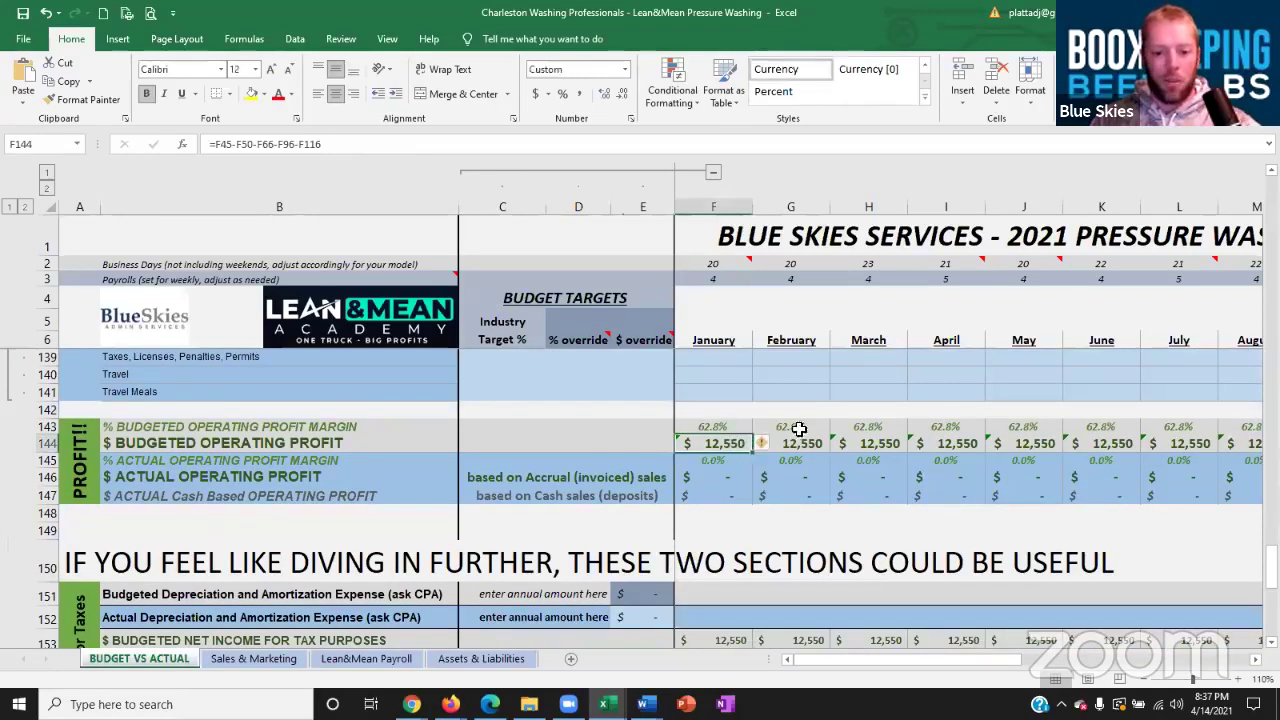
left_click(730, 428)
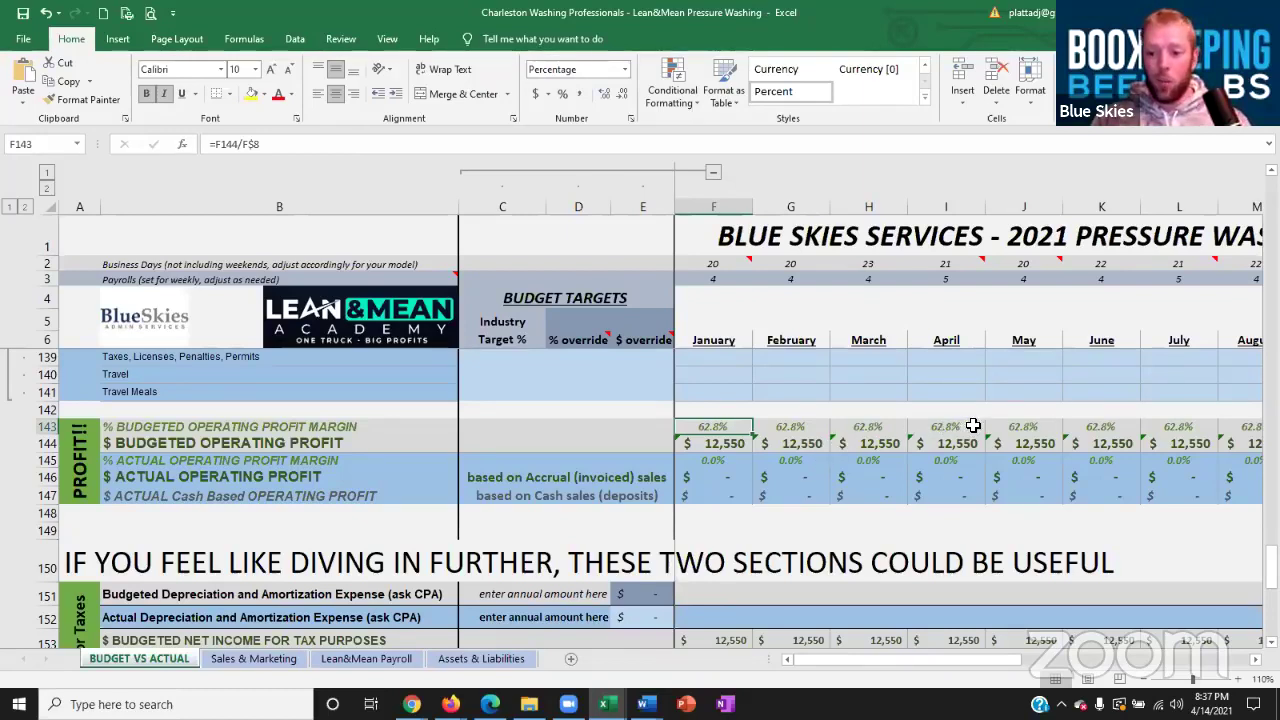
left_click_drag(965, 427, 740, 428)
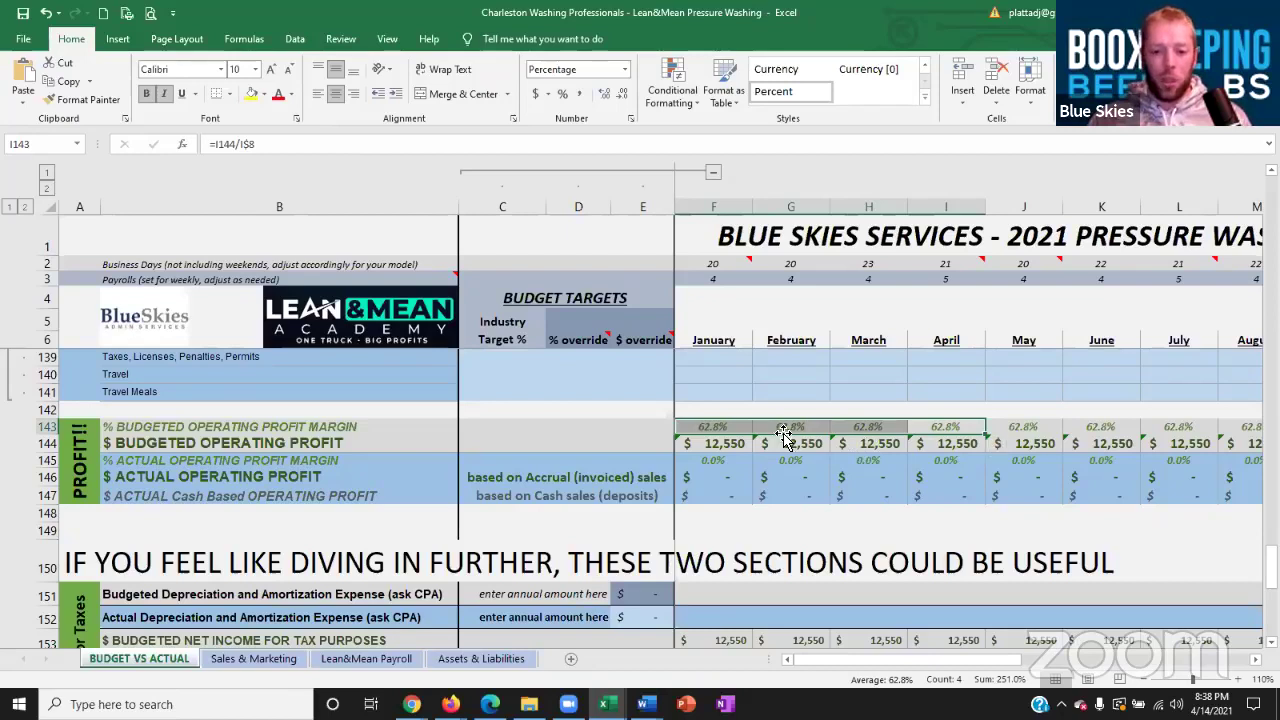
left_click_drag(725, 427, 927, 429)
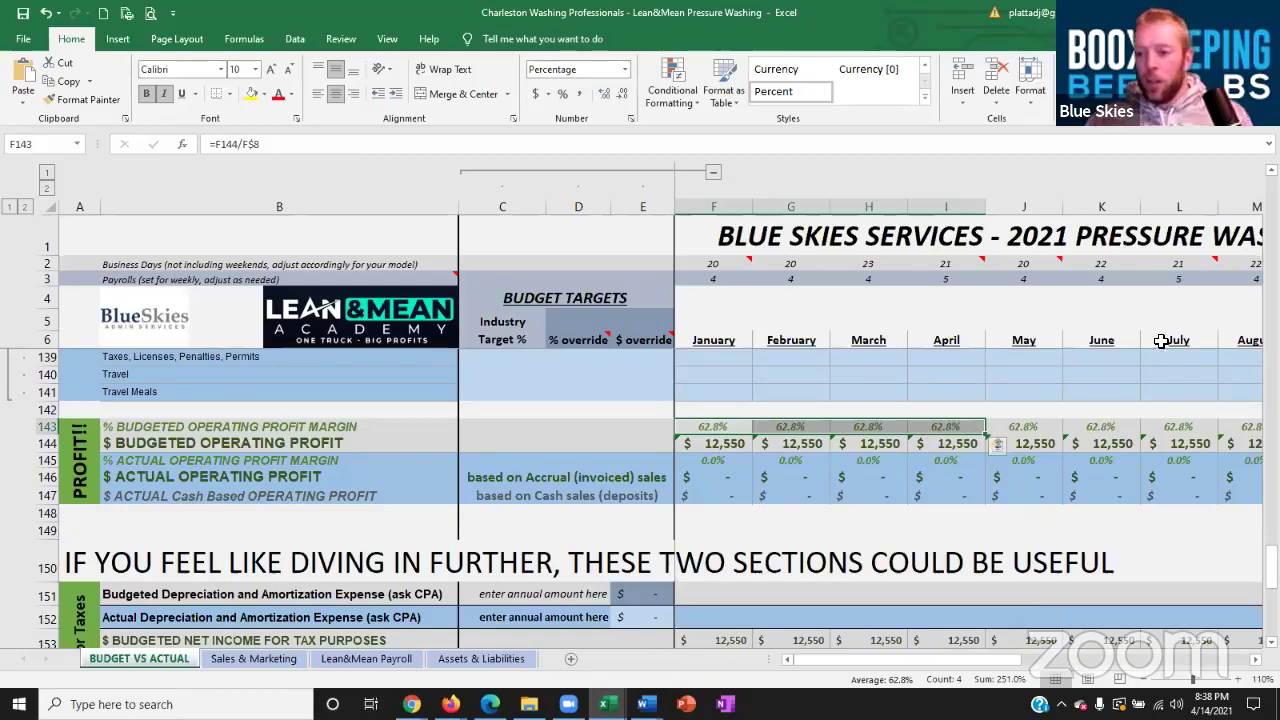
- Set March's amount in the manually entered budgeted sales row to 2500
left_click_drag(1271, 560, 1271, 205)
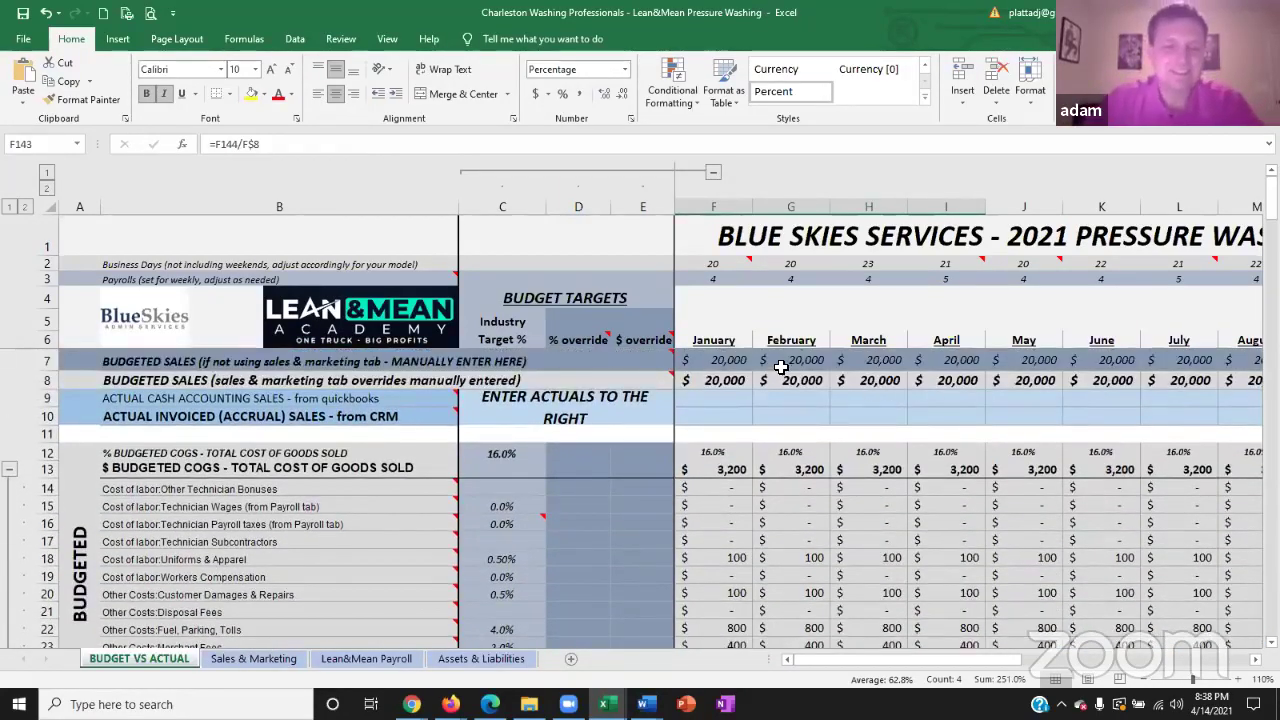
left_click(737, 362)
left_click_drag(832, 360, 787, 370)
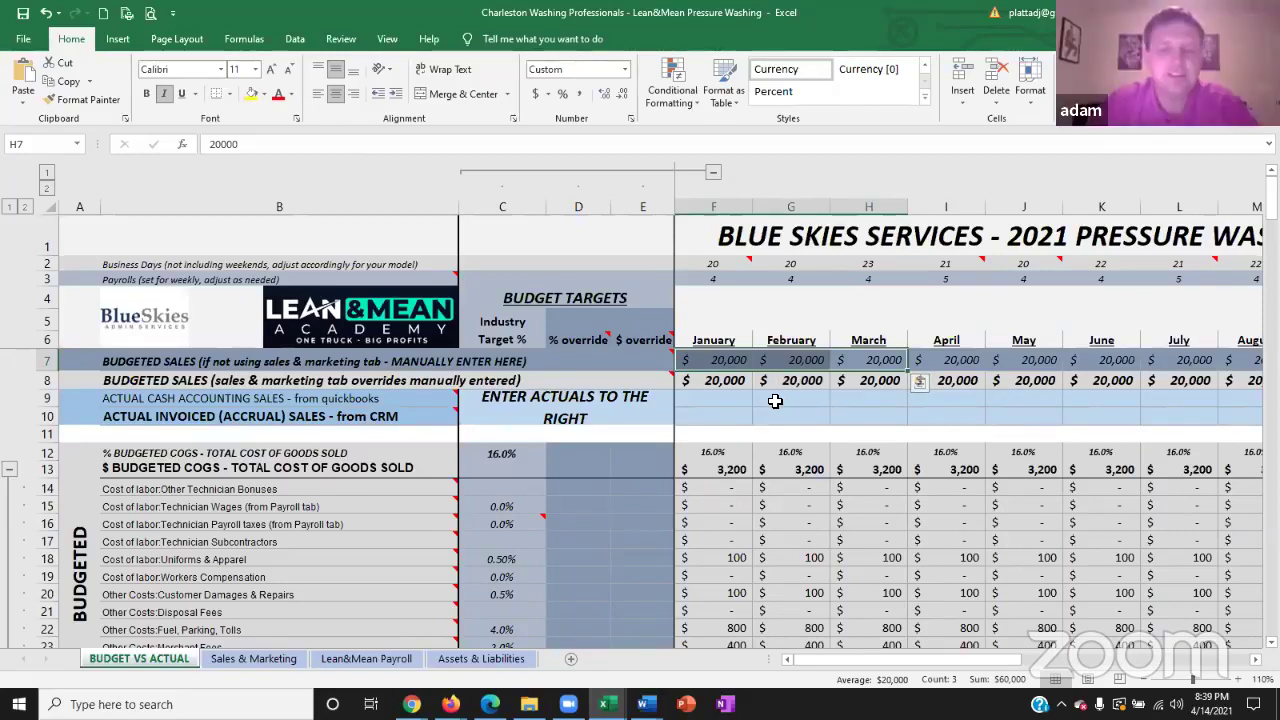
left_click(848, 364)
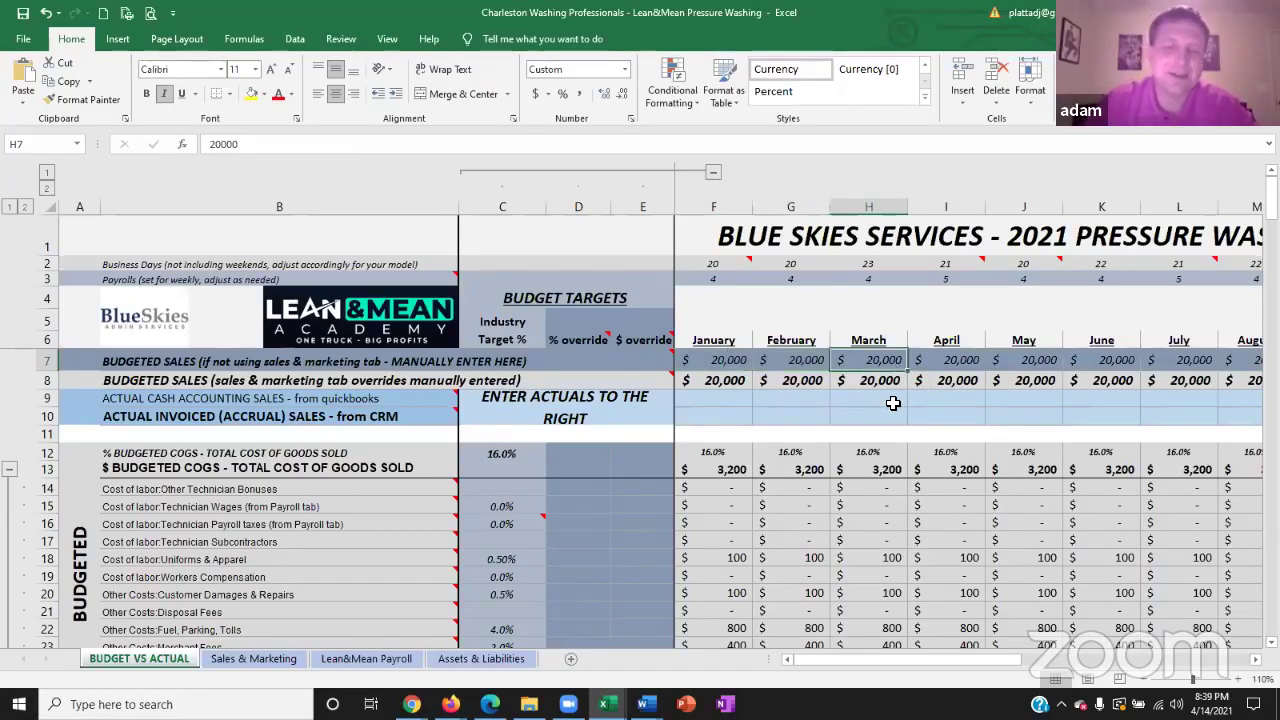
type("2500")
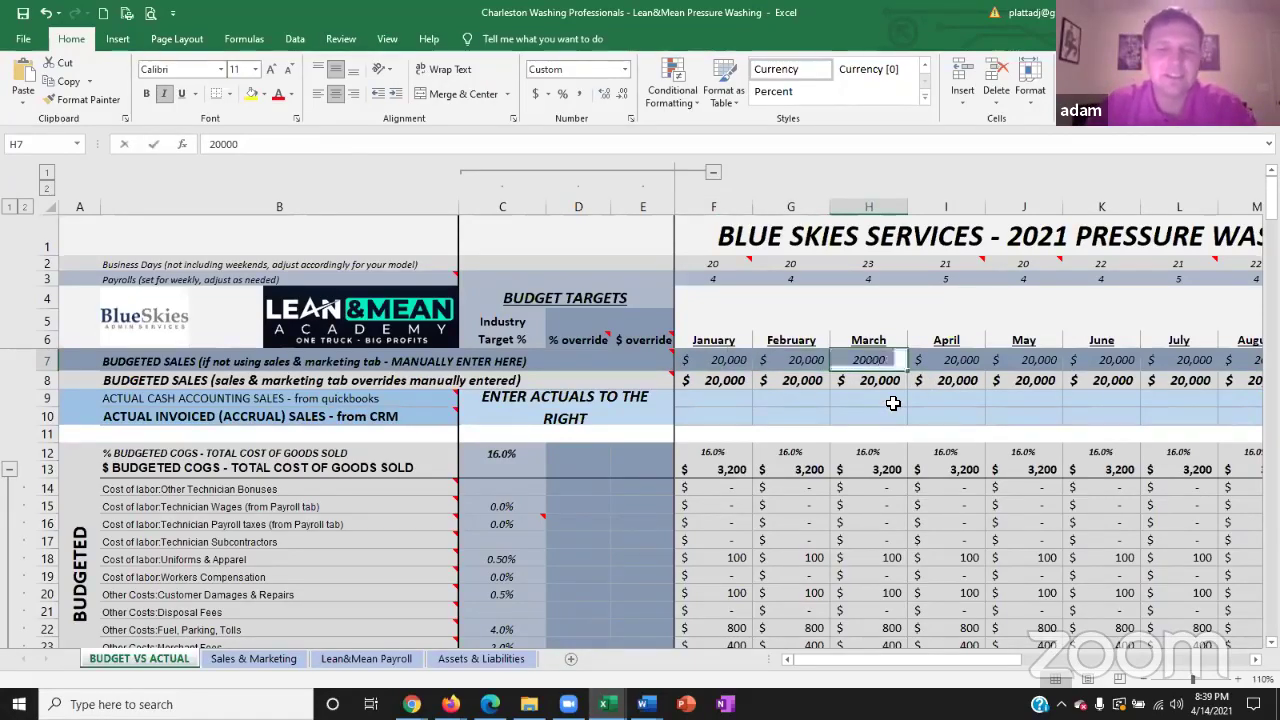
key("Return")
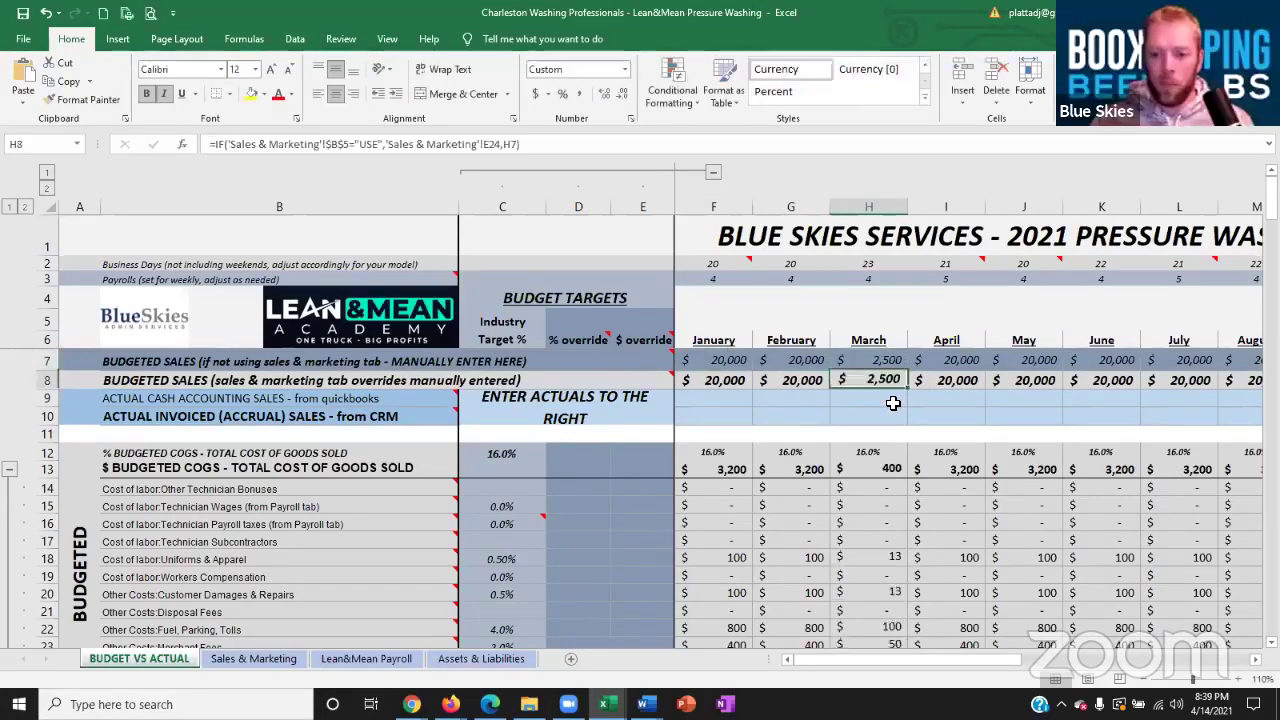
- Set February's amount in the manually entered budgeted sales row to 0
left_click(811, 368)
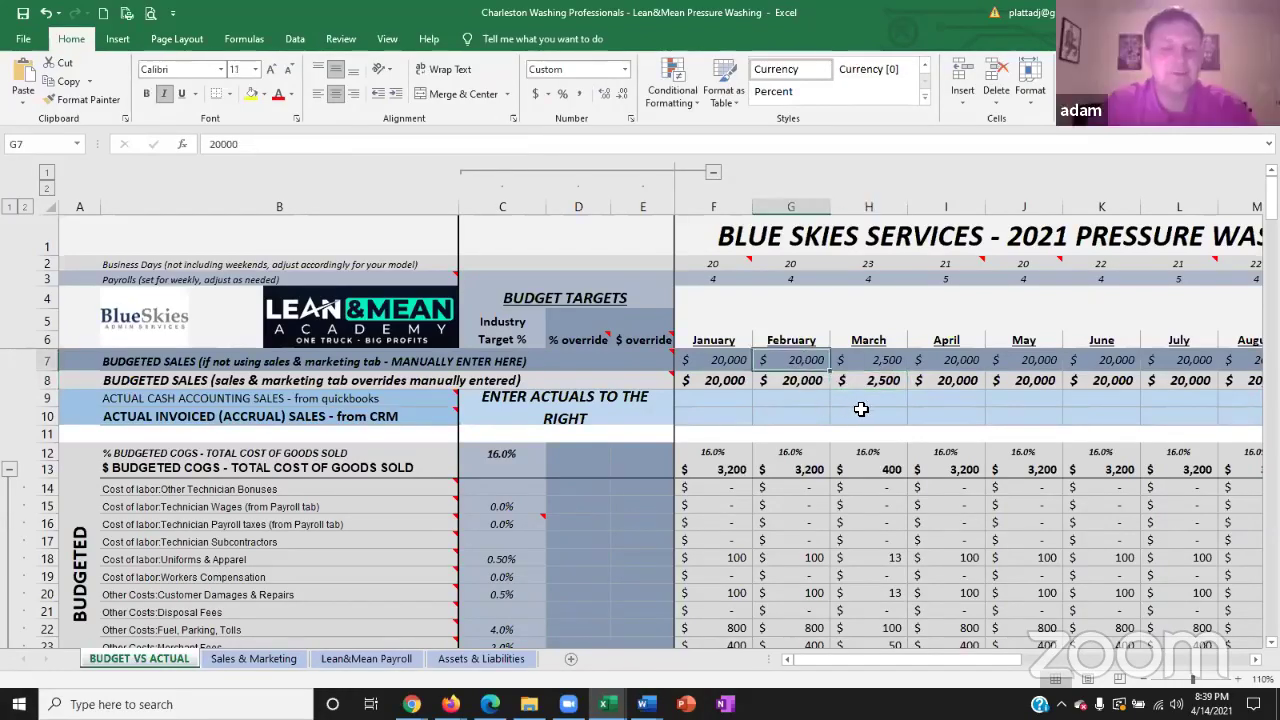
key("F2")
key("BackSpace")
key("BackSpace")
key("BackSpace")
key("BackSpace")
key("BackSpace")
type("0")
key("Return")
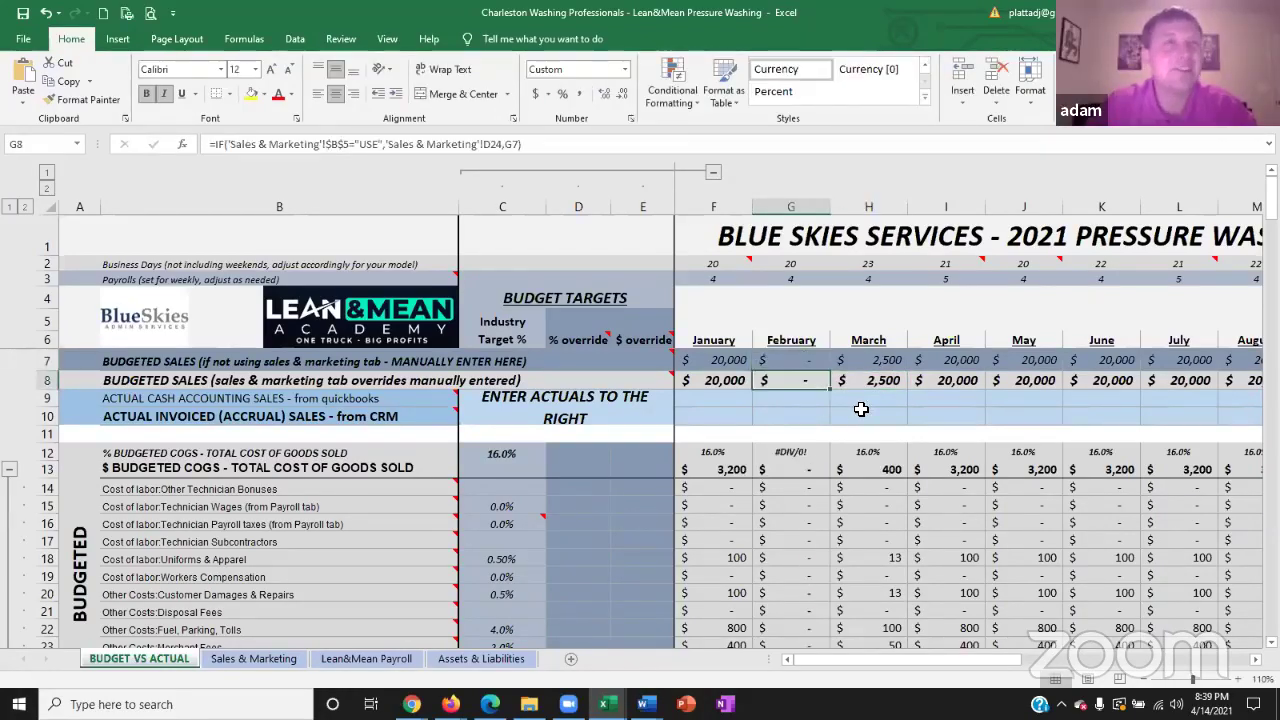
- Set February's manually entered budgeted sales to 1500
left_click(817, 365)
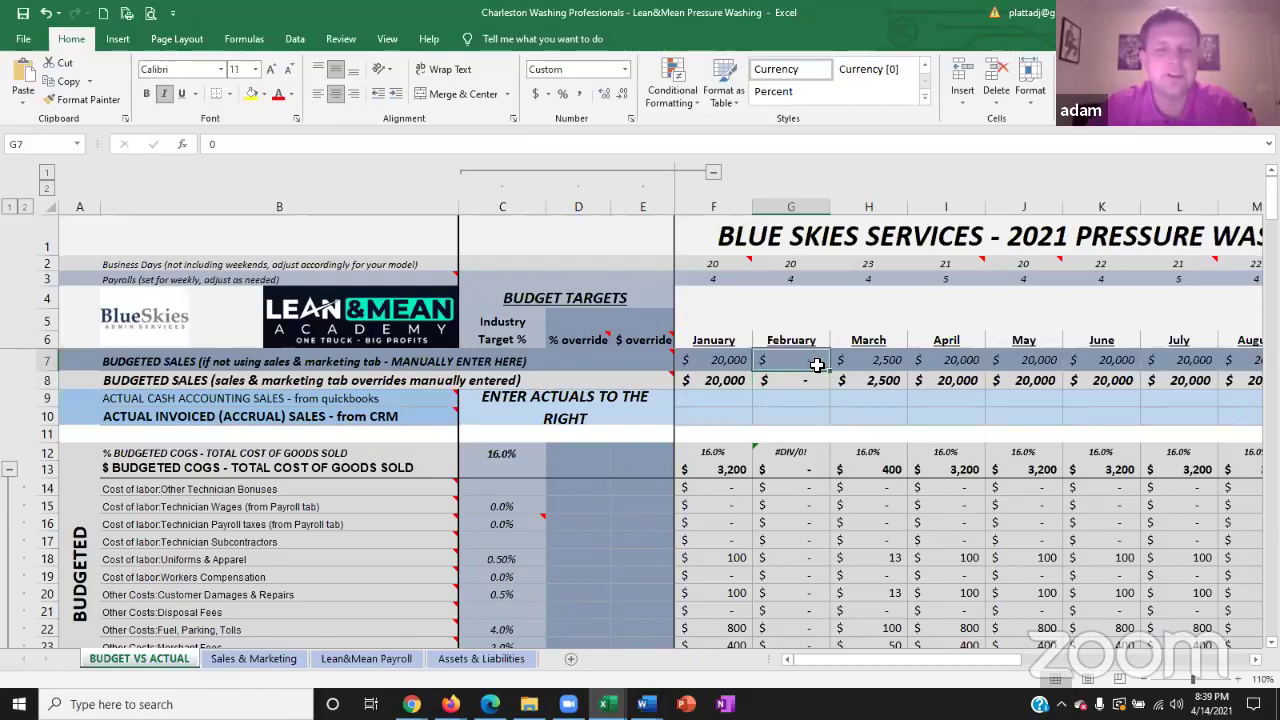
type("1500")
key("Return")
- Set January's manually entered budgeted sales to 0 and recheck the March sales entry
left_click(728, 360)
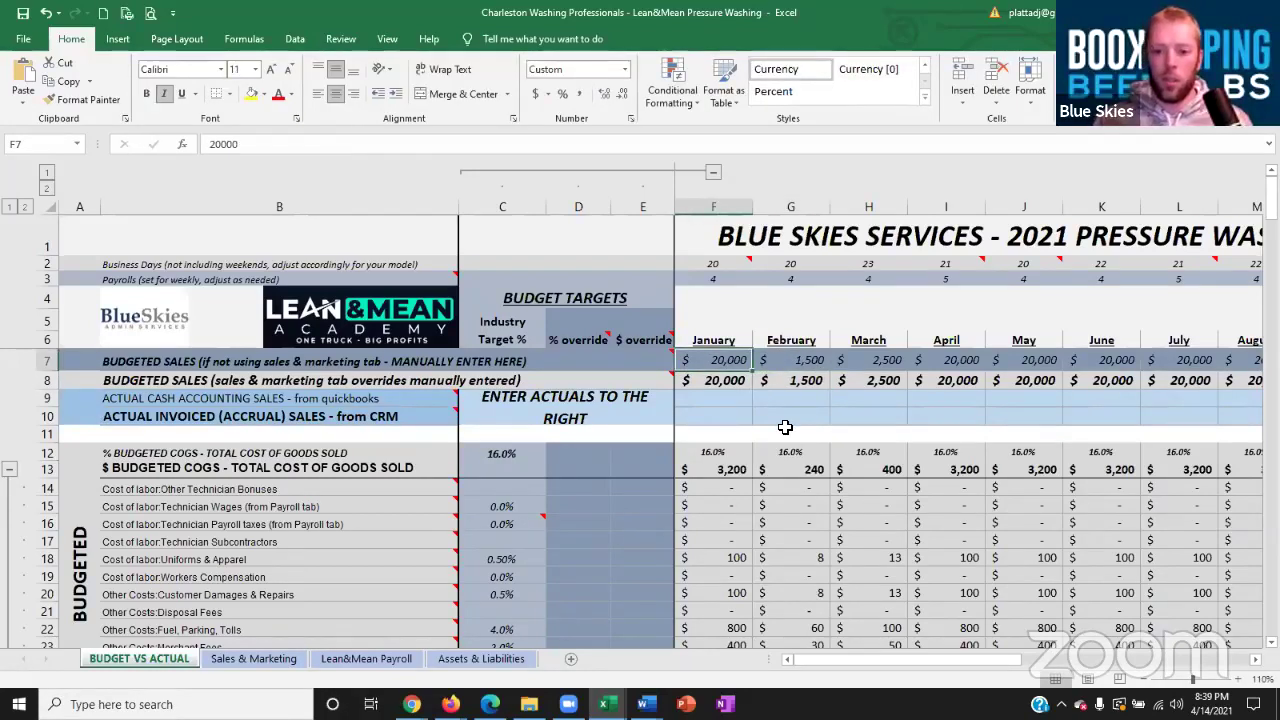
type("0")
key("Return")
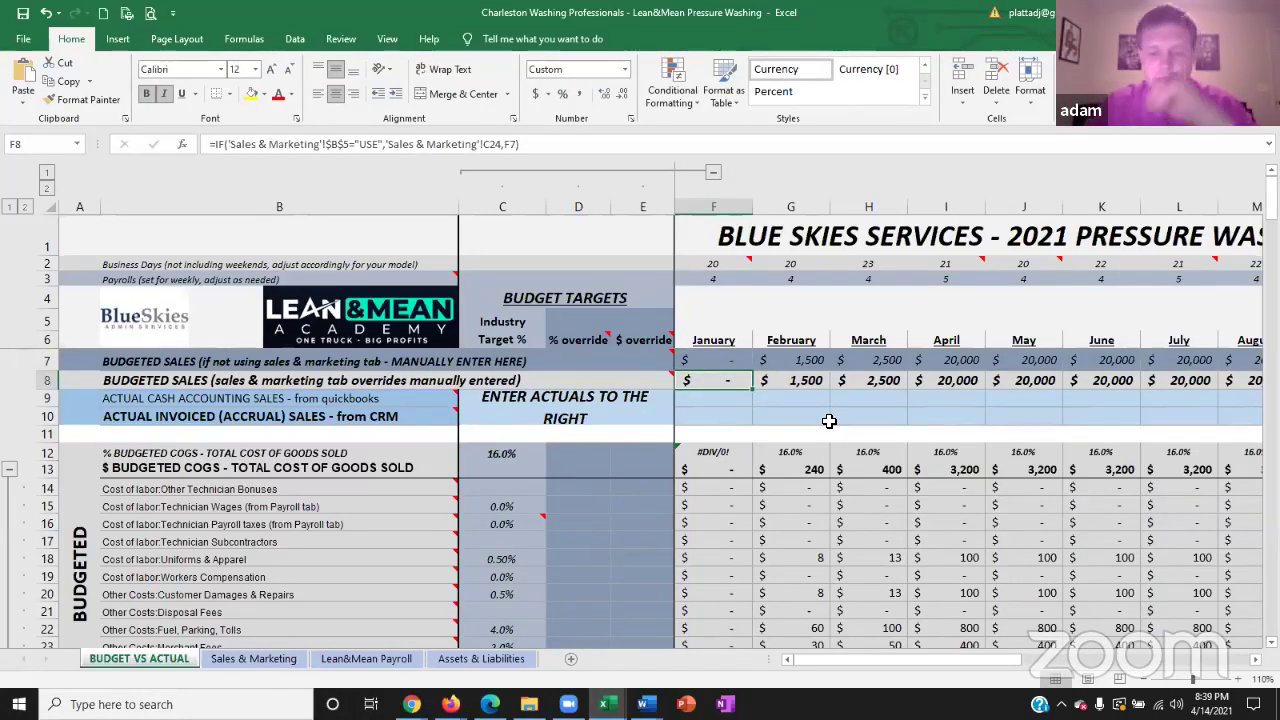
left_click(862, 362)
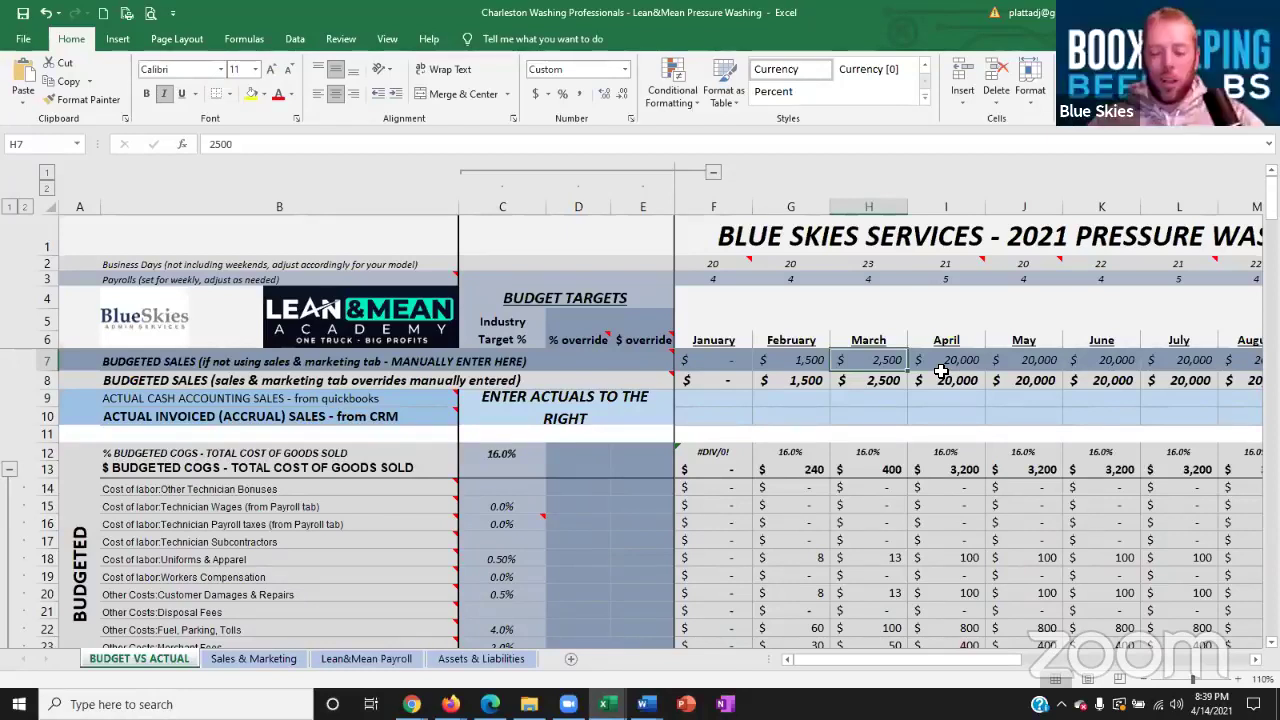
- Set April's amount in the manually entered budgeted sales row to 5000
left_click(954, 358)
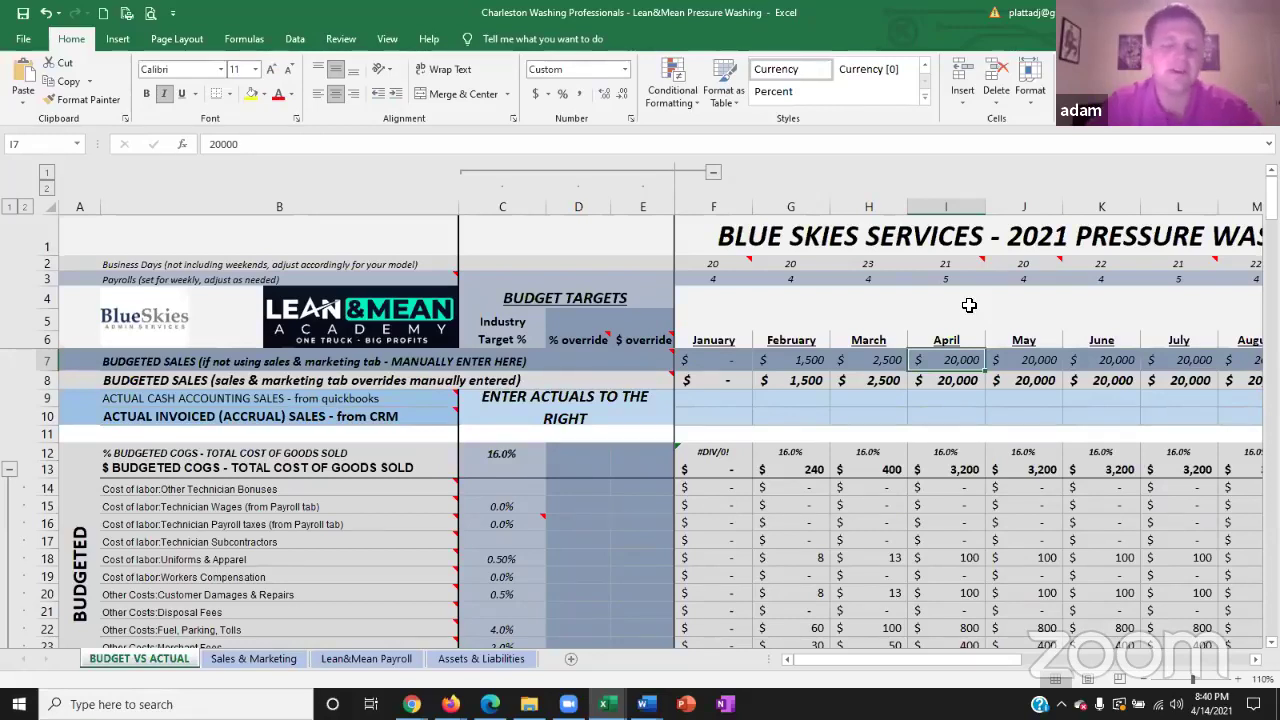
type("5000")
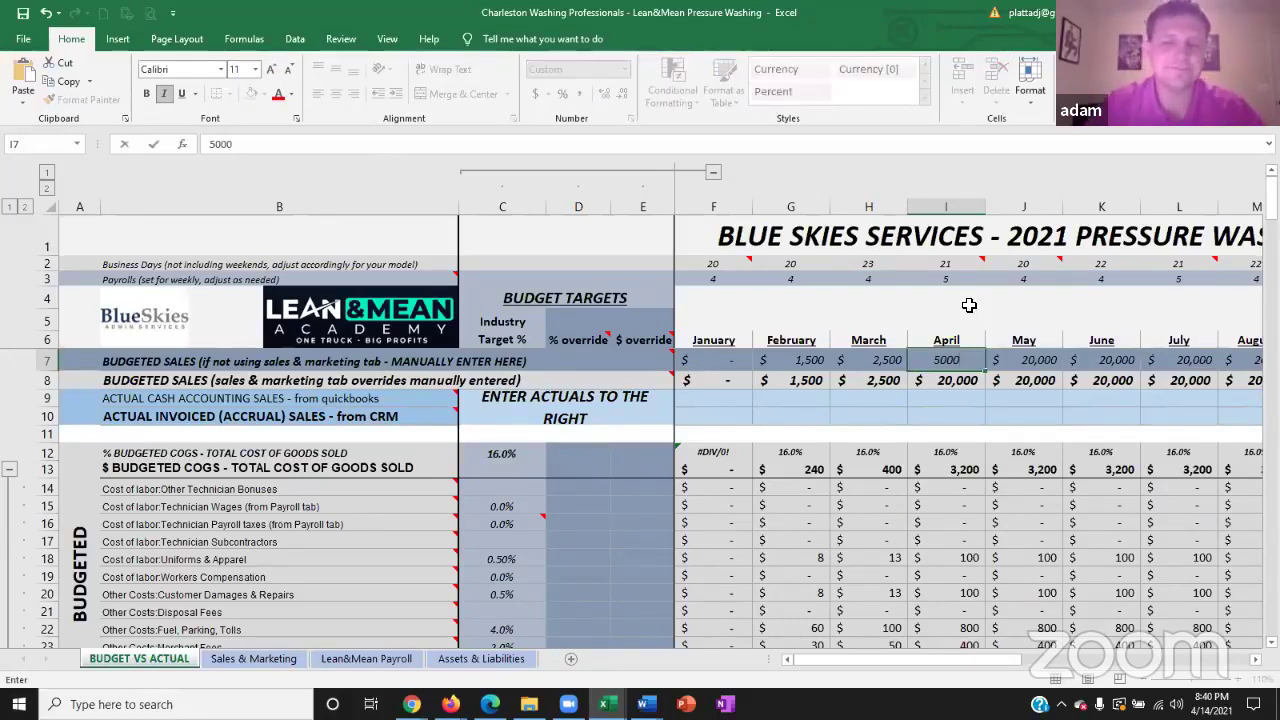
key("Return")
- Set May's amount in the manually entered budgeted sales row to 10000
left_click(1015, 356)
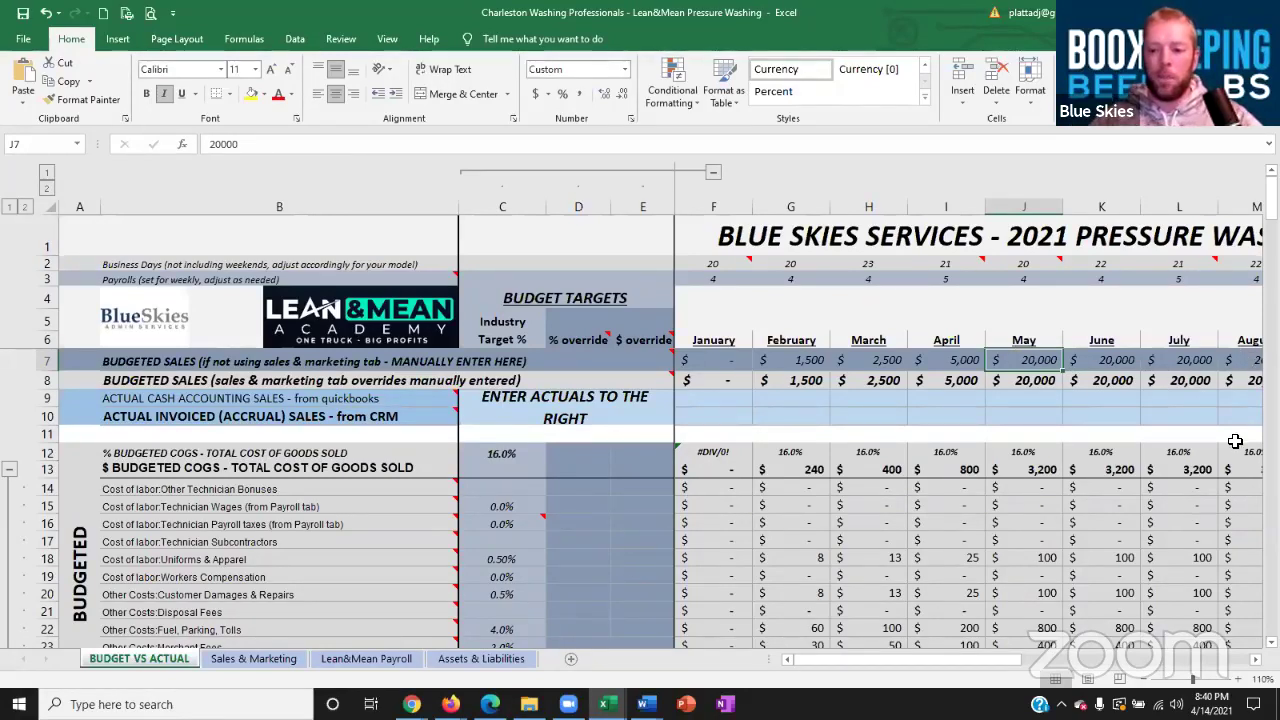
key("Right")
key("Right")
key("Right")
key("Right")
key("Right")
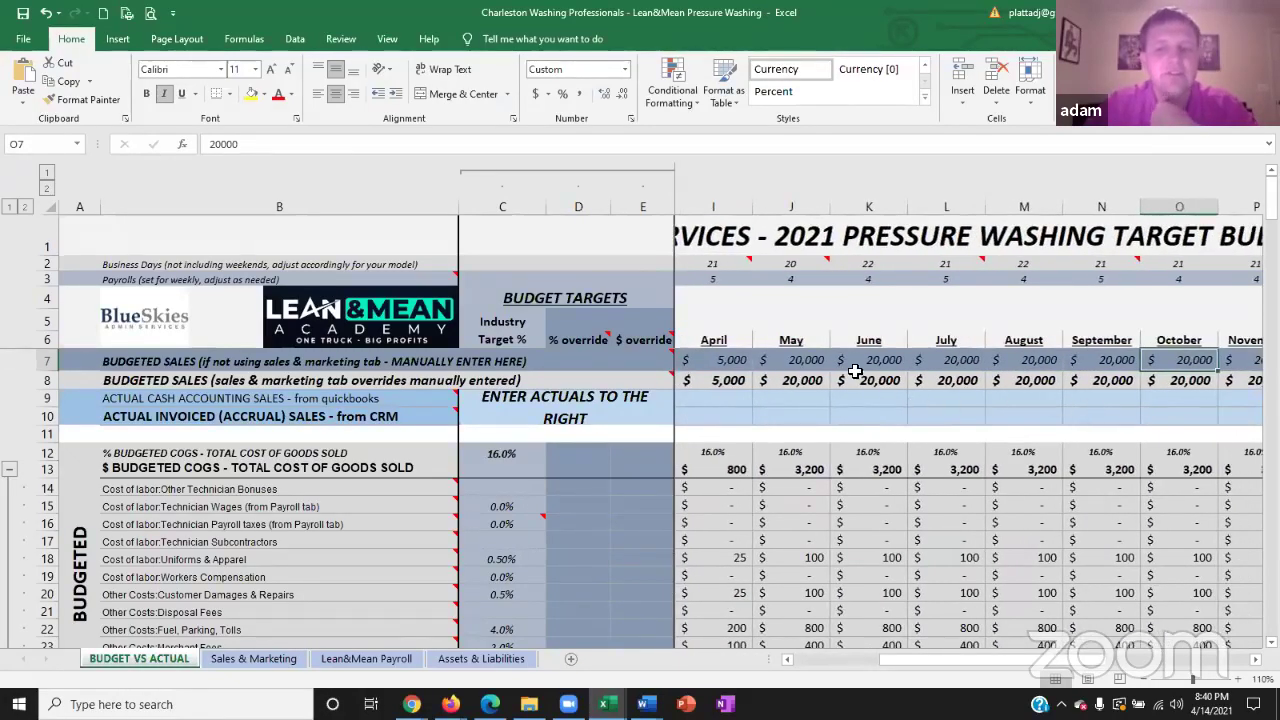
left_click(809, 361)
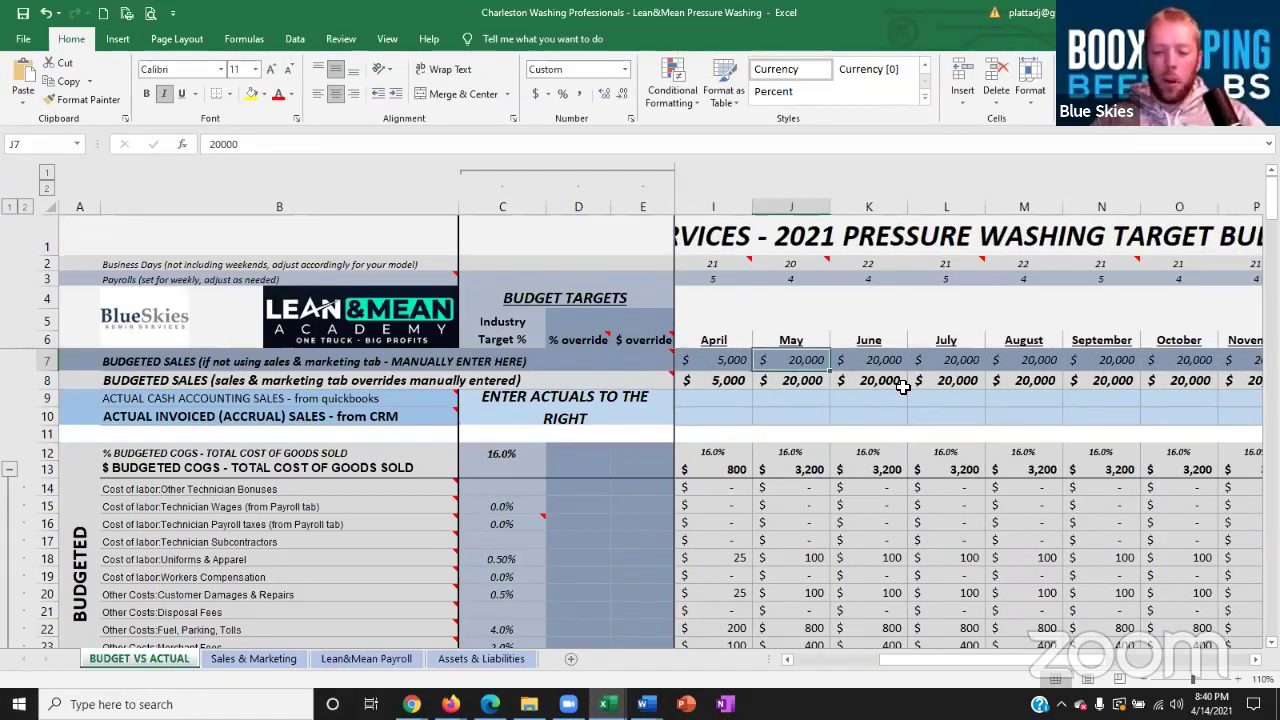
type("20000")
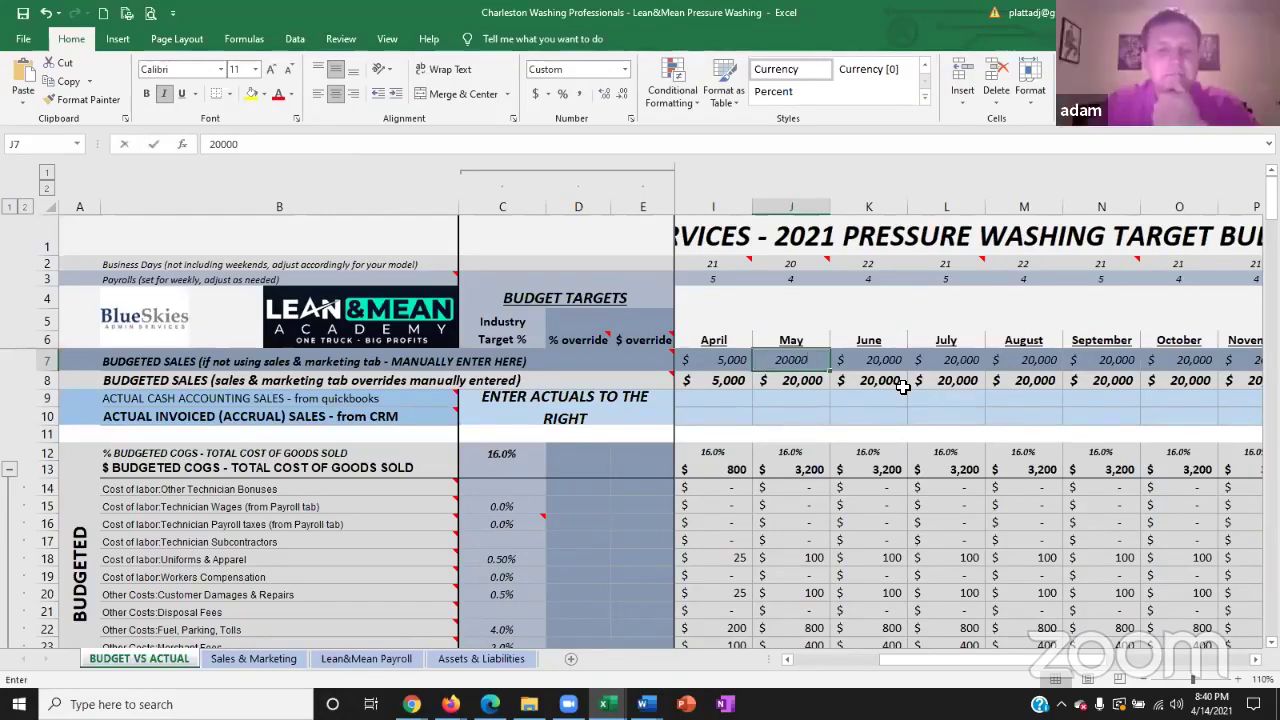
key("BackSpace")
key("BackSpace")
key("BackSpace")
key("BackSpace")
key("BackSpace")
type("10000")
key("Return")
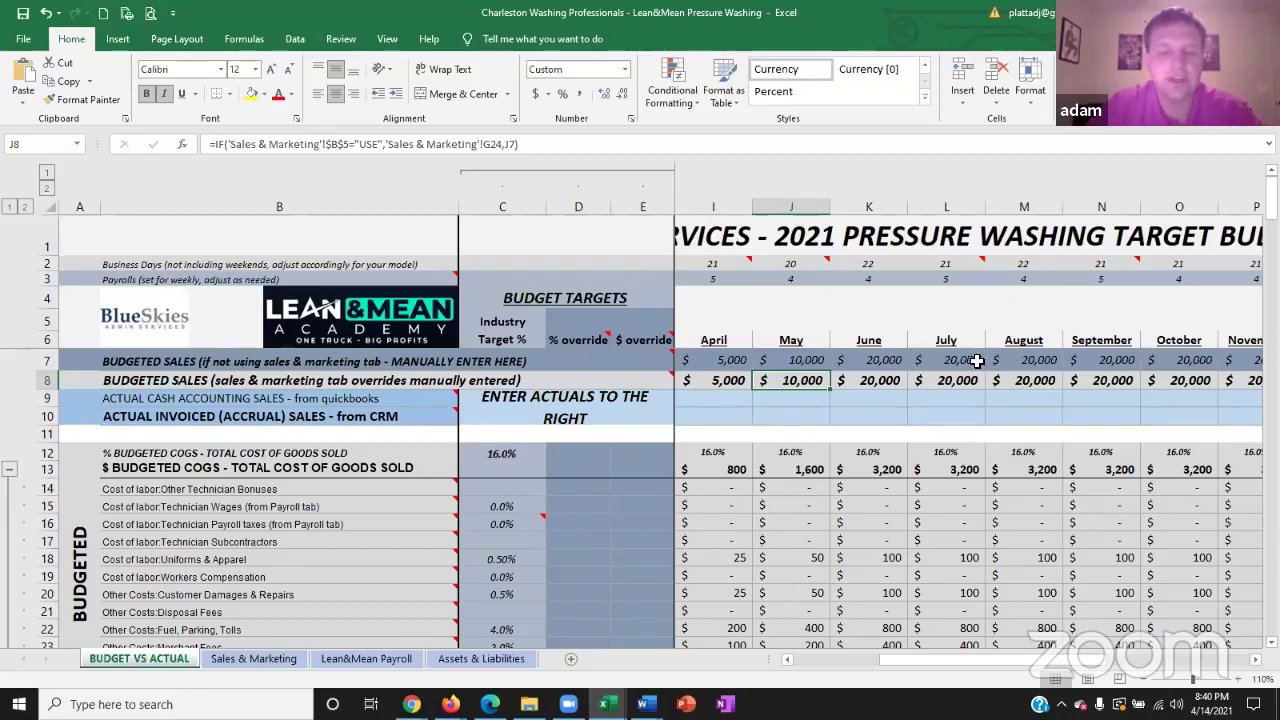
- Set the manually entered budgeted sales to 12500 for June and 15000 for July
left_click(886, 365)
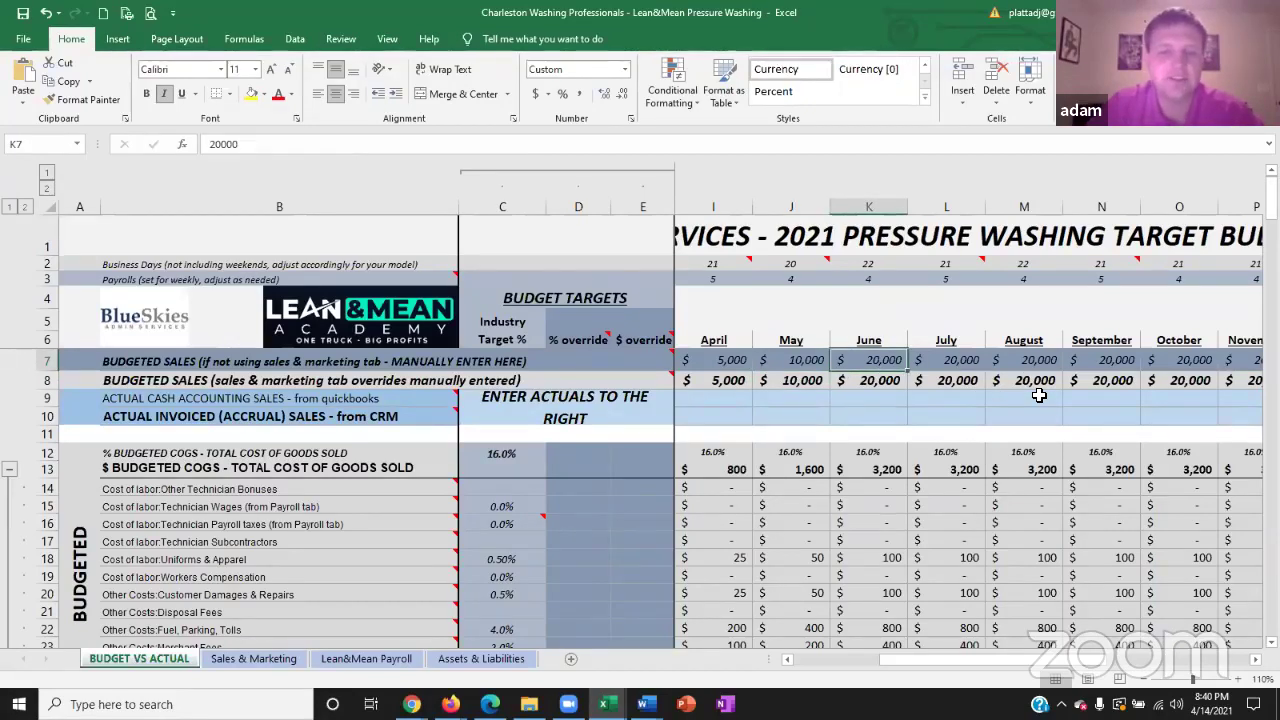
type("12500")
key("Return")
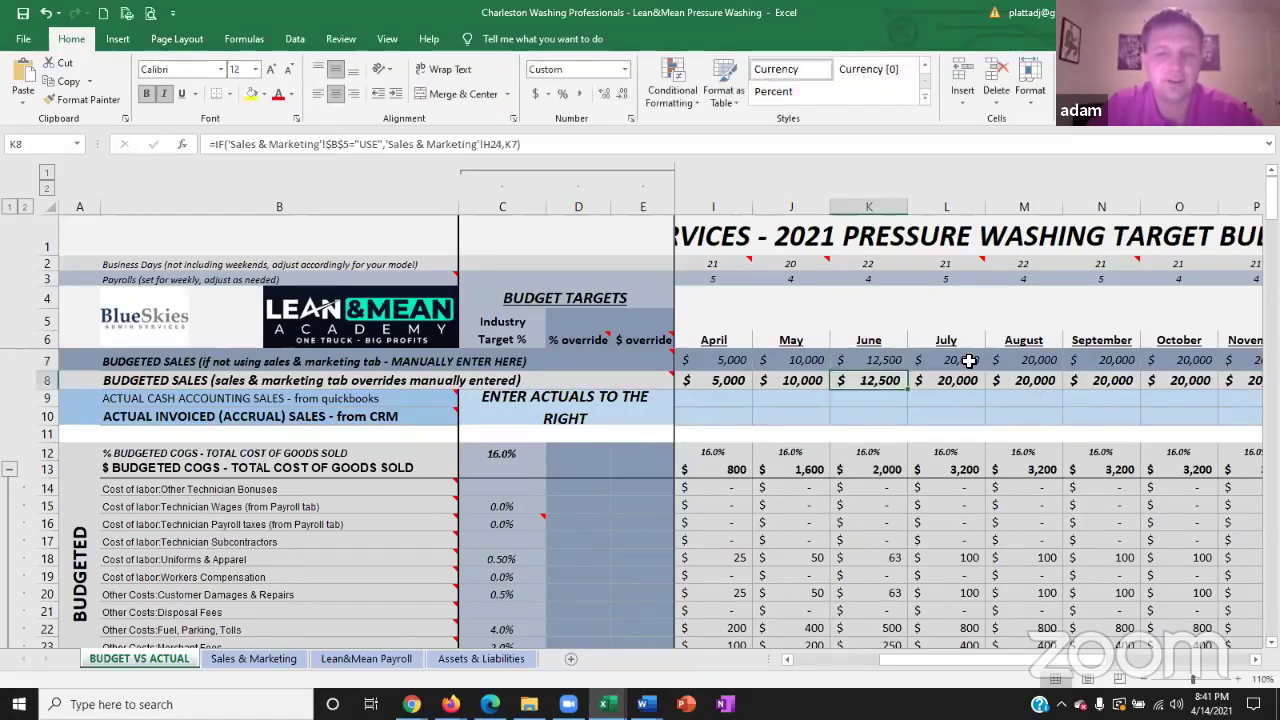
left_click(970, 362)
type("15000")
key("Return")
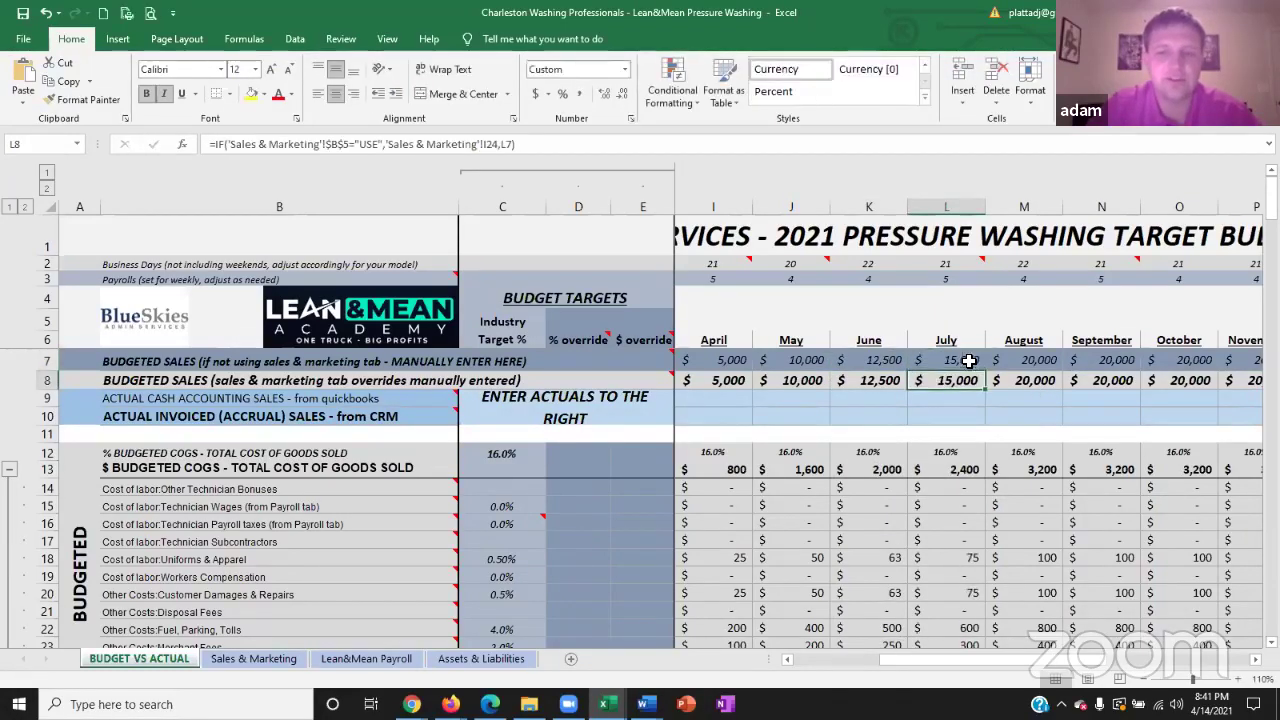
- Set the manually entered budgeted sales to 15000 for November and 10000 for December
left_click(1020, 361)
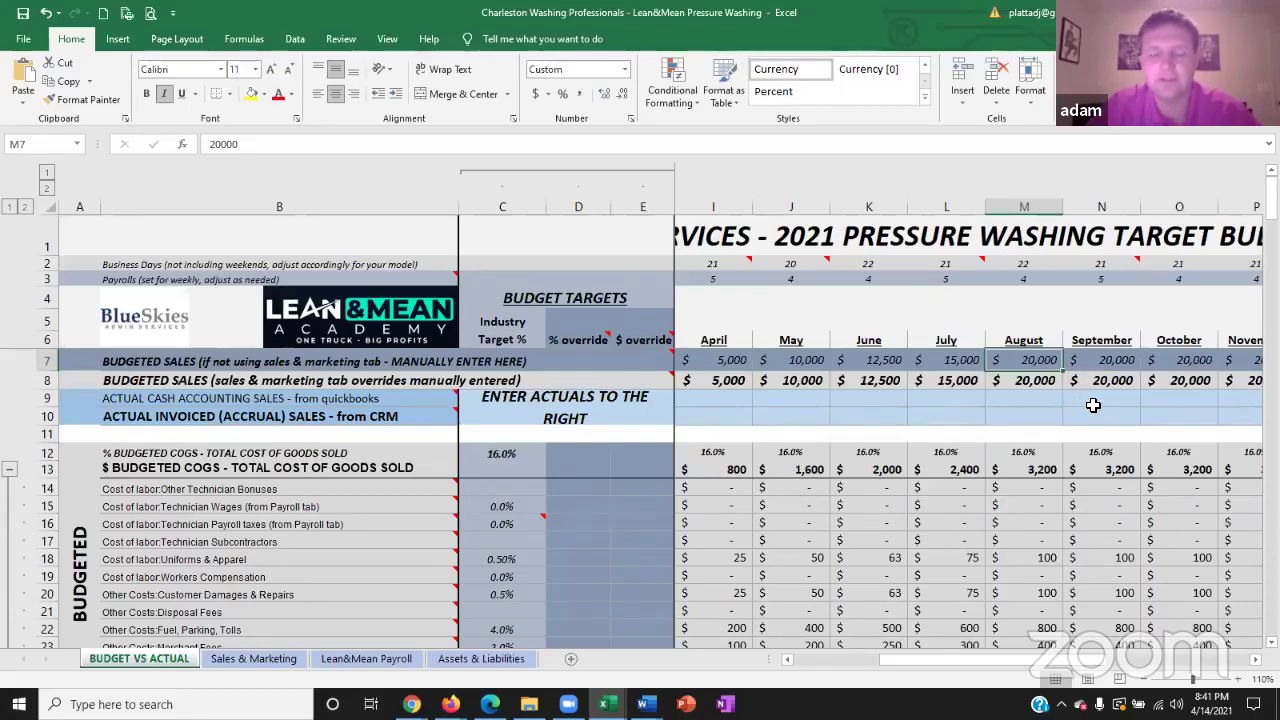
left_click_drag(1108, 361, 1185, 362)
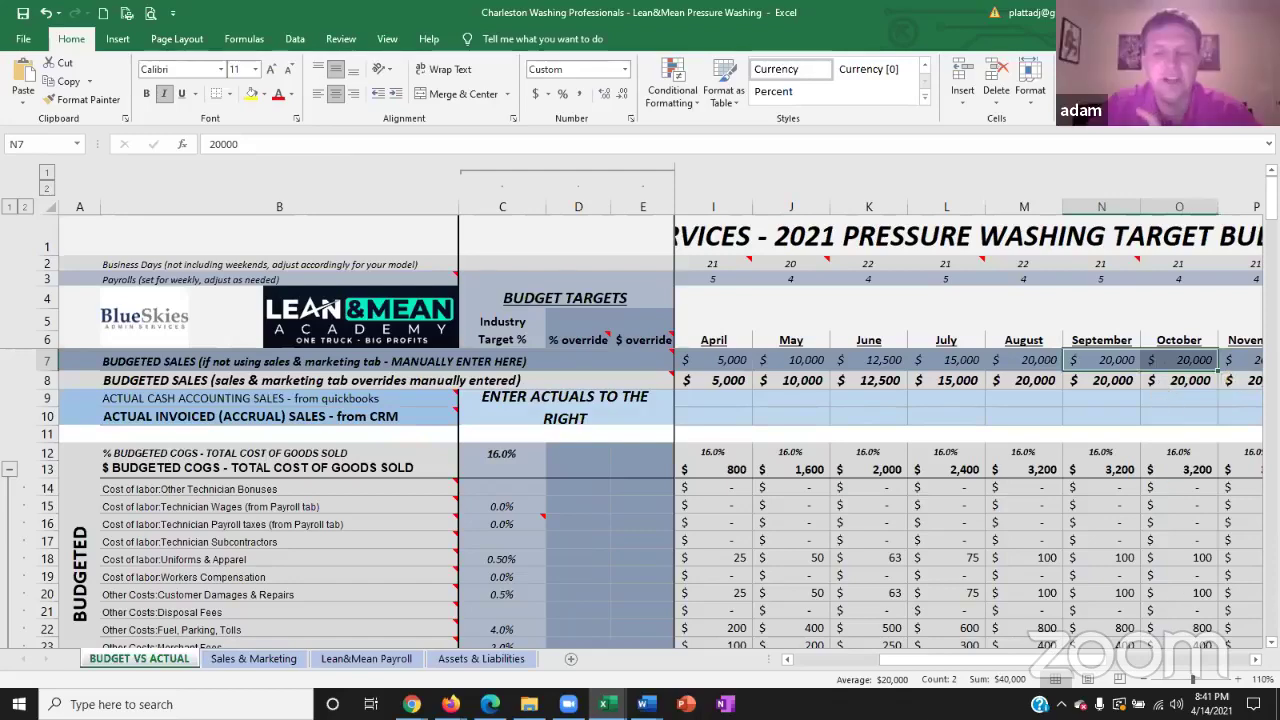
scroll(1188, 622, "right", 1)
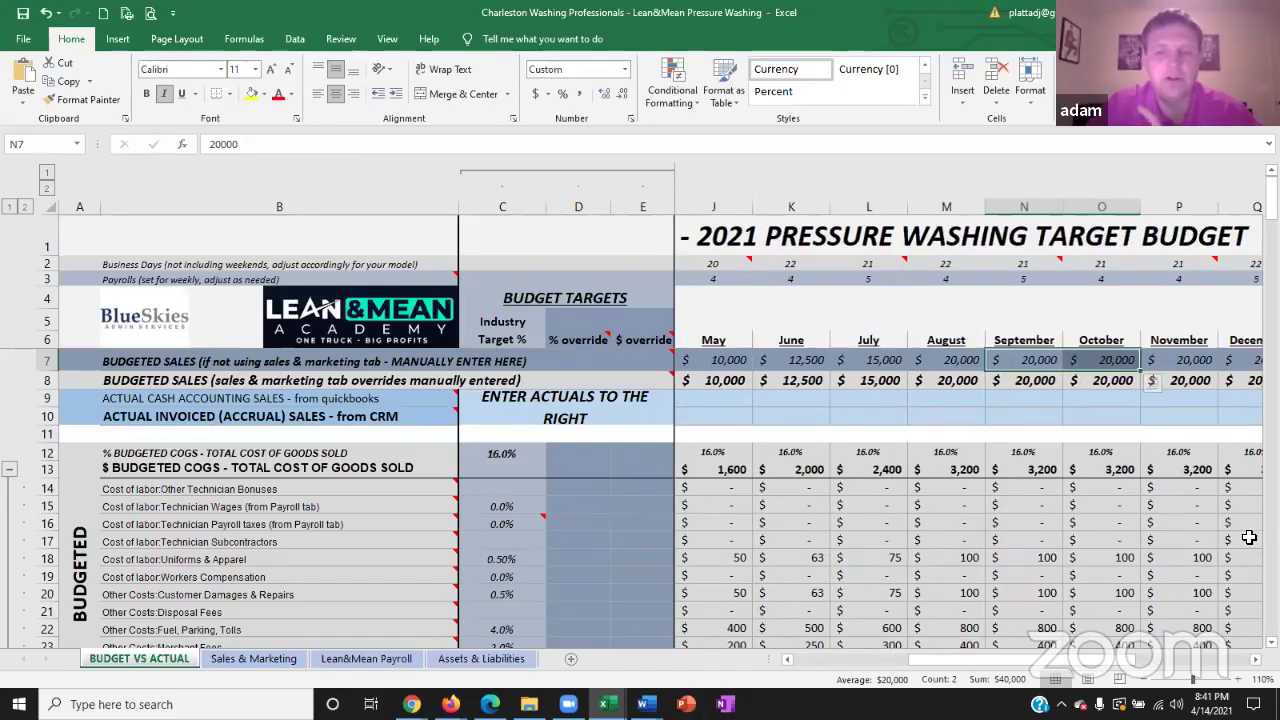
left_click(1197, 420)
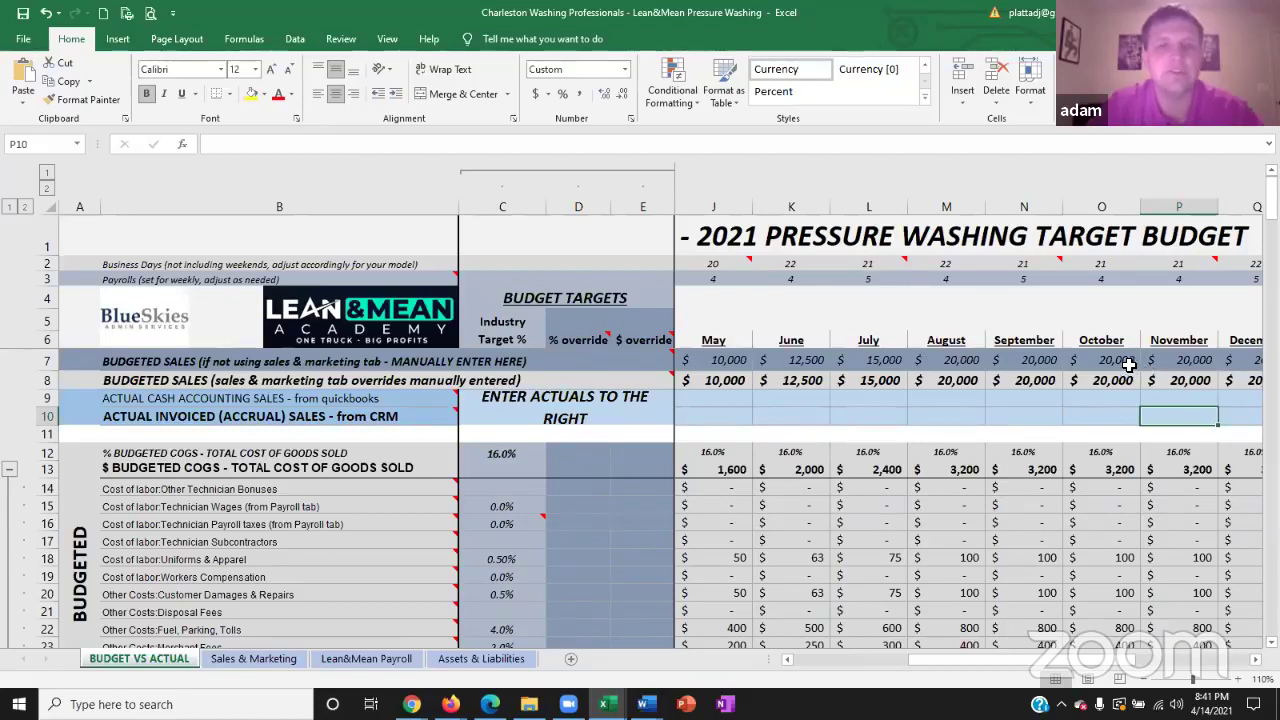
left_click(1235, 360)
left_click(1200, 360, "shift")
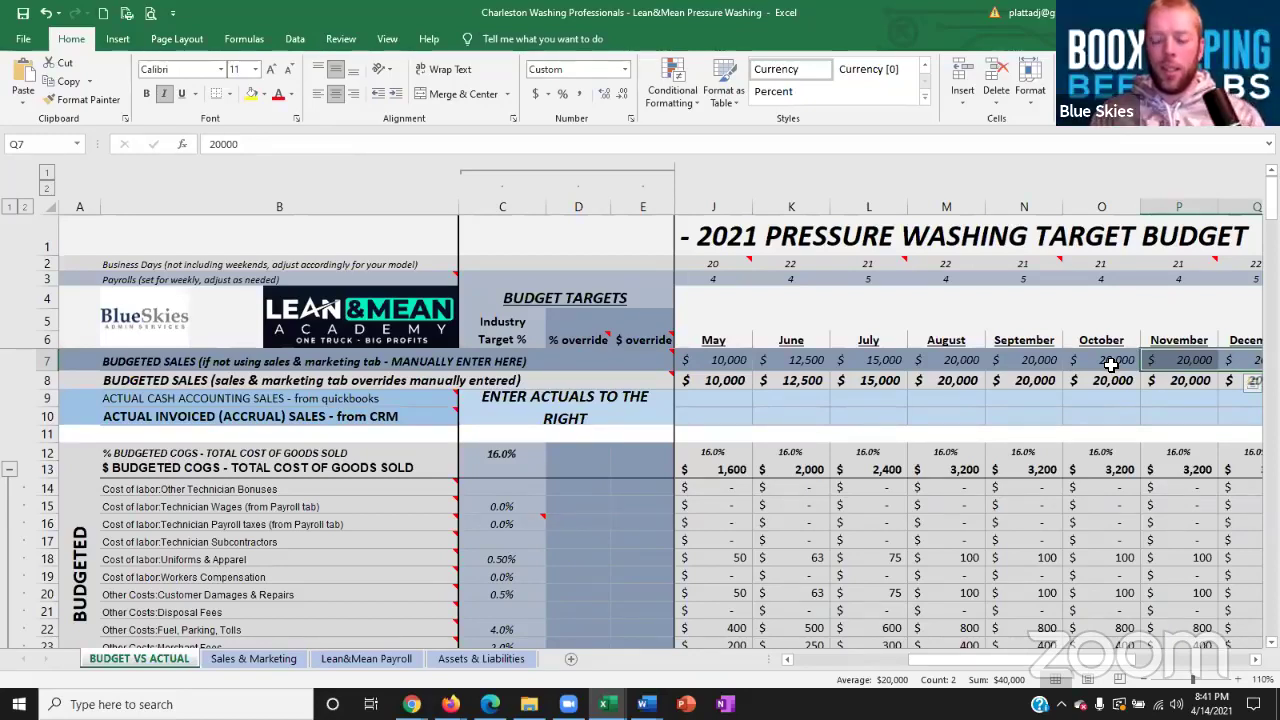
left_click_drag(1108, 363, 1198, 360)
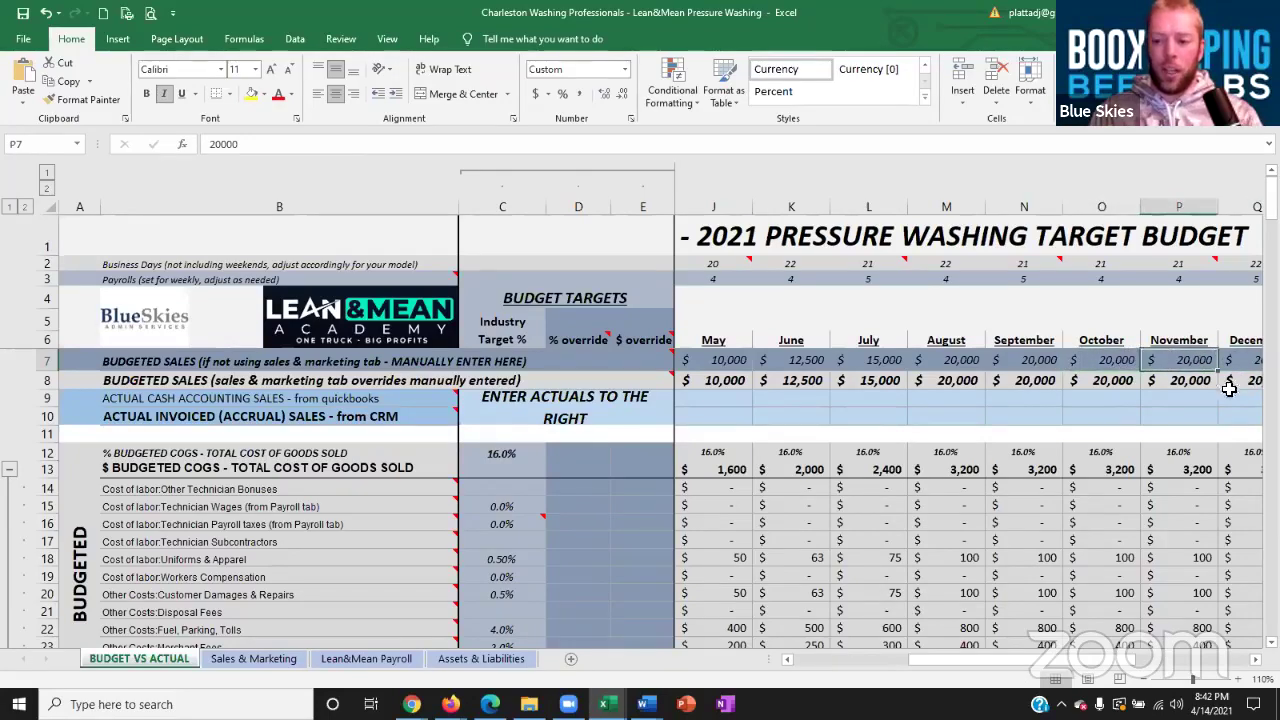
scroll(1240, 625, "right", 1)
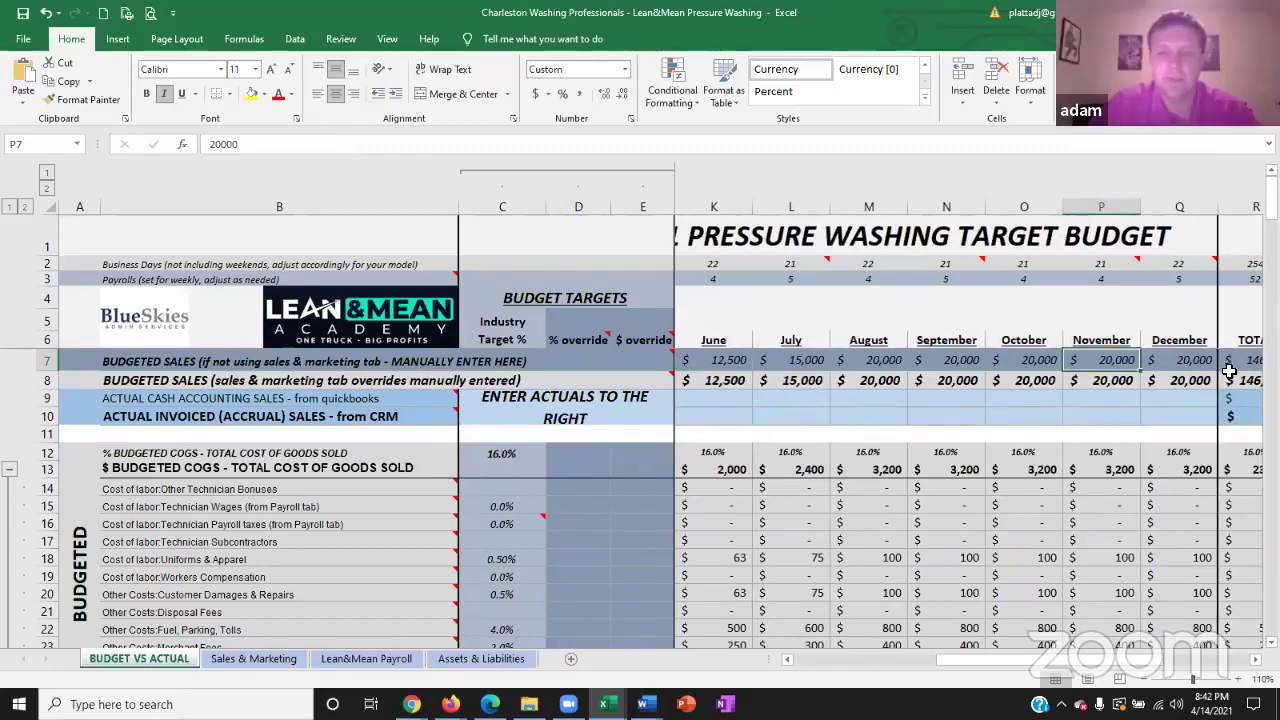
type("15000")
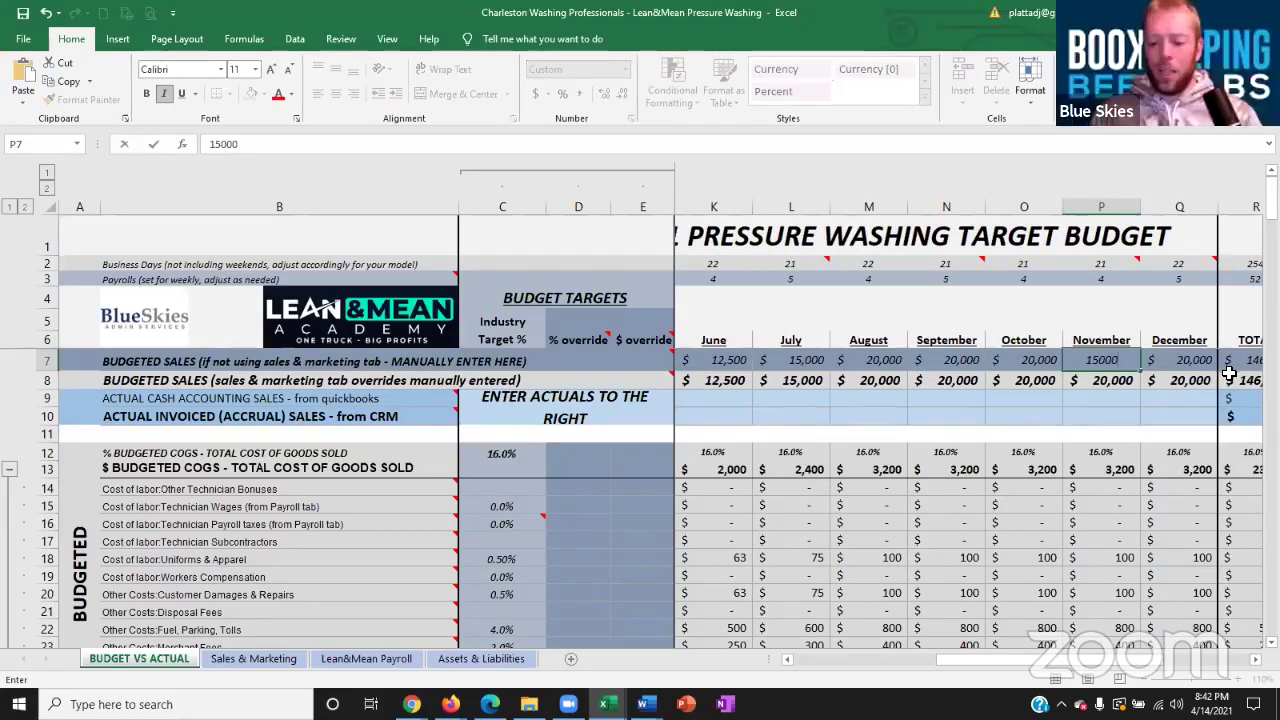
key("Tab")
type("10,000")
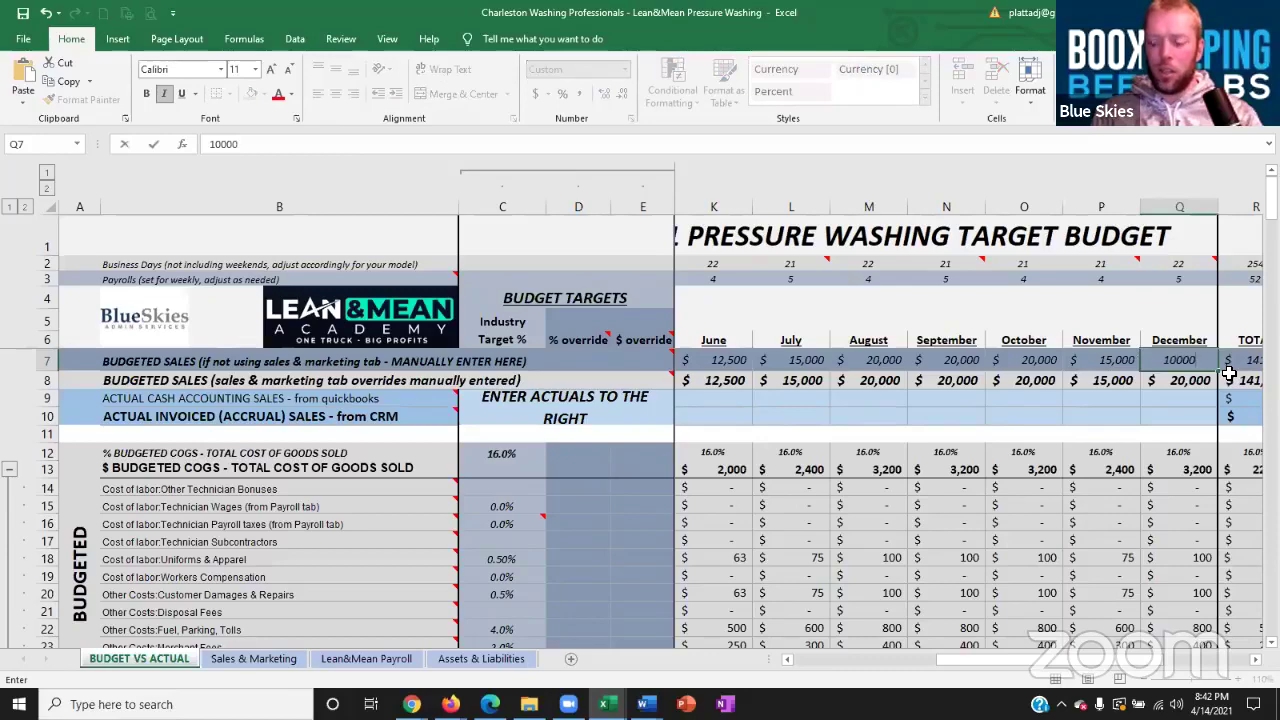
key("Return")
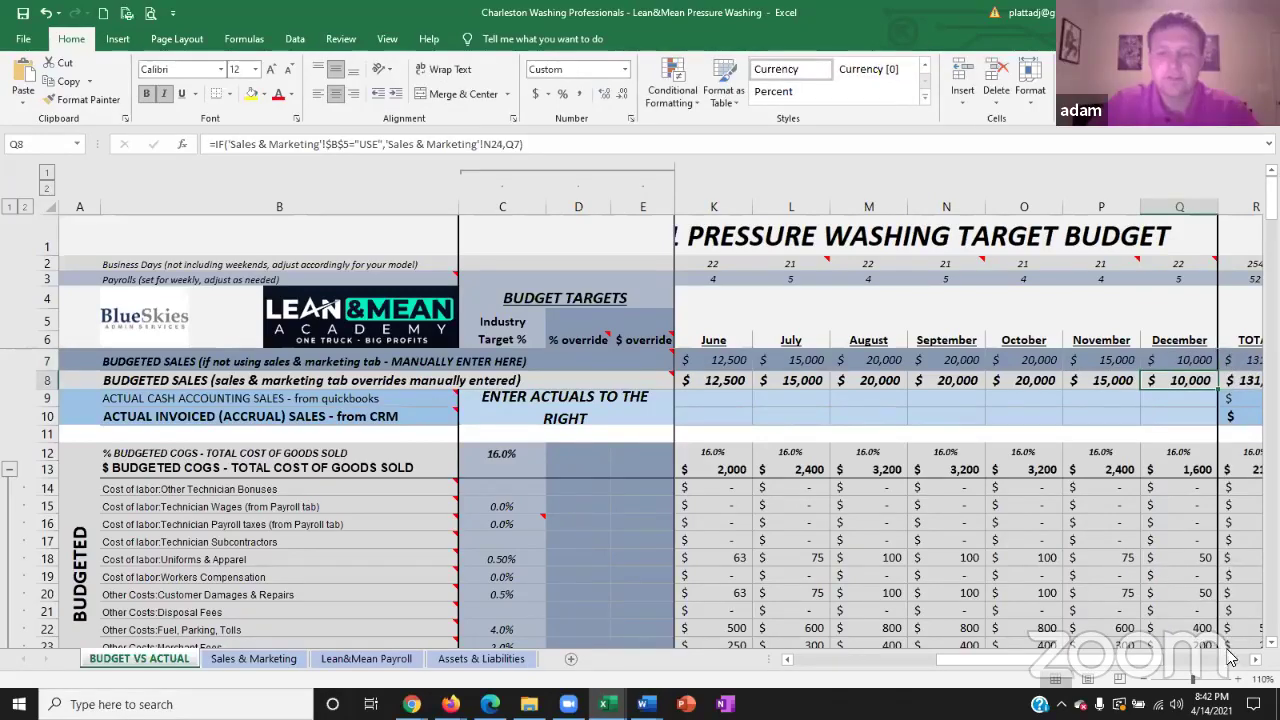
- Review the annual total of the manually entered budgeted sales along with the monthly amounts that feed it
scroll(946, 420, "right", 1)
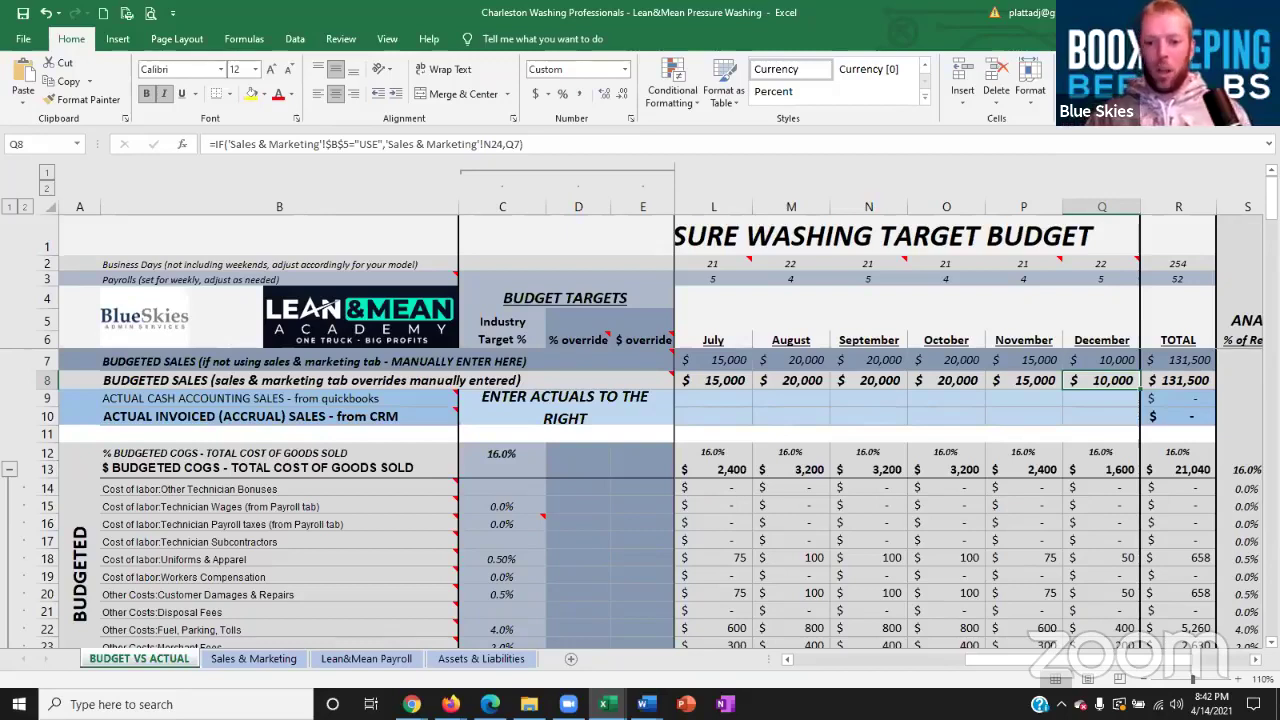
left_click(792, 359)
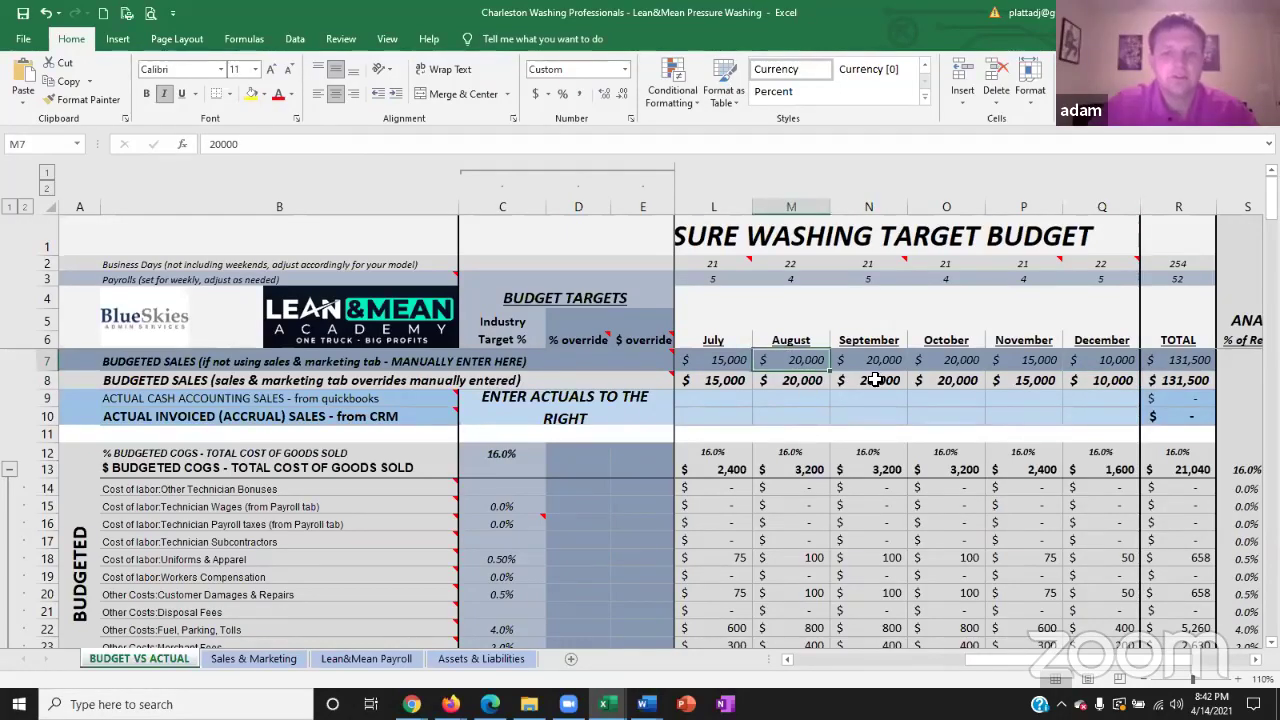
left_click(1148, 360)
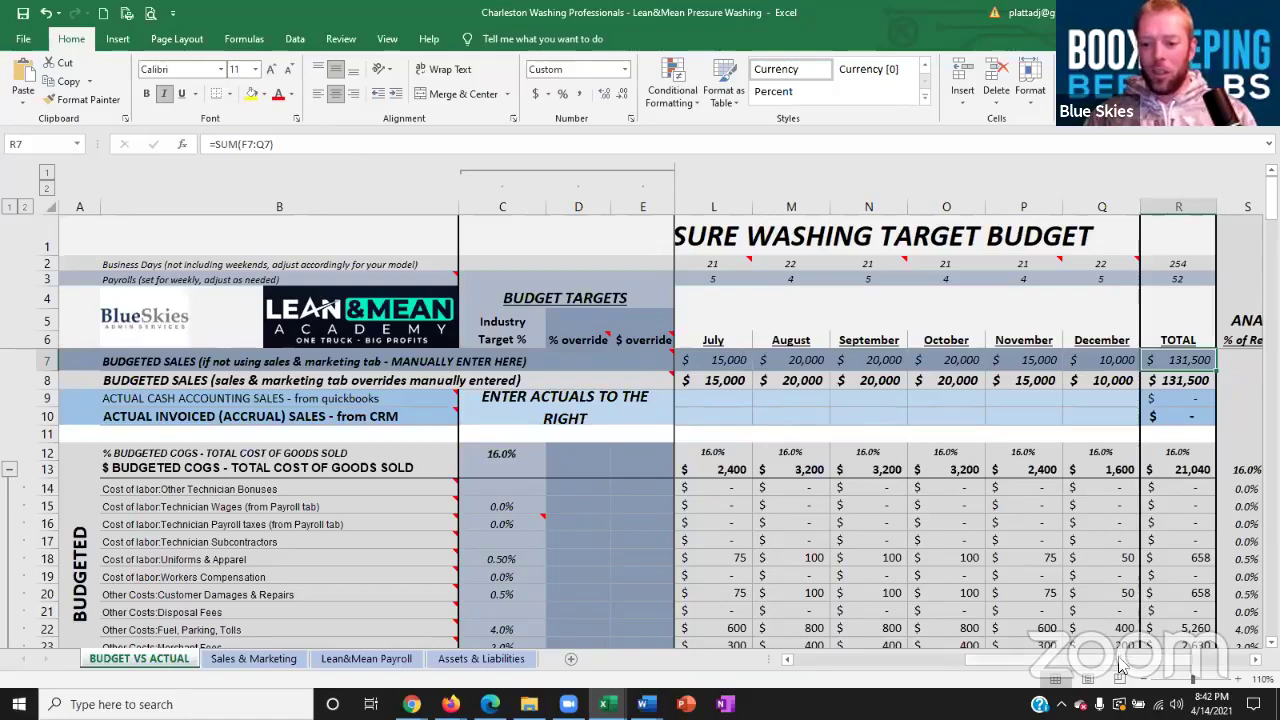
left_click_drag(1120, 668, 983, 669)
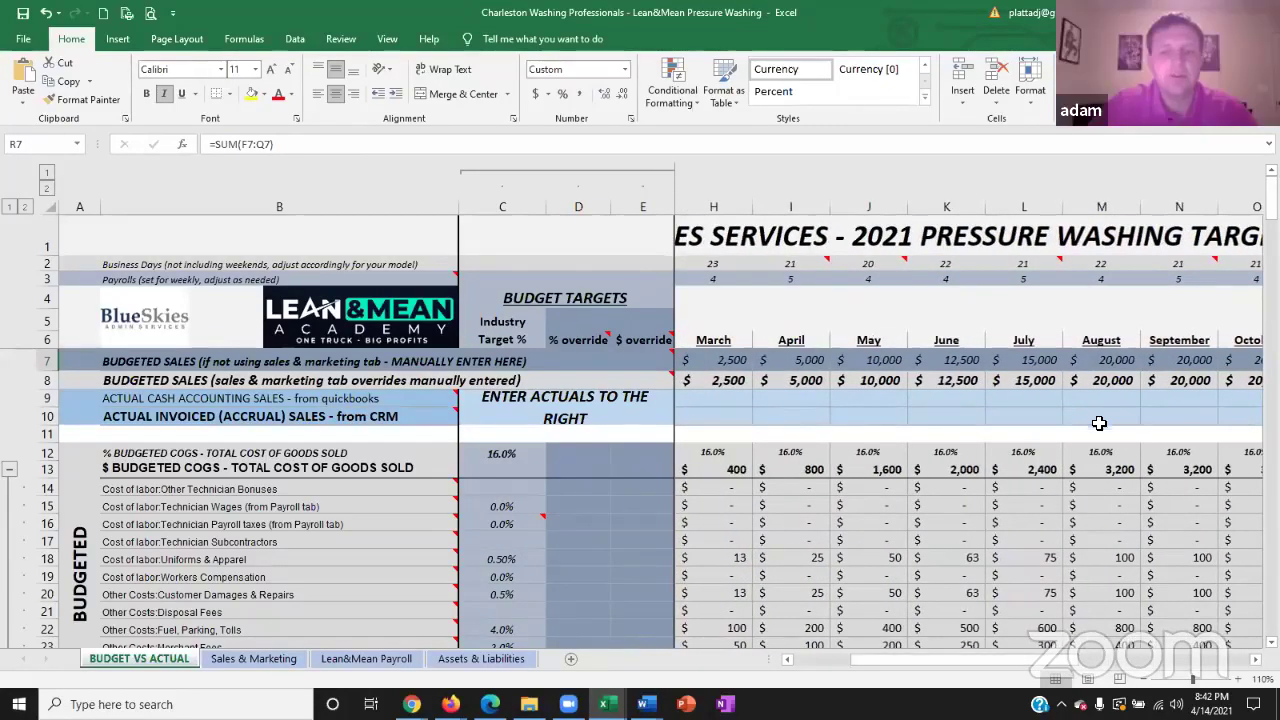
left_click_drag(1179, 397, 1214, 405)
left_click(1052, 372)
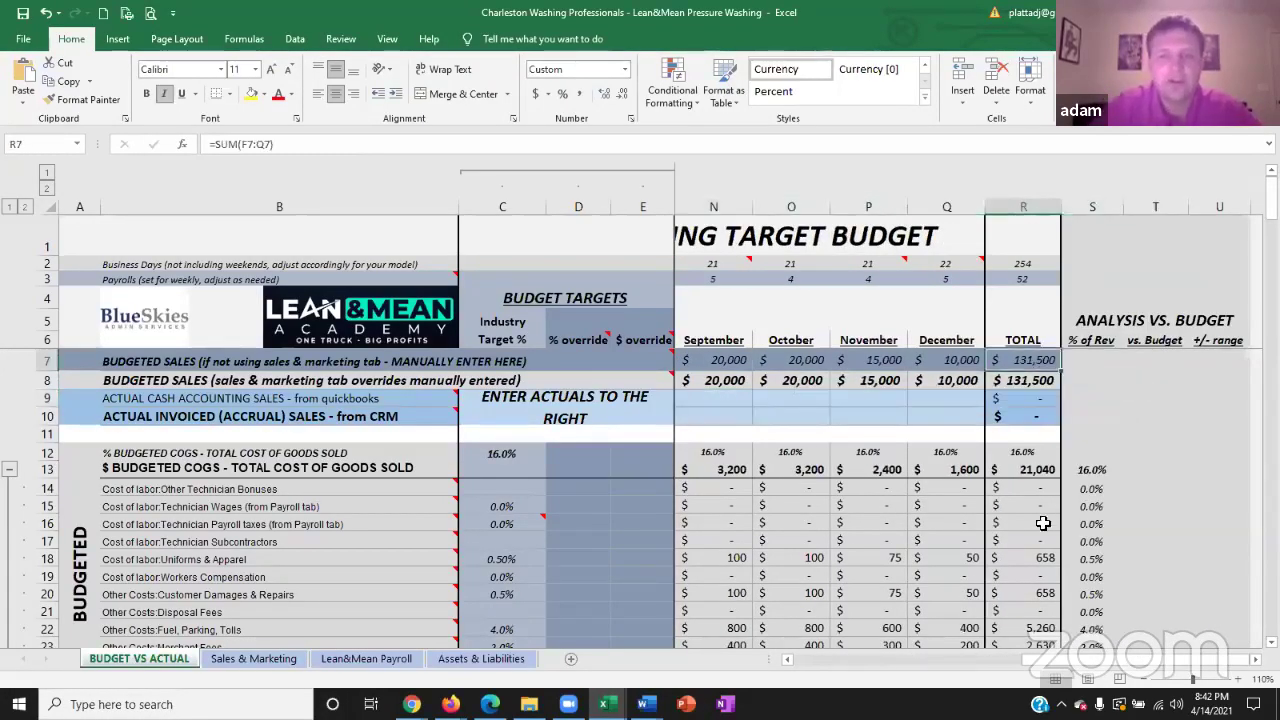
left_click(786, 661)
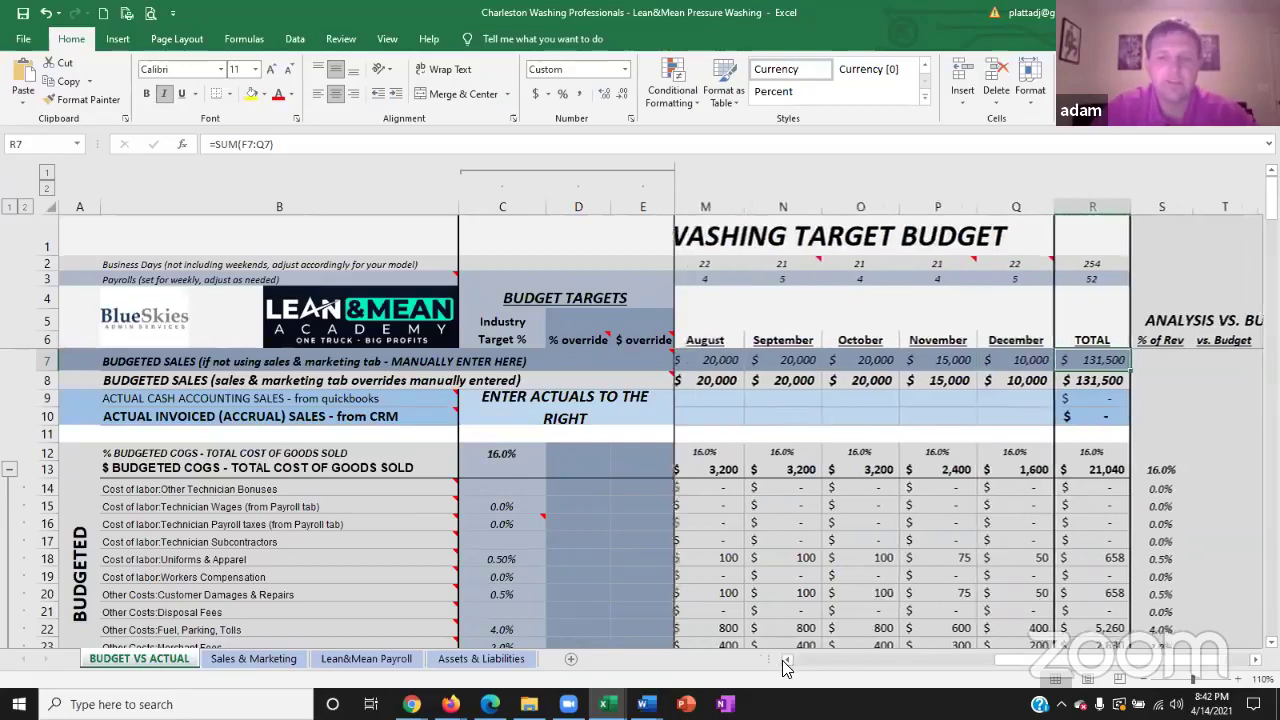
left_click(786, 661)
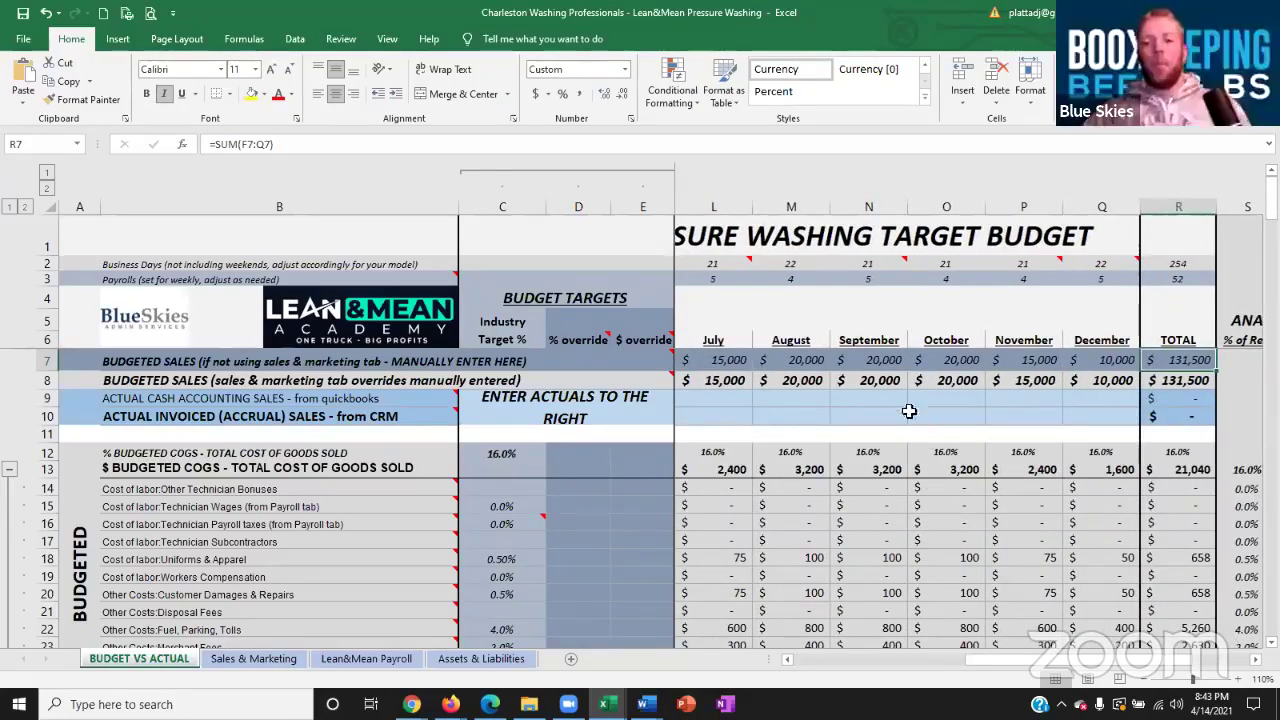
left_click(787, 663)
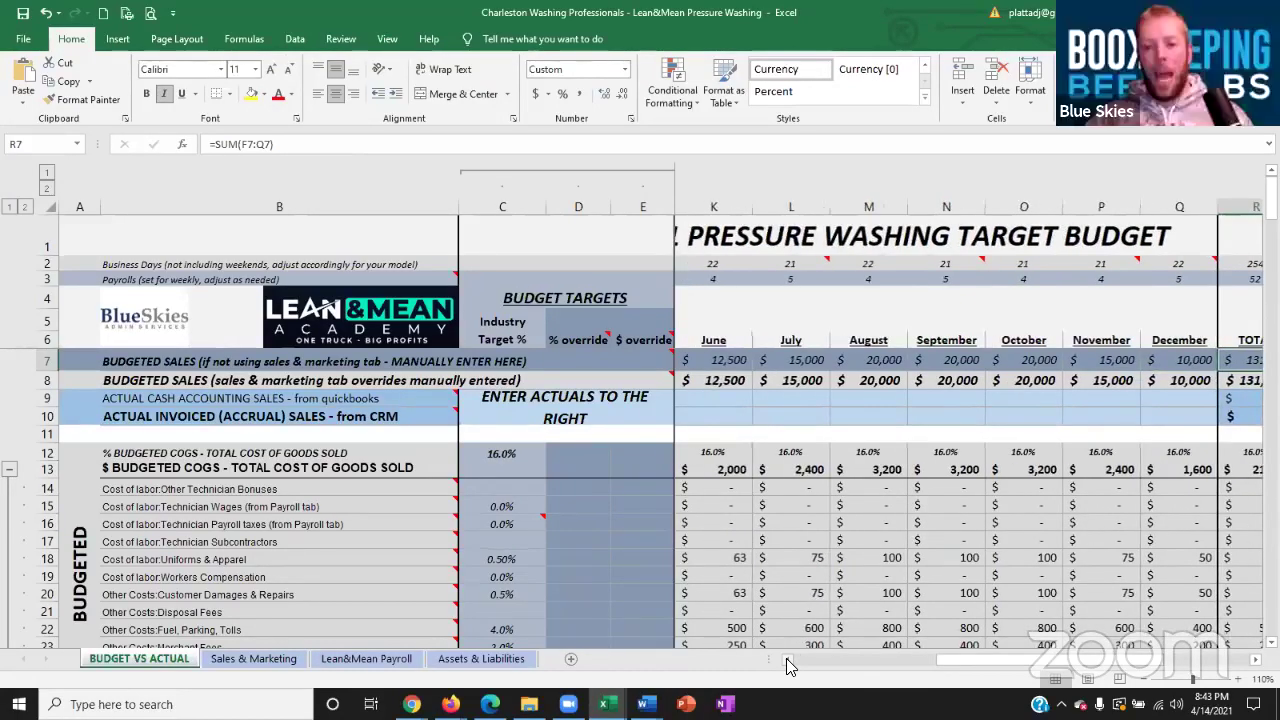
left_click(787, 663)
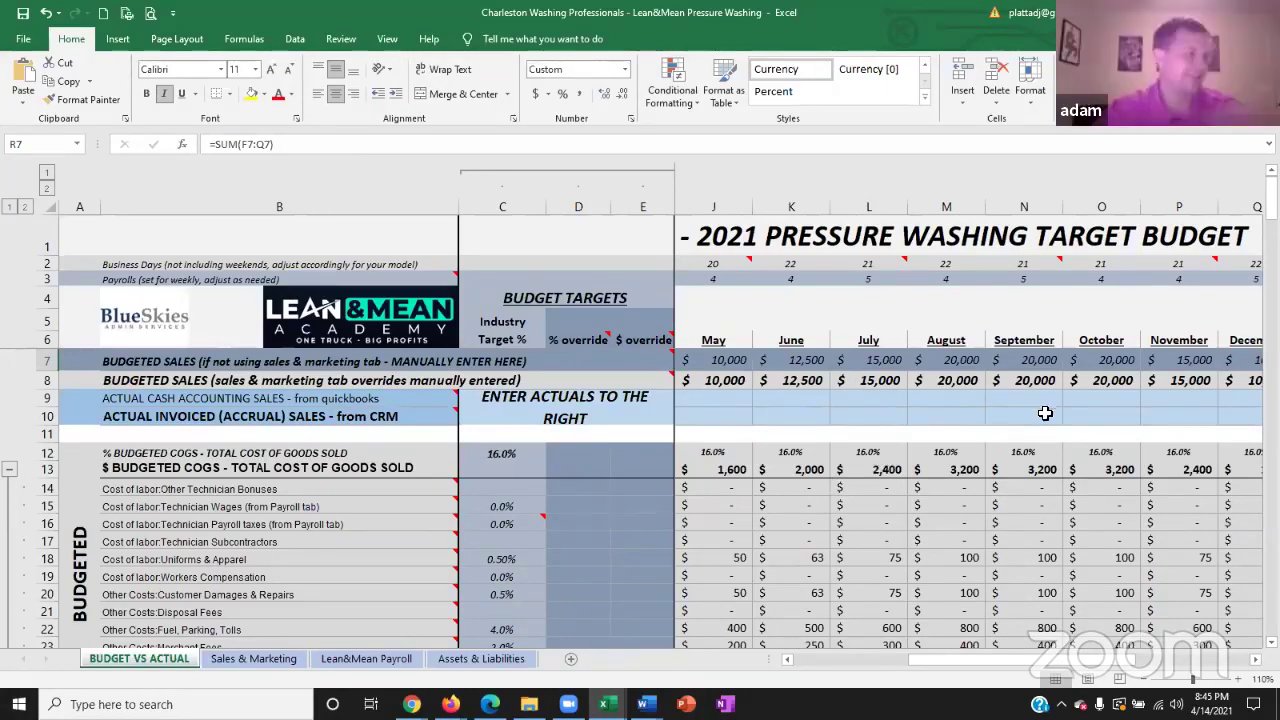
left_click_drag(1145, 413, 1200, 410)
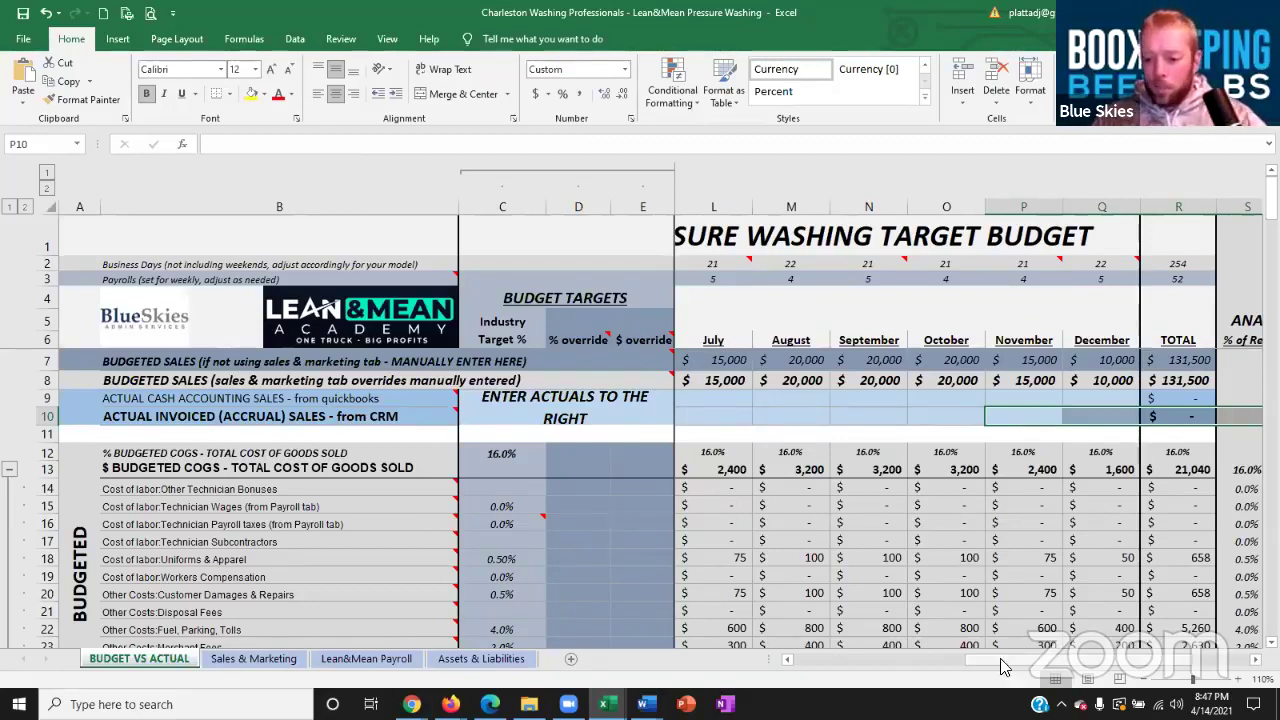
- Set the % override for Technician Subcontractors to 2% and inspect April's budgeted subcontractor amount
left_click_drag(1025, 667, 800, 666)
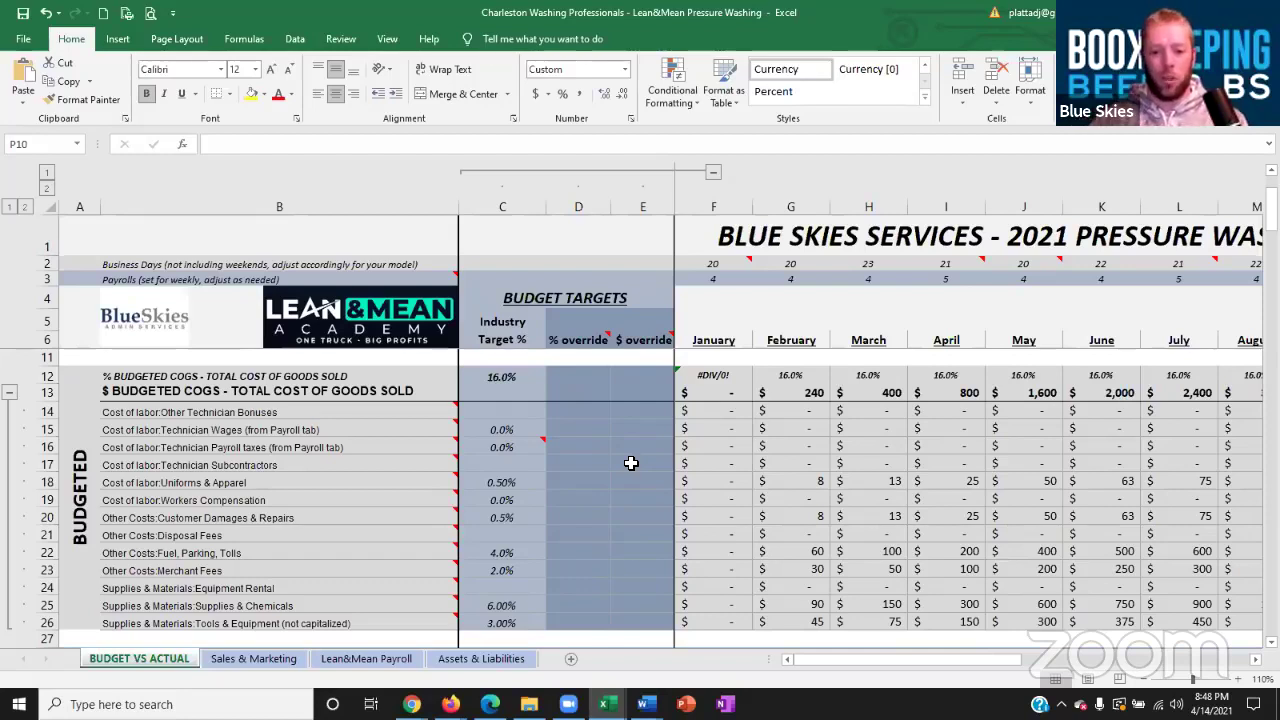
left_click(631, 462)
left_click(585, 461)
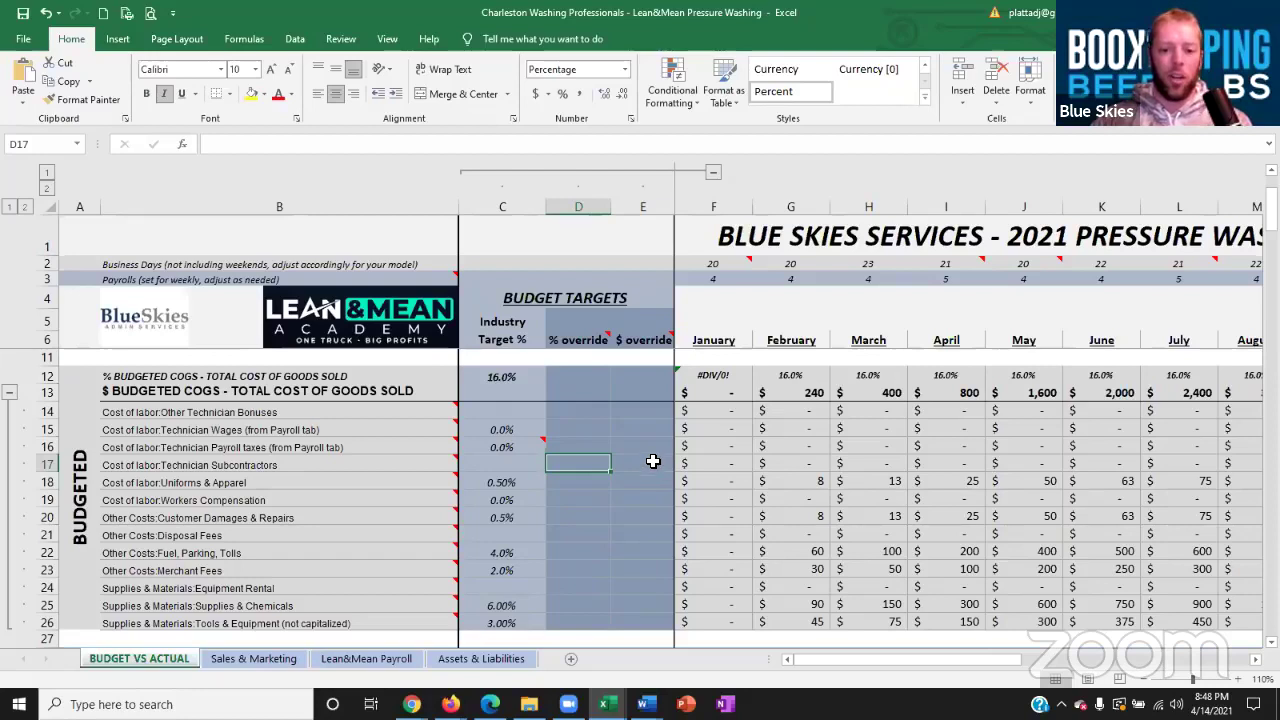
left_click(654, 463)
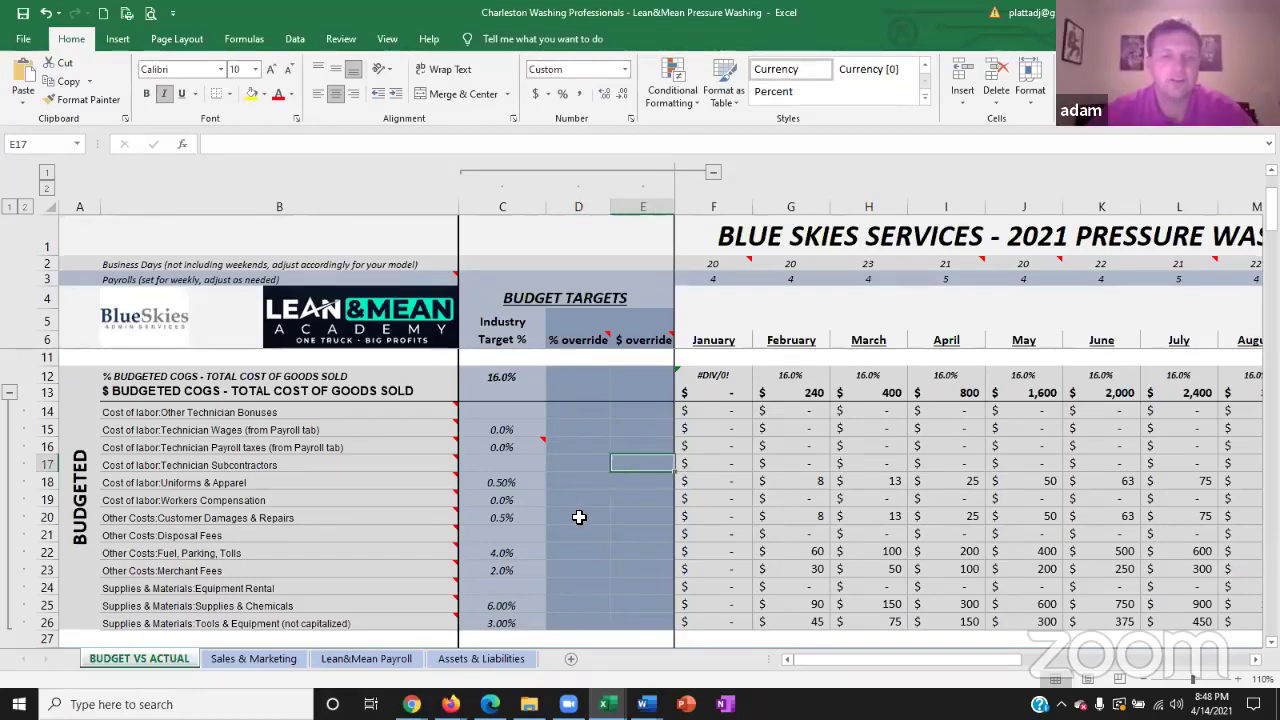
left_click(583, 466)
type("2")
key("Return")
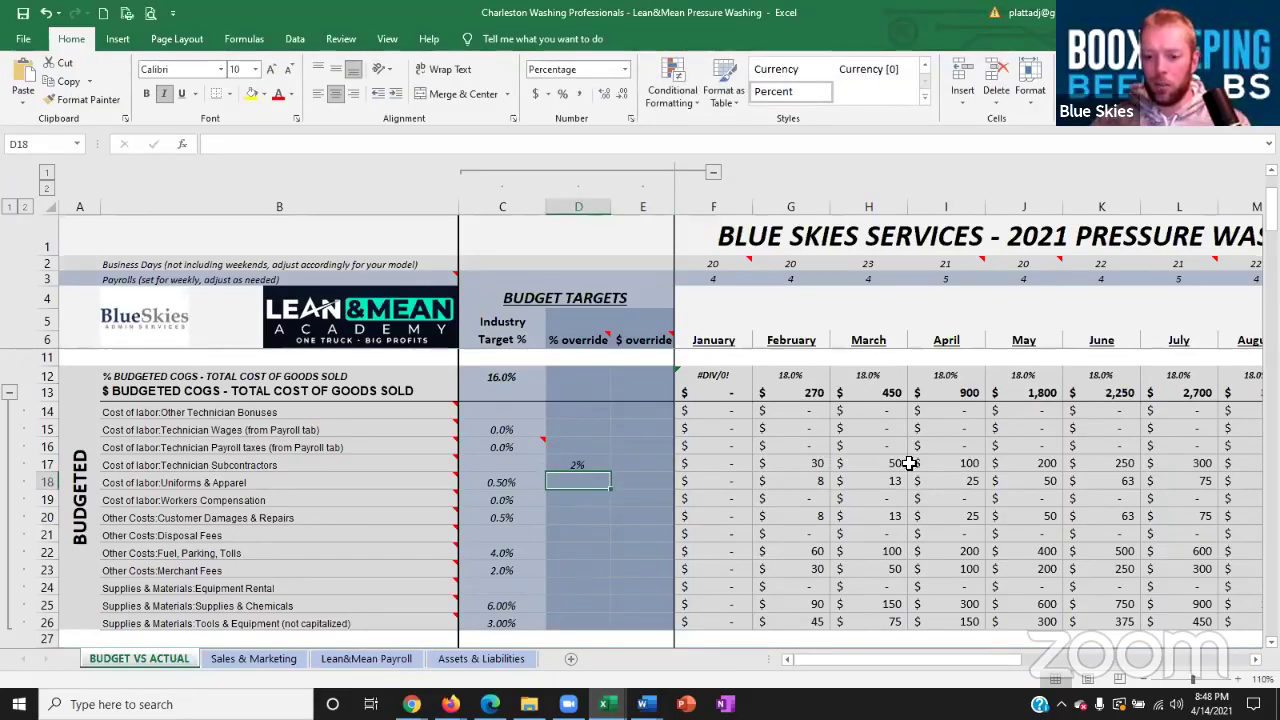
left_click(948, 464)
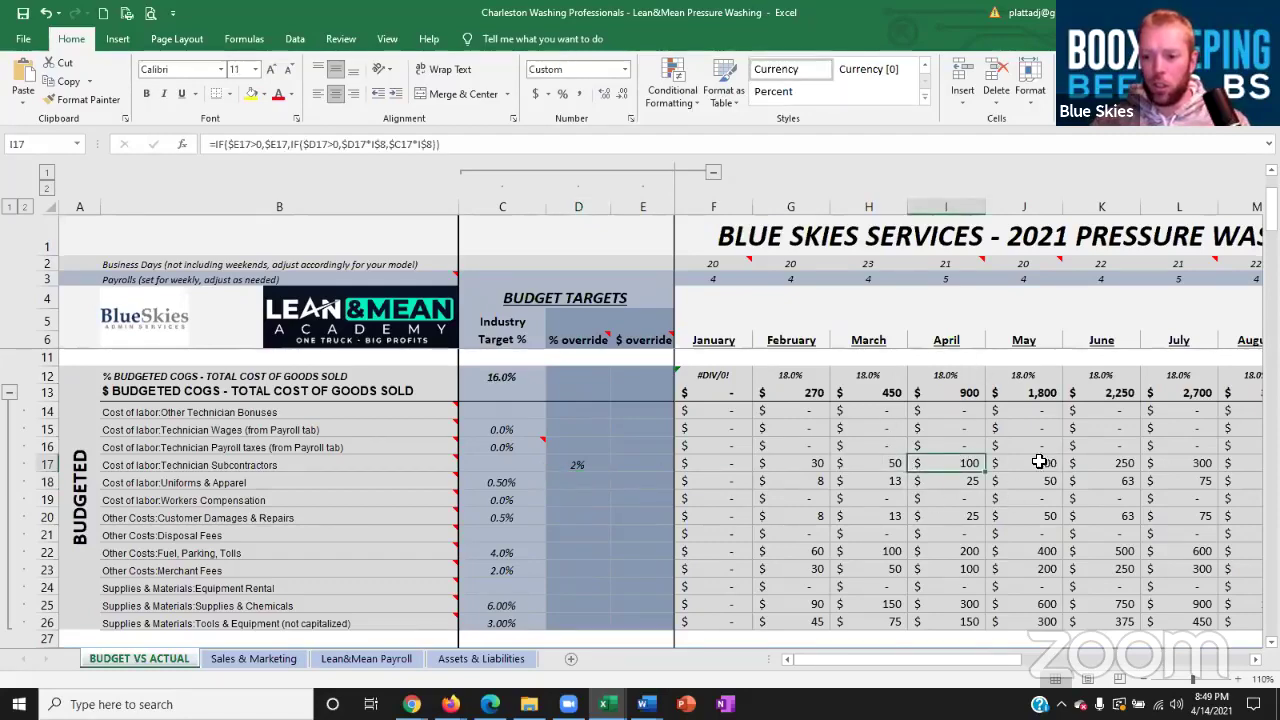
- Review the budgeted Technician Subcontractors amounts for the months from May through December
mouse_move(1042, 466)
left_mouse_down()
mouse_move(1240, 468)
mouse_move(1047, 465)
left_mouse_up()
left_click(1182, 464)
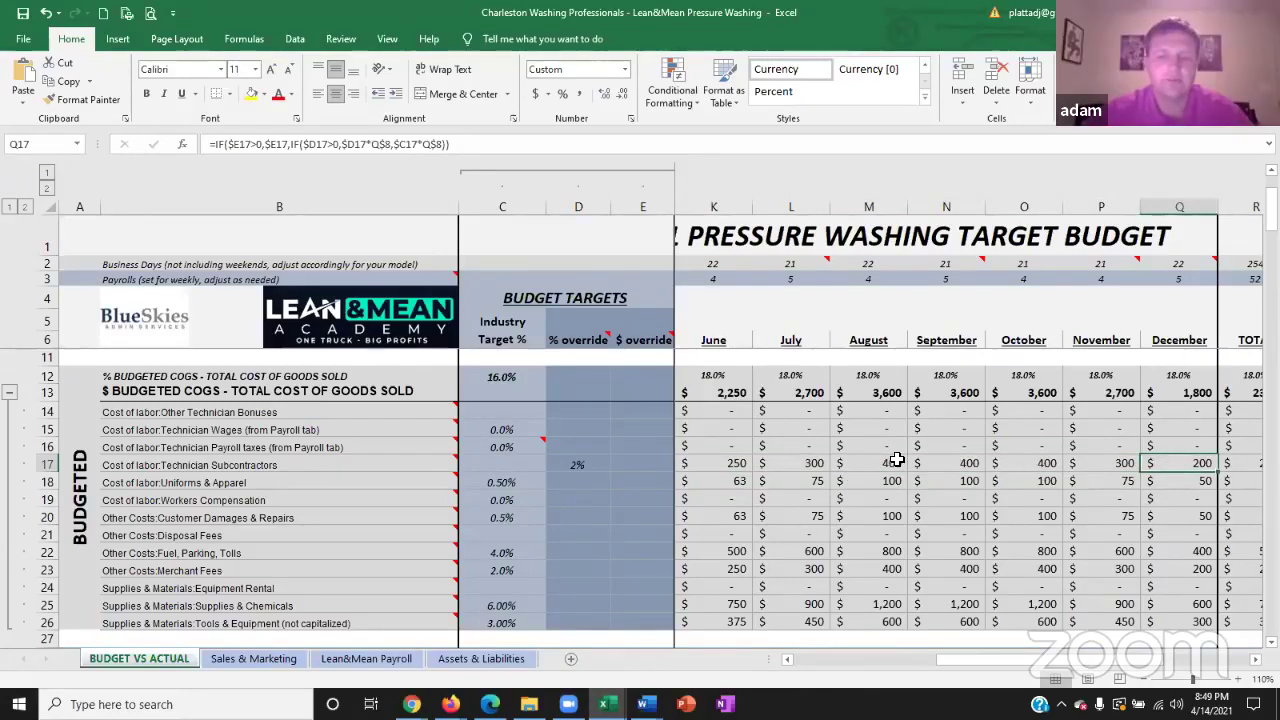
left_click_drag(1020, 655, 860, 662)
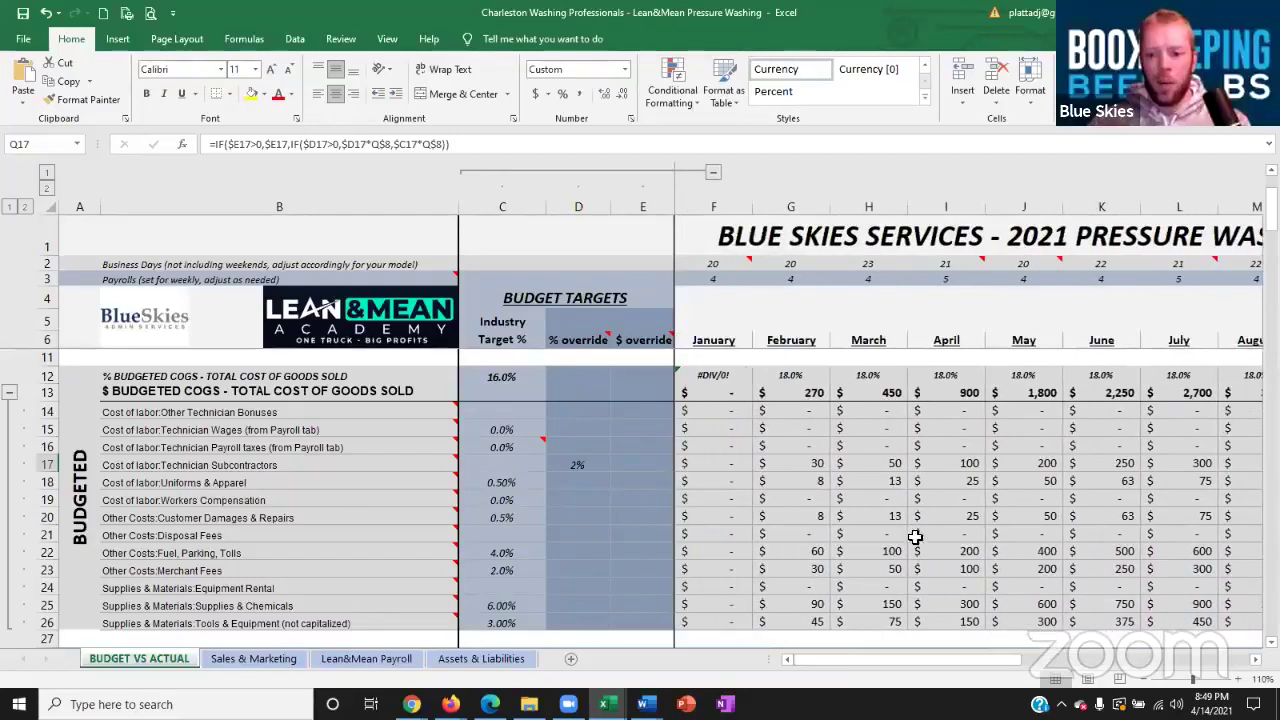
- Compare the industry targets and monthly budgeted amounts for Uniforms & Apparel and Customer Damages & Repairs
left_click(498, 484)
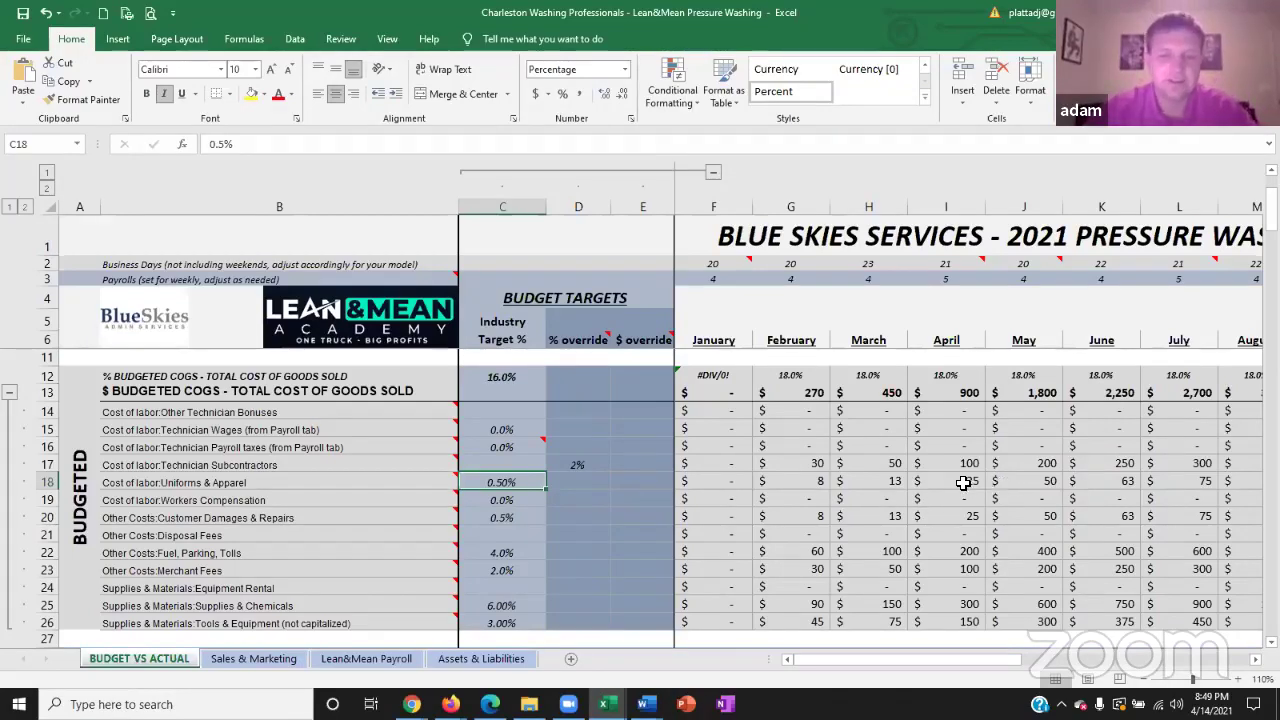
left_click_drag(920, 481, 1137, 488)
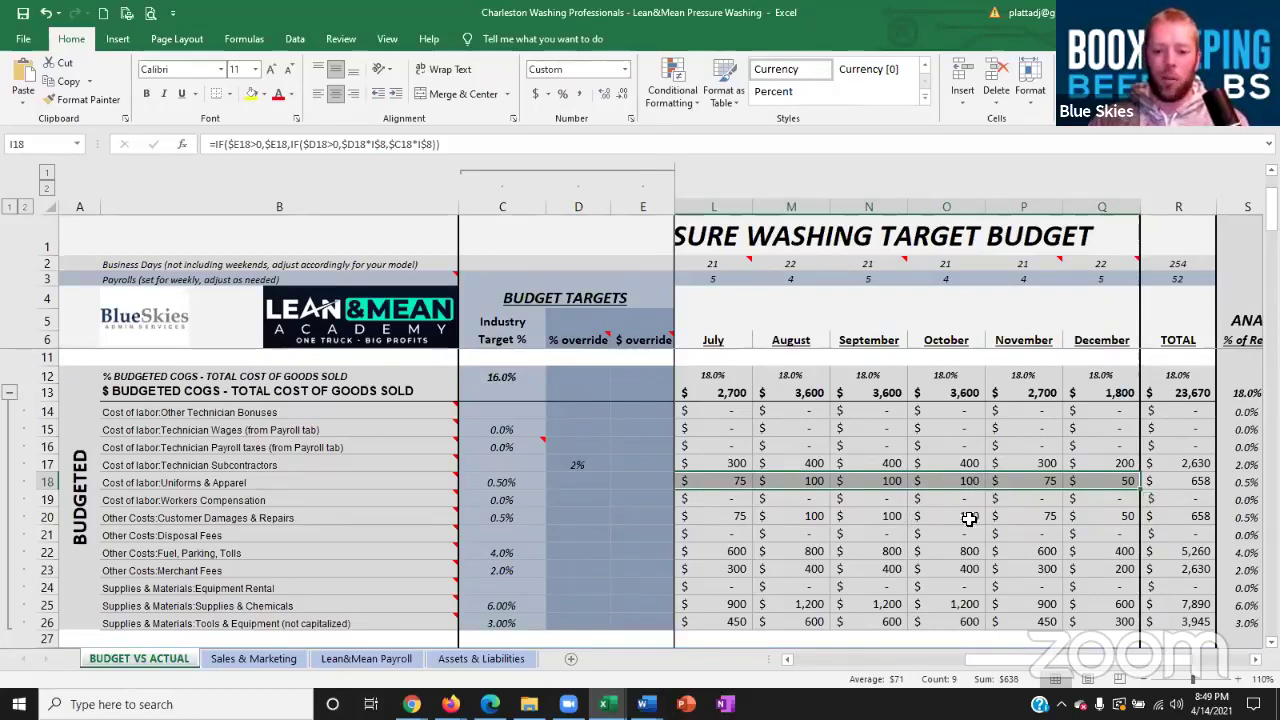
left_click_drag(1091, 521, 693, 518)
left_click(790, 516)
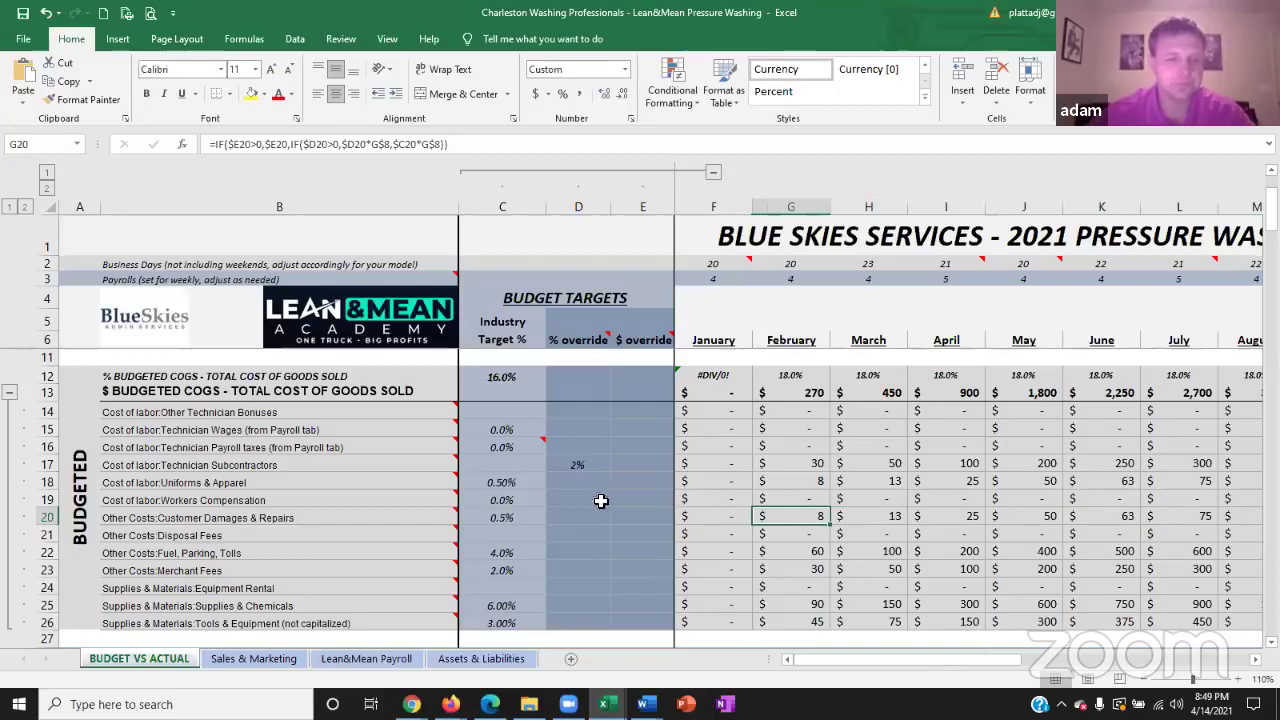
left_click(507, 483)
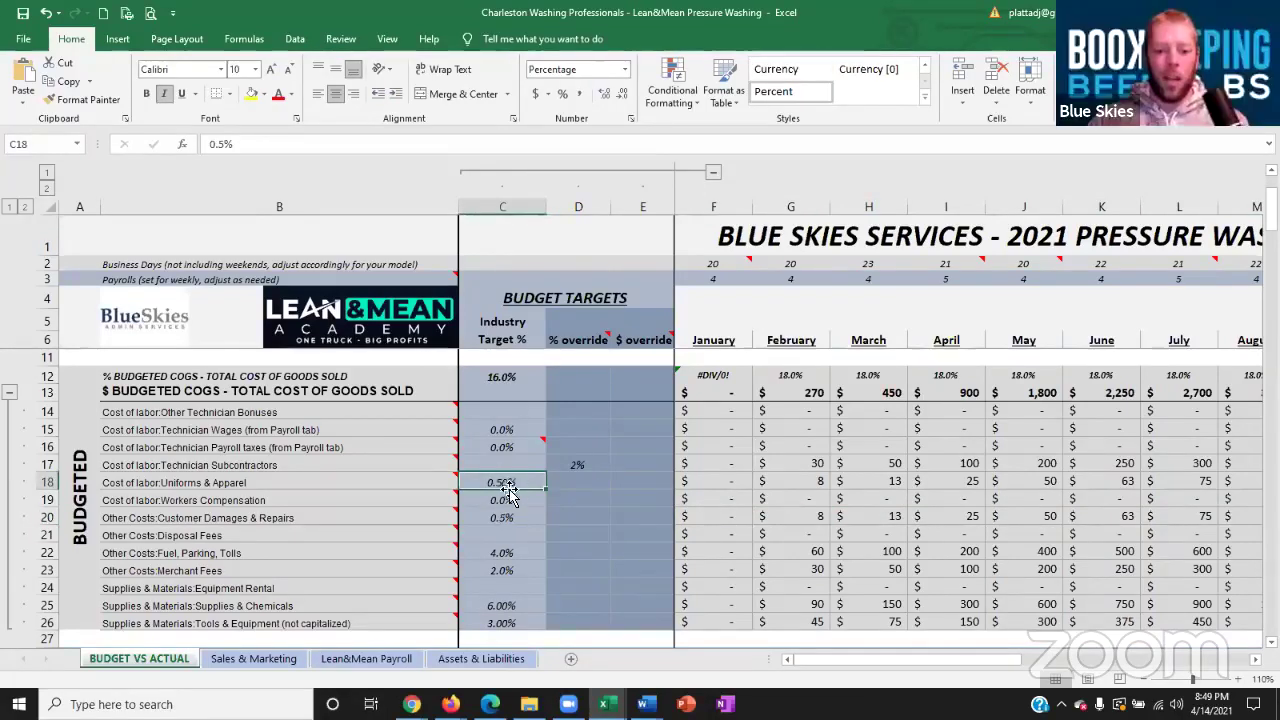
left_click(514, 517)
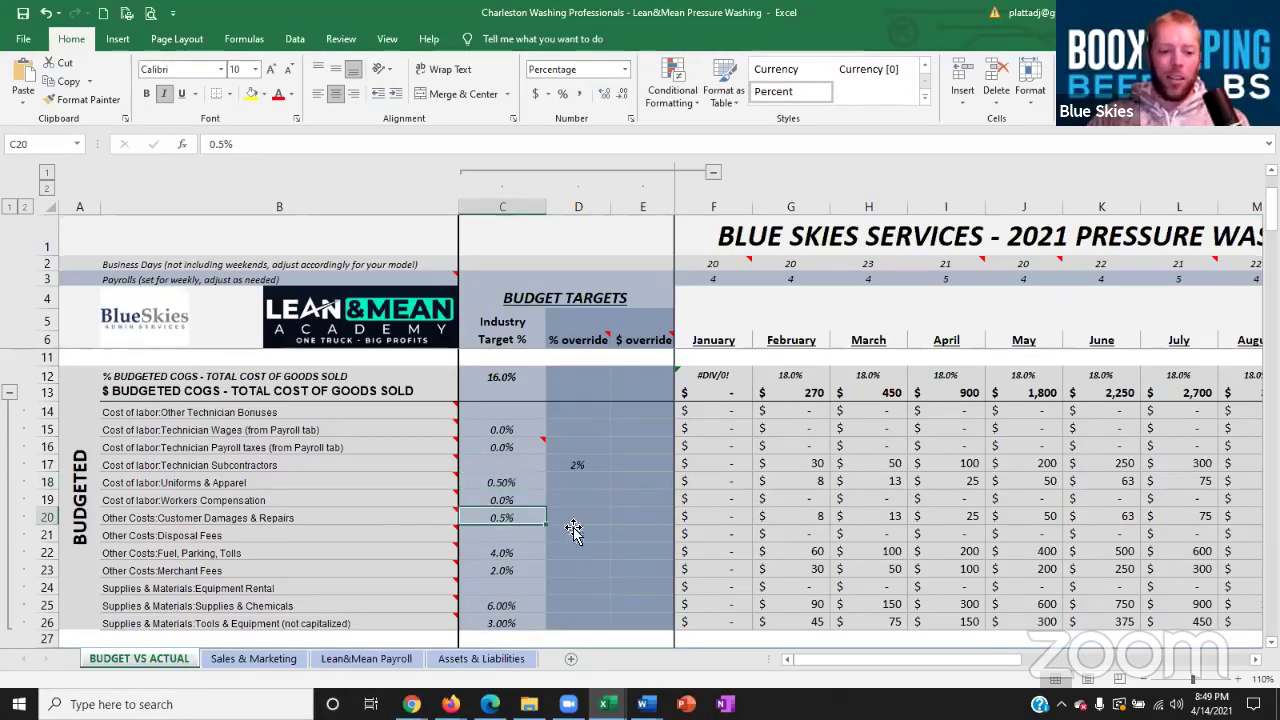
- Inspect the April to July budget for Customer Damages & Repairs, its annual total and its industry target
left_click(948, 516)
left_click(1050, 518)
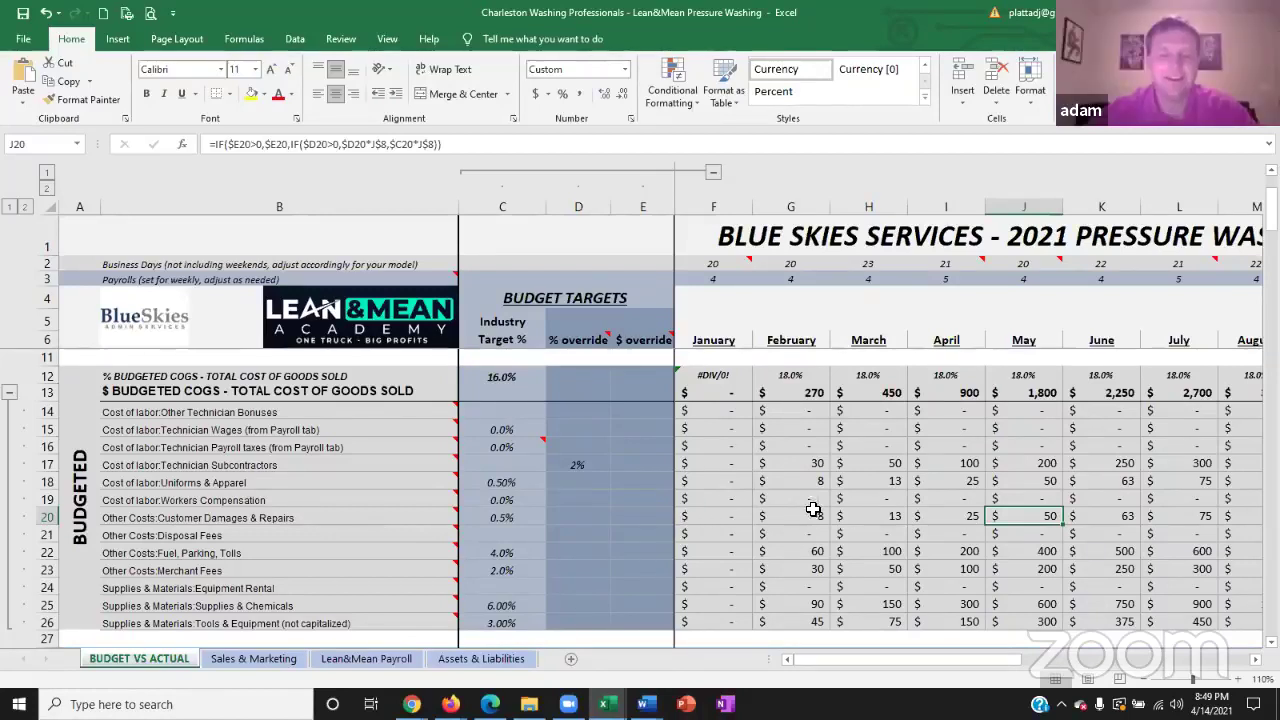
left_click_drag(971, 514, 1093, 516)
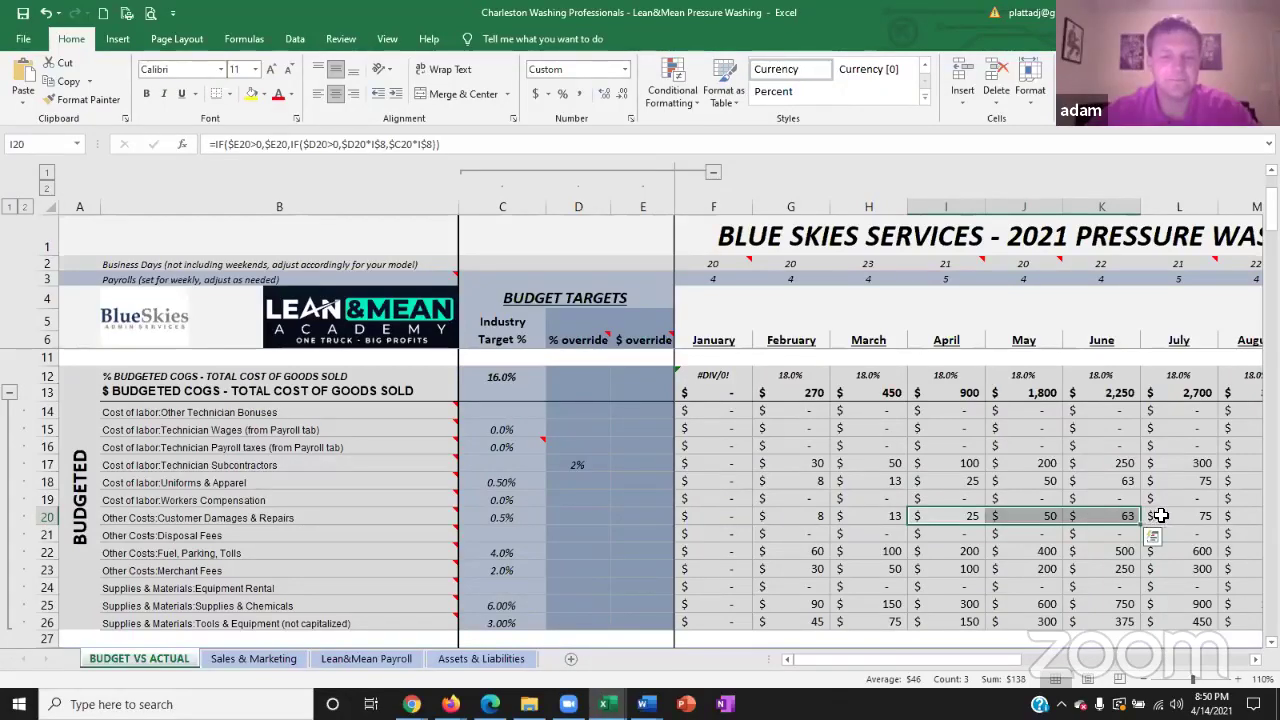
left_click_drag(1160, 515, 1200, 517)
left_click(1200, 517)
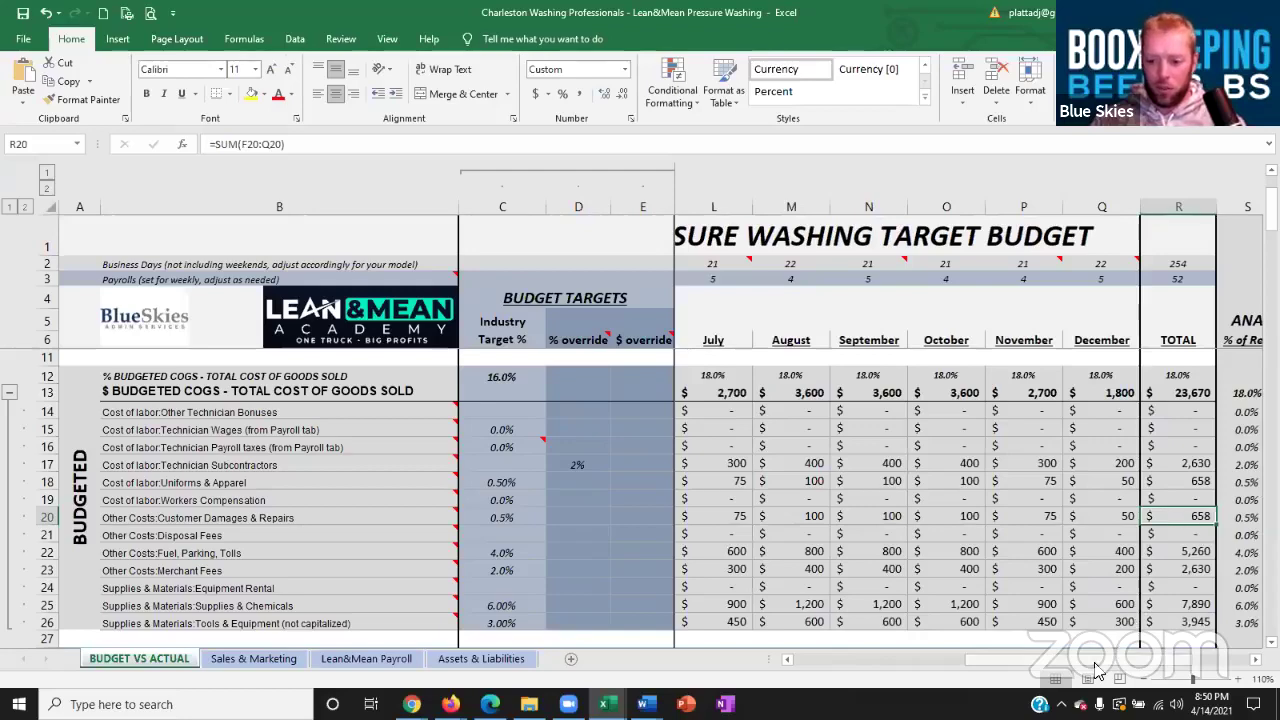
left_click_drag(1095, 668, 1008, 672)
left_click(516, 518)
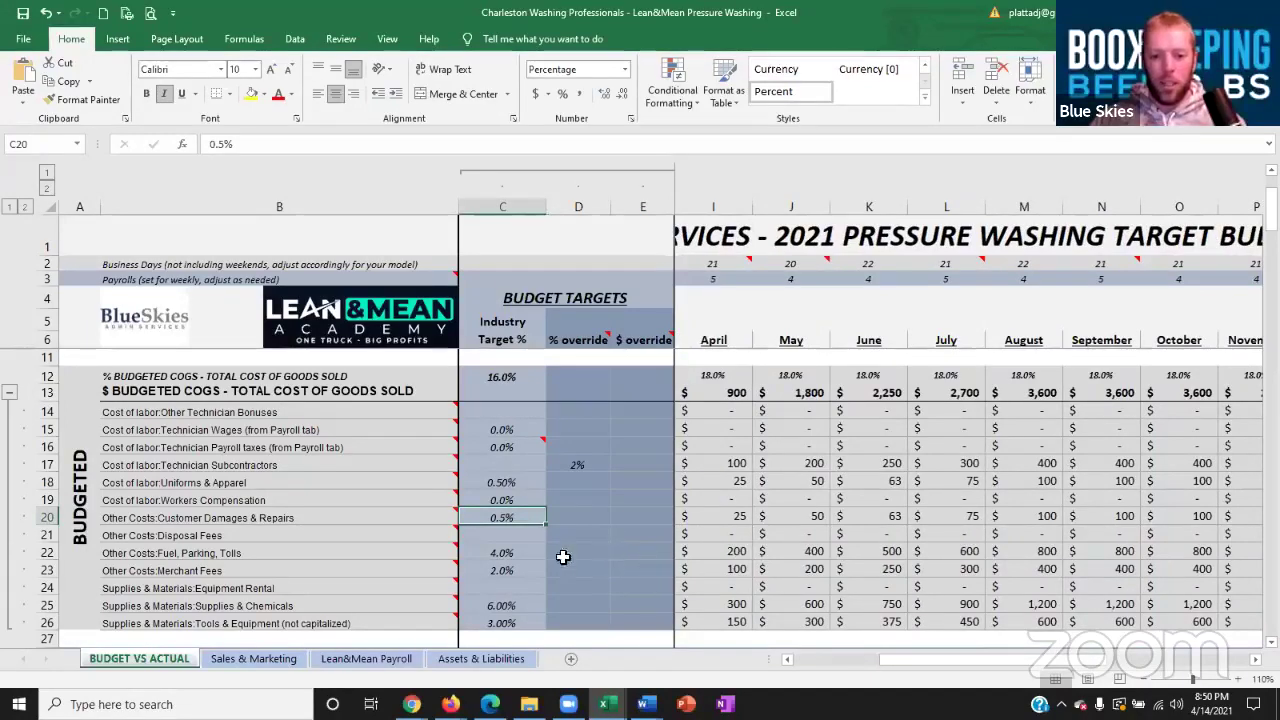
- Examine the industry target for Fuel, Parking, Tolls alongside its monthly budgeted amounts from January onward
left_click(500, 552)
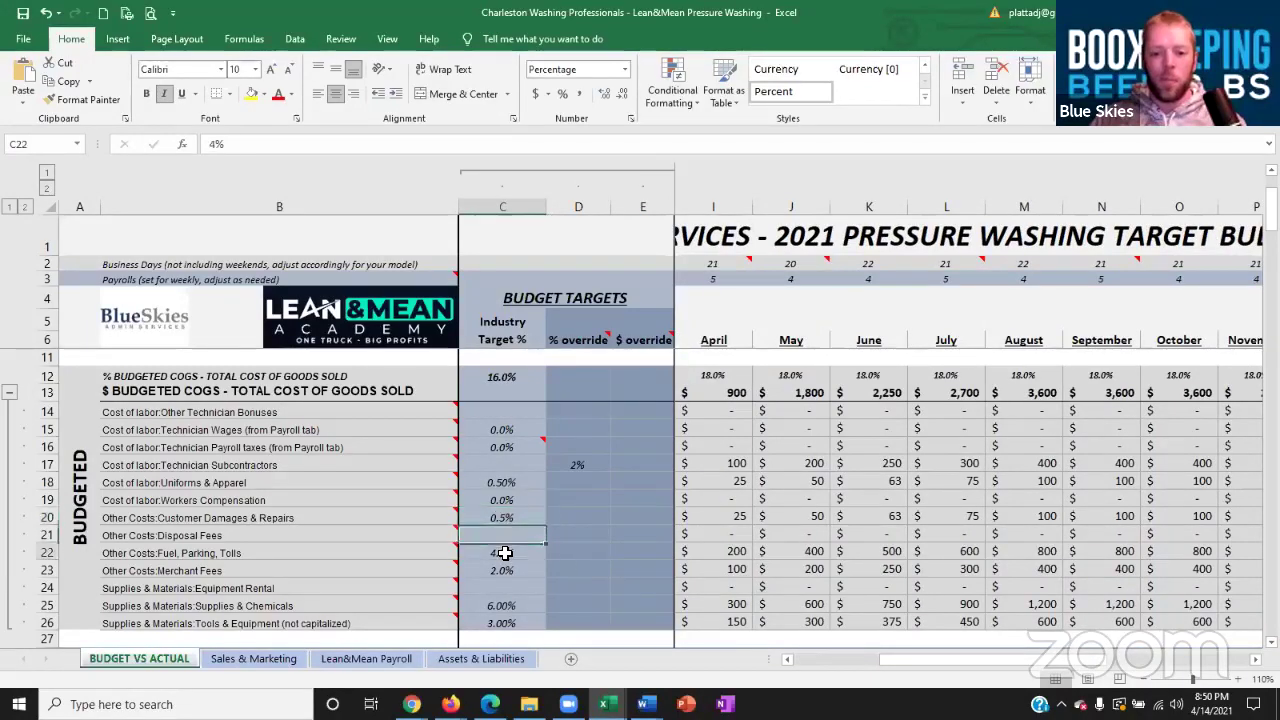
left_click(788, 662)
left_click(788, 662)
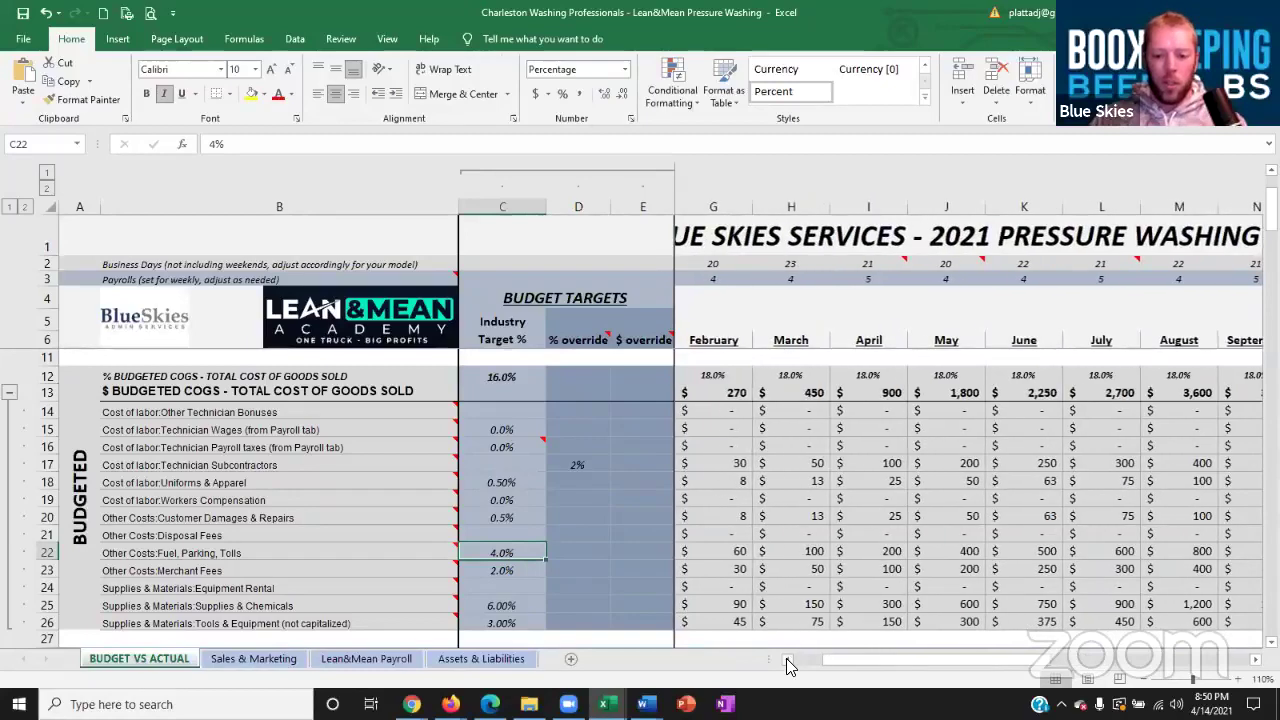
left_click(788, 662)
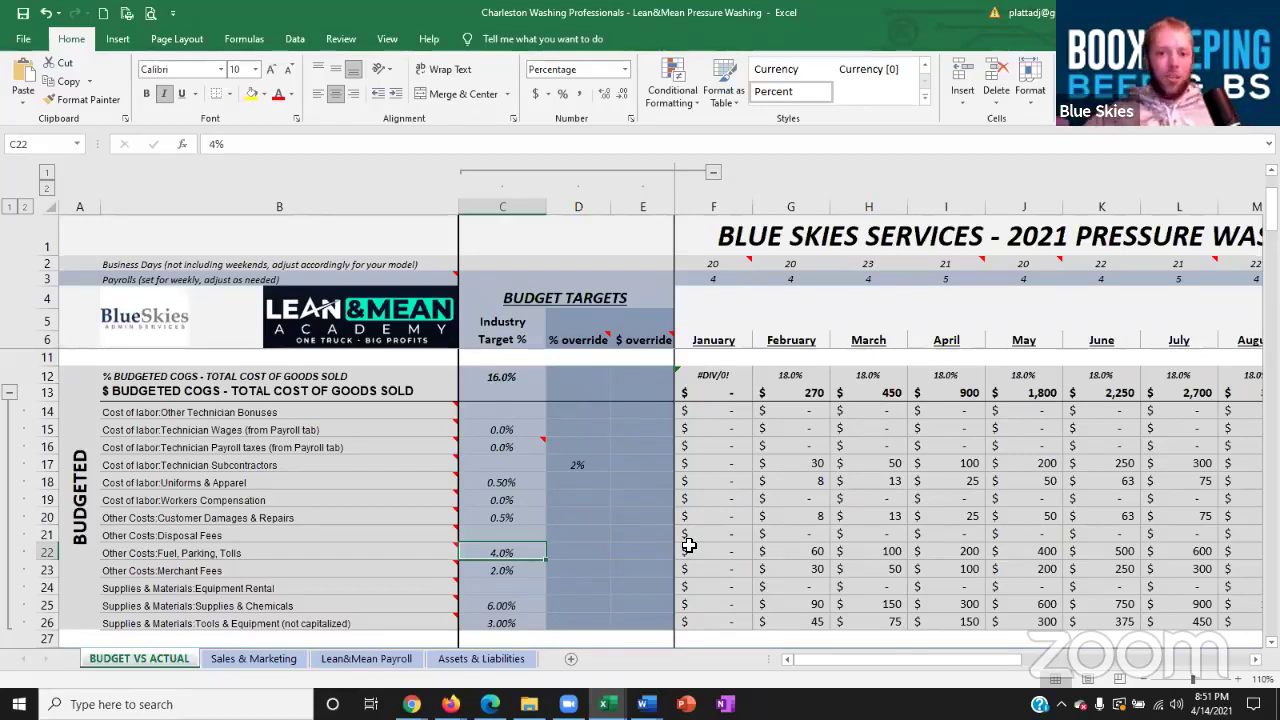
- Set the industry target for Merchant Fees to 1.5%
left_click(521, 570)
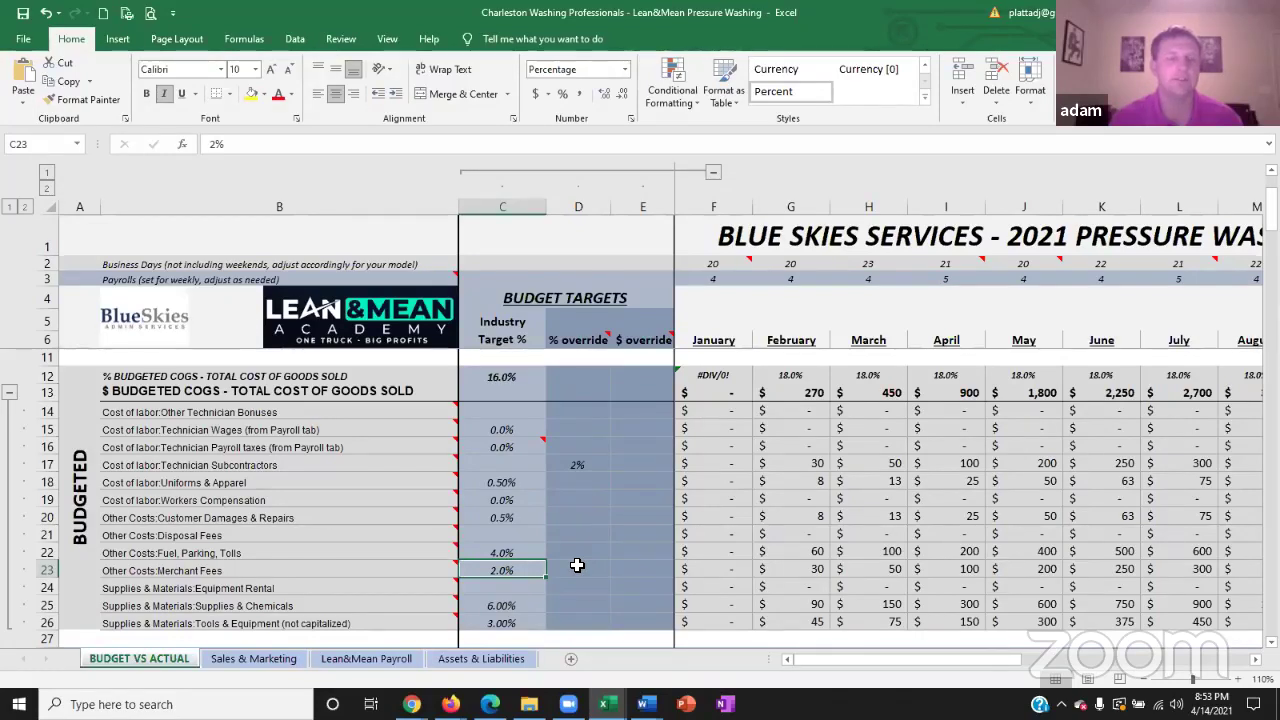
type("135")
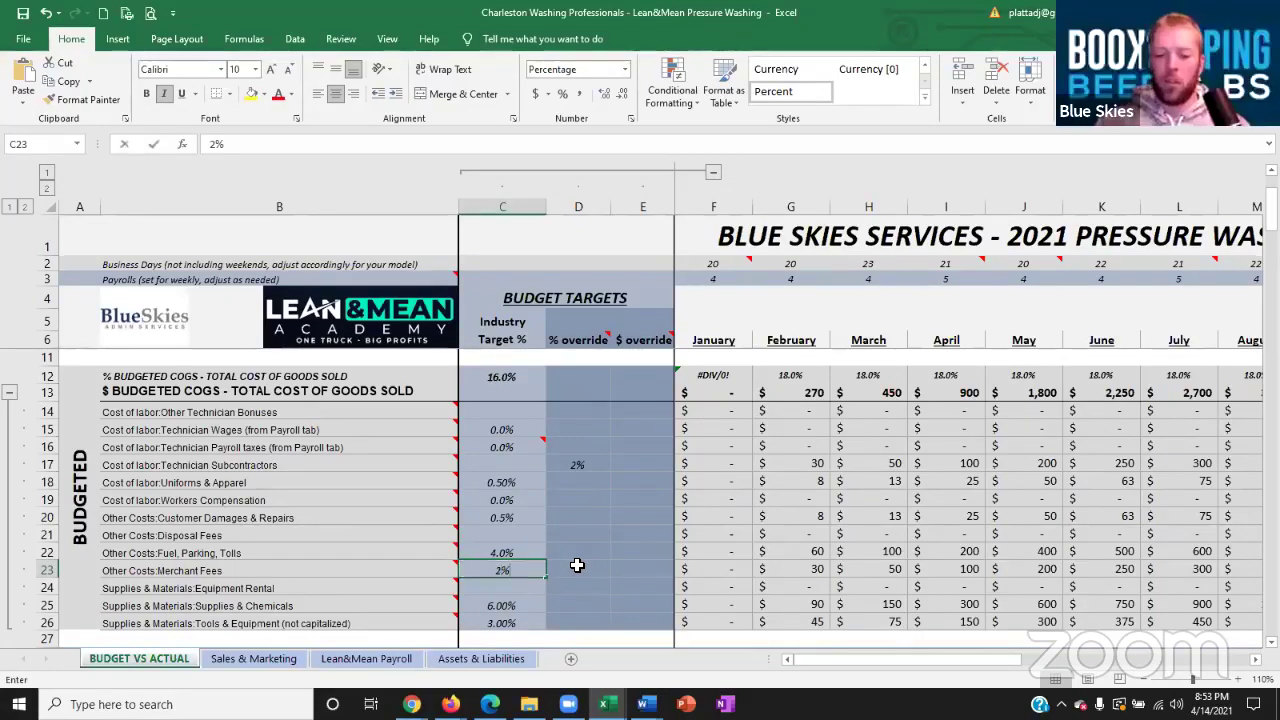
key("BackSpace")
key("BackSpace")
type(".5")
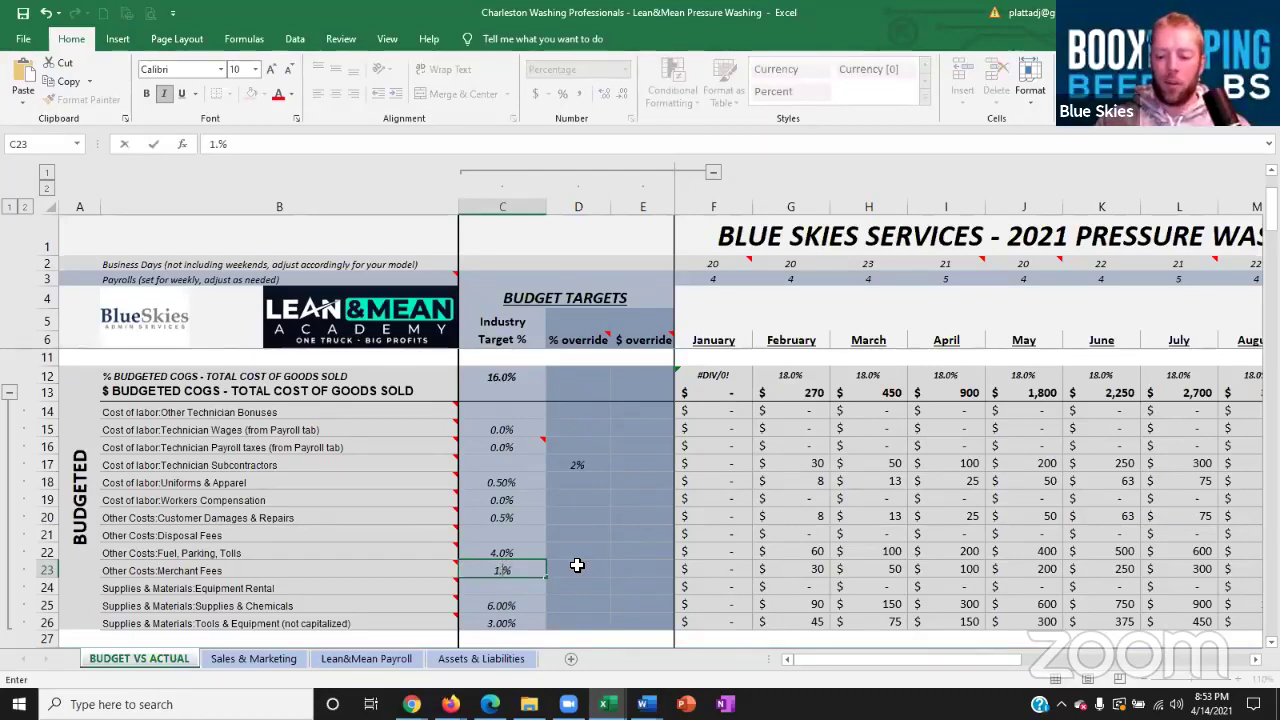
key("Return")
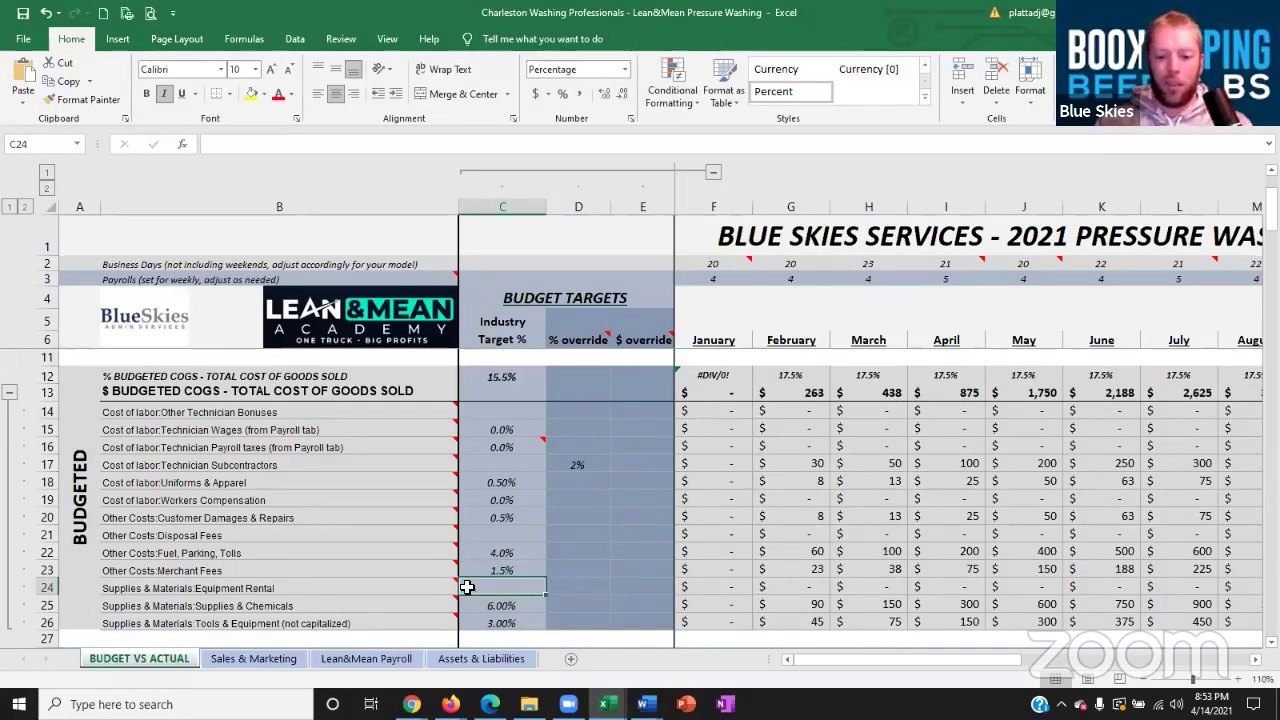
left_click(510, 569)
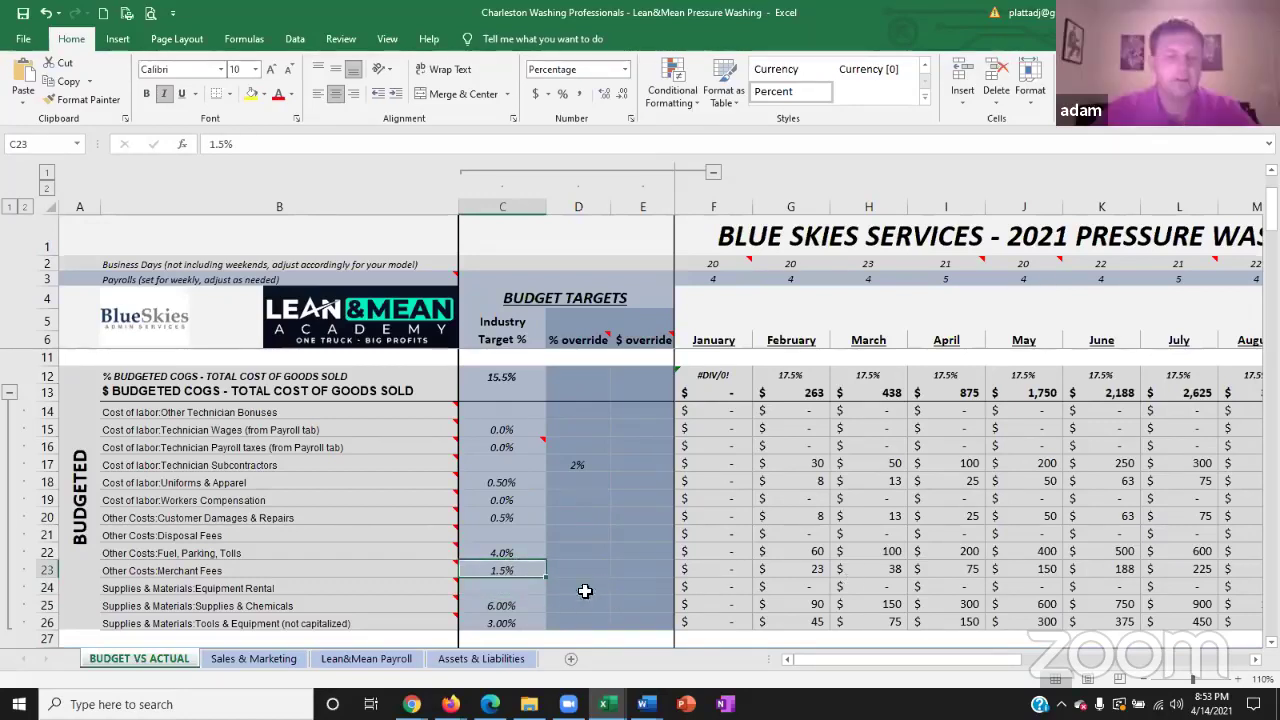
- Review the Supplies & Chemicals and Tools & Equipment (not capitalized) lines and their industry targets
left_click(524, 606)
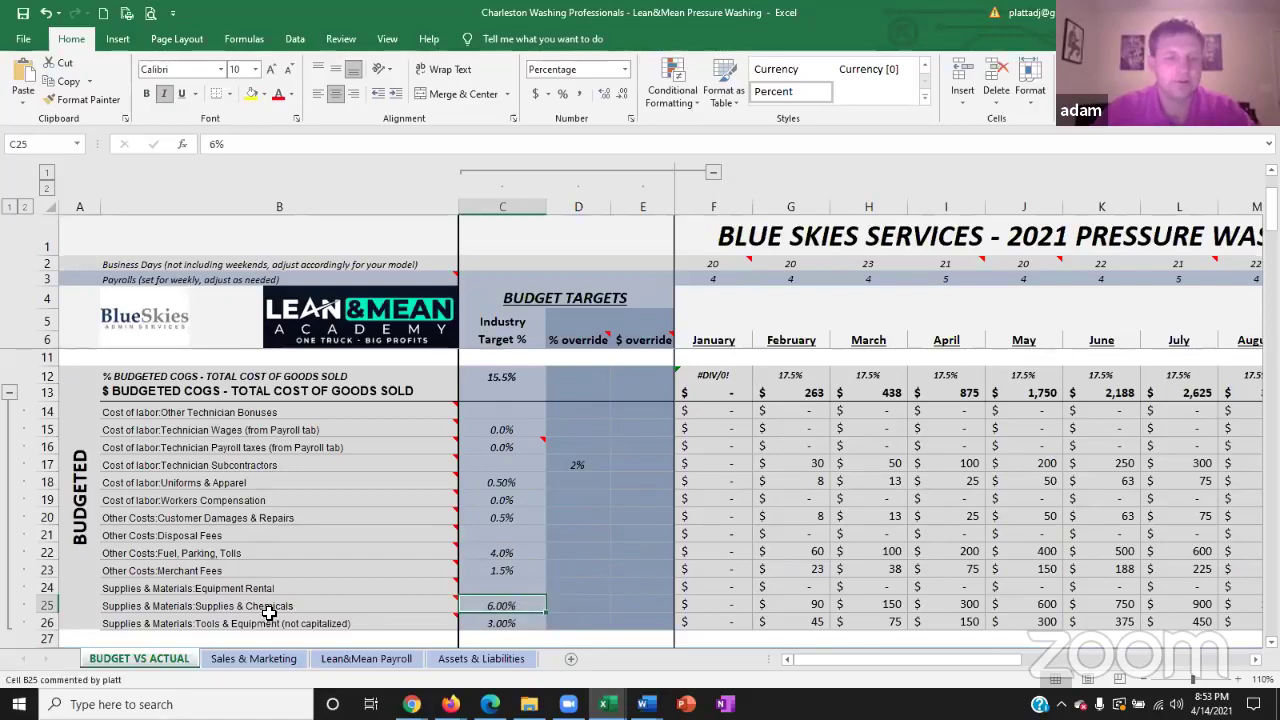
left_click_drag(268, 608, 268, 623)
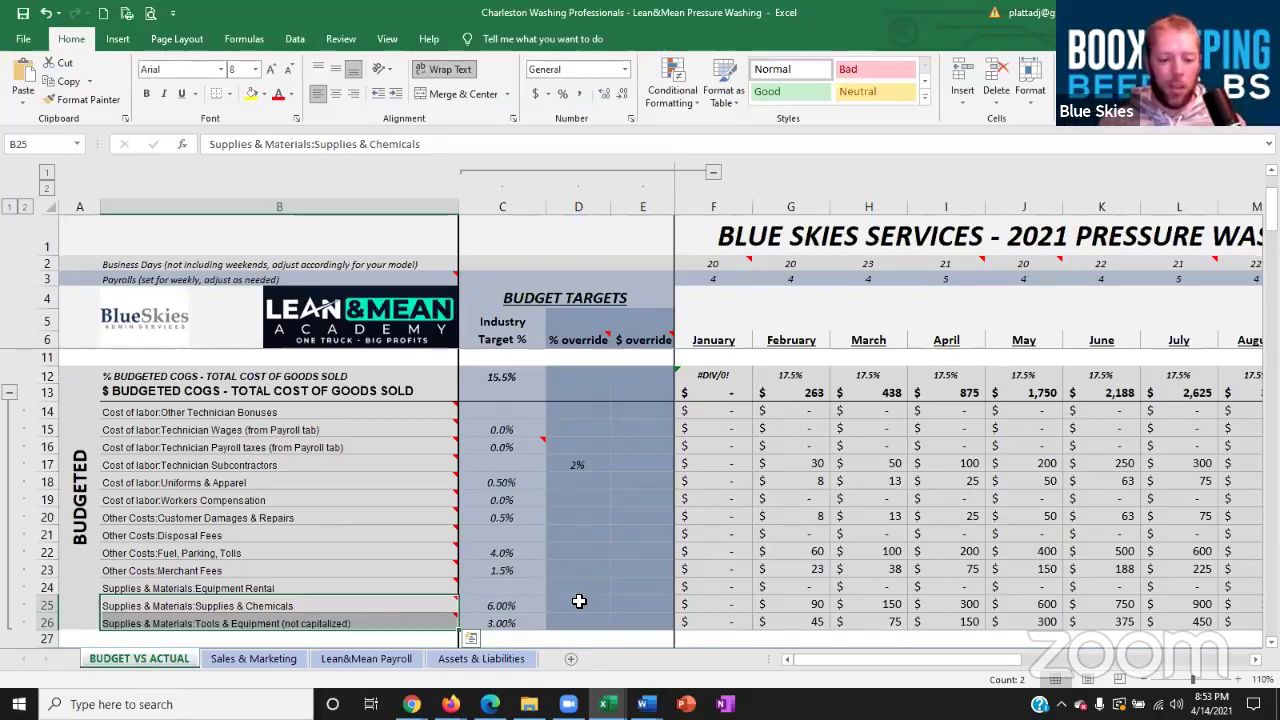
left_click(389, 601)
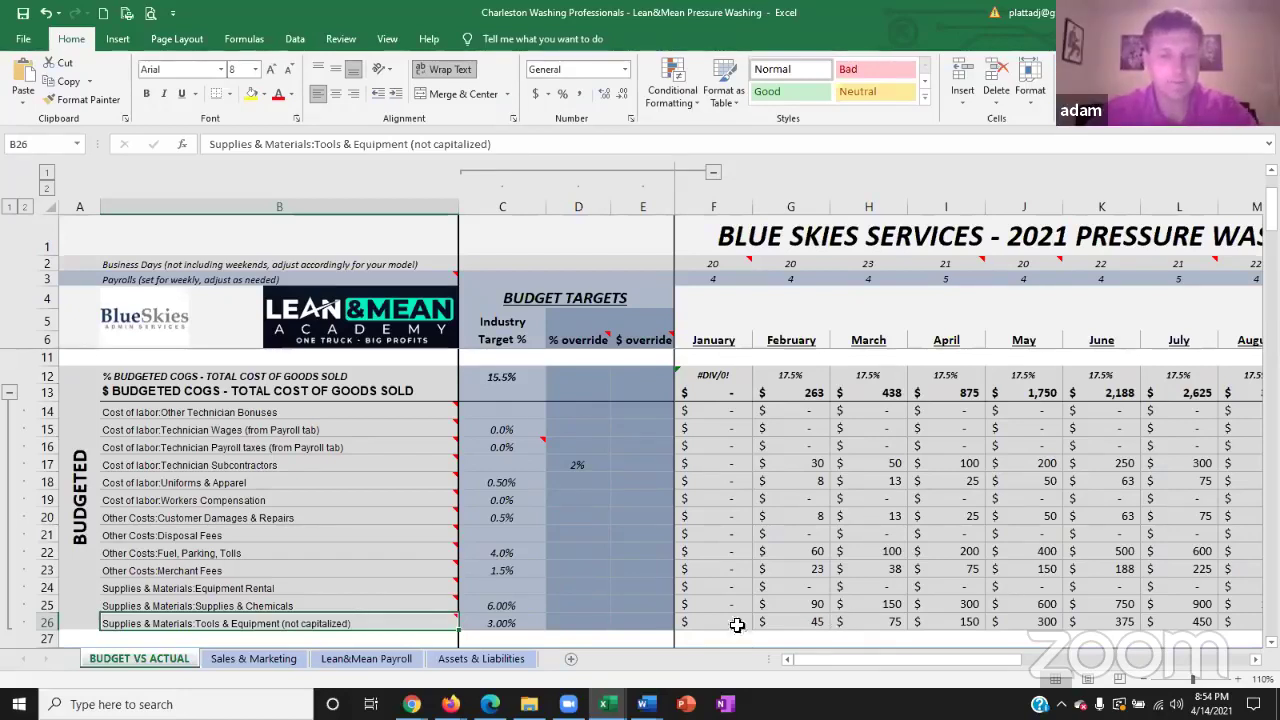
left_click(516, 623)
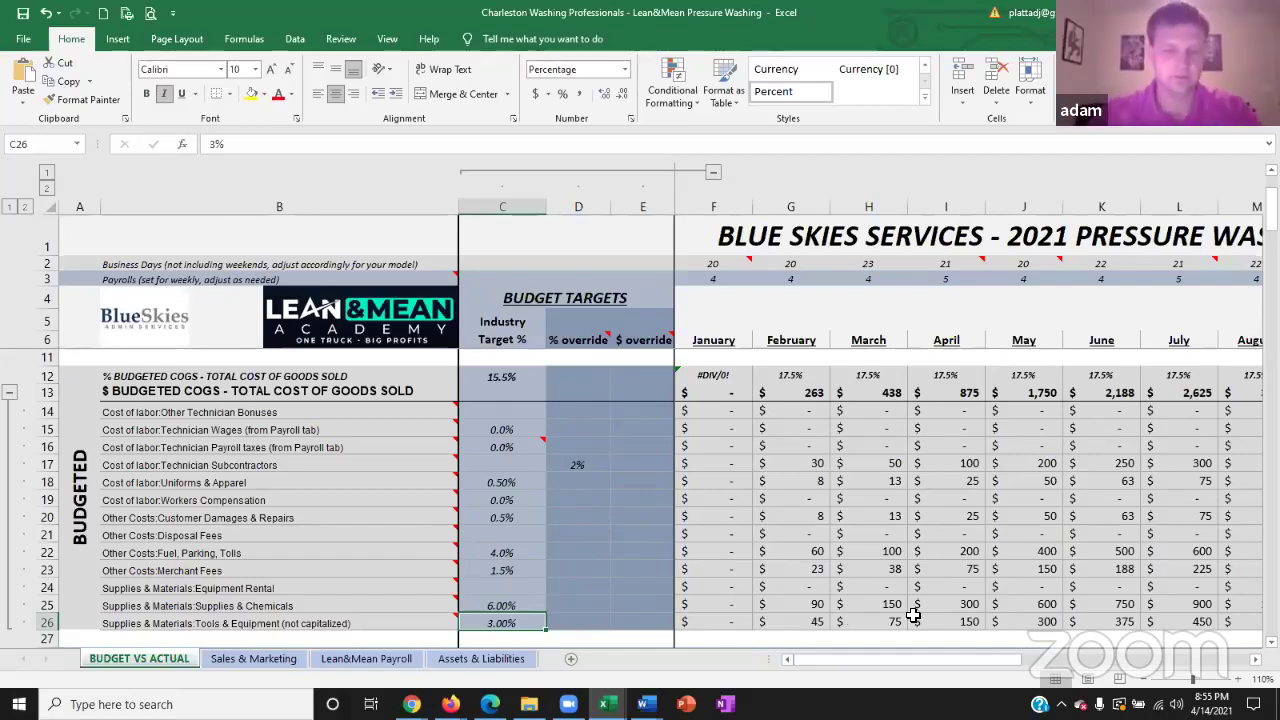
- Examine the monthly budgeted amounts for Tools & Equipment (not capitalized) from February through November and the annual total
left_click_drag(799, 621, 922, 620)
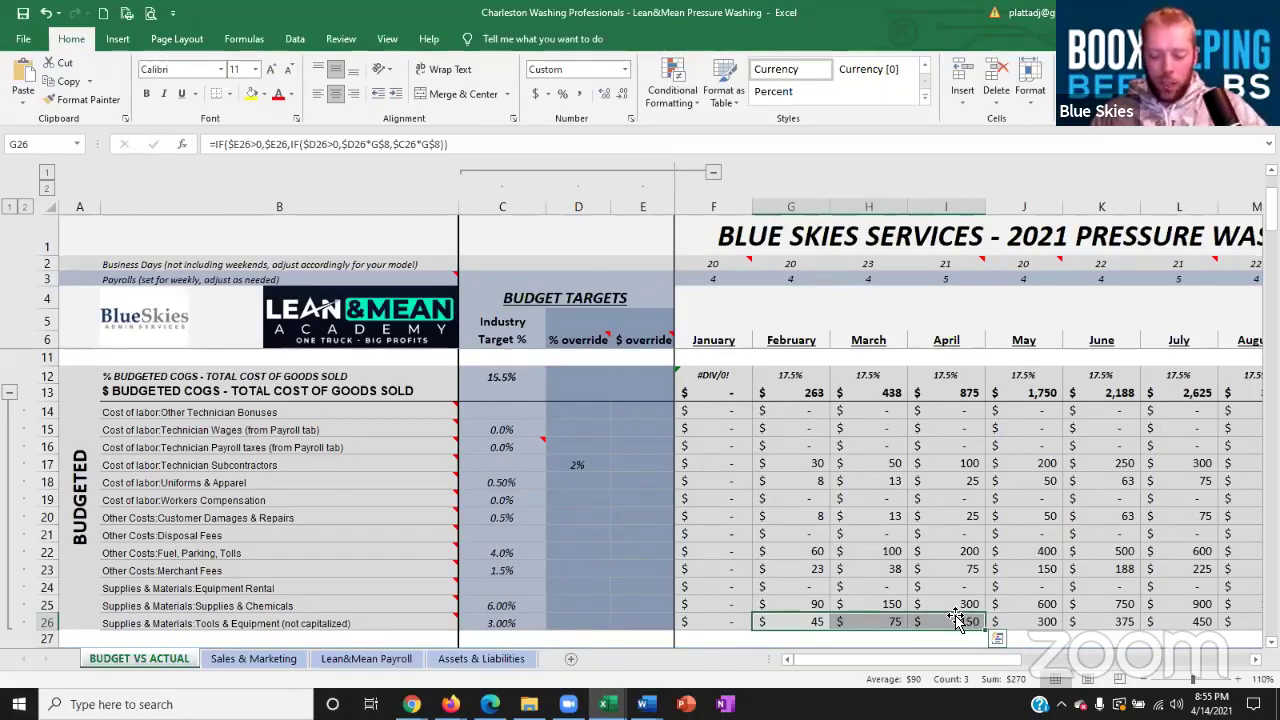
left_click(1035, 618)
left_click(1110, 621)
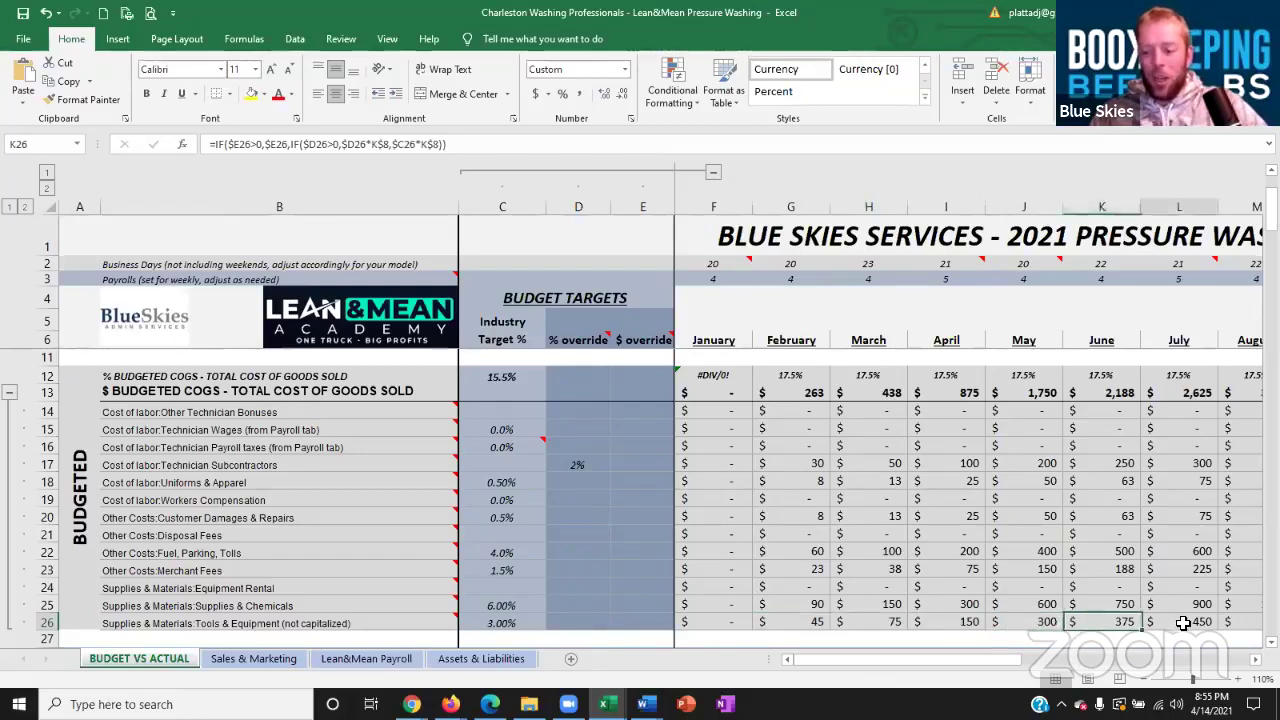
left_click(1185, 621)
scroll(1150, 621, "right", 4)
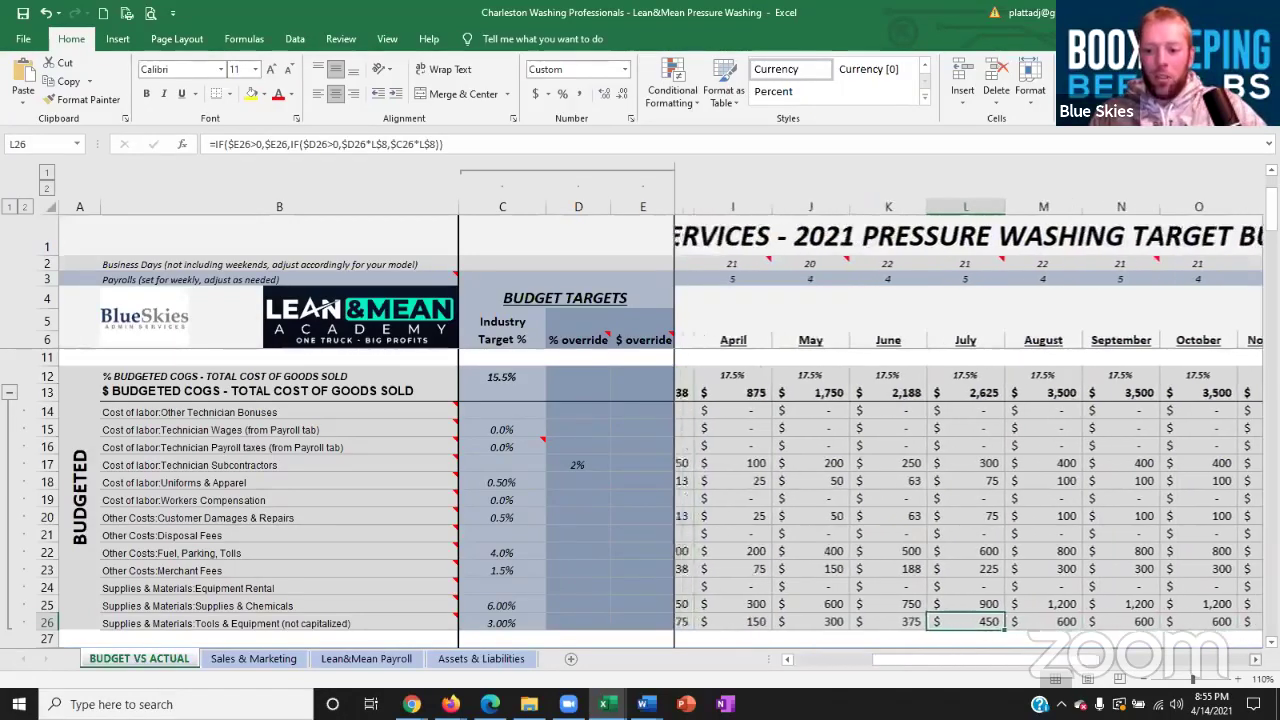
left_click(1128, 622)
left_click(1165, 624)
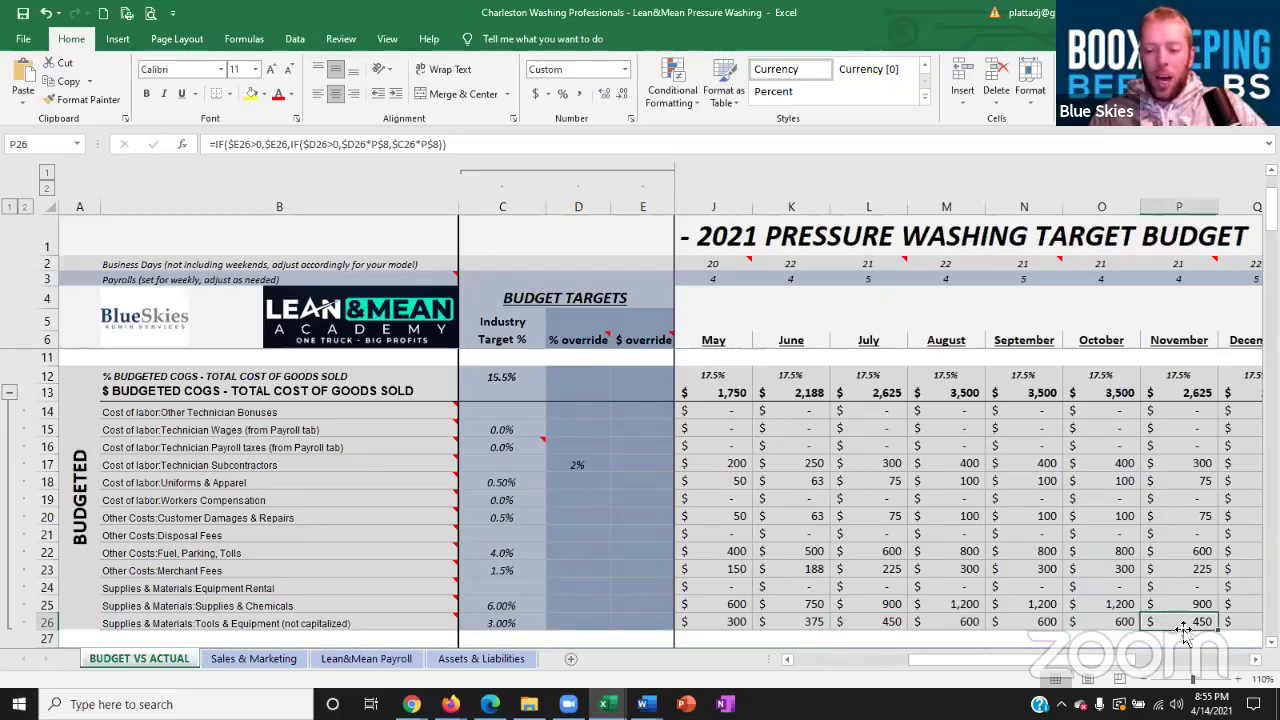
left_click(1255, 659)
scroll(1090, 618, "right", 1)
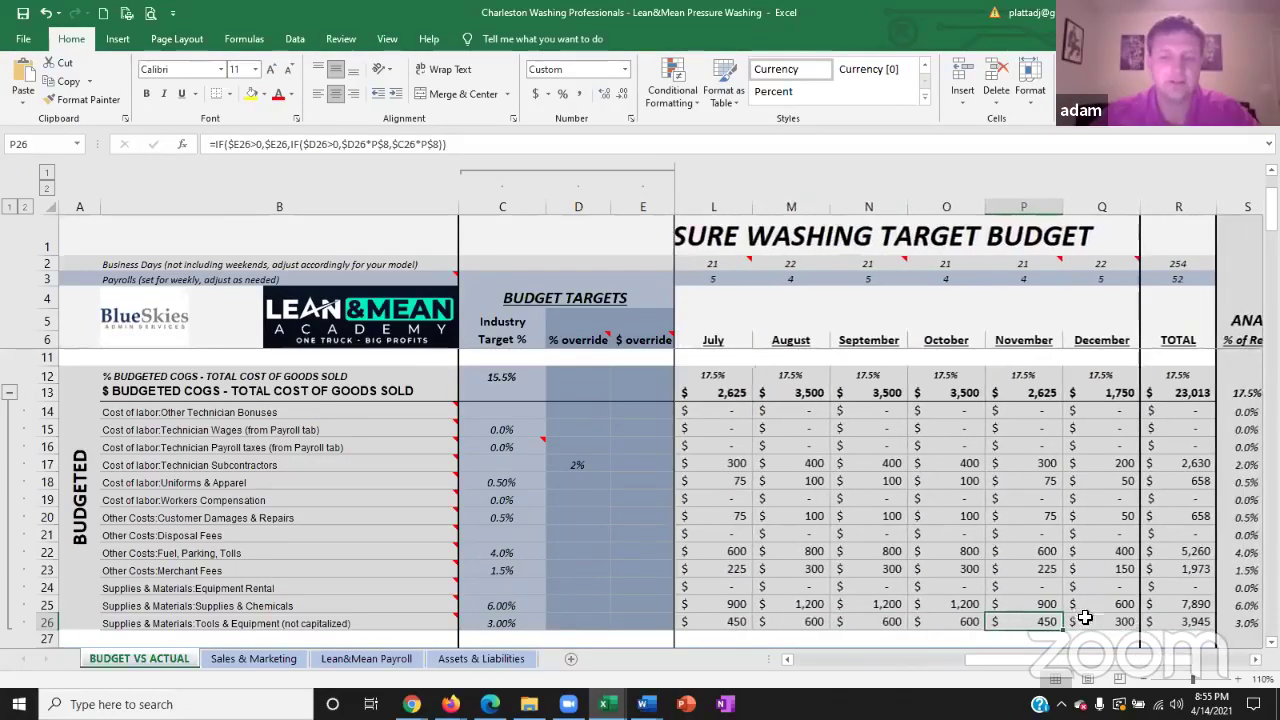
left_click(872, 624)
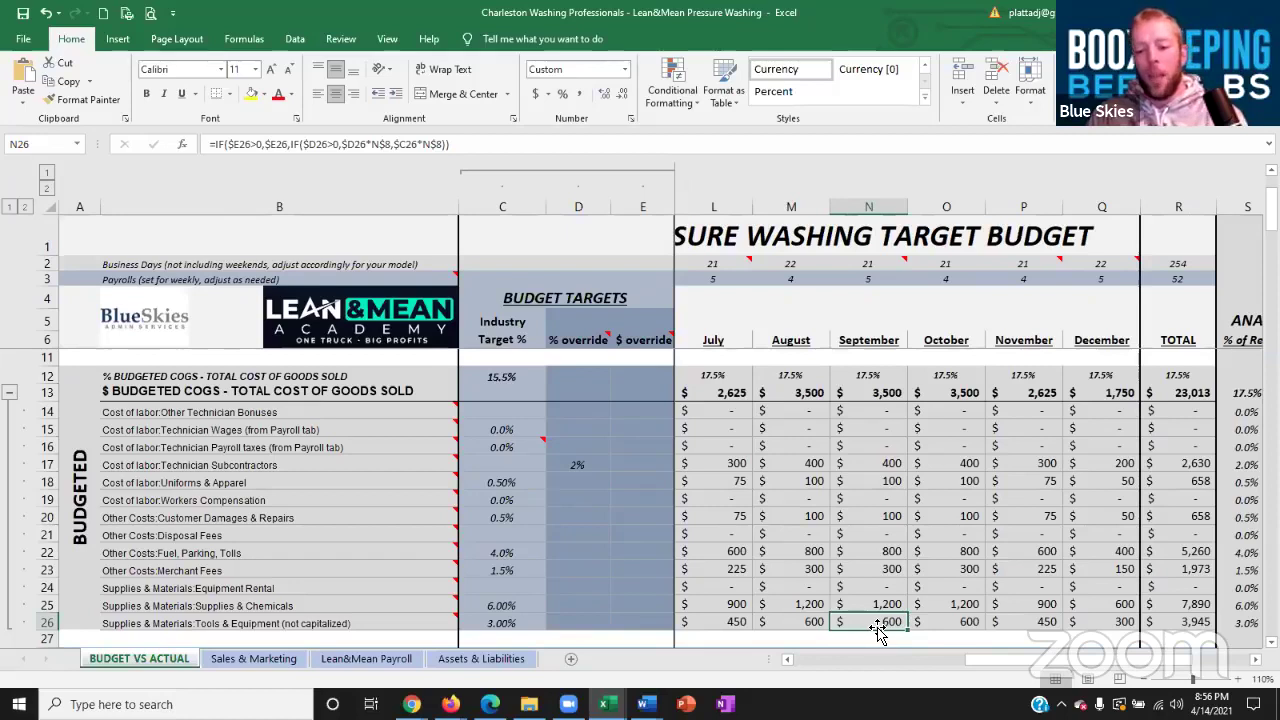
left_click(1171, 622)
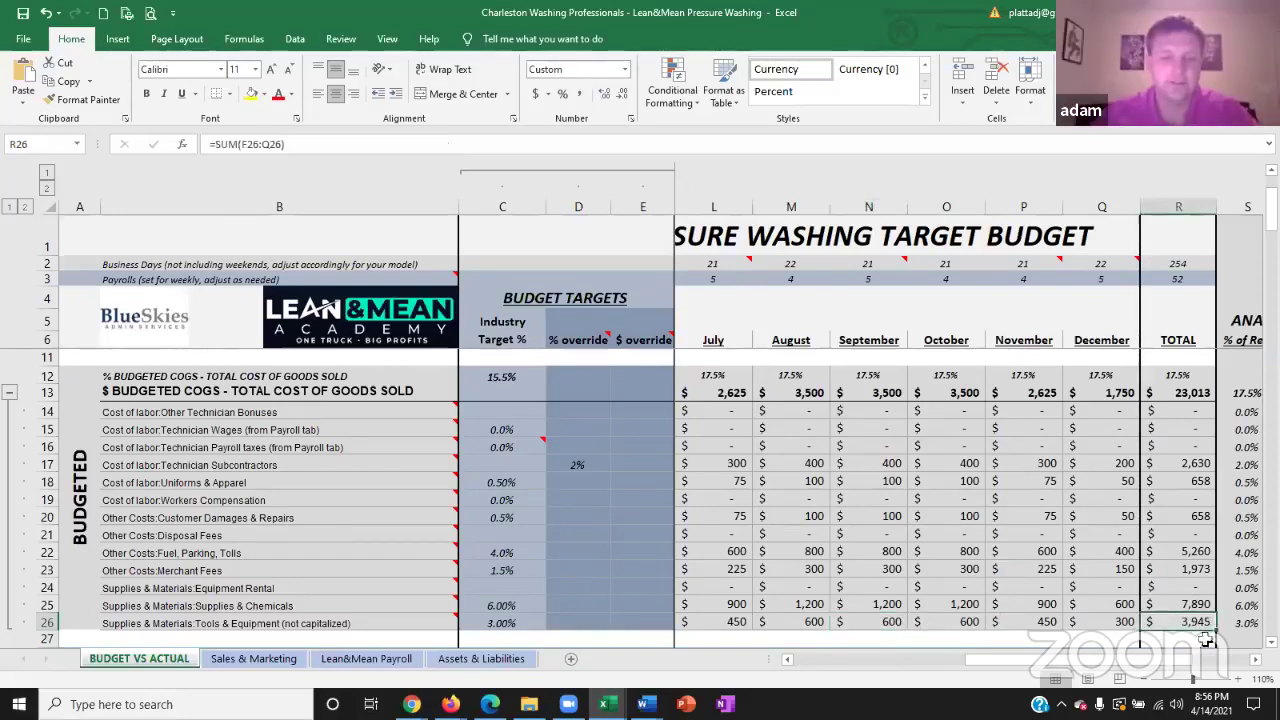
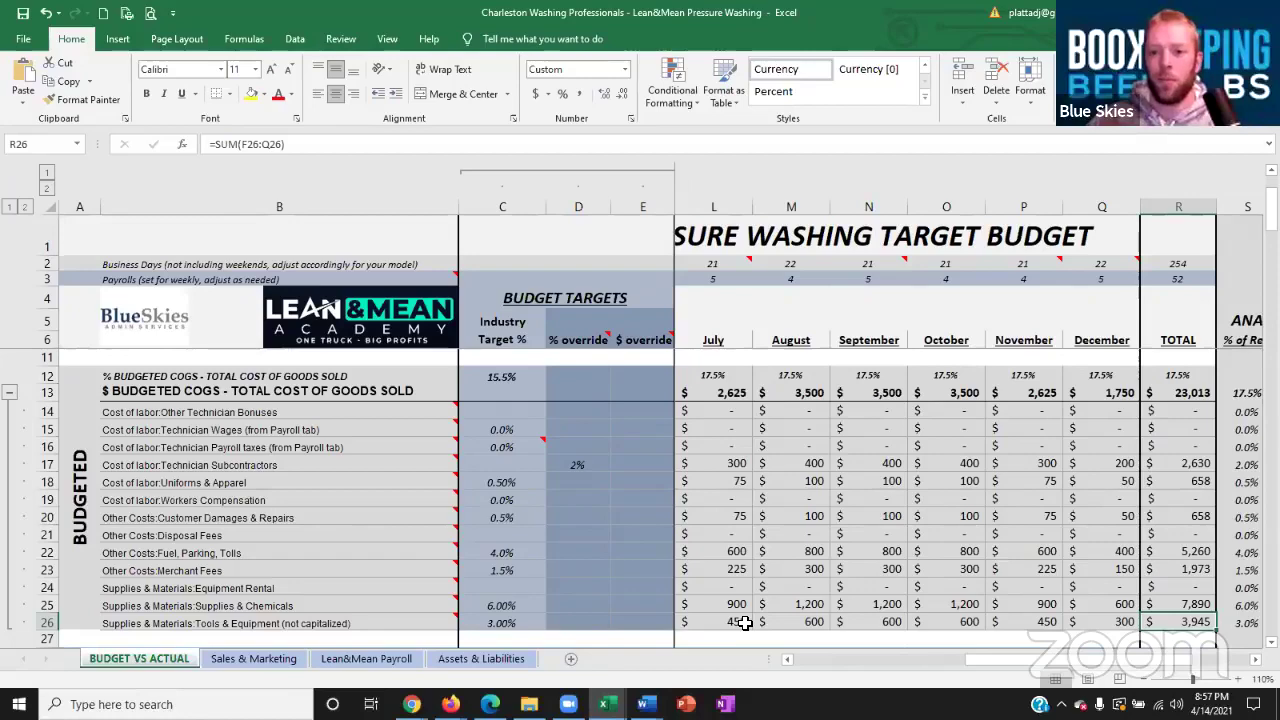
- Enter the formula =700+750+150+75+350 in cell U26, beside the Tools & Equipment (not capitalized) line
key("Right")
key("Right")
key("Right")
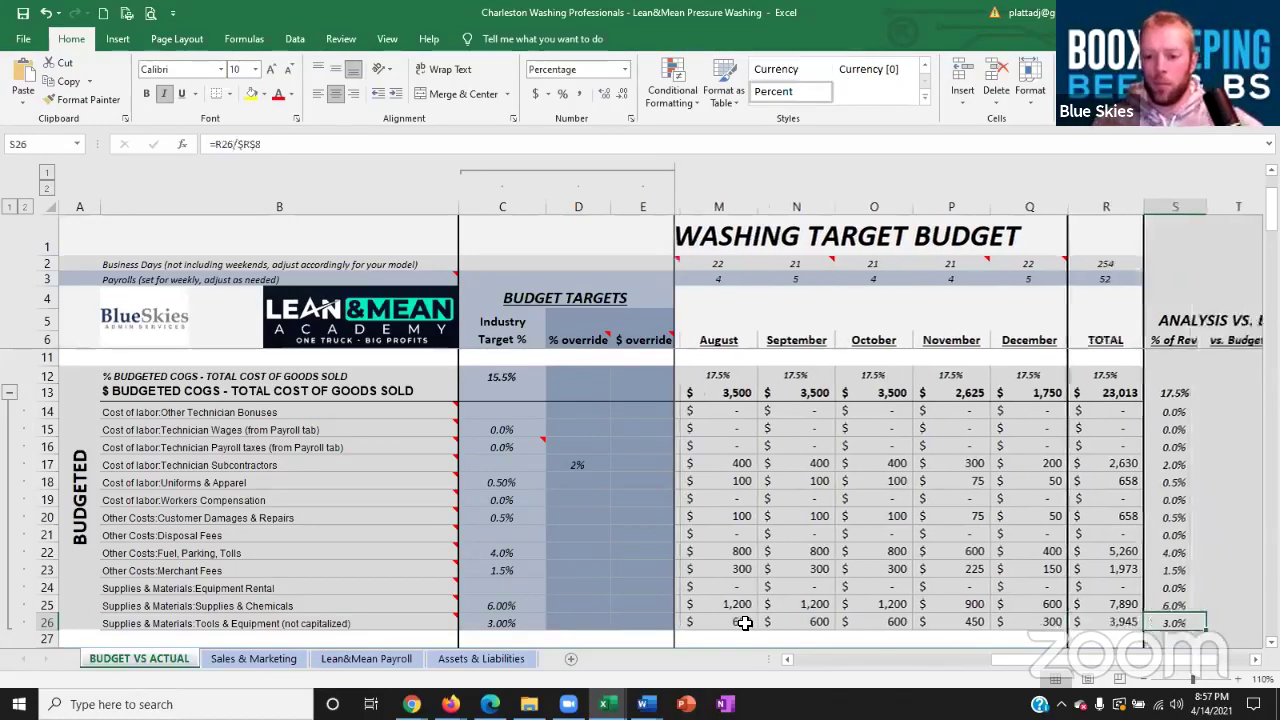
type("=70")
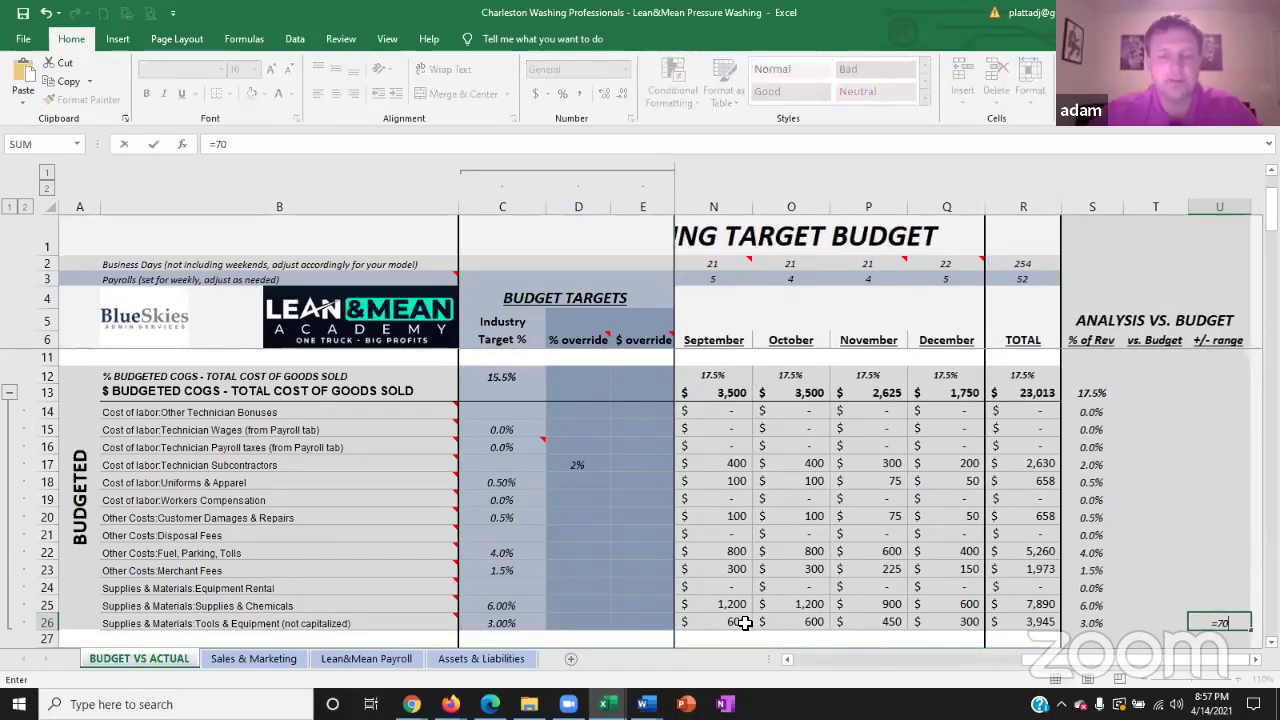
type("0+750+150+")
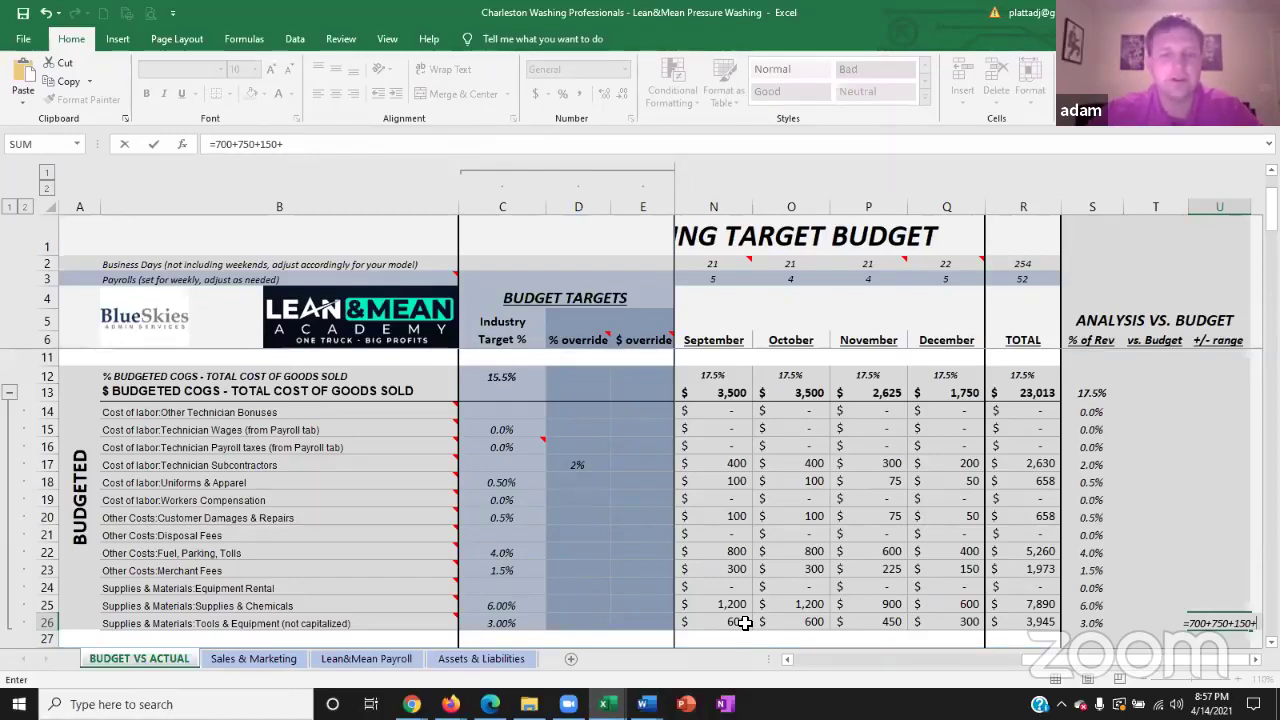
type("75+")
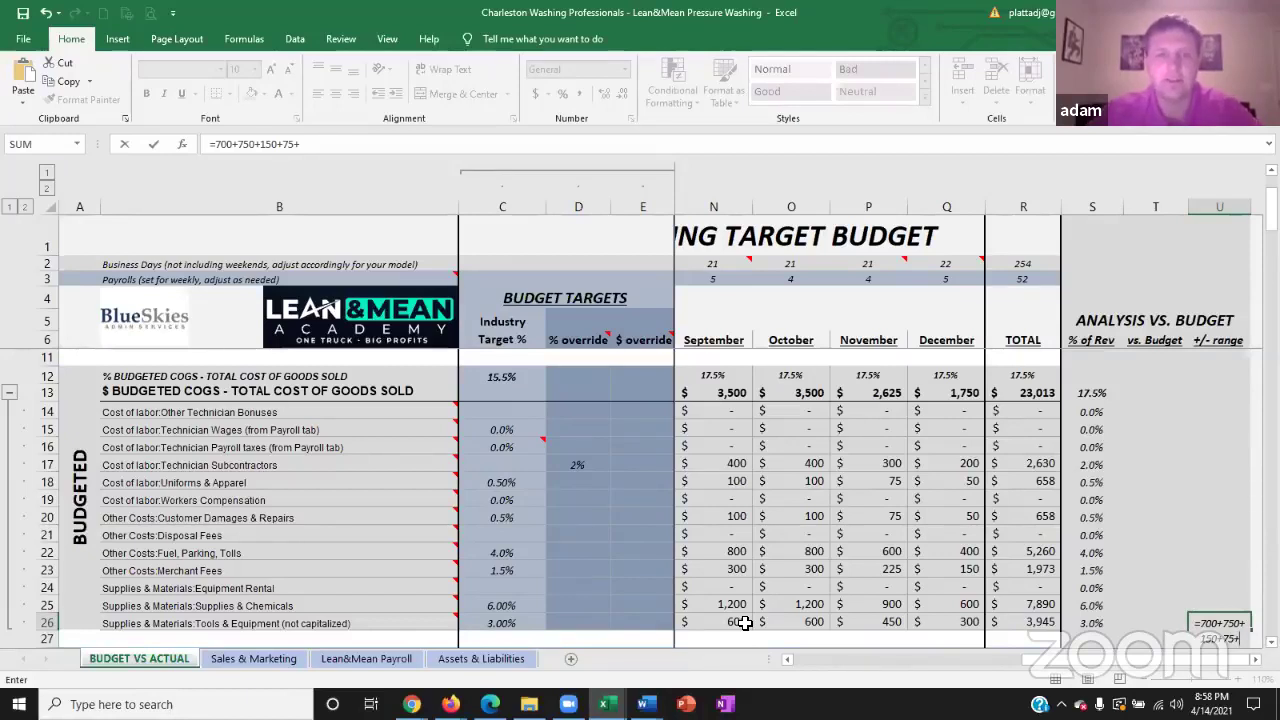
type("350")
key("Return")
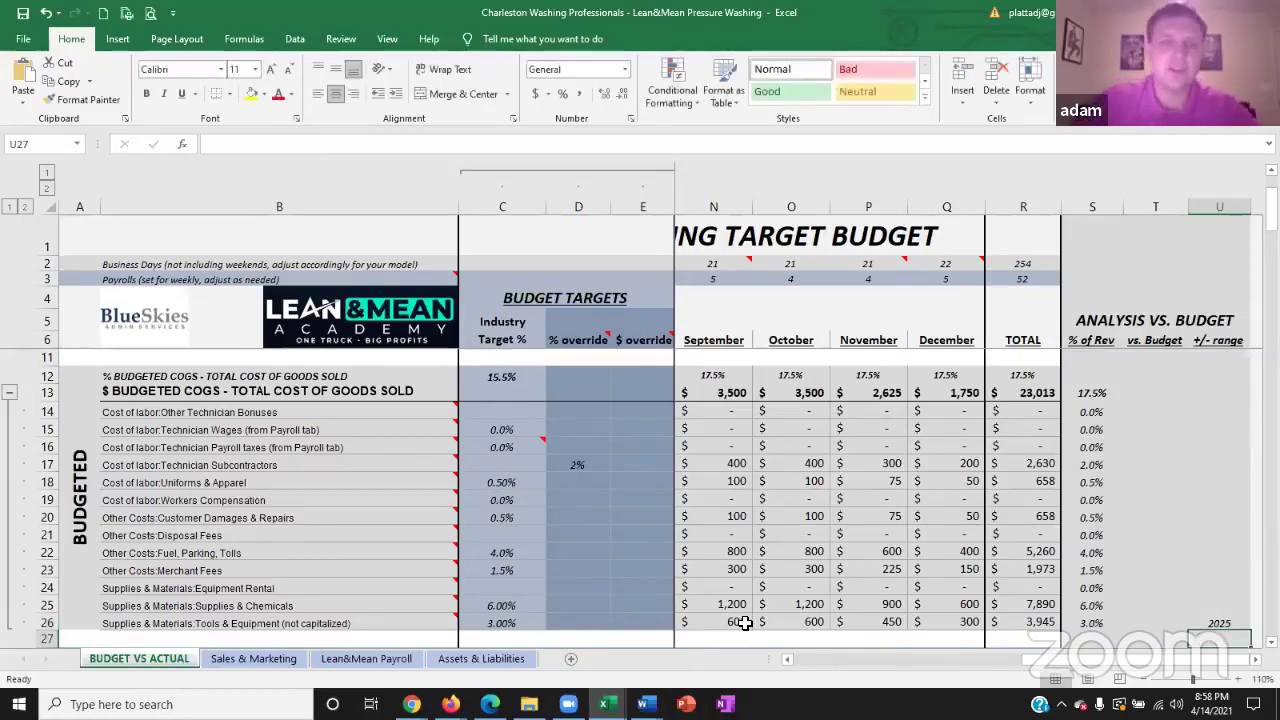
- Extend the sum in cell U26 with the additional amounts 350, 400 and 200
key("Up")
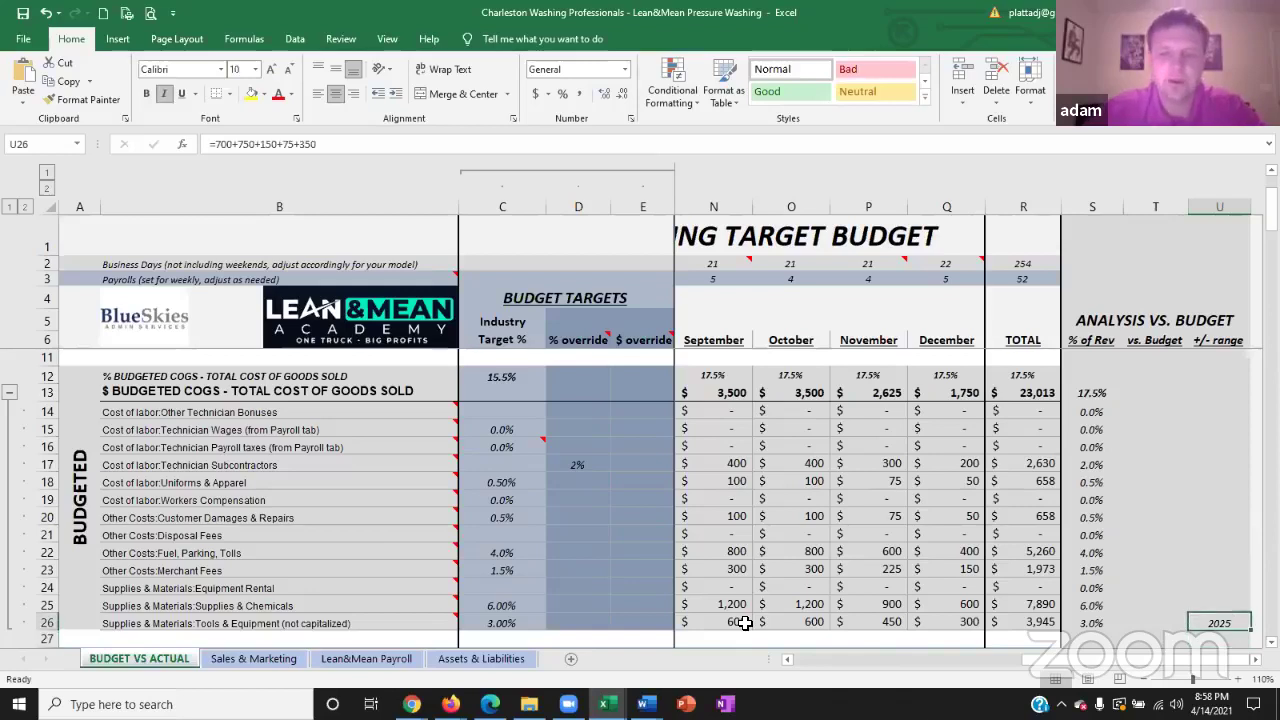
left_click(348, 145)
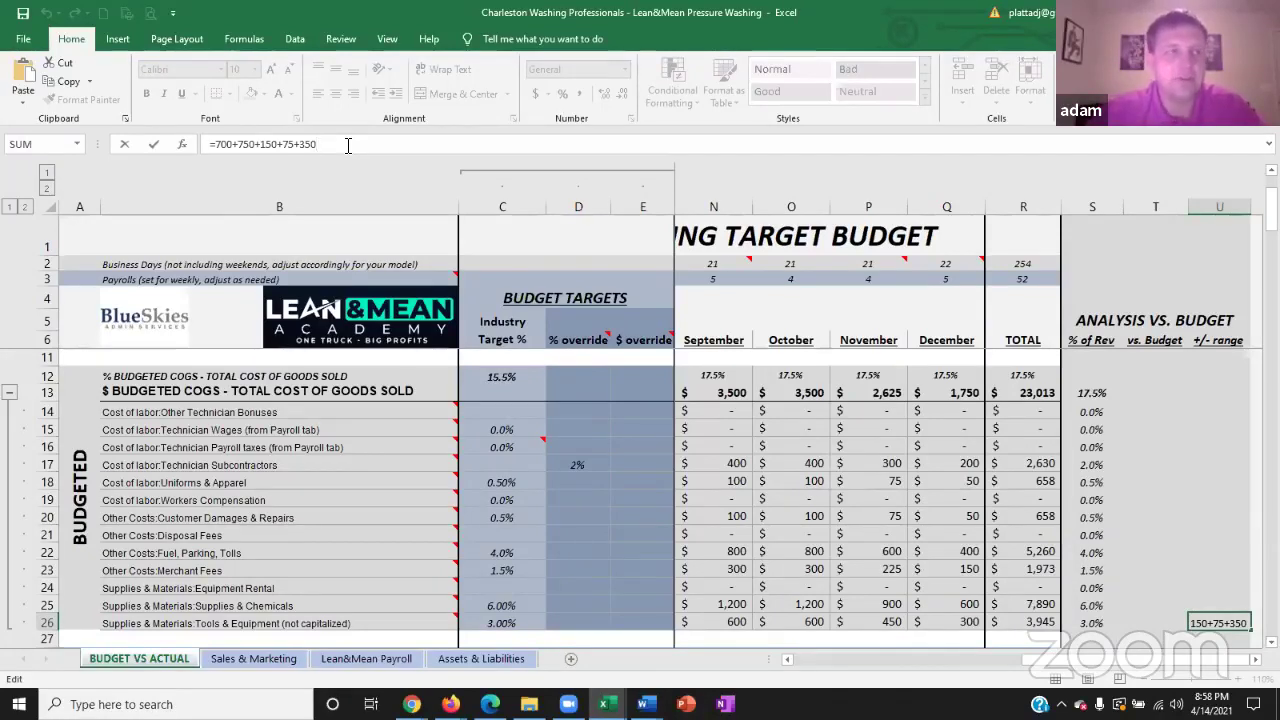
type("+350+")
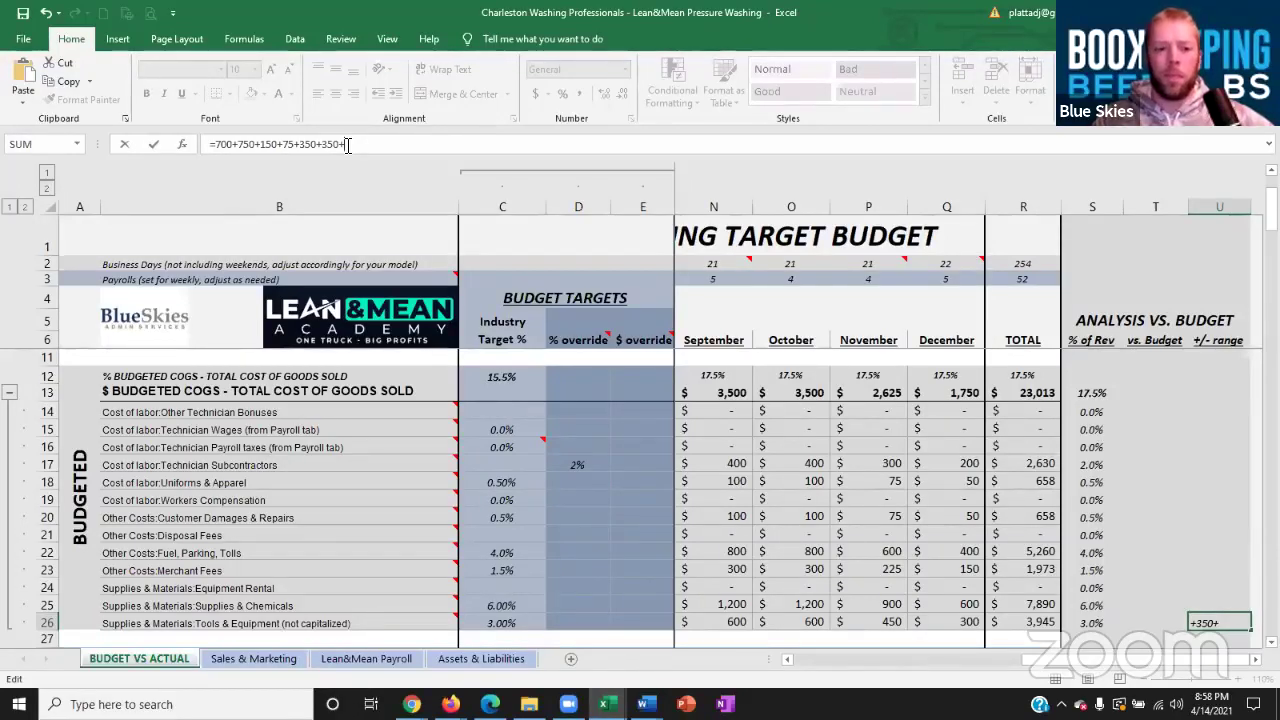
type("400")
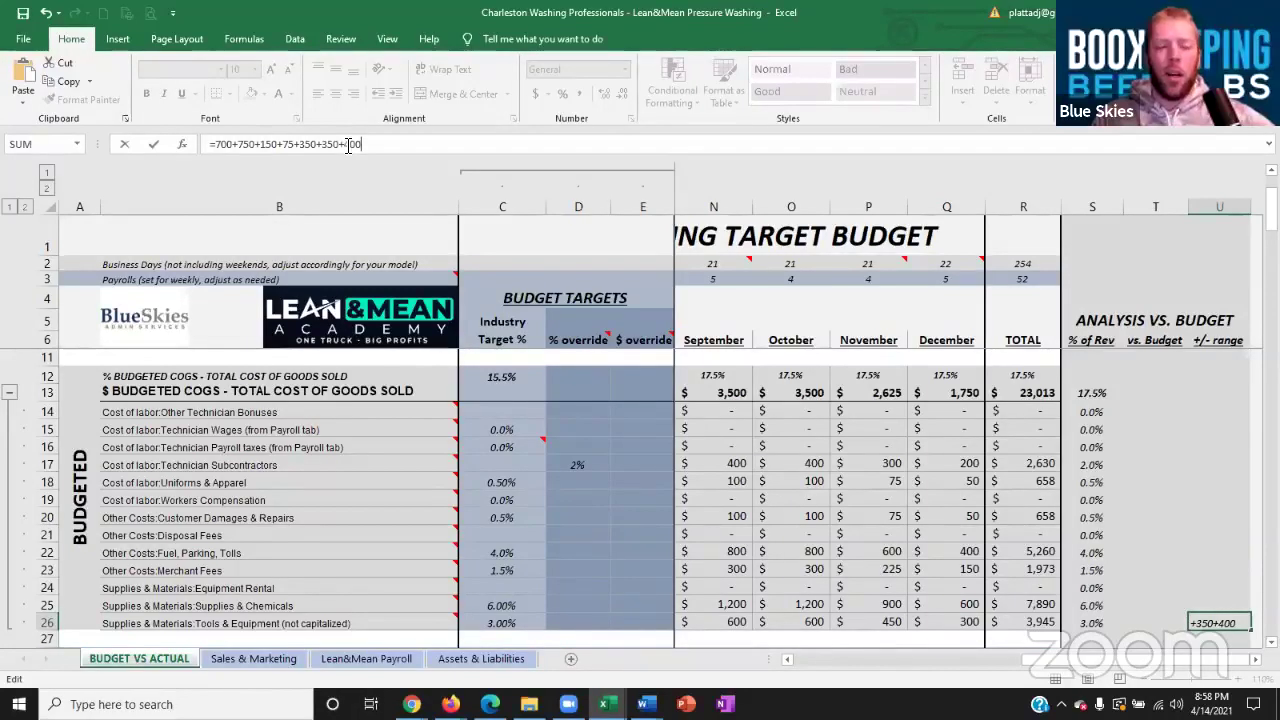
type("+200")
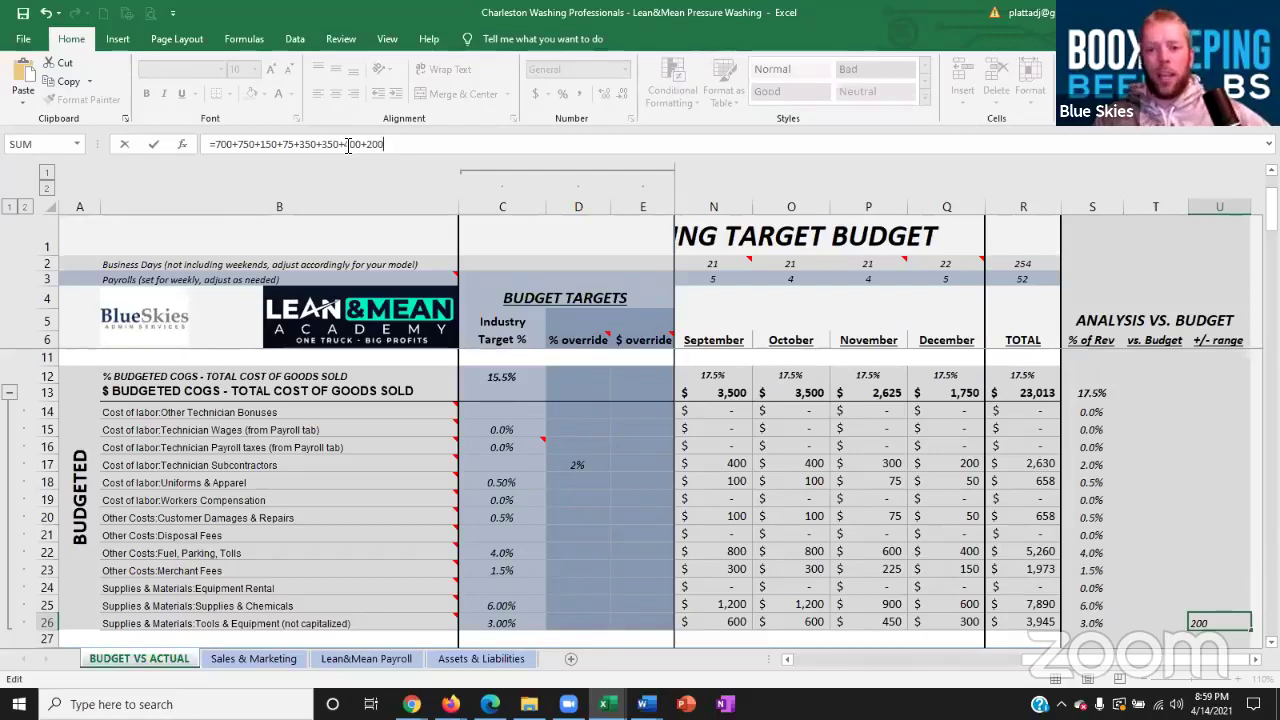
key("Return")
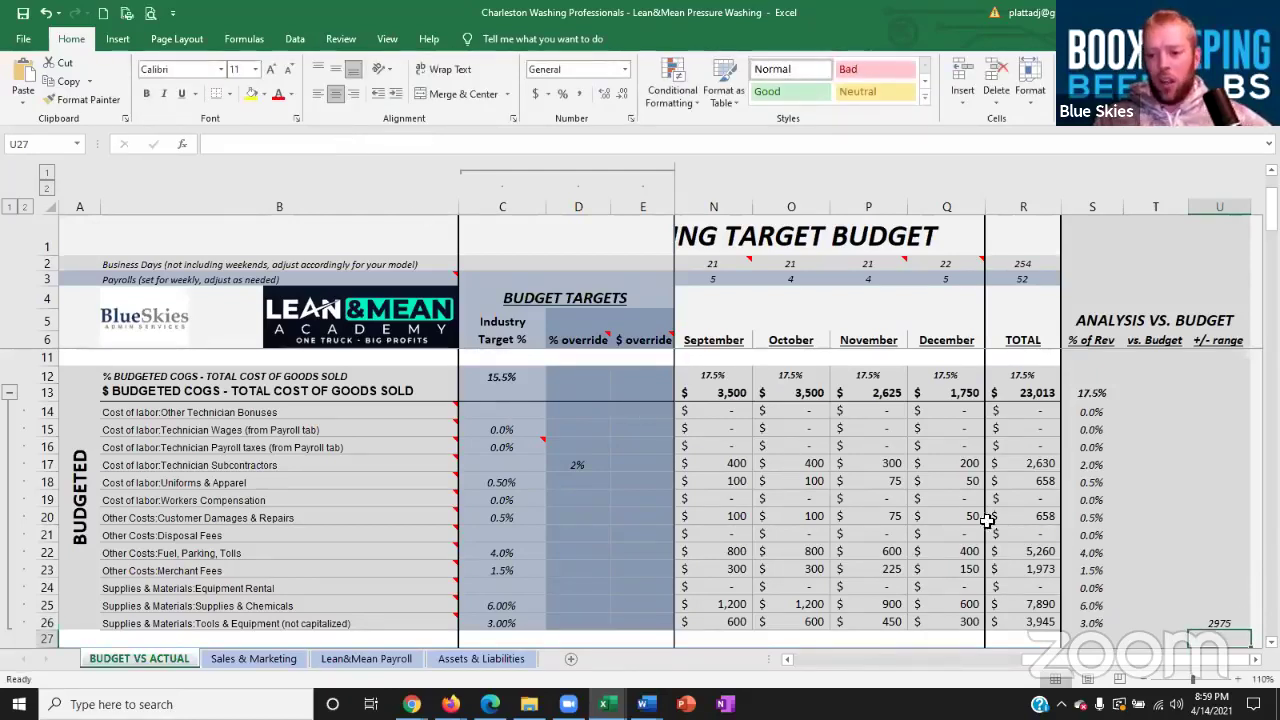
- Add 175 to the end of the sum formula in cell U26
left_click(1212, 620)
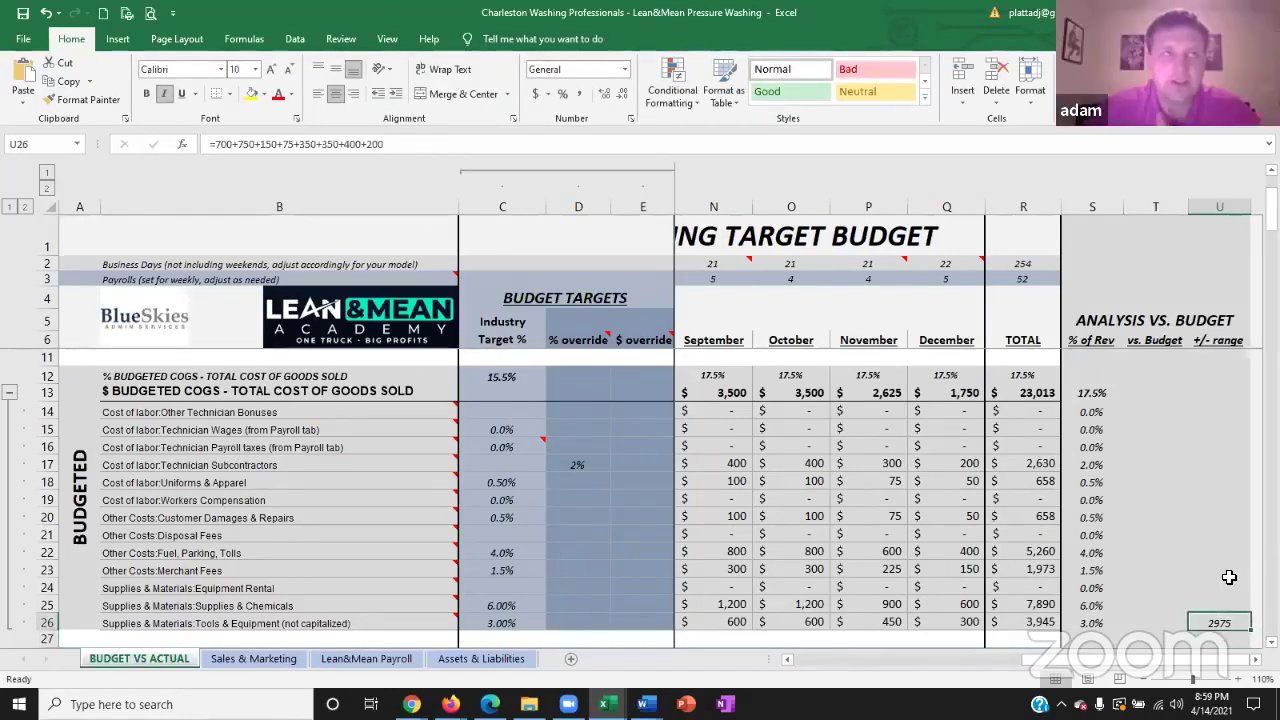
left_click(413, 144)
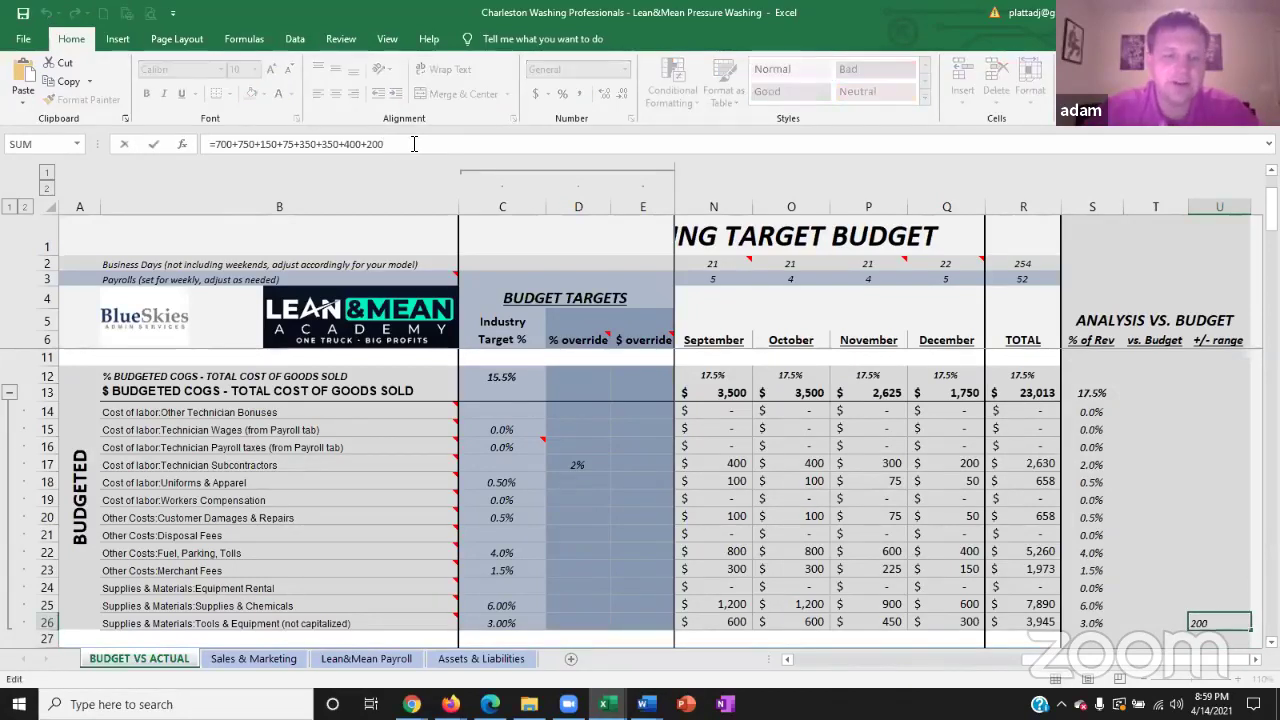
type("+175")
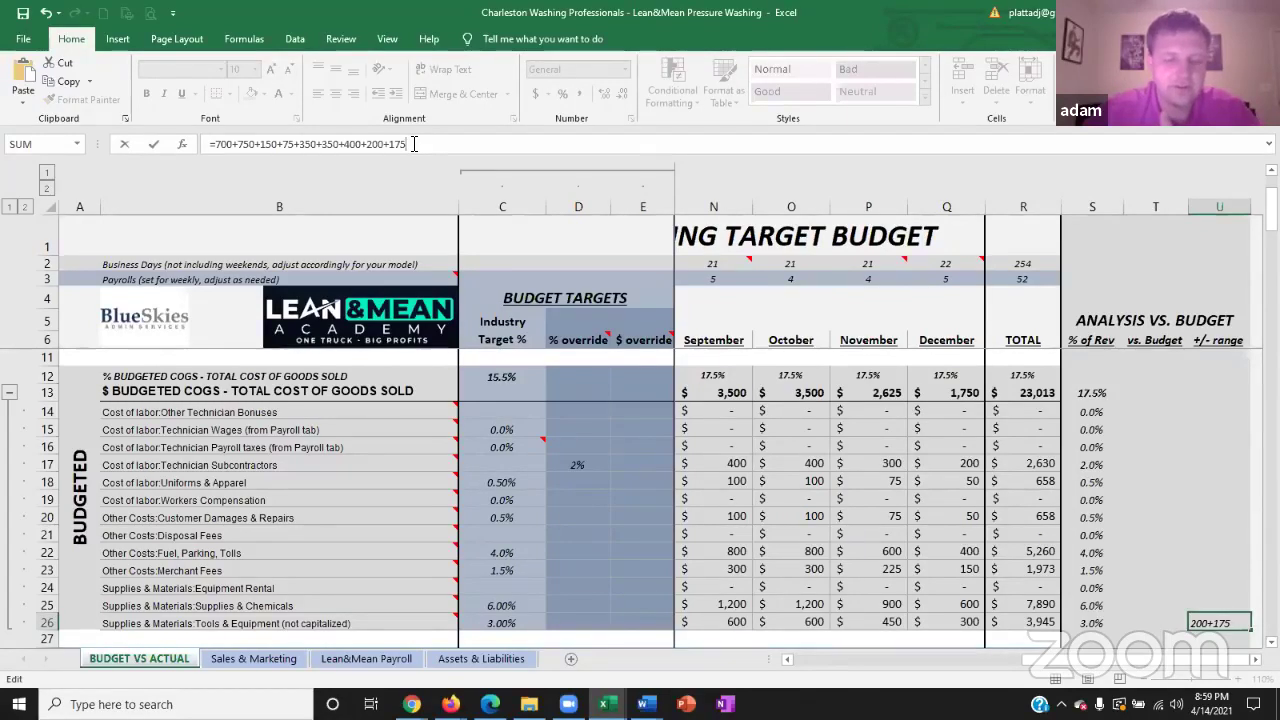
key("Return")
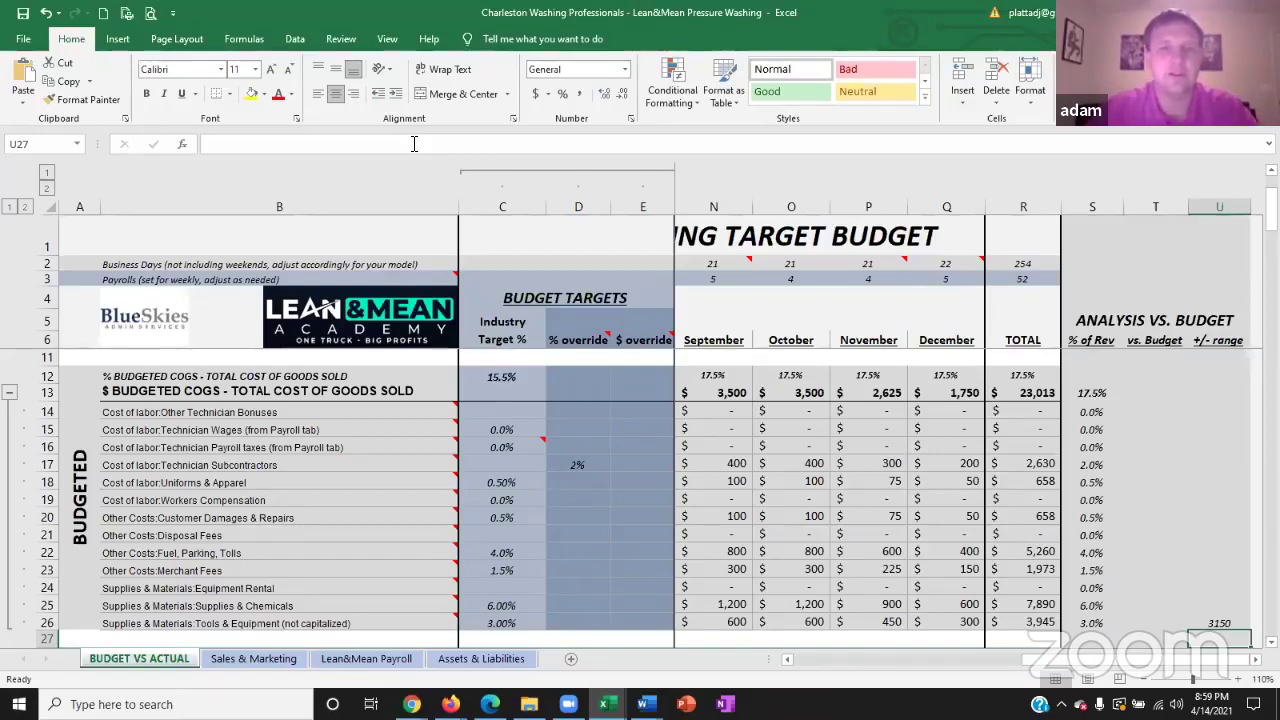
- Restore the cleared sum in cell U26 and add 2500 to the end of its formula
left_click(1217, 623)
key("Delete")
key("ctrl+z")
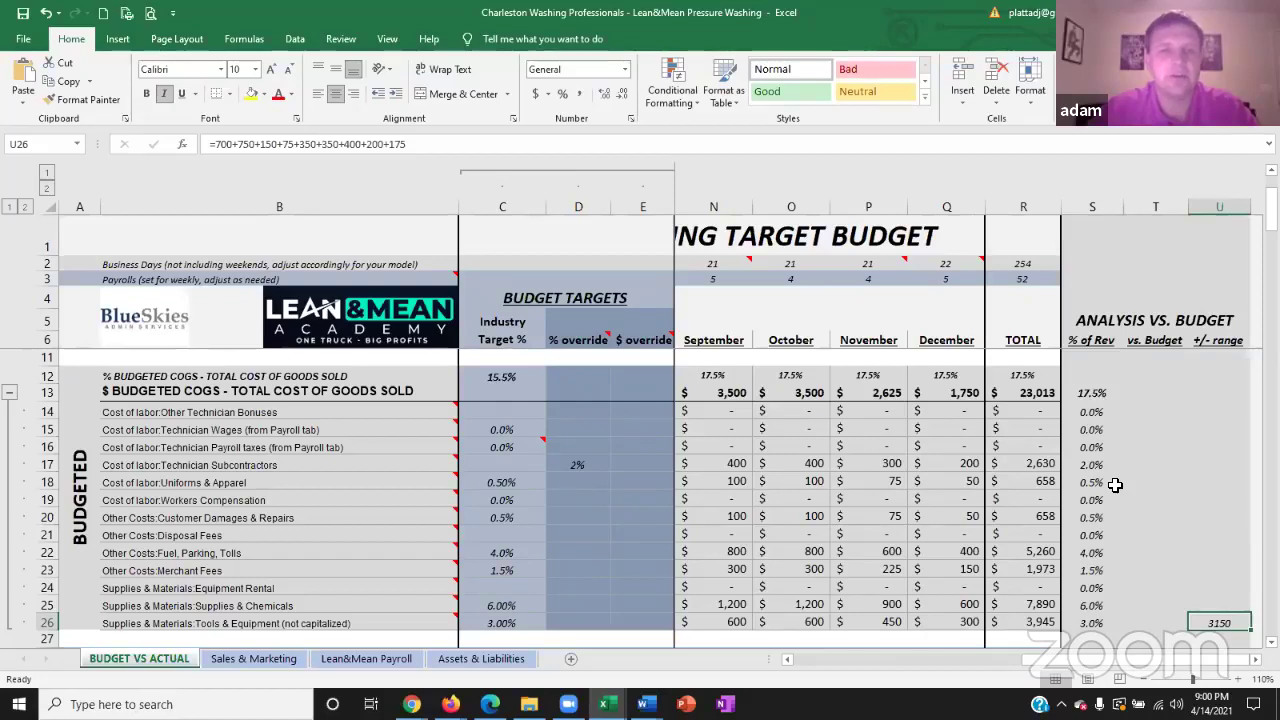
key("F2")
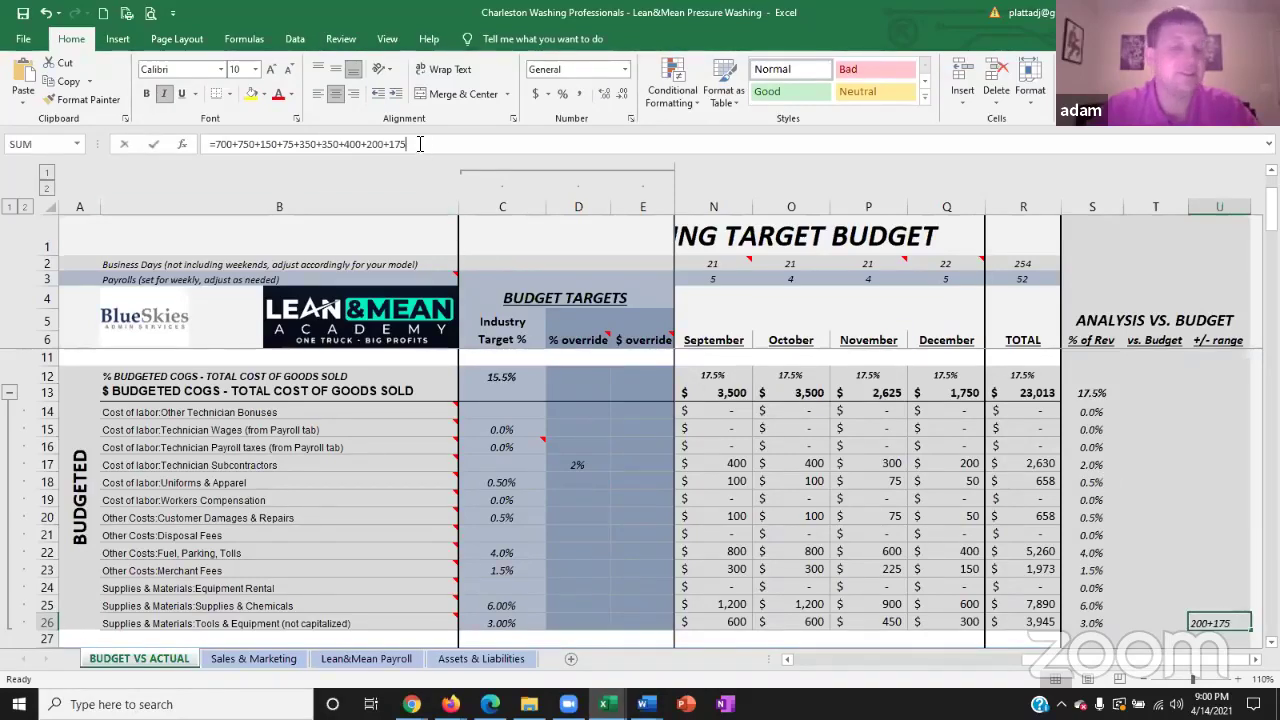
type("+")
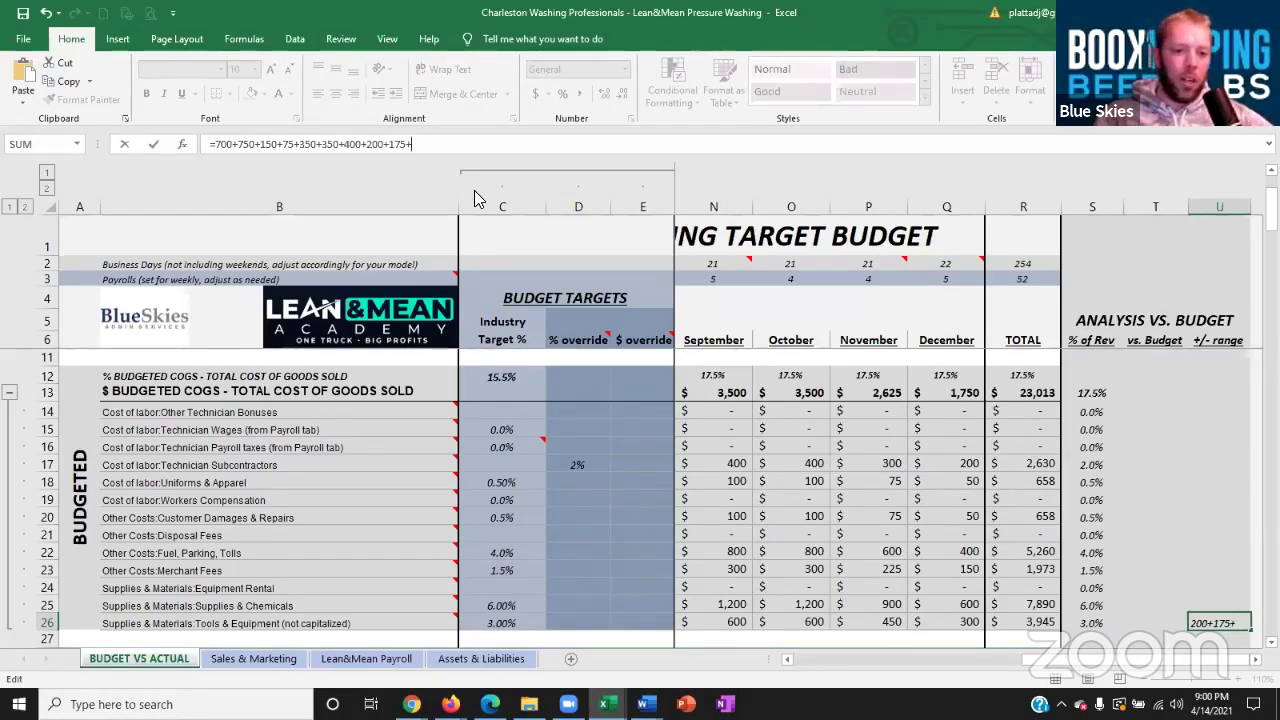
type("2500")
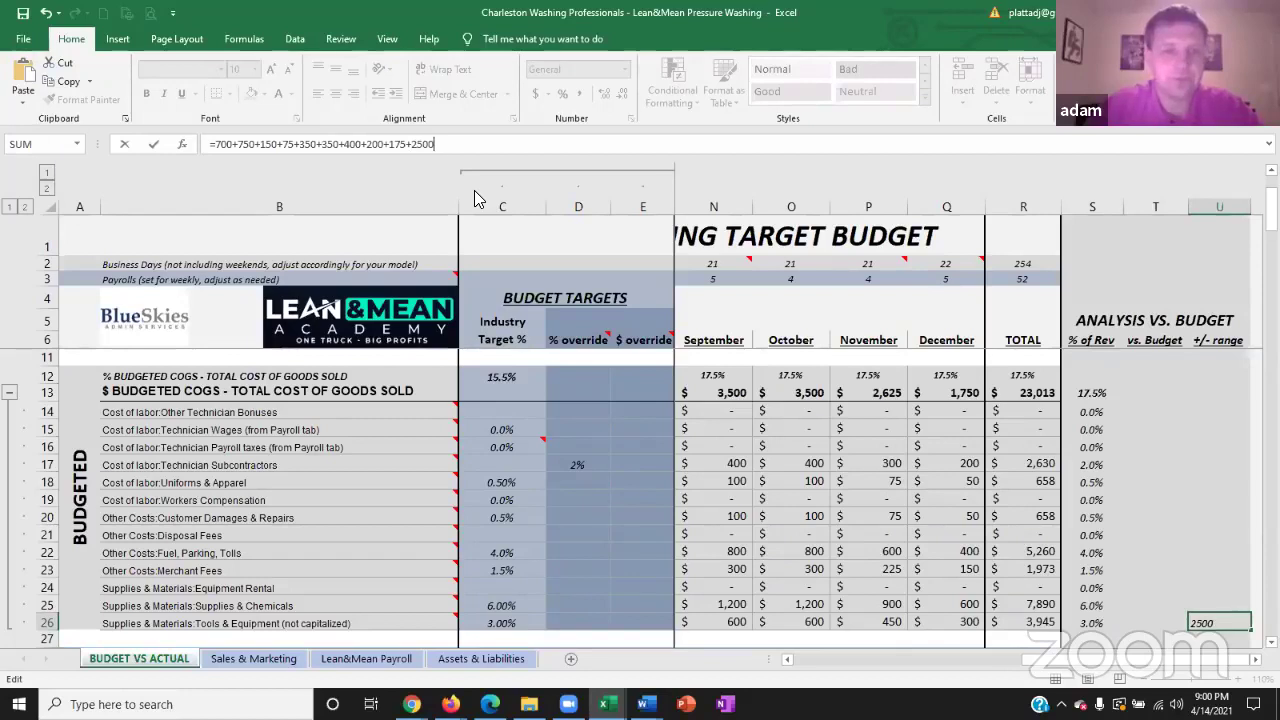
key("Return")
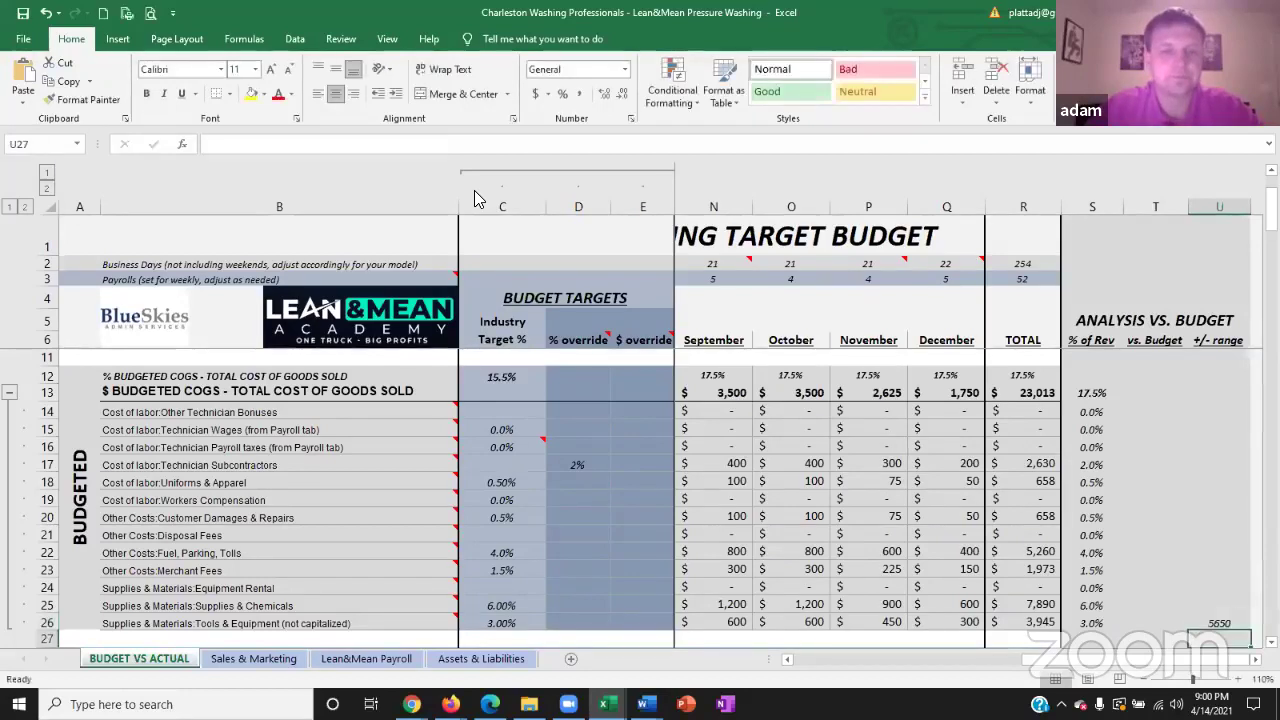
- Set the industry target for Tools & Equipment (not capitalized) to 6%
left_click(1224, 620)
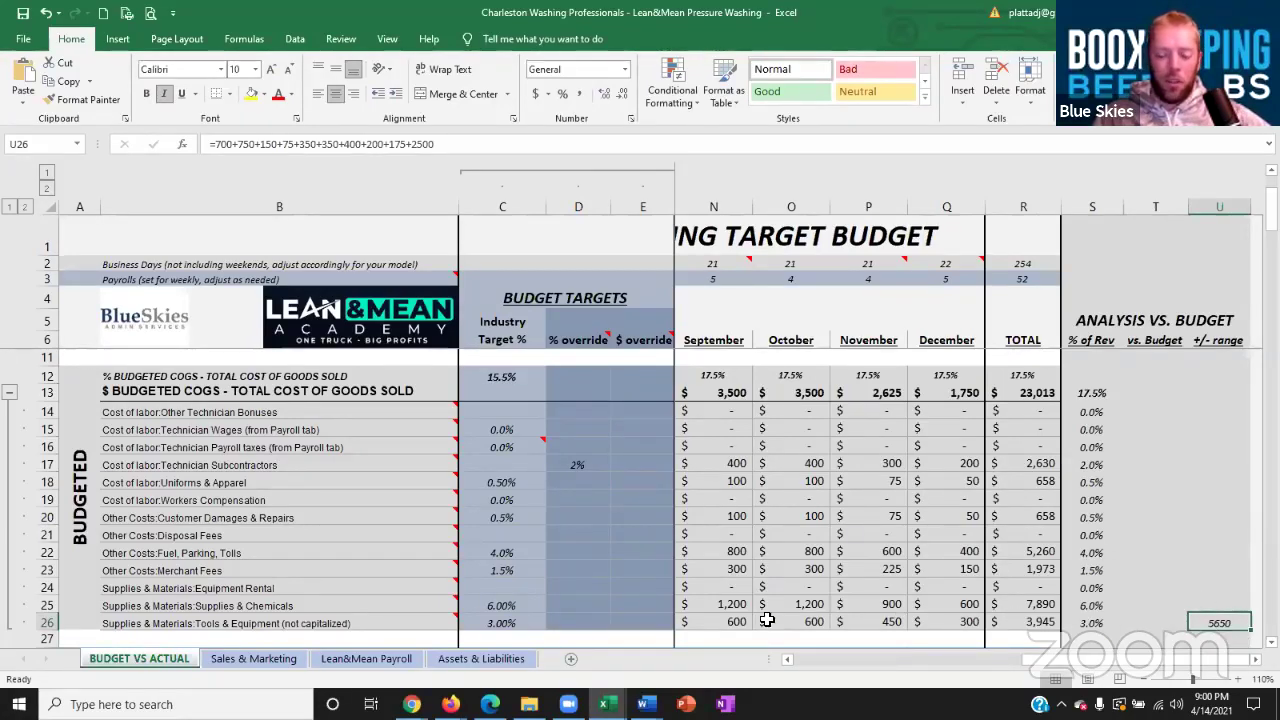
left_click(501, 617)
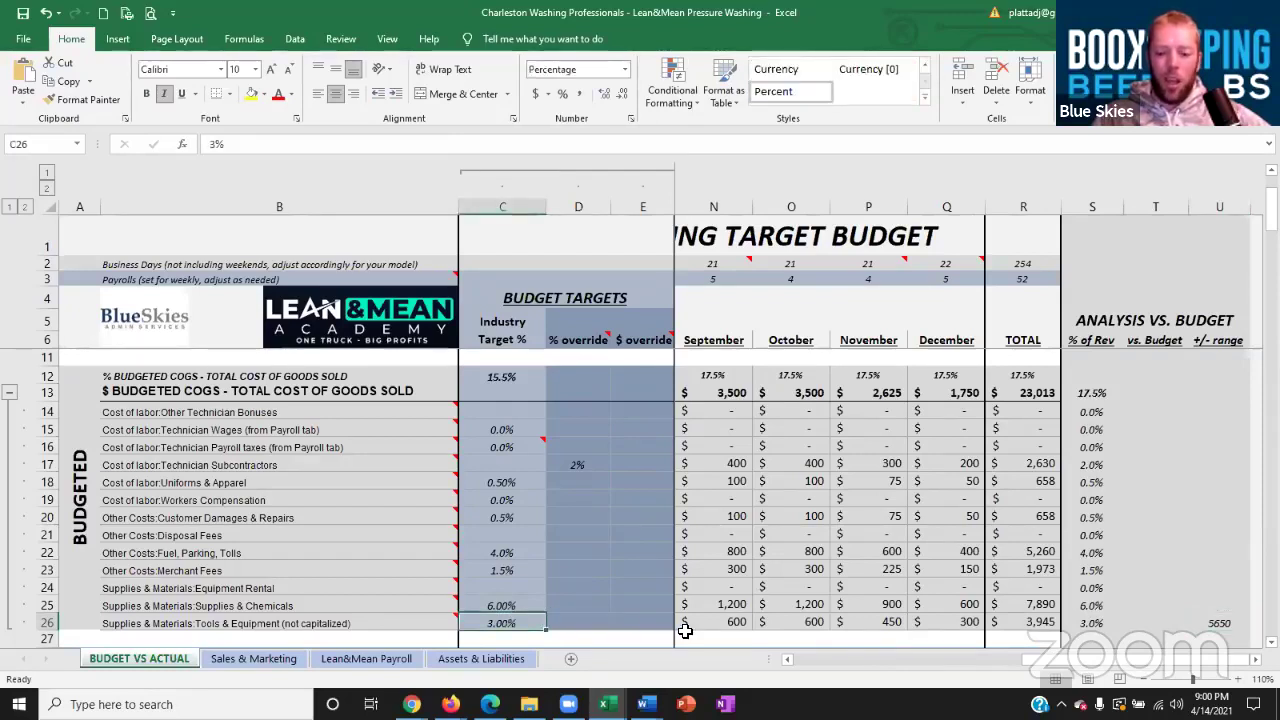
type("6")
key("Return")
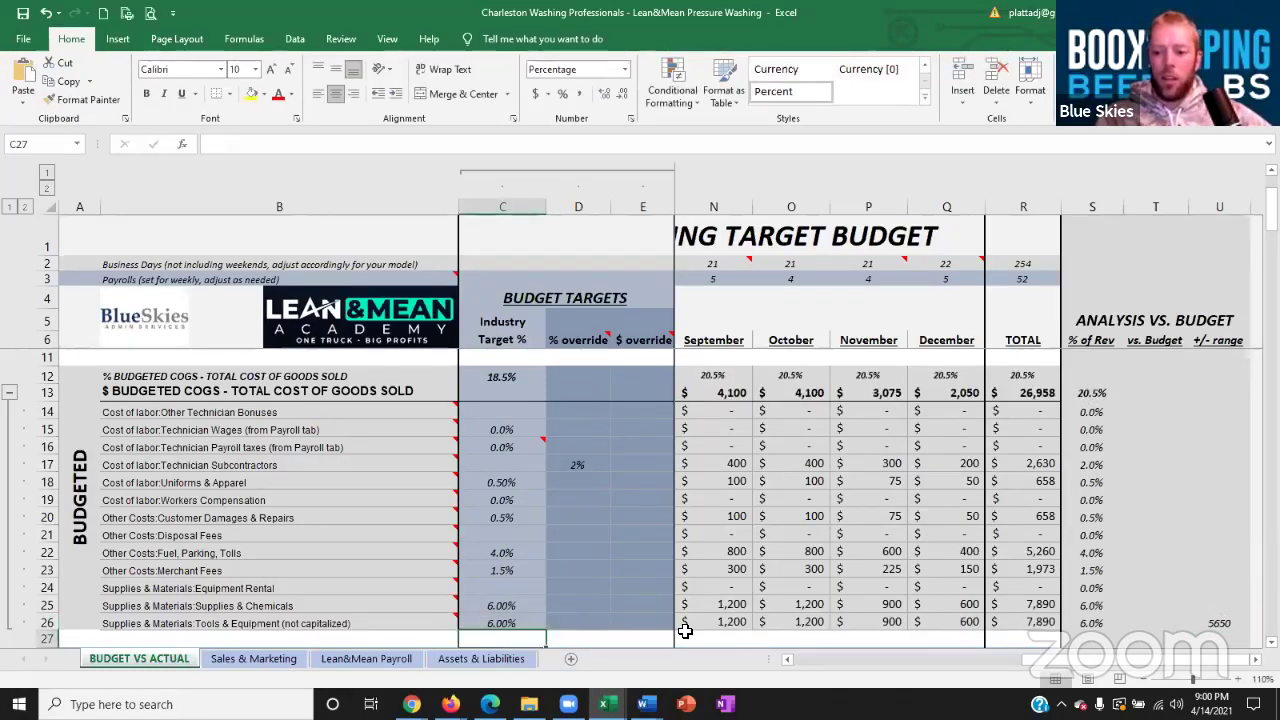
- Set the industry target for Tools & Equipment (not capitalized) to 5% and check the line's annual total
left_click(520, 622)
type("5")
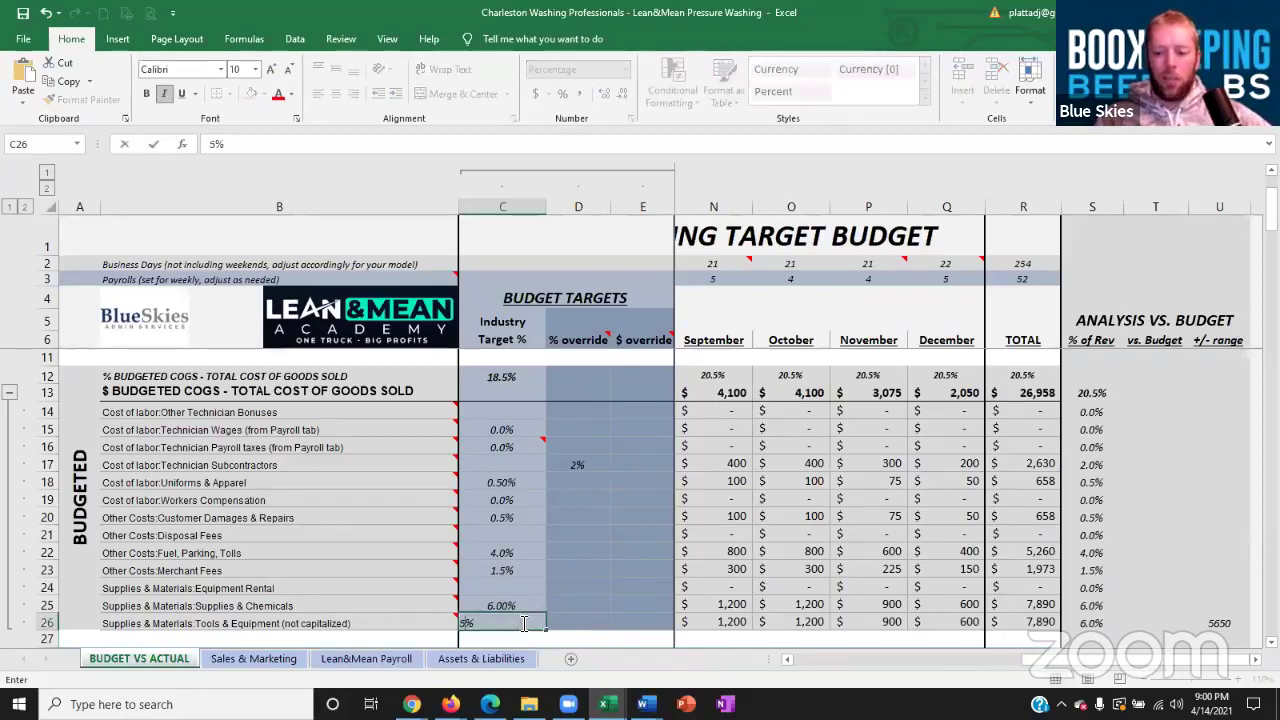
key("Return")
left_click(1040, 622)
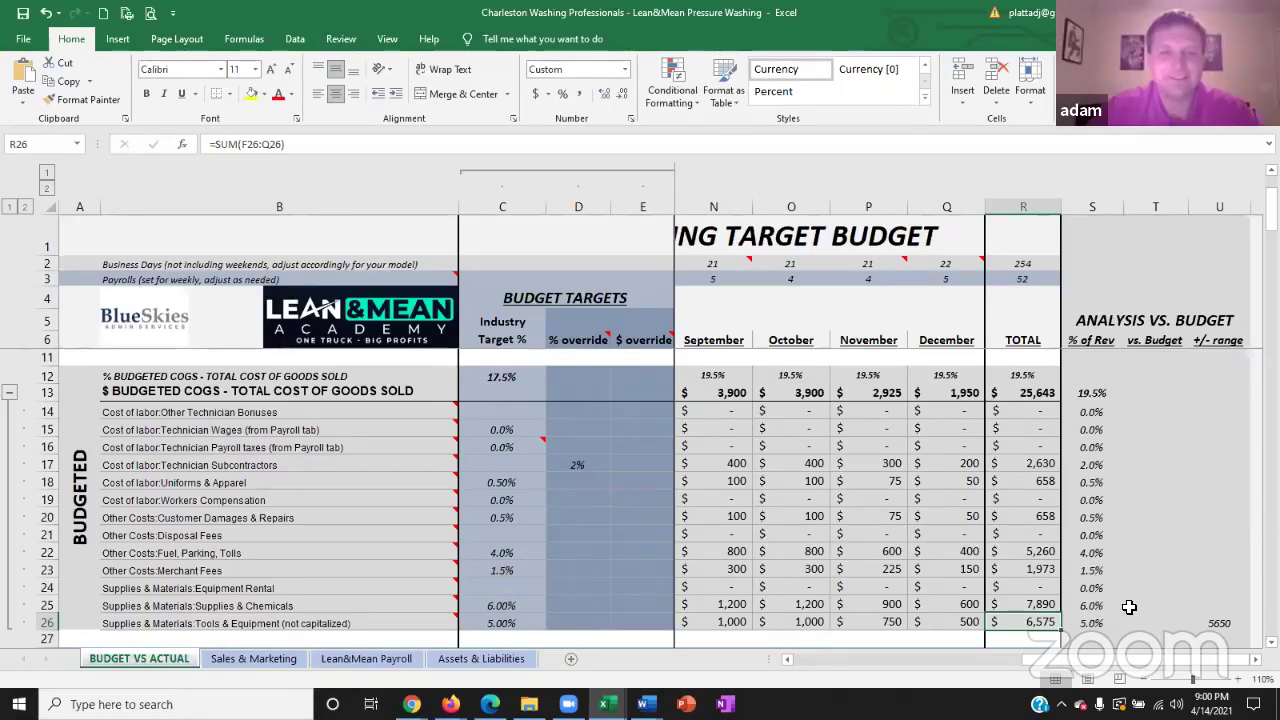
- Review the actual cost of goods sold section and the annual budgeted gross profit with its margin
scroll(664, 542, "down", 1)
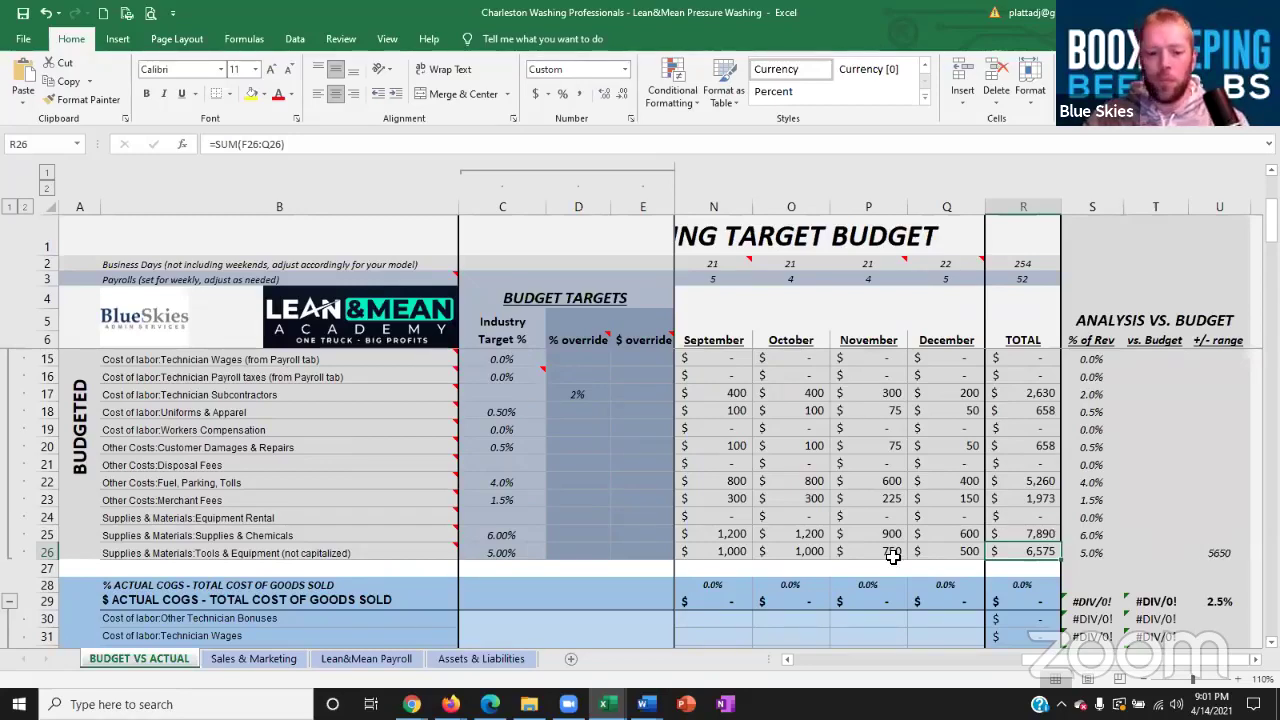
scroll(889, 552, "down", 1)
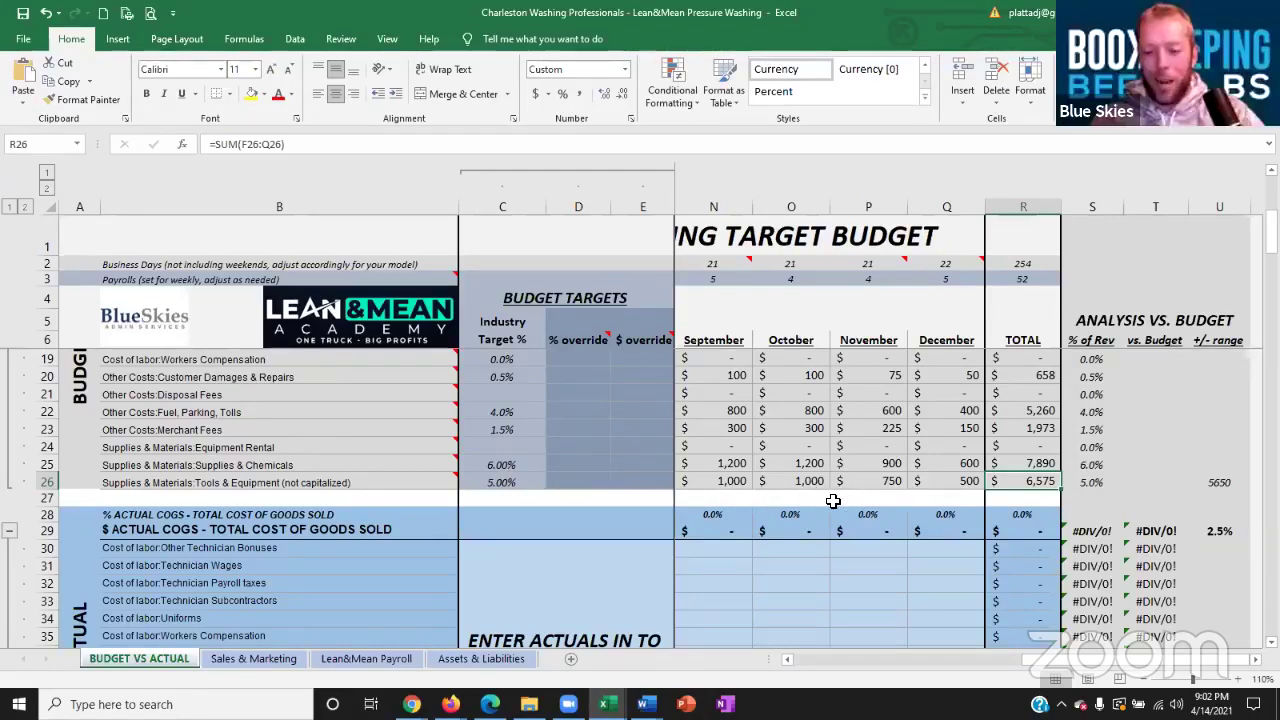
scroll(833, 498, "down", 4)
scroll(835, 496, "up", 1)
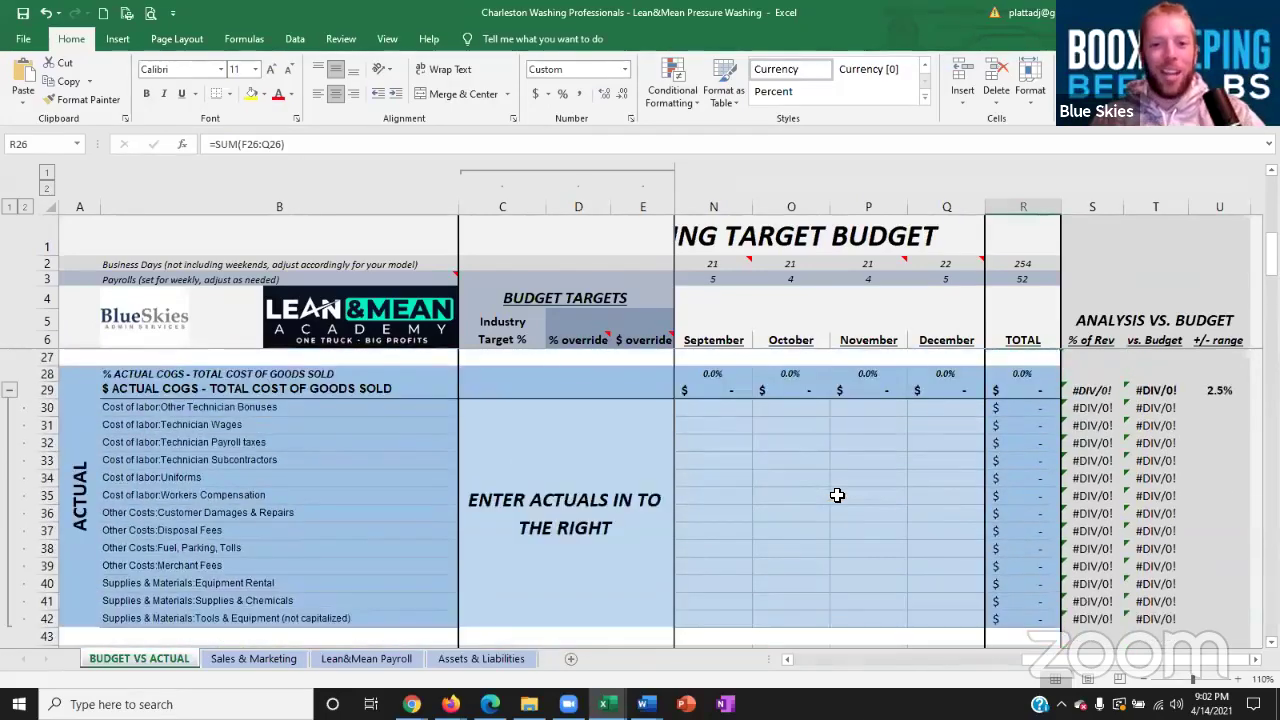
scroll(837, 495, "down", 1)
scroll(837, 495, "up", 3)
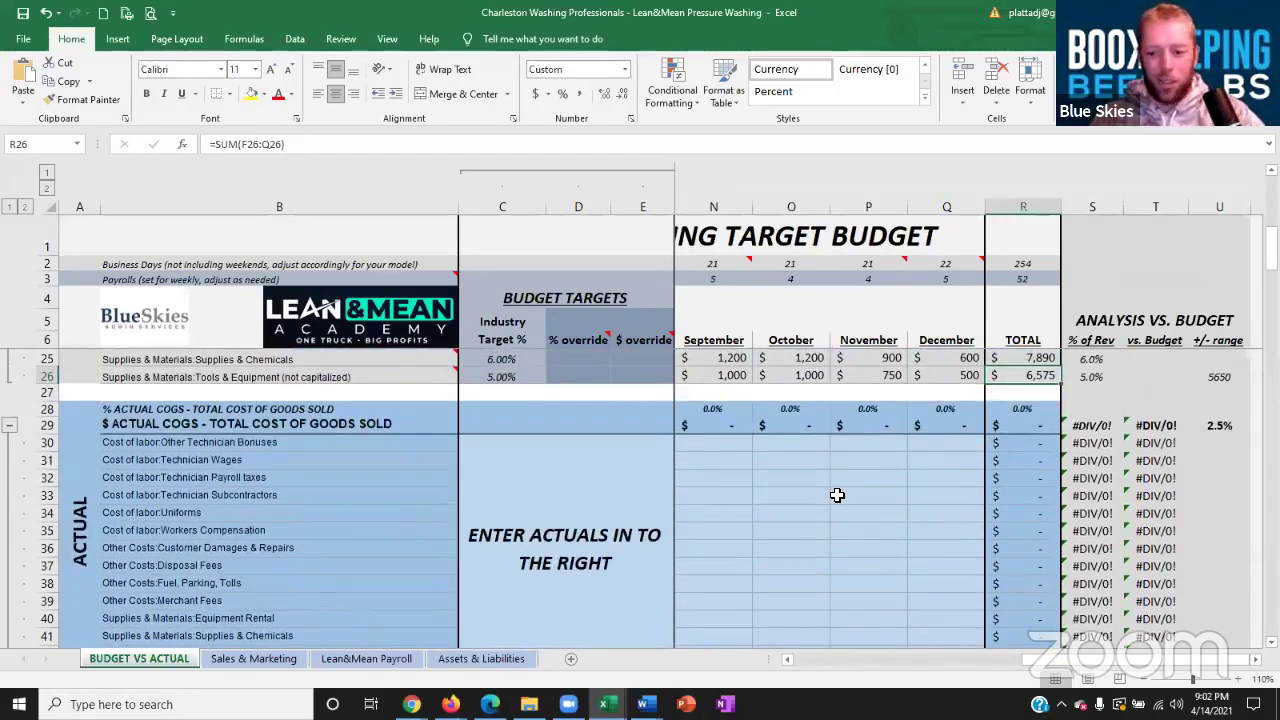
scroll(837, 495, "down", 4)
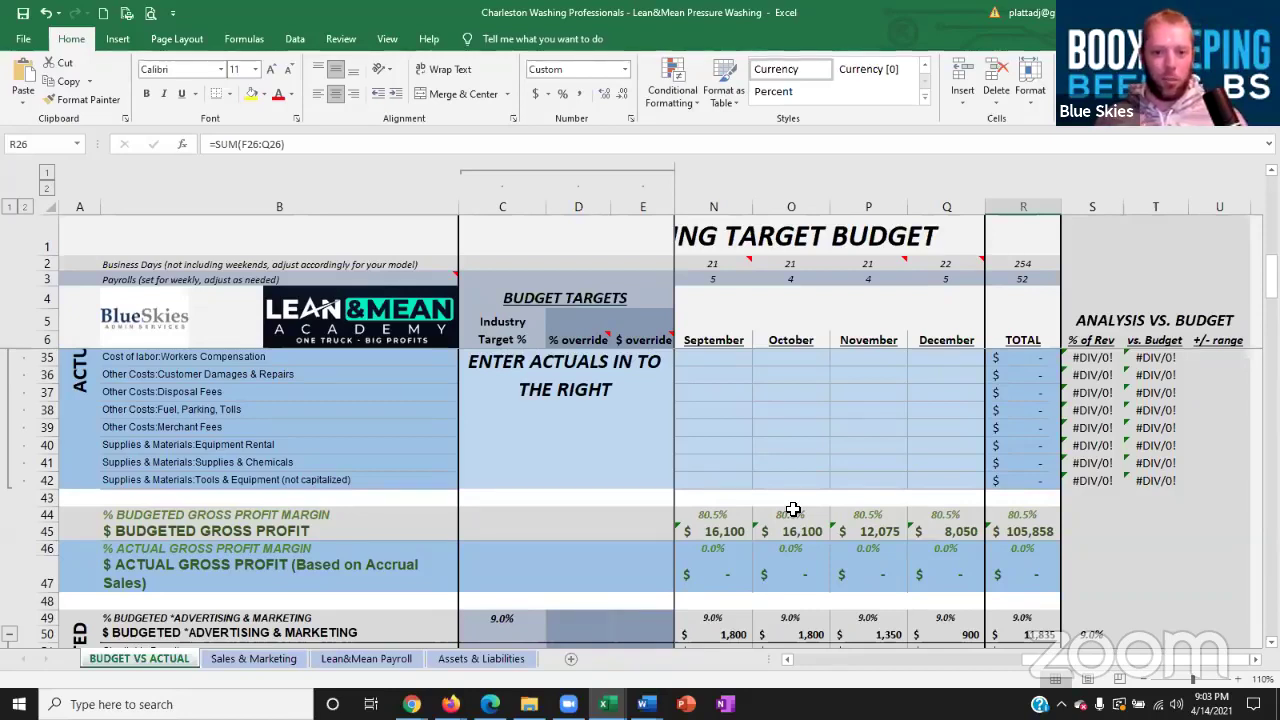
left_click(1003, 531)
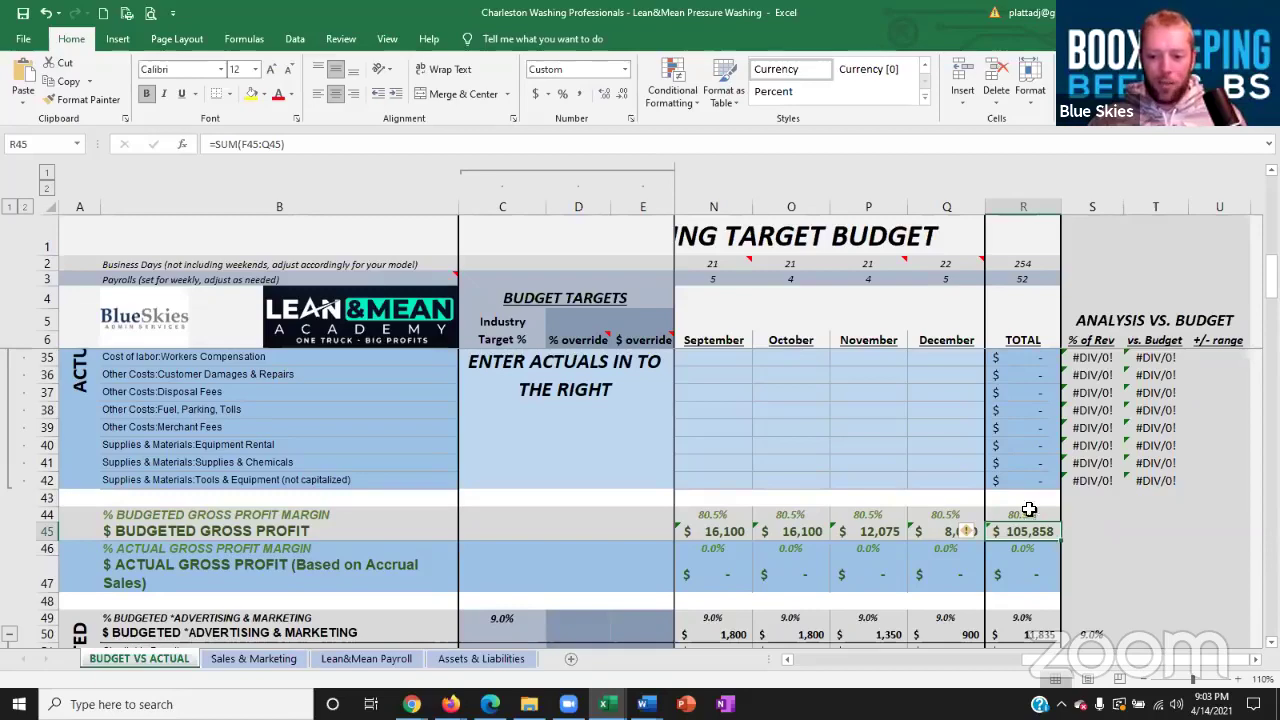
- Examine the budgeted Advertising & Marketing lines from January onward and the industry target for Marketing Software & Website
scroll(871, 523, "down", 1)
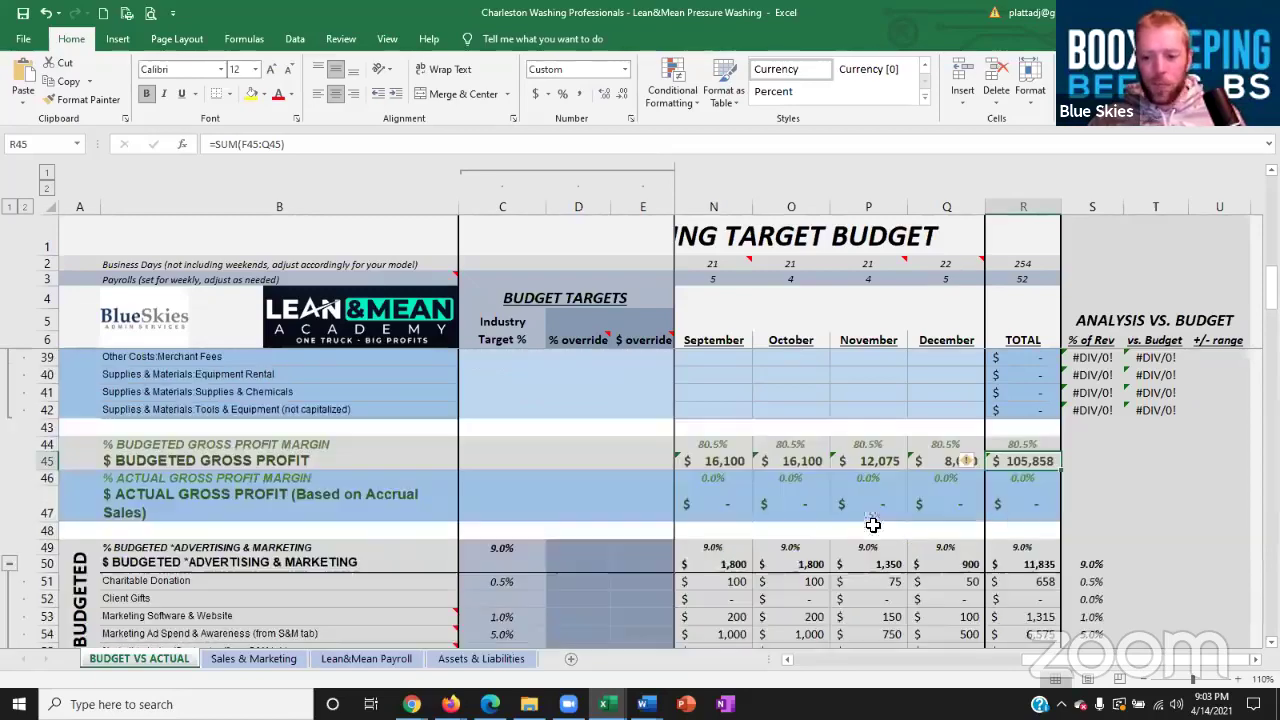
scroll(857, 534, "down", 1)
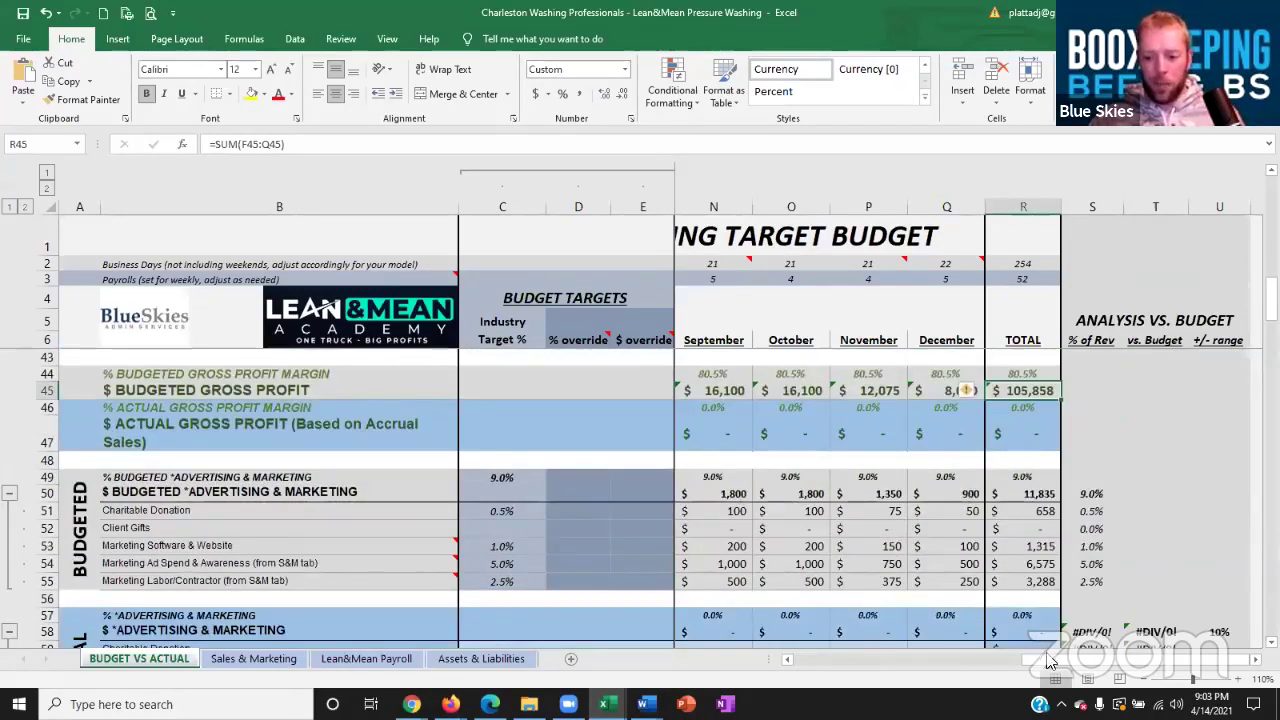
left_click_drag(1045, 660, 805, 668)
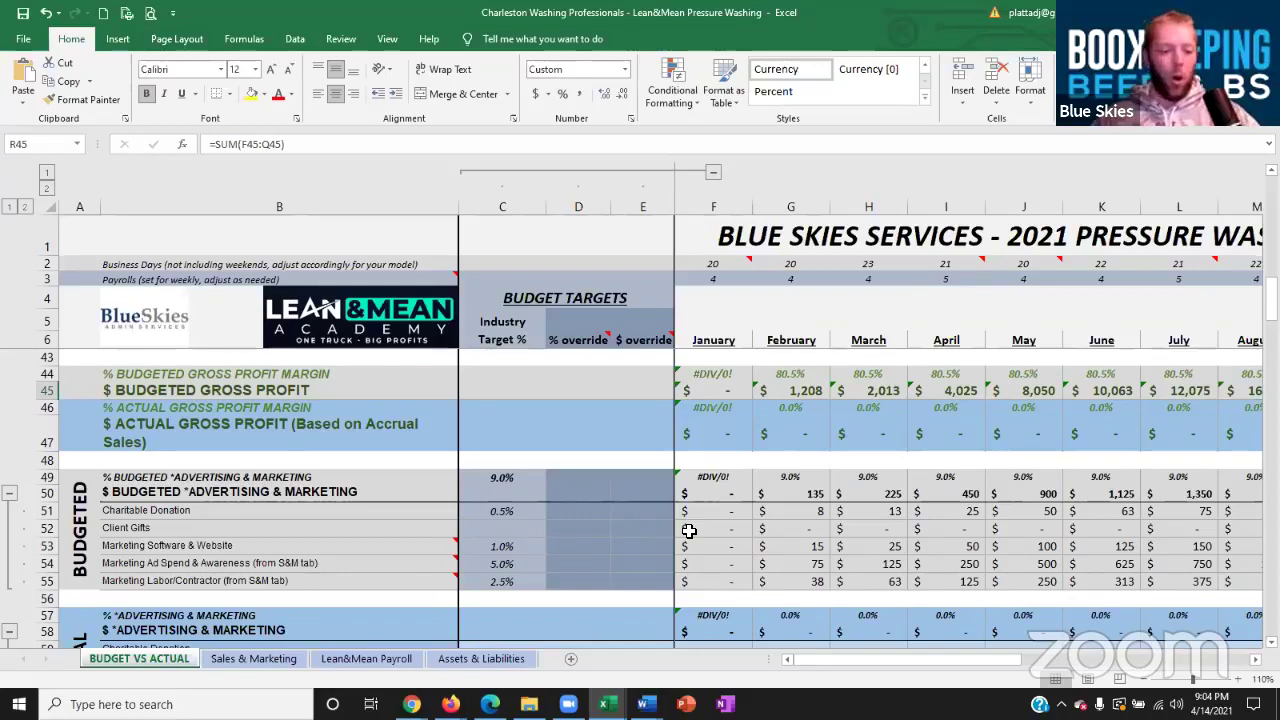
left_click(522, 548)
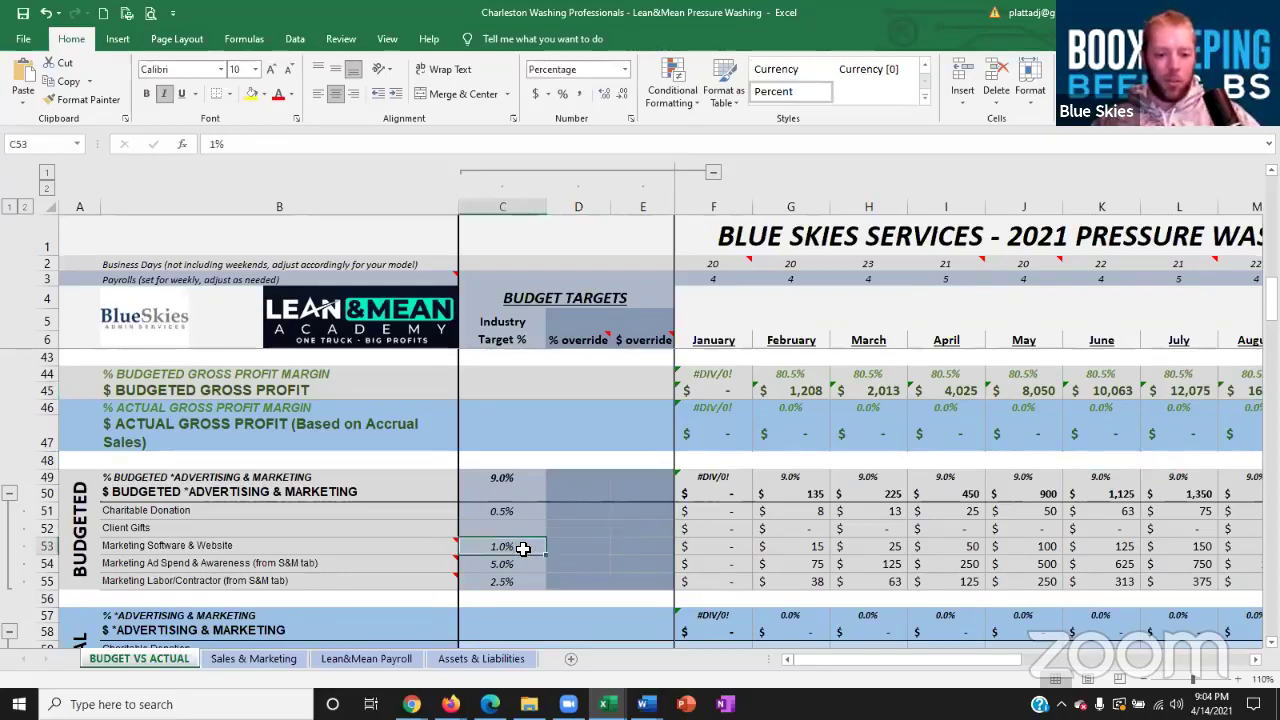
- Check the Advertising & Marketing industry targets and set the dollar override for Marketing Software & Website to 395
left_click(527, 512)
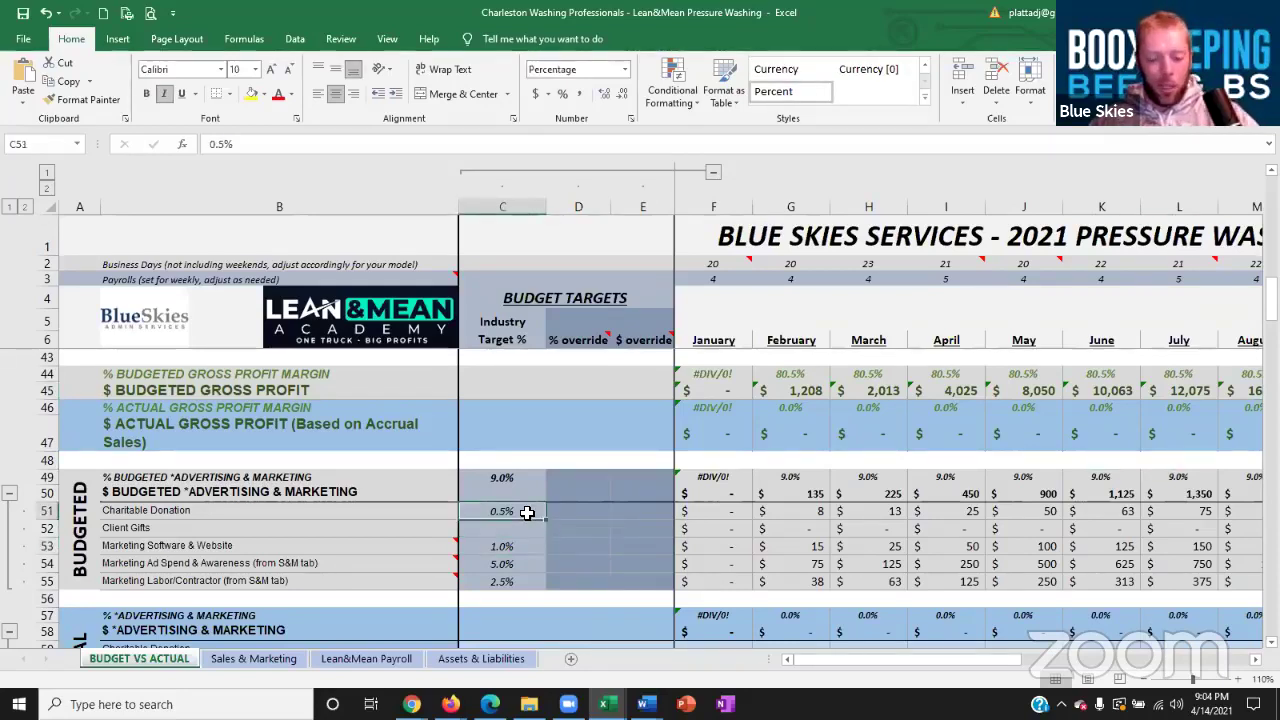
left_click(523, 563)
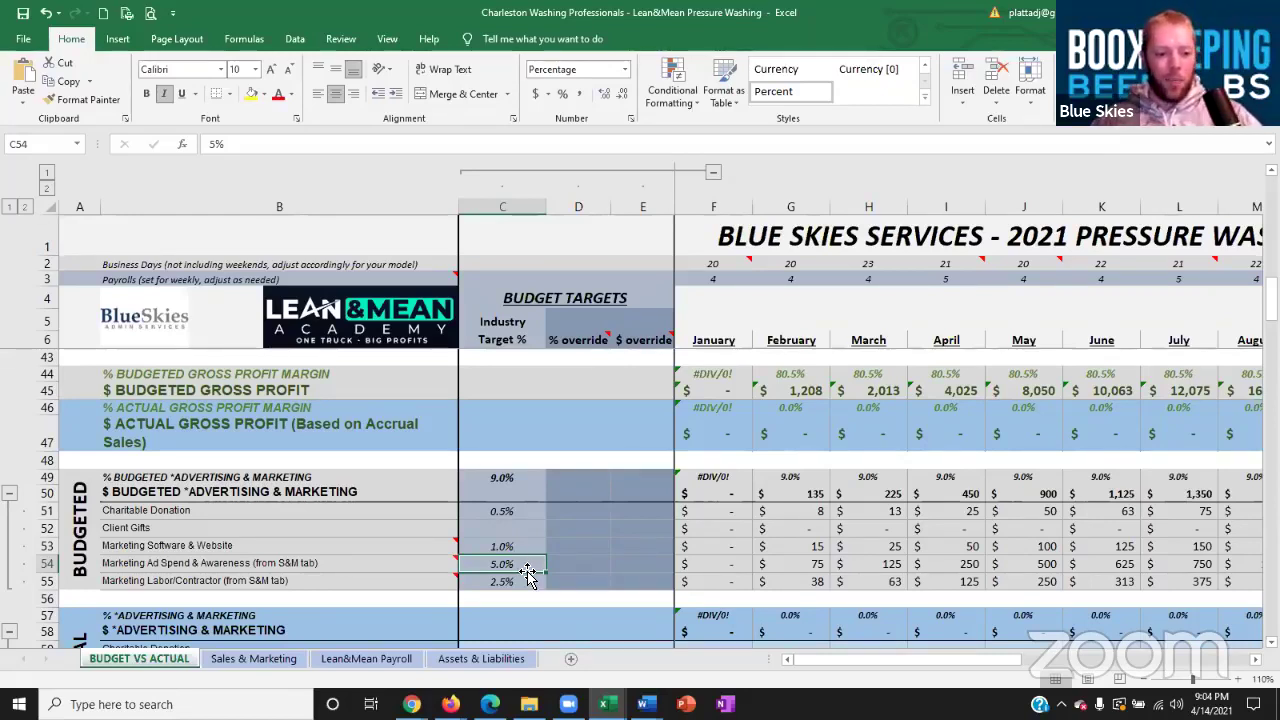
left_click(530, 581)
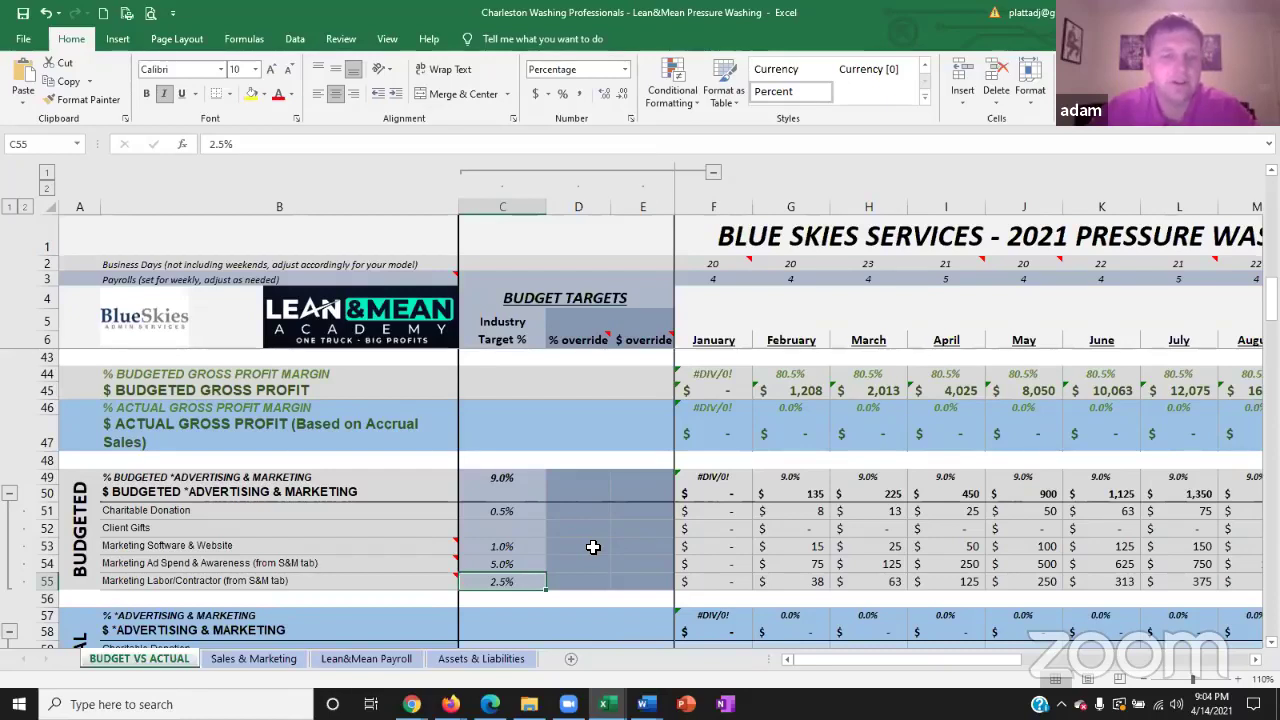
left_click(643, 547)
type("395")
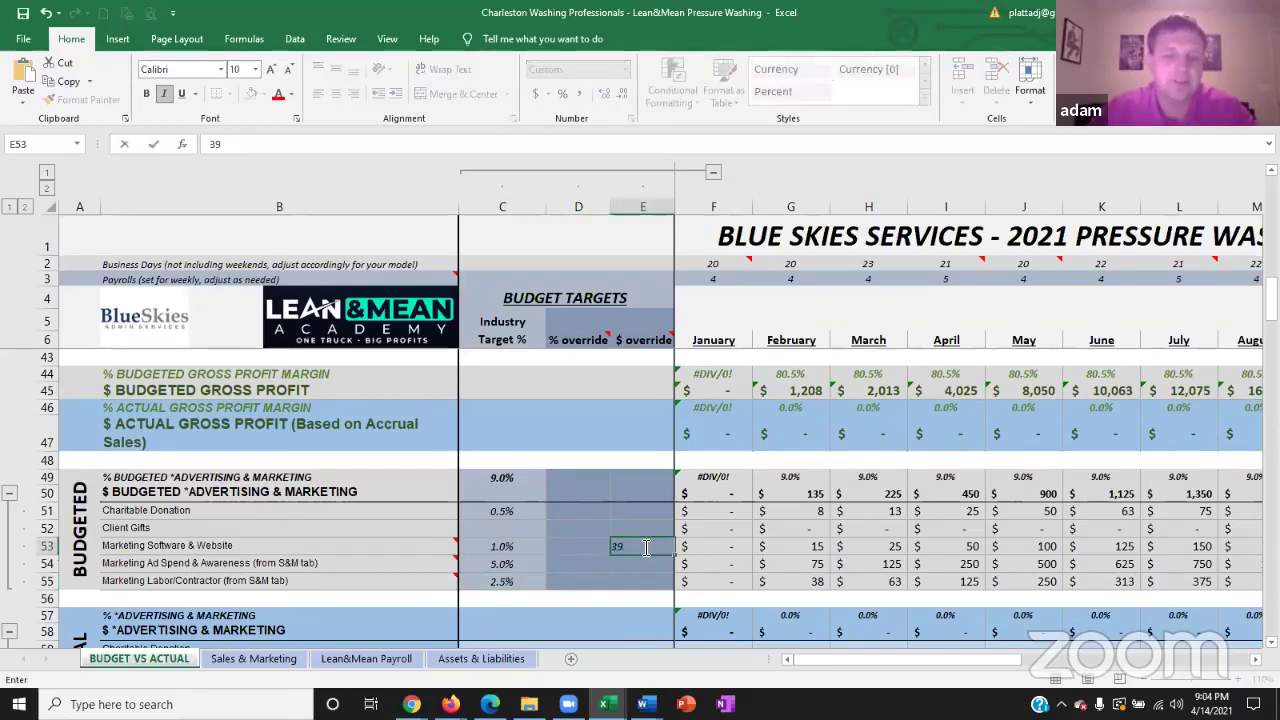
key("Return")
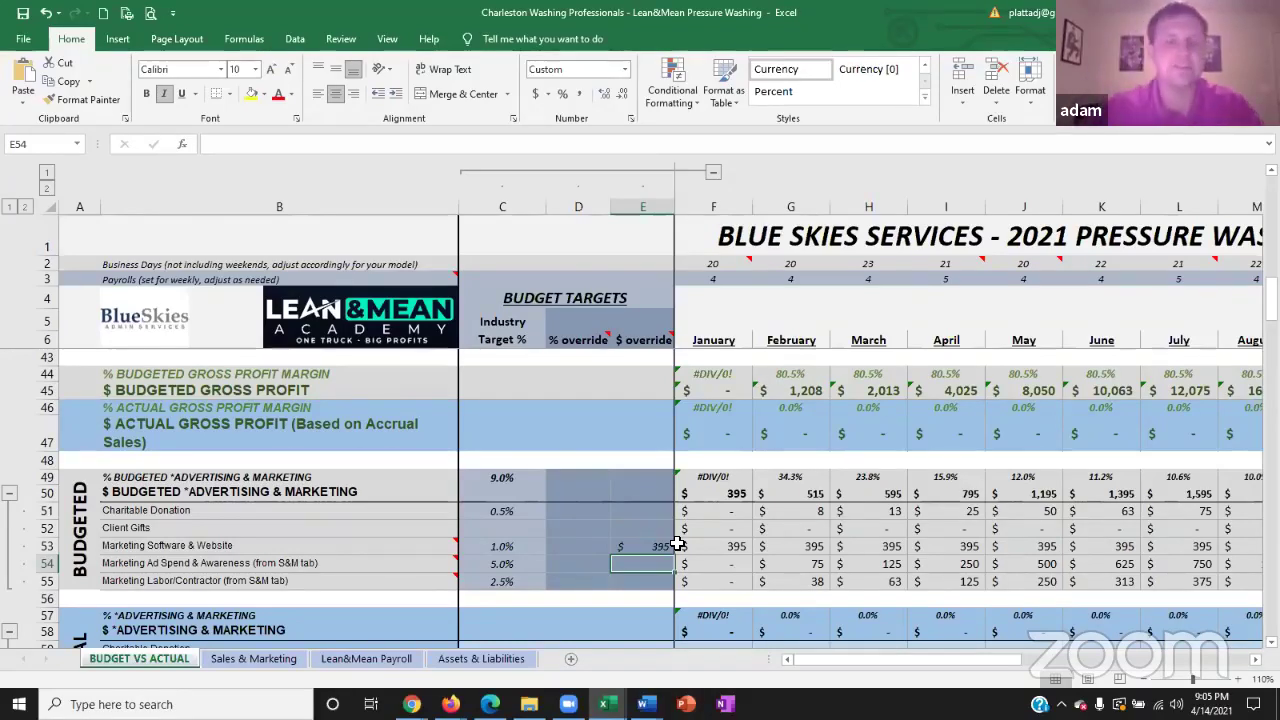
- Set the dollar override for Marketing Ad Spend & Awareness to 500 and clear the override for Marketing Software & Website
type("500")
key("Return")
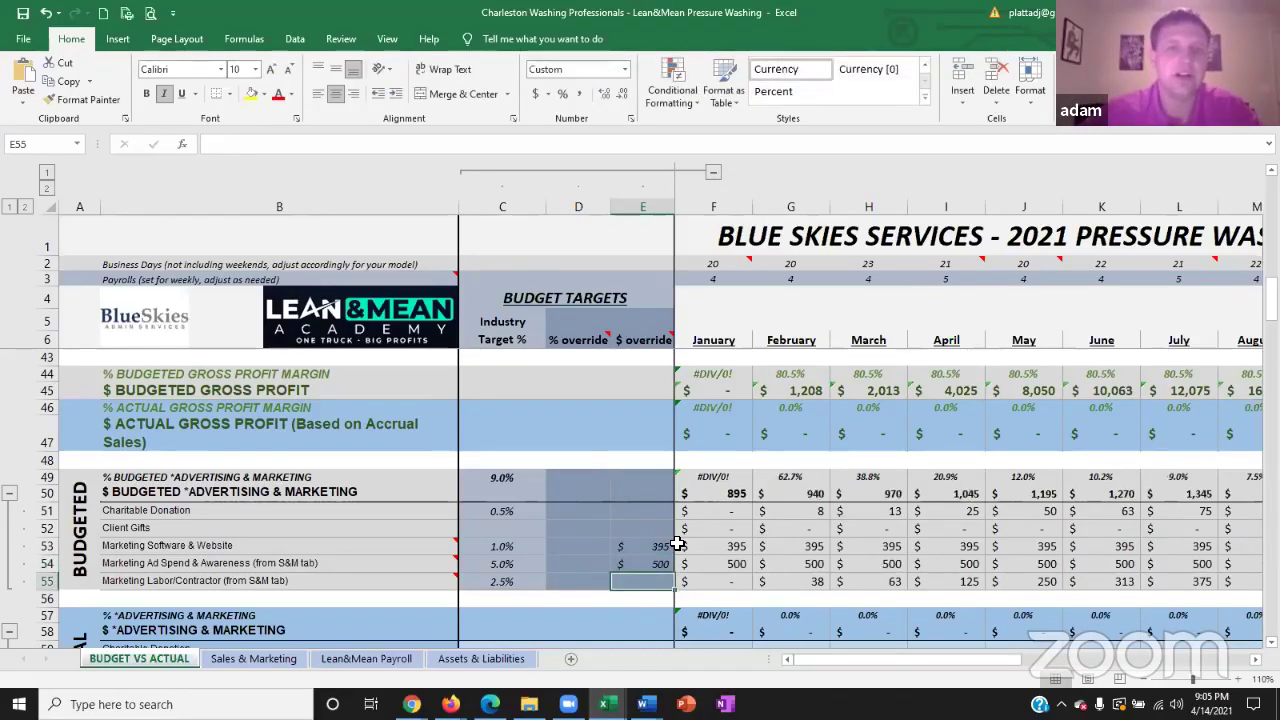
left_click(665, 545)
key("Delete")
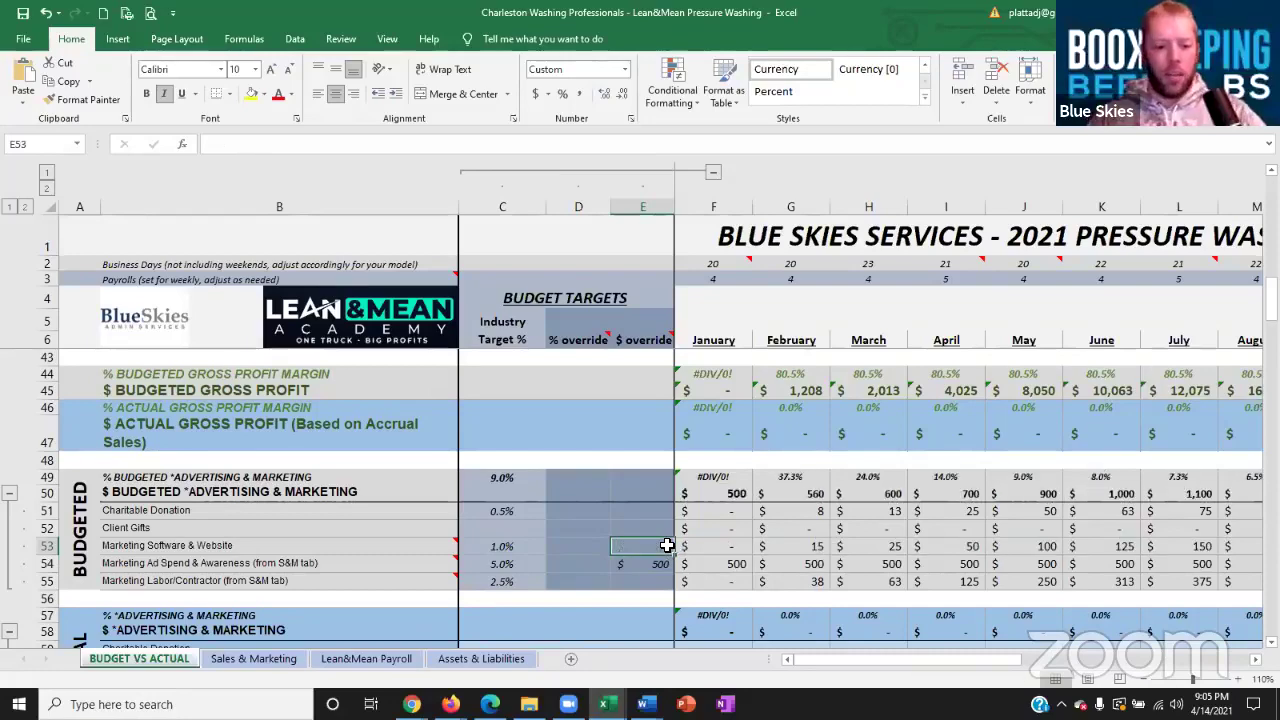
- Set the dollar override for Marketing Labor/Contractor to 395
left_click(643, 581)
type("3")
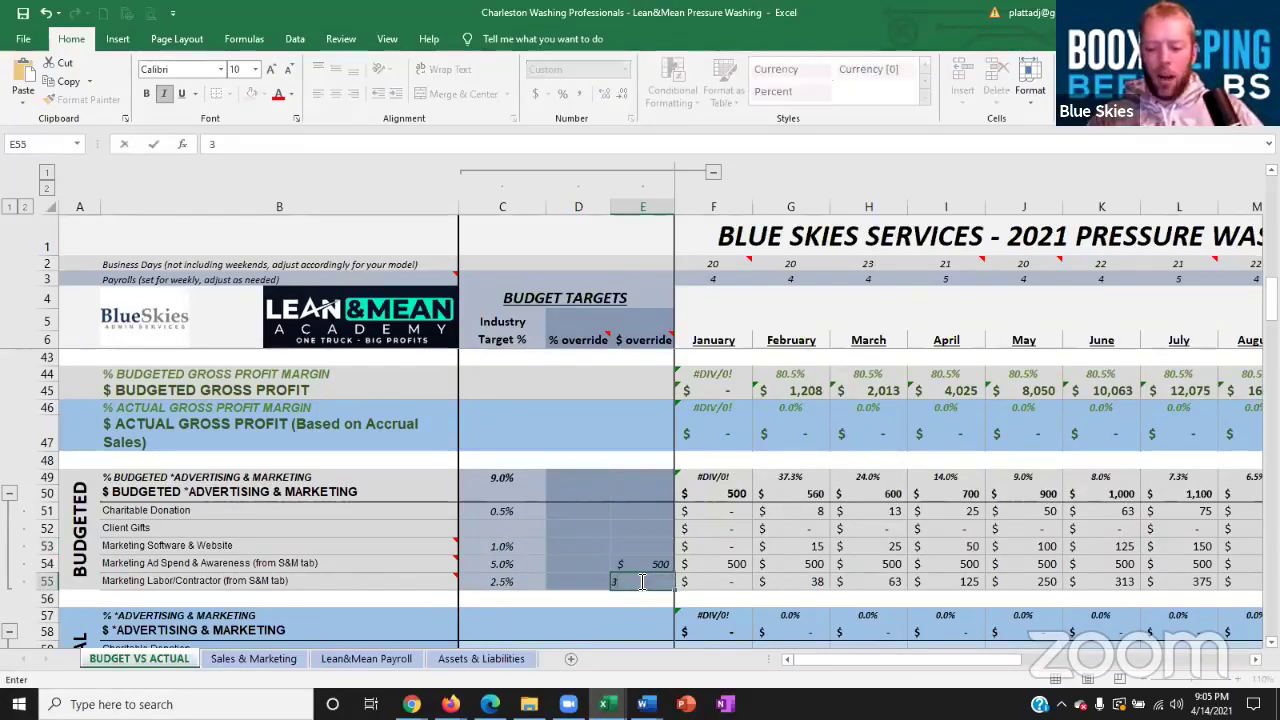
type("95")
key("Return")
left_click(643, 580)
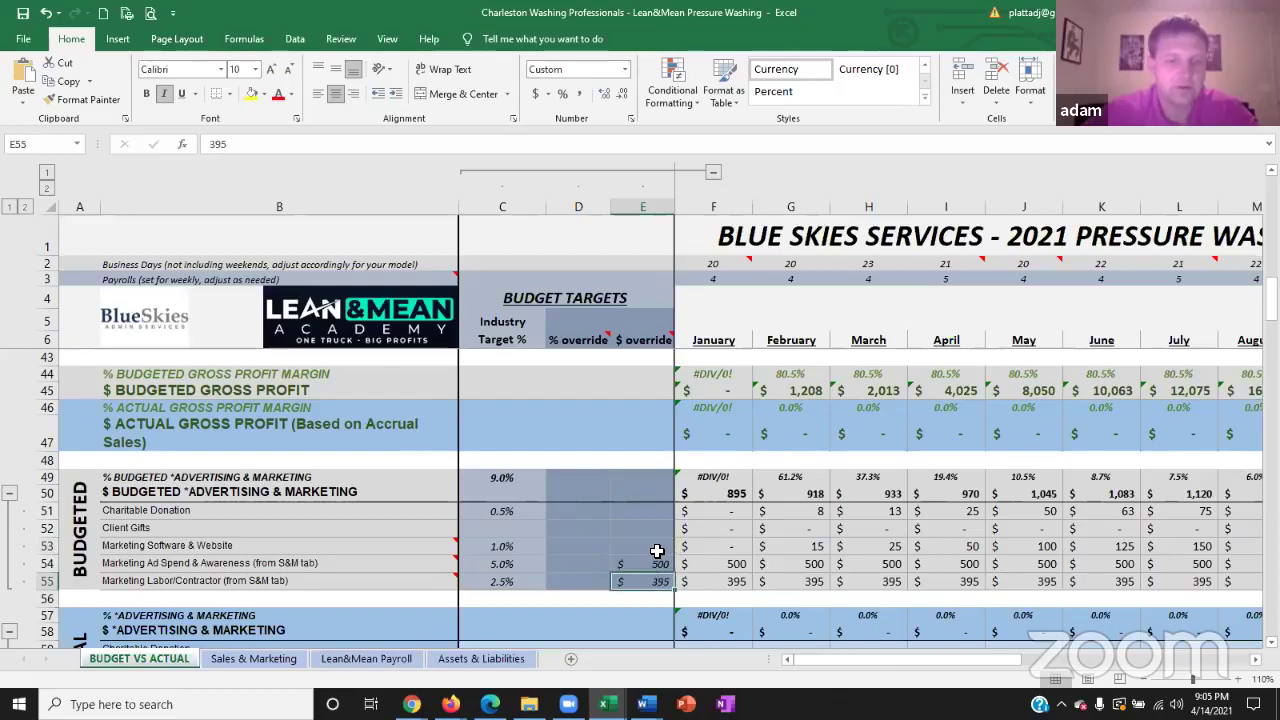
- Set the dollar override for Marketing Software & Website to .00001 so its industry target no longer applies
left_click(656, 551)
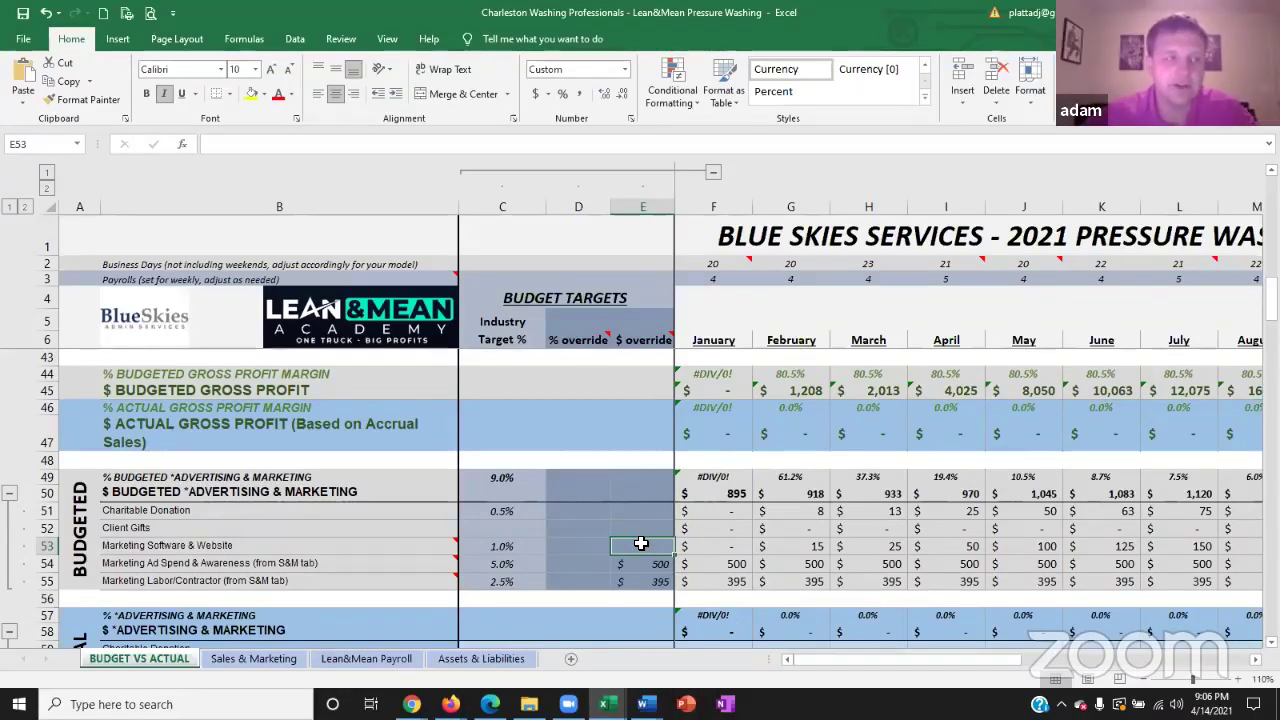
type(".00001")
key("Return")
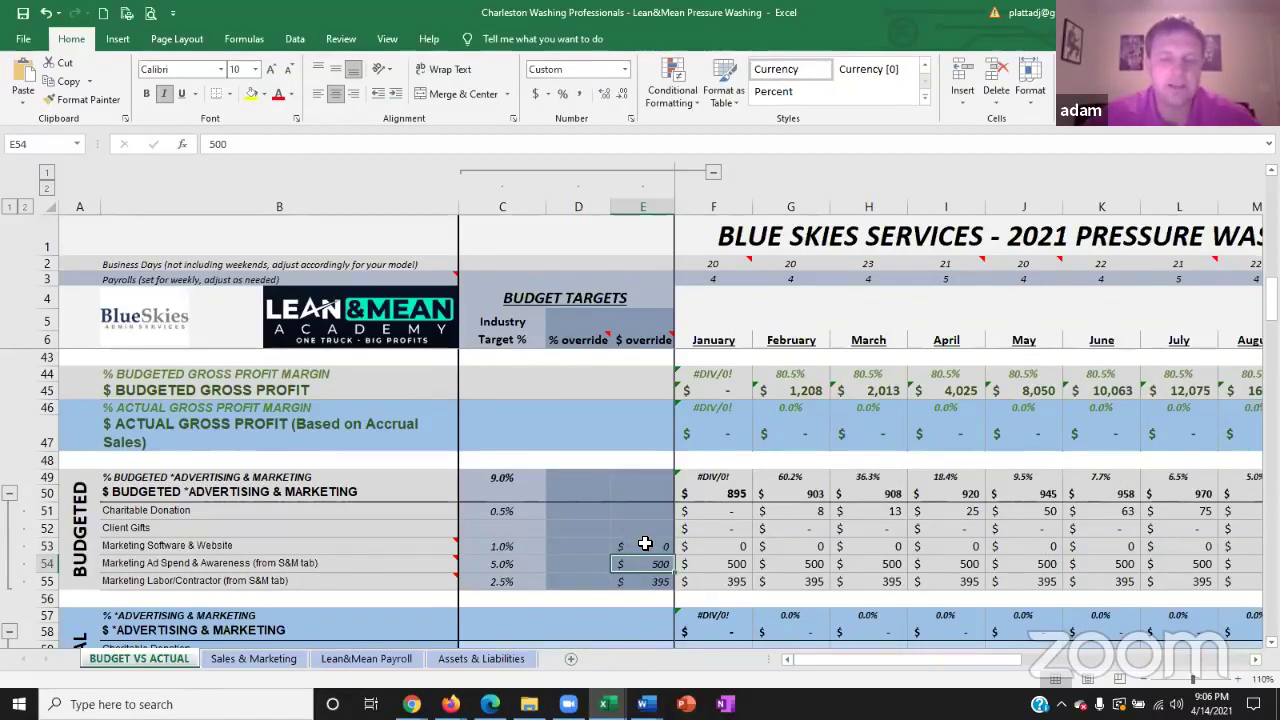
- Turn the dollar override for Marketing Labor/Contractor into the formula =395
left_click(655, 582)
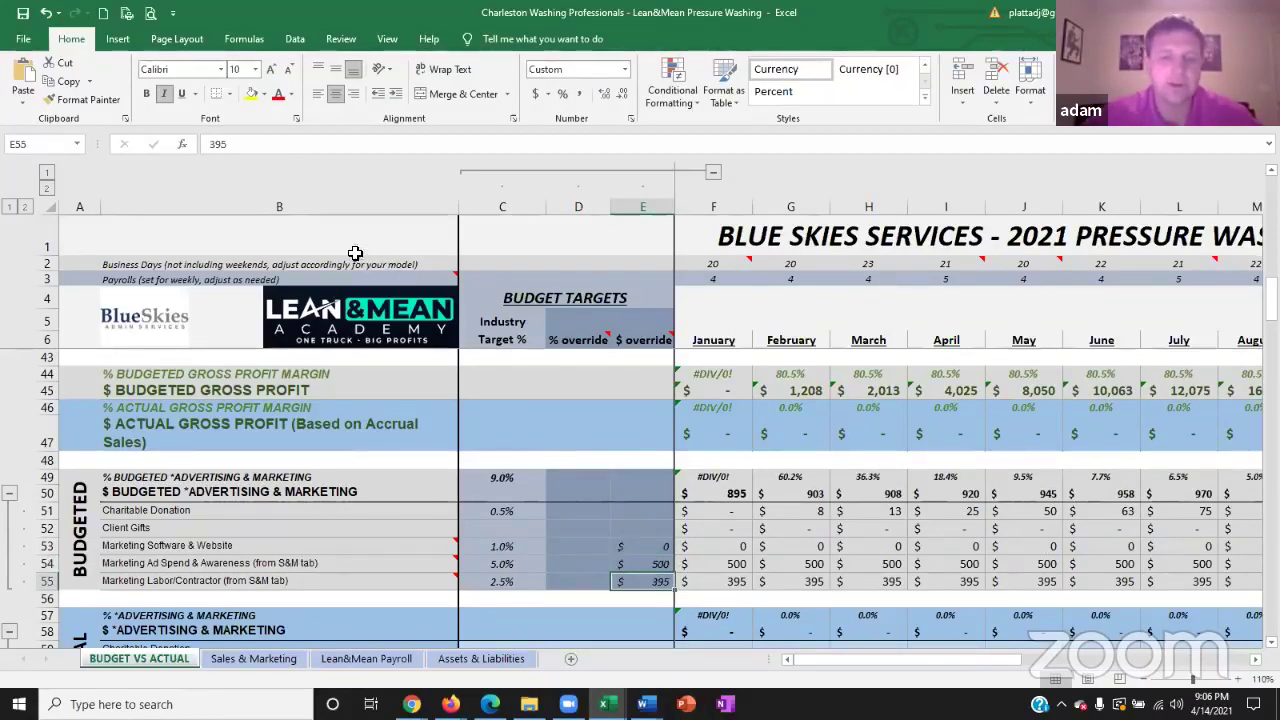
left_click(213, 144)
type("=")
left_click(282, 144)
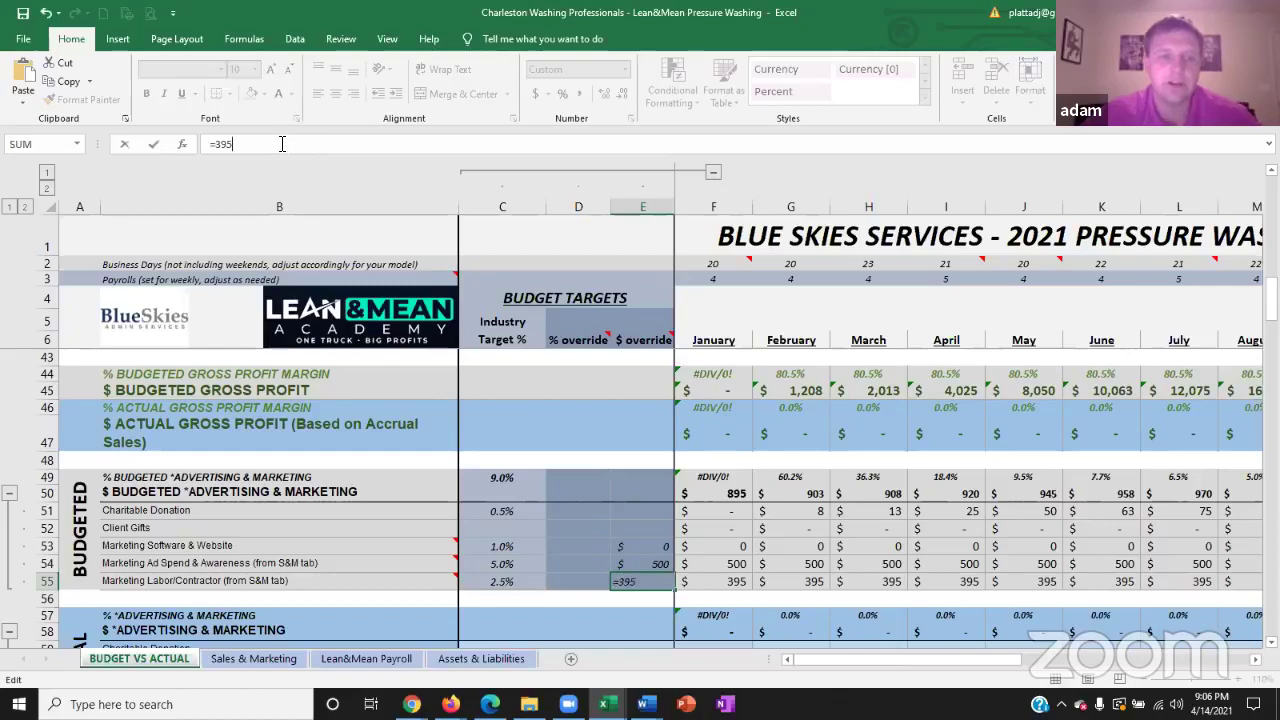
type("+")
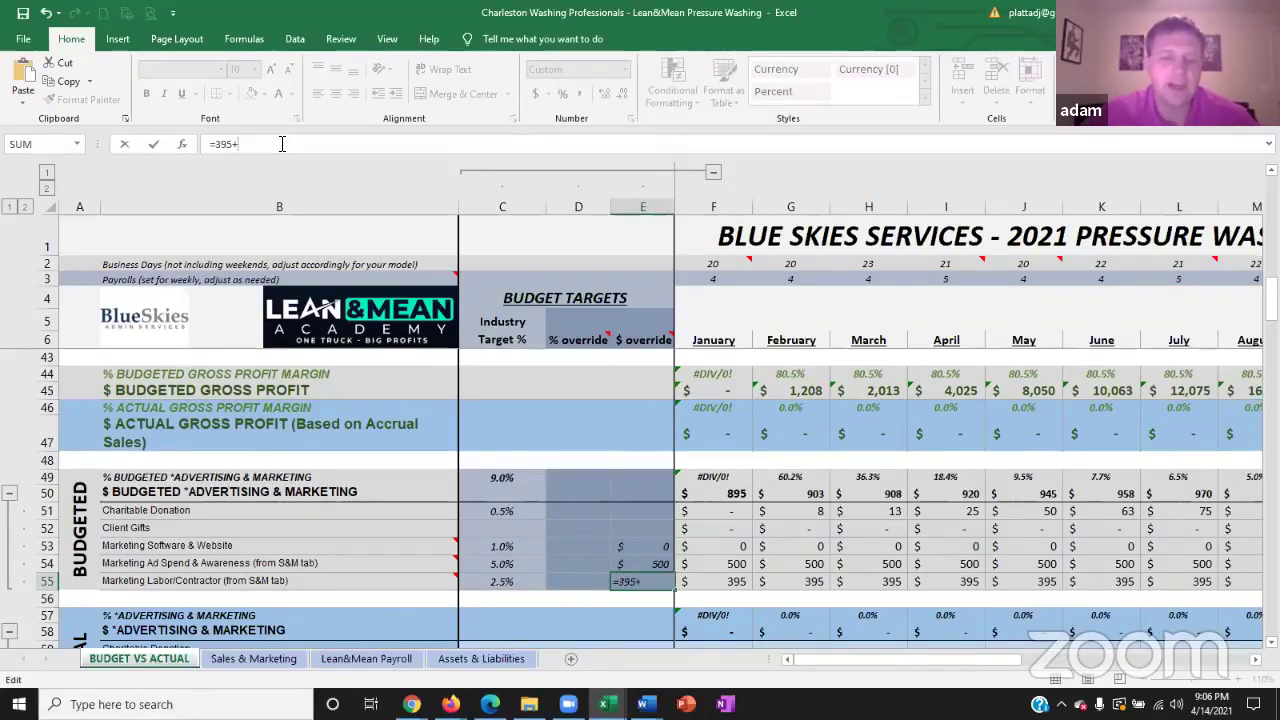
key("BackSpace")
key("Return")
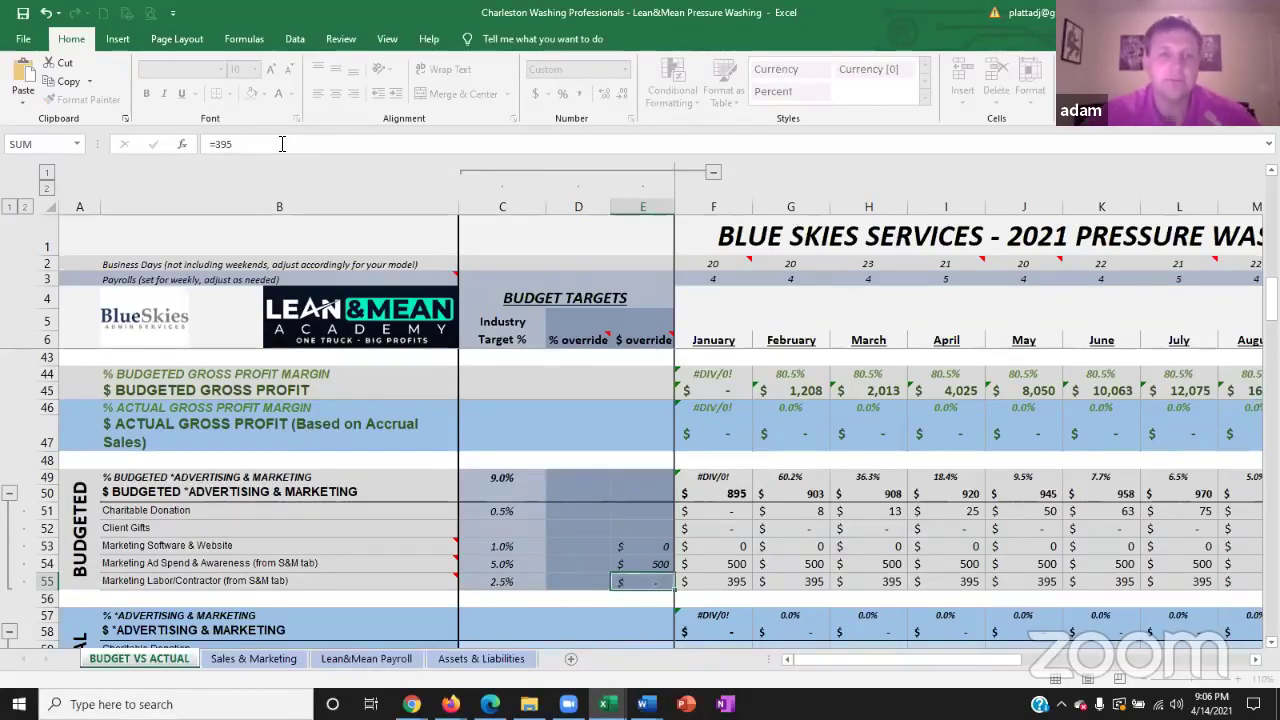
- Change the dollar override for Marketing Ad Spend & Awareness to =500+500 and check it against the Marketing Labor/Contractor override
left_click(650, 563)
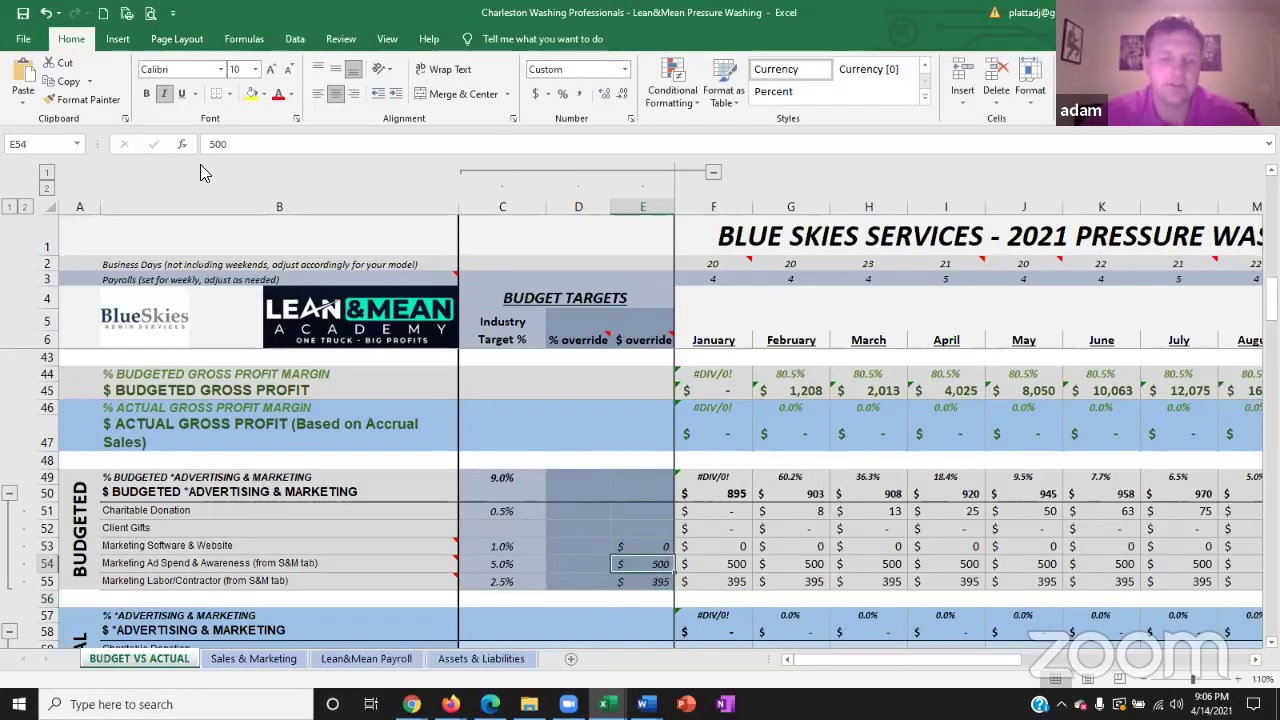
left_click(258, 146)
key("Home")
type("=")
key("End")
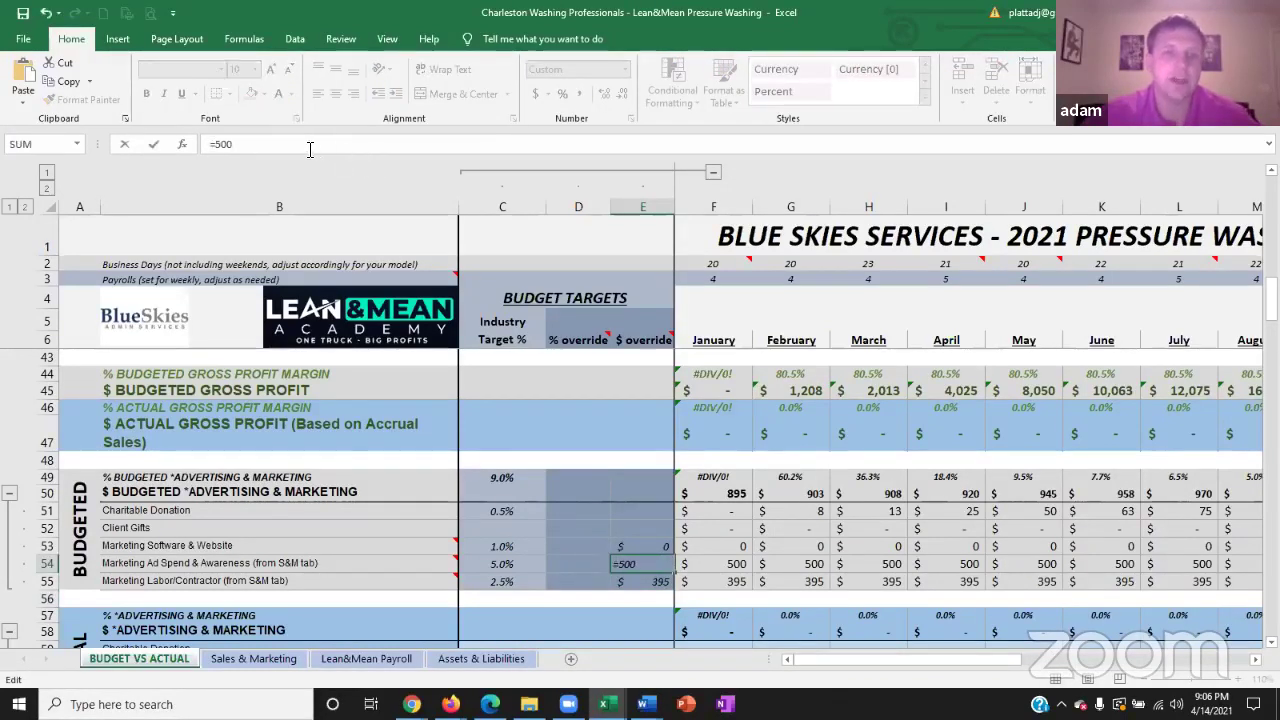
type("+500")
key("Return")
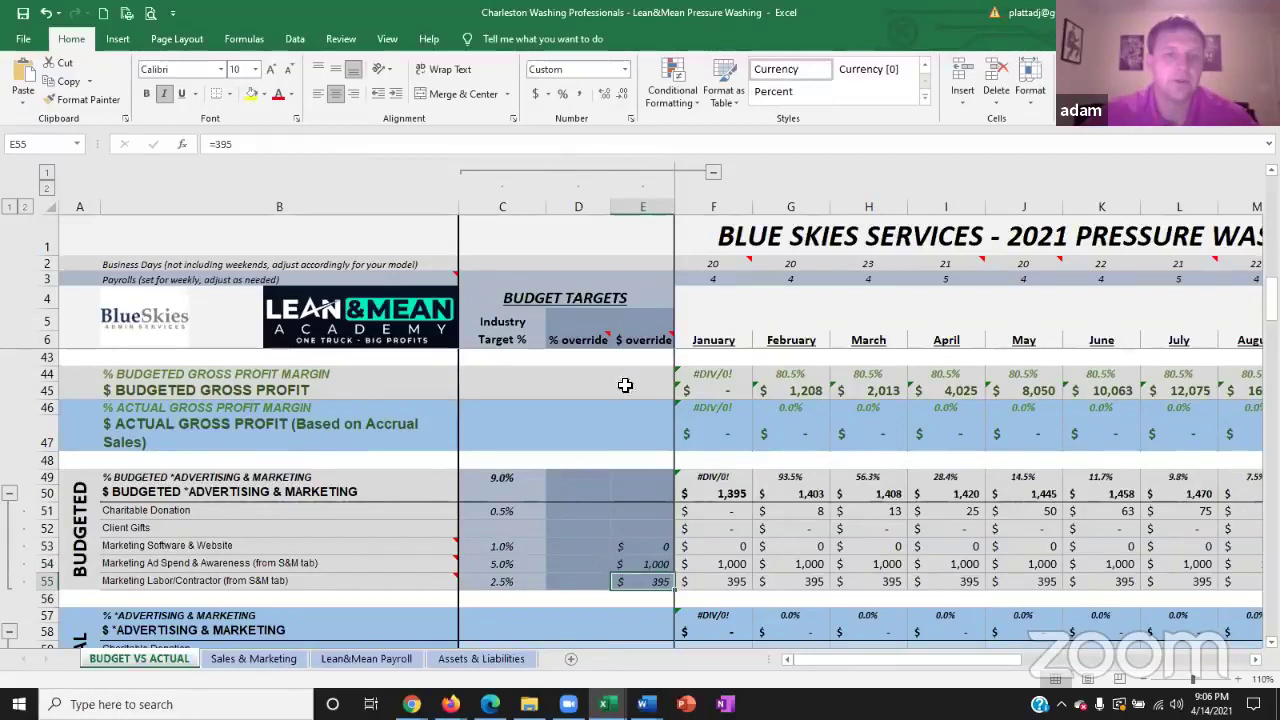
left_click(656, 566)
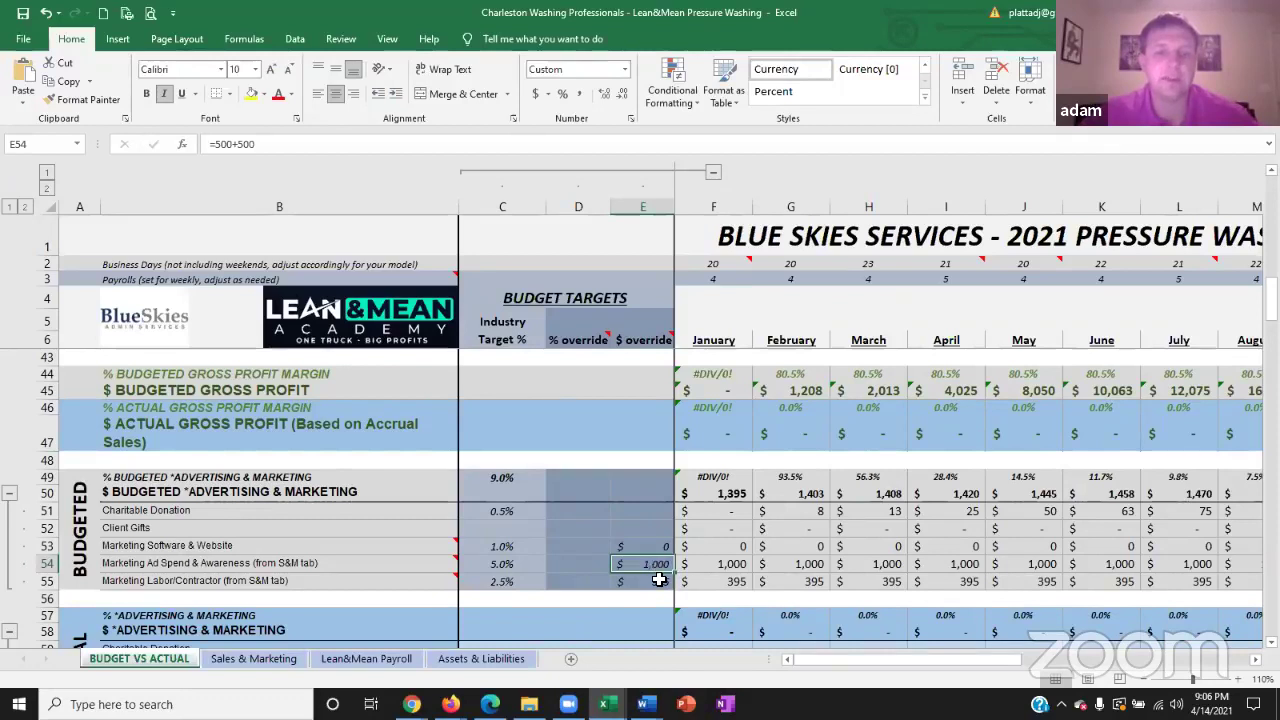
left_click(660, 581)
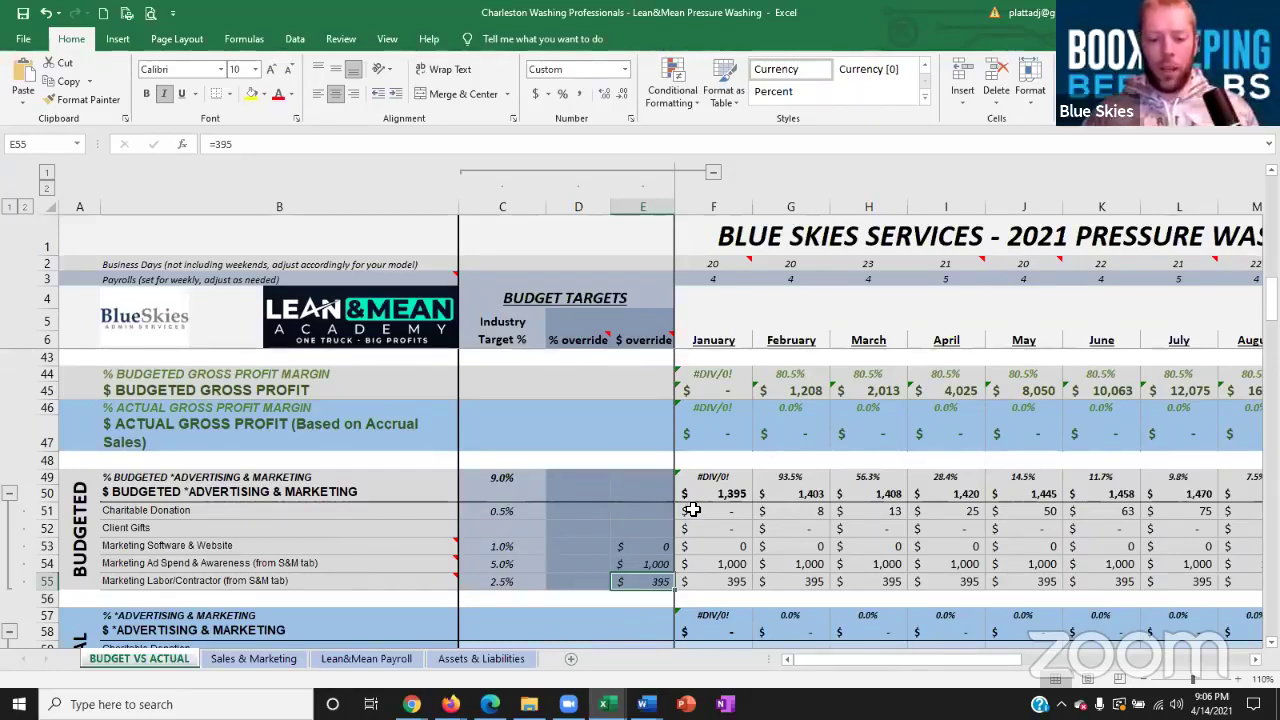
left_click(665, 566)
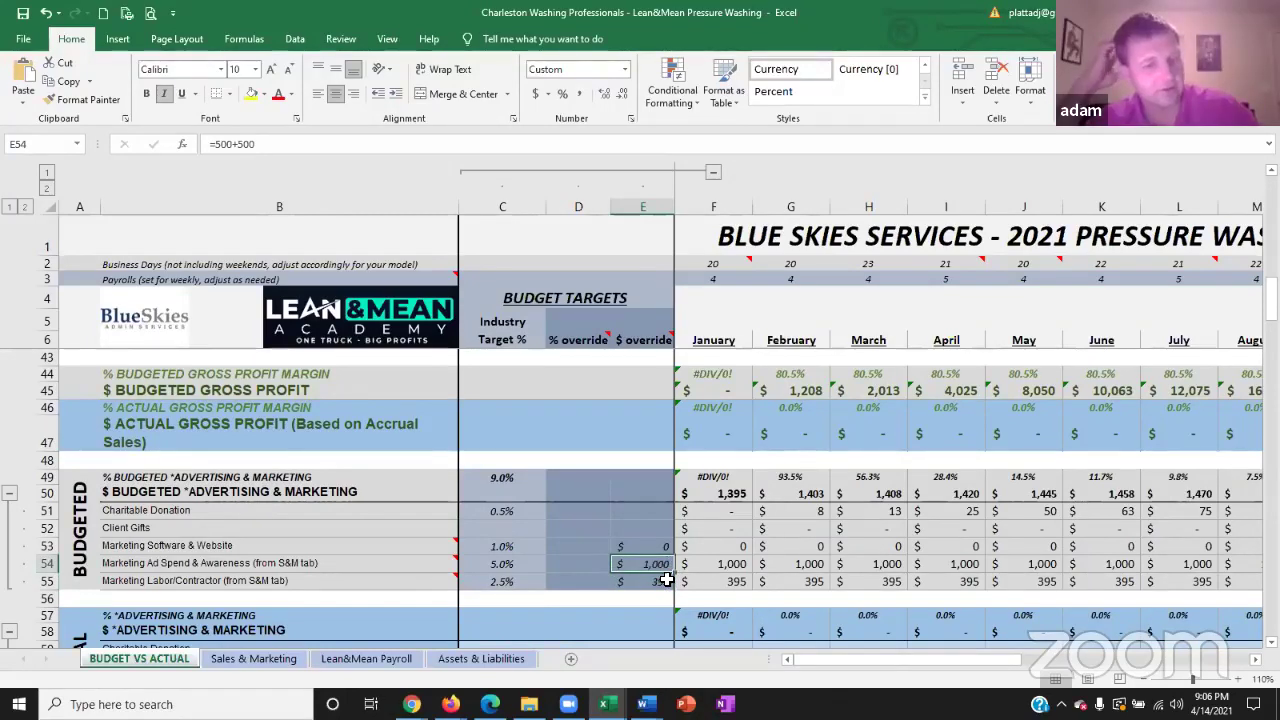
left_click(664, 580)
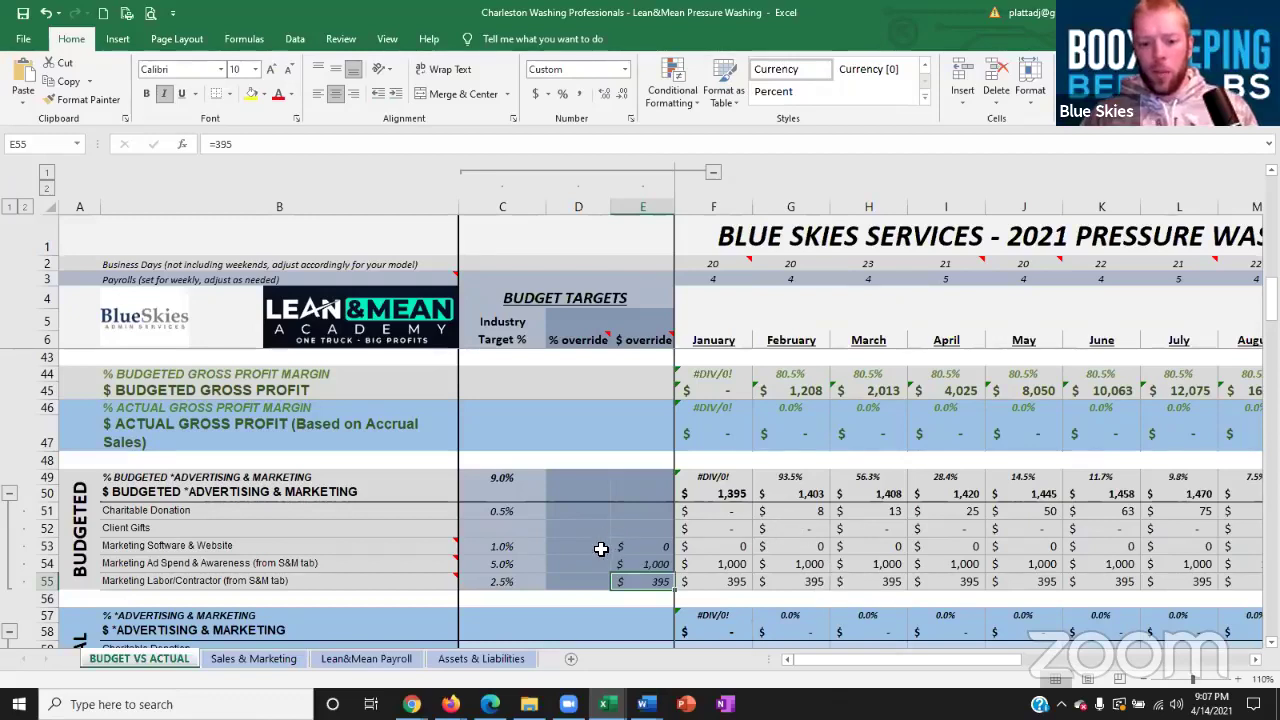
- Highlight April's budgeted Marketing Labor/Contractor cell in yellow and add +250 to the end of its formula
left_click(938, 580)
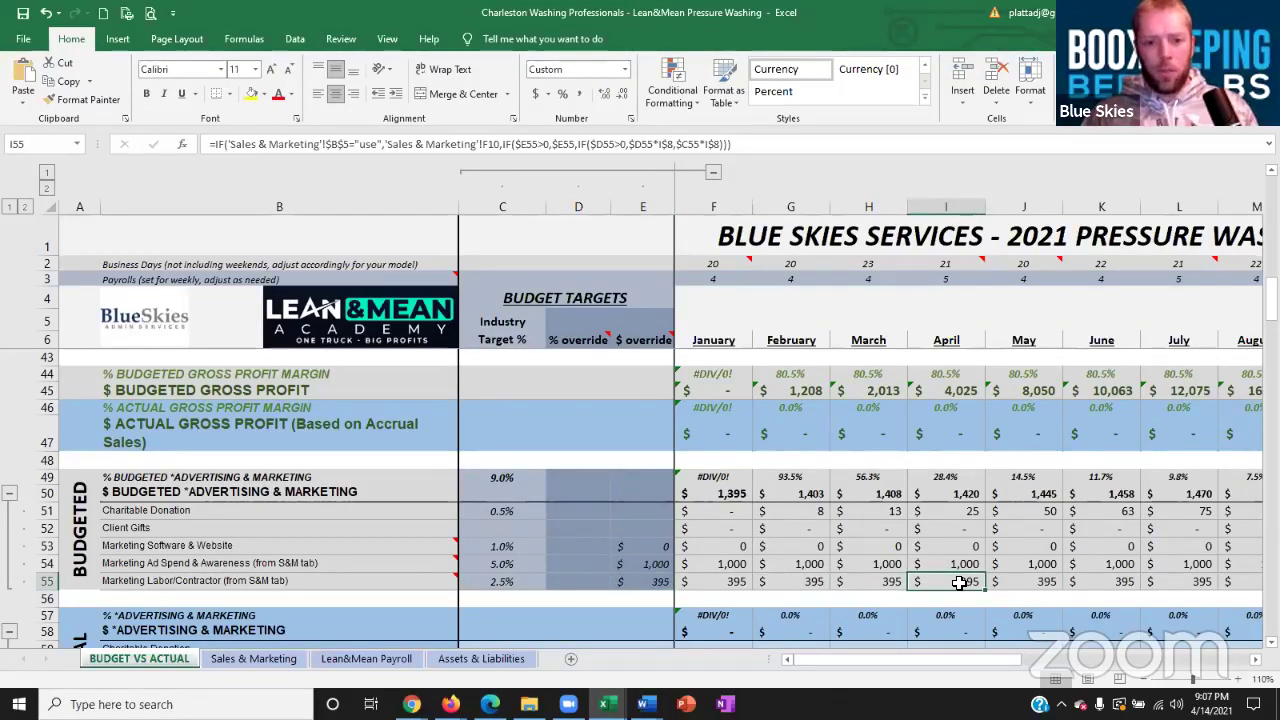
left_click(251, 93)
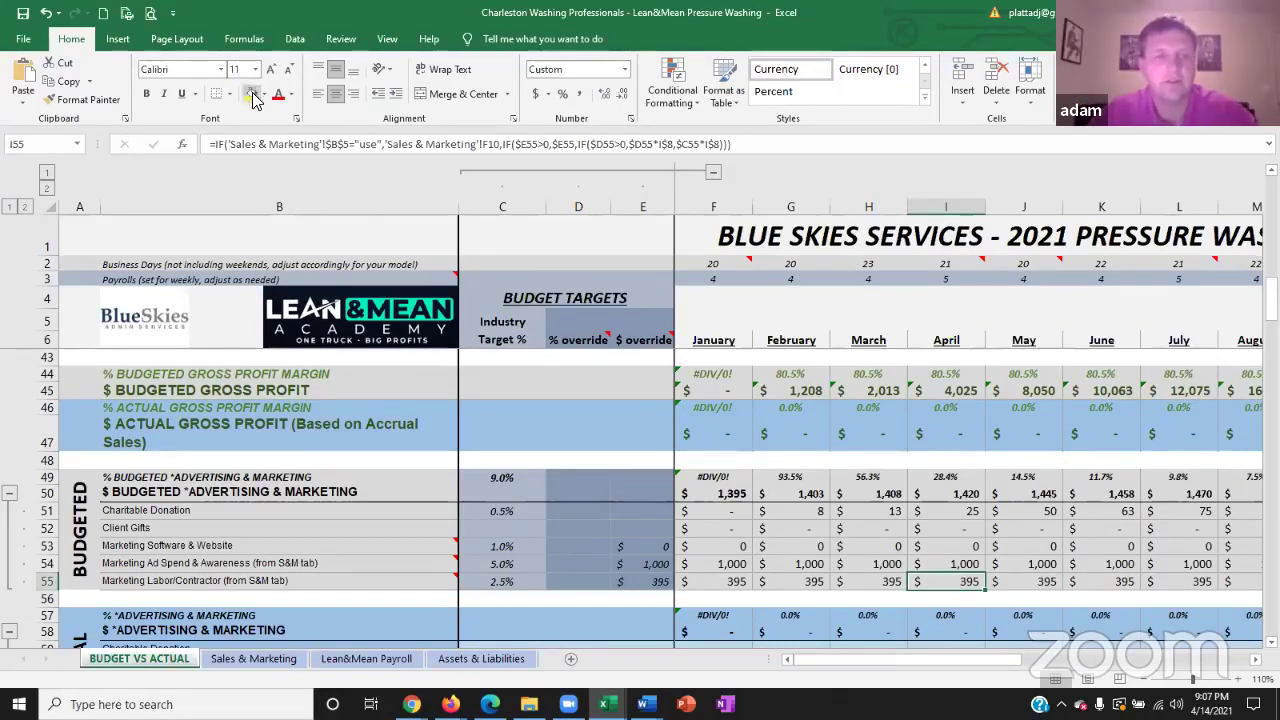
left_click(766, 144)
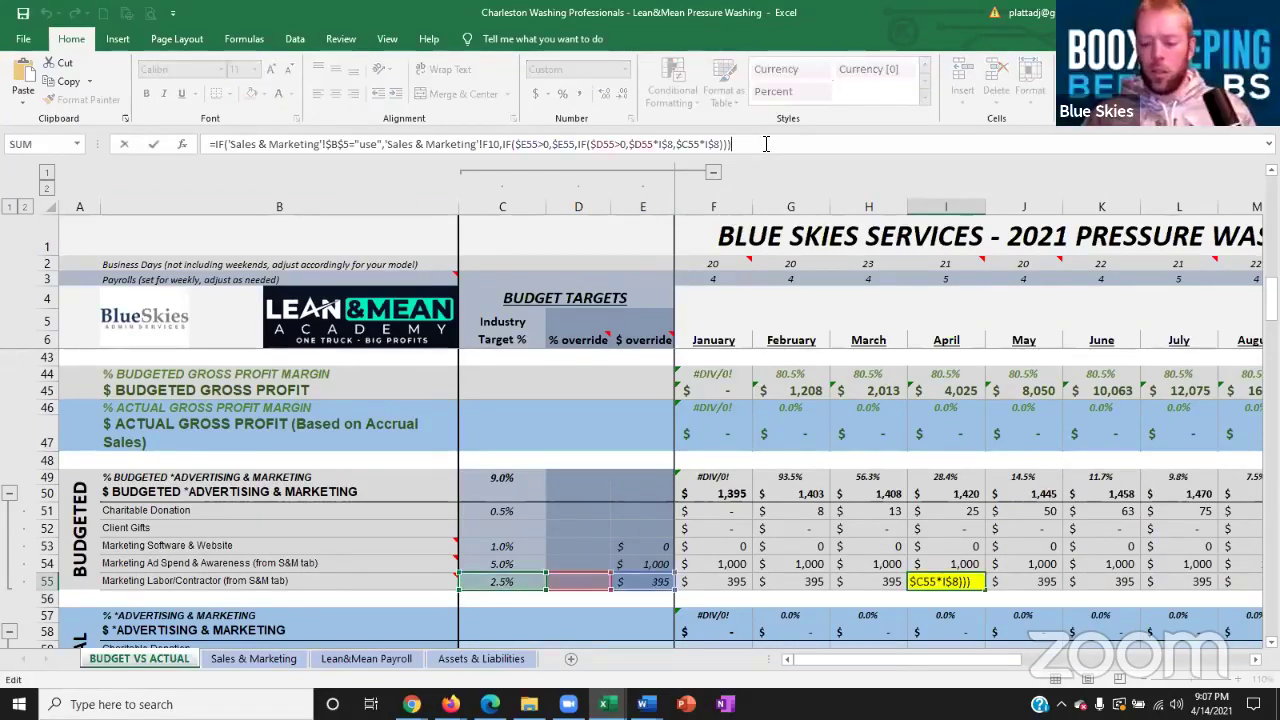
type("+250")
key("Return")
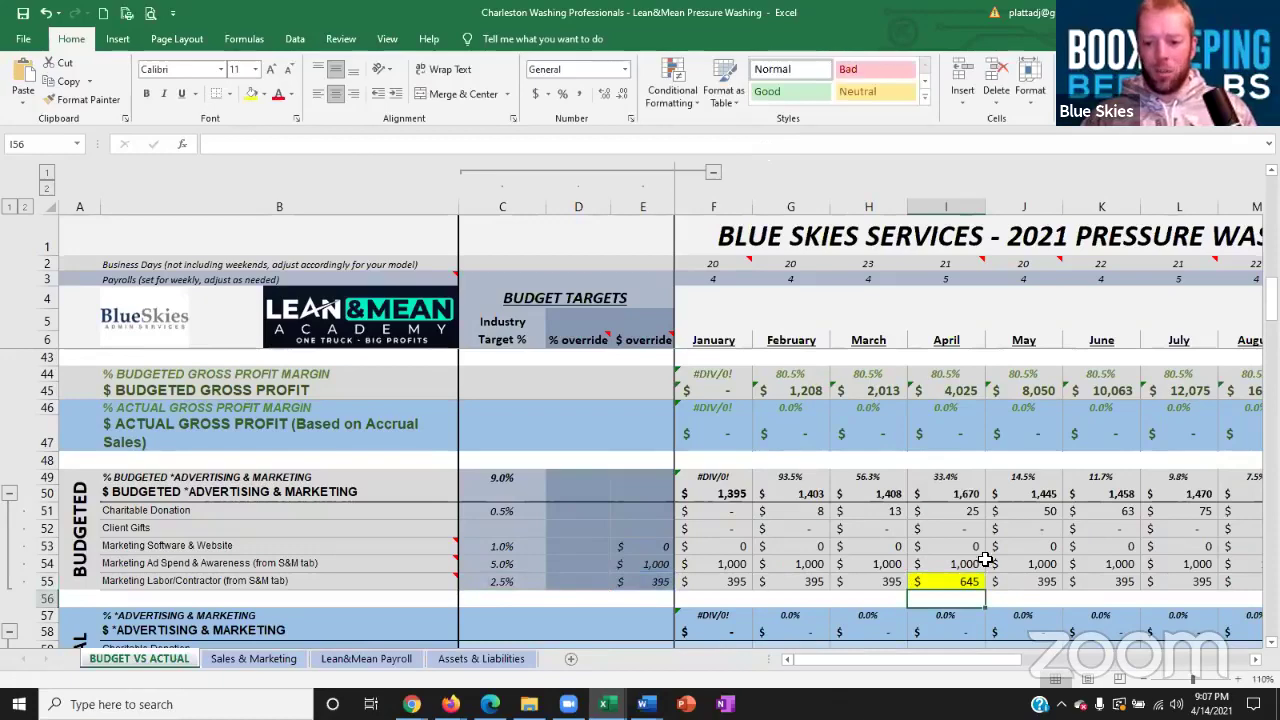
- Add a comment to April's Marketing Labor/Contractor cell saying "250 for facebook setup with" followed by the contractor's name
left_click(970, 584)
right_click(970, 584)
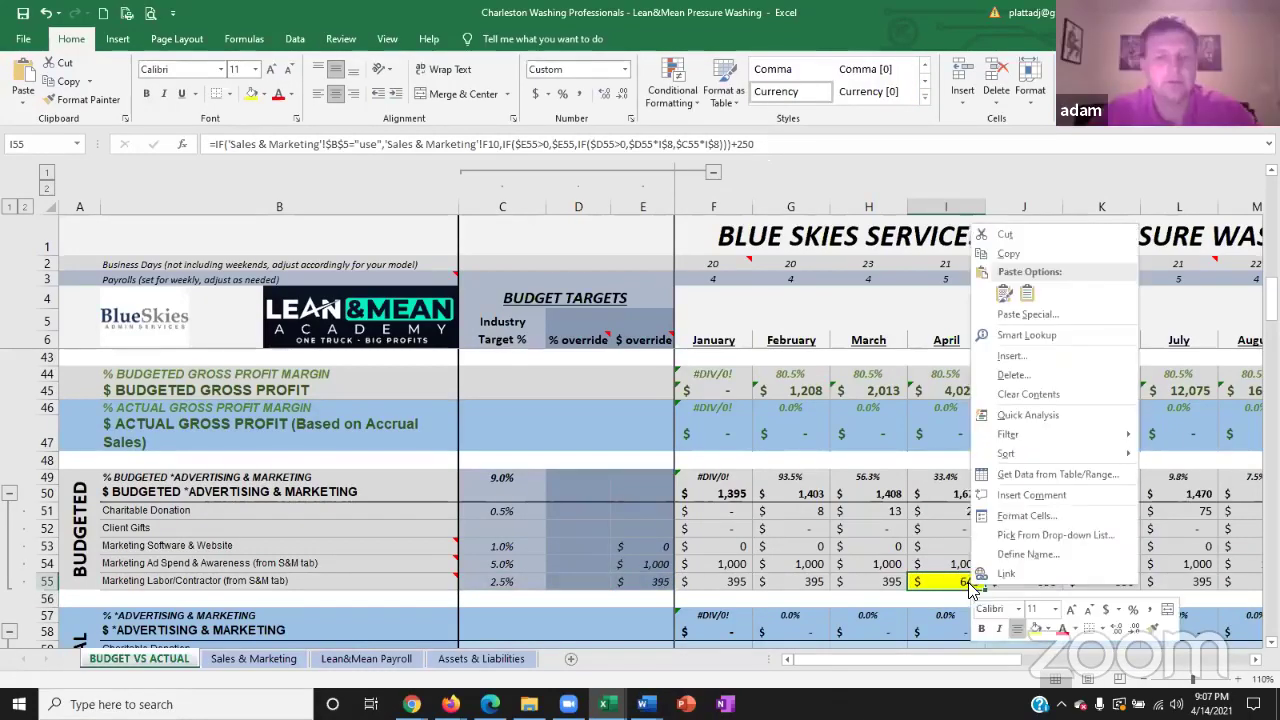
left_click(1053, 493)
type("350")
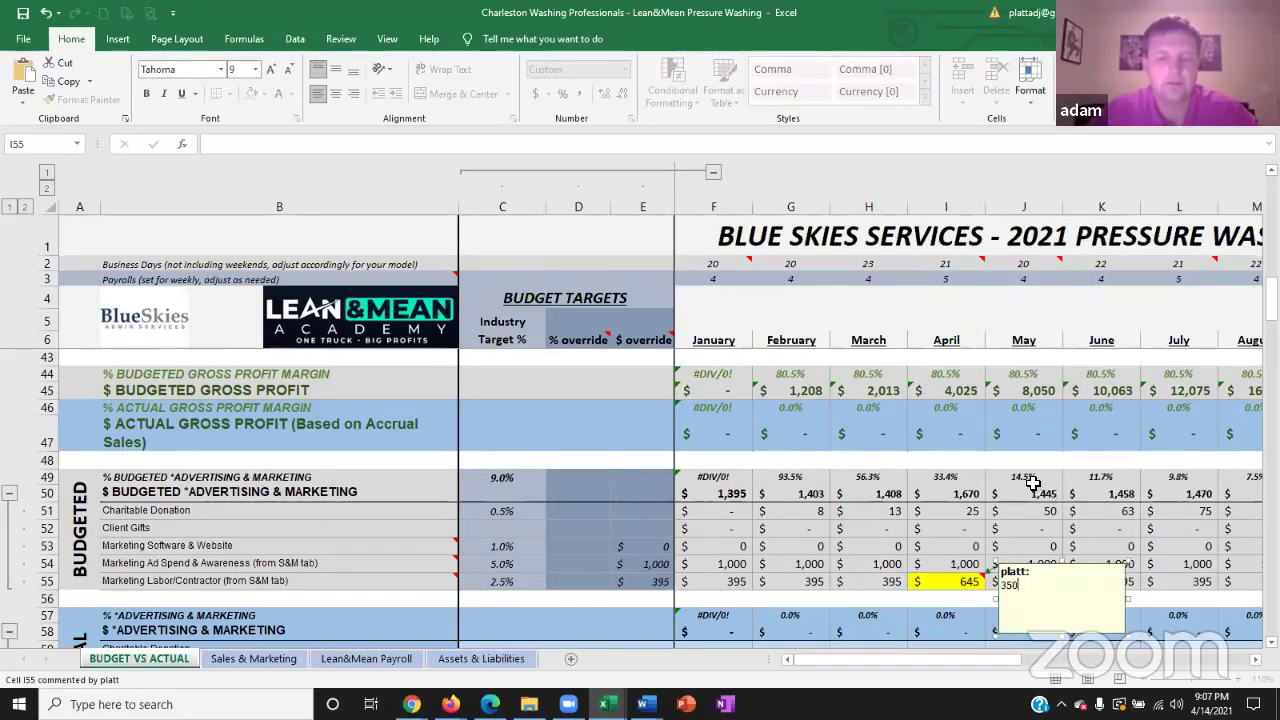
key("BackSpace")
key("BackSpace")
key("BackSpace")
key("BackSpace")
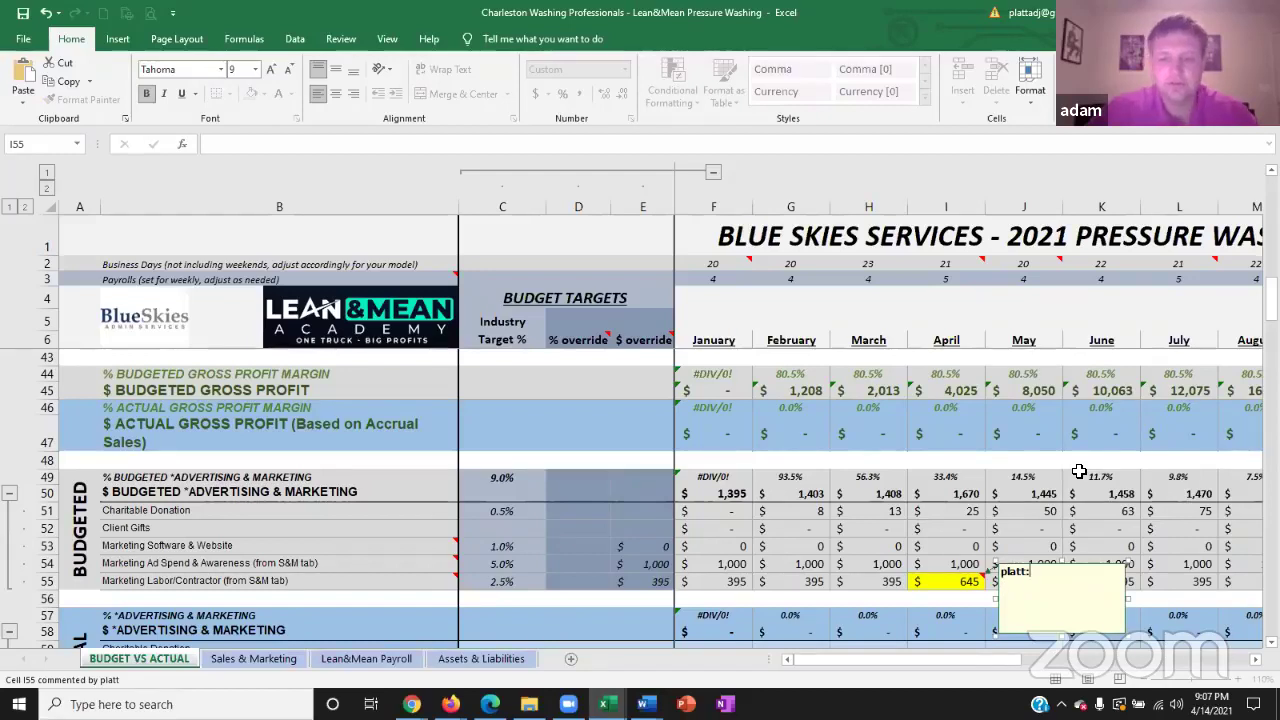
type("250 for")
key("BackSpace")
key("BackSpace")
key("BackSpace")
key("BackSpace")
key("BackSpace")
key("BackSpace")
key("BackSpace")
key("BackSpace")
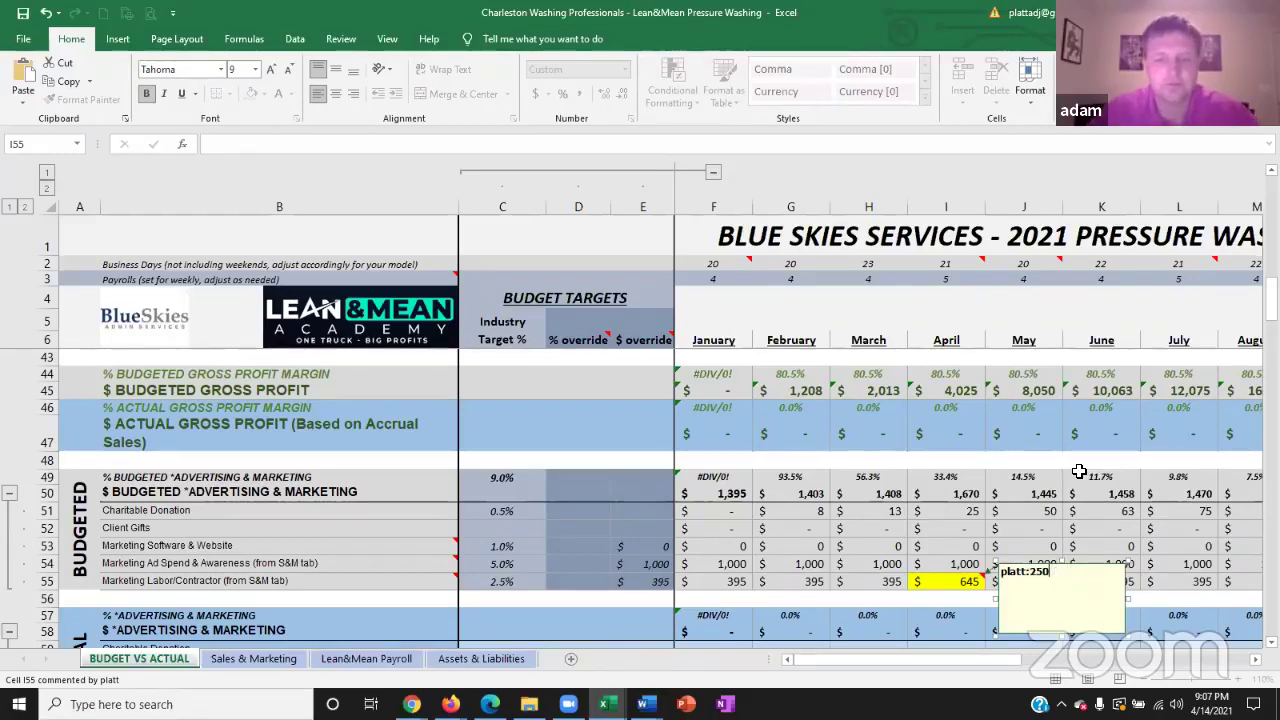
type("250 for")
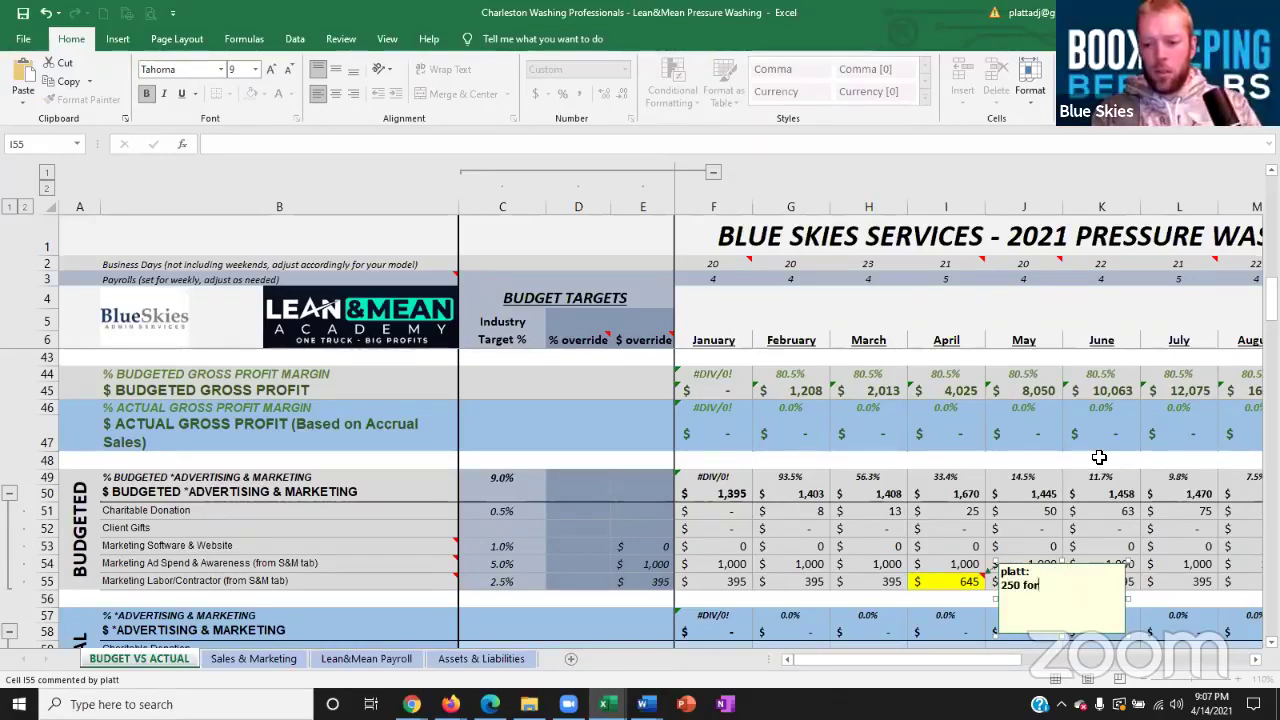
type(" facebook ")
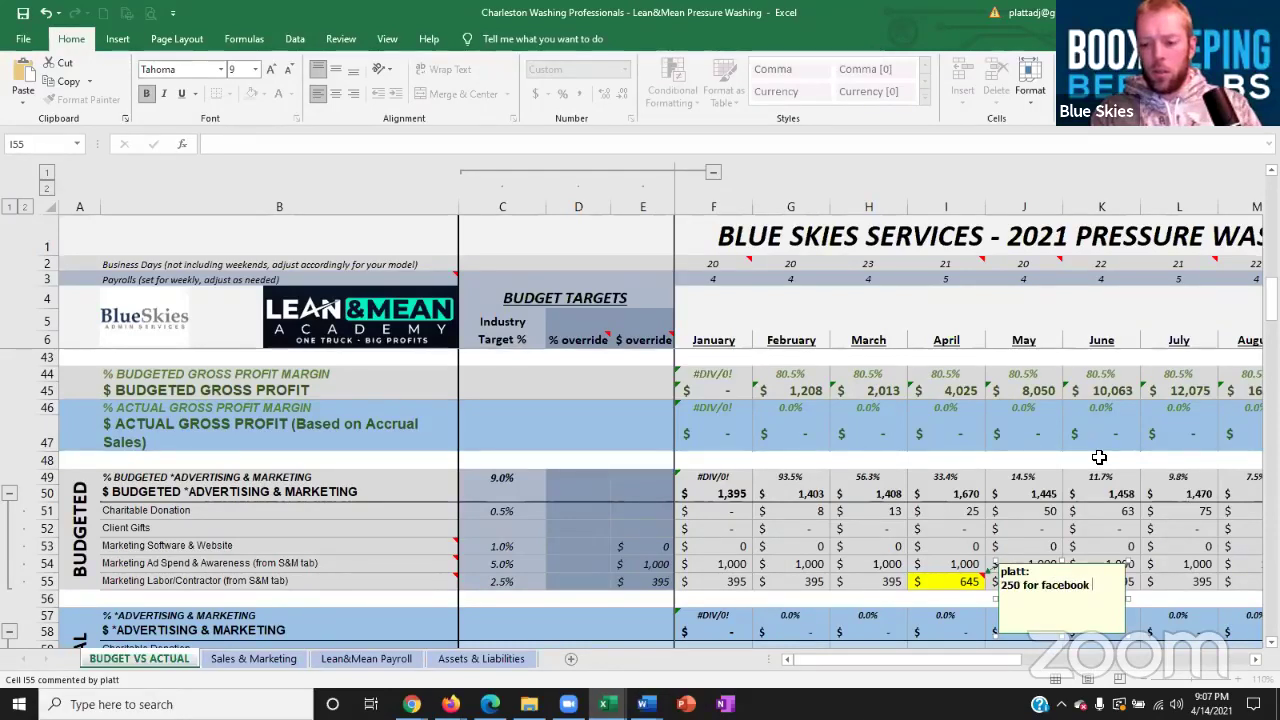
type("setup with Johnny V")
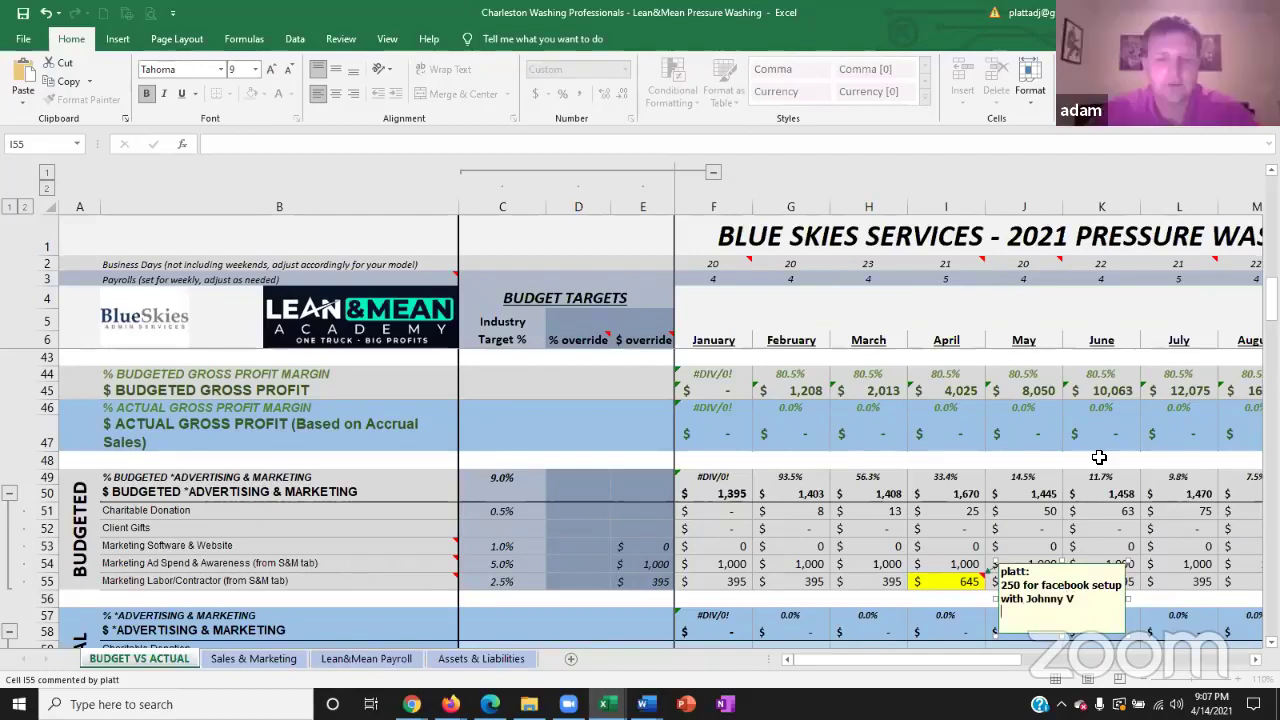
left_click(1040, 510)
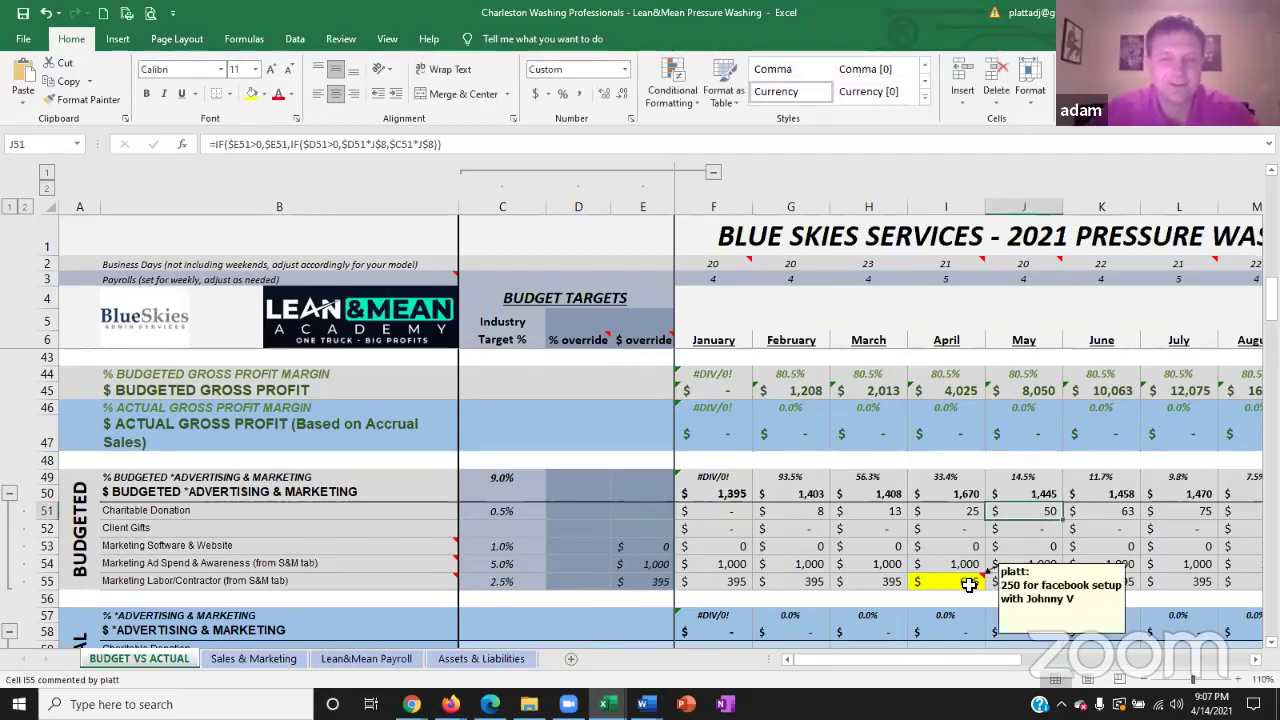
left_click(1037, 541)
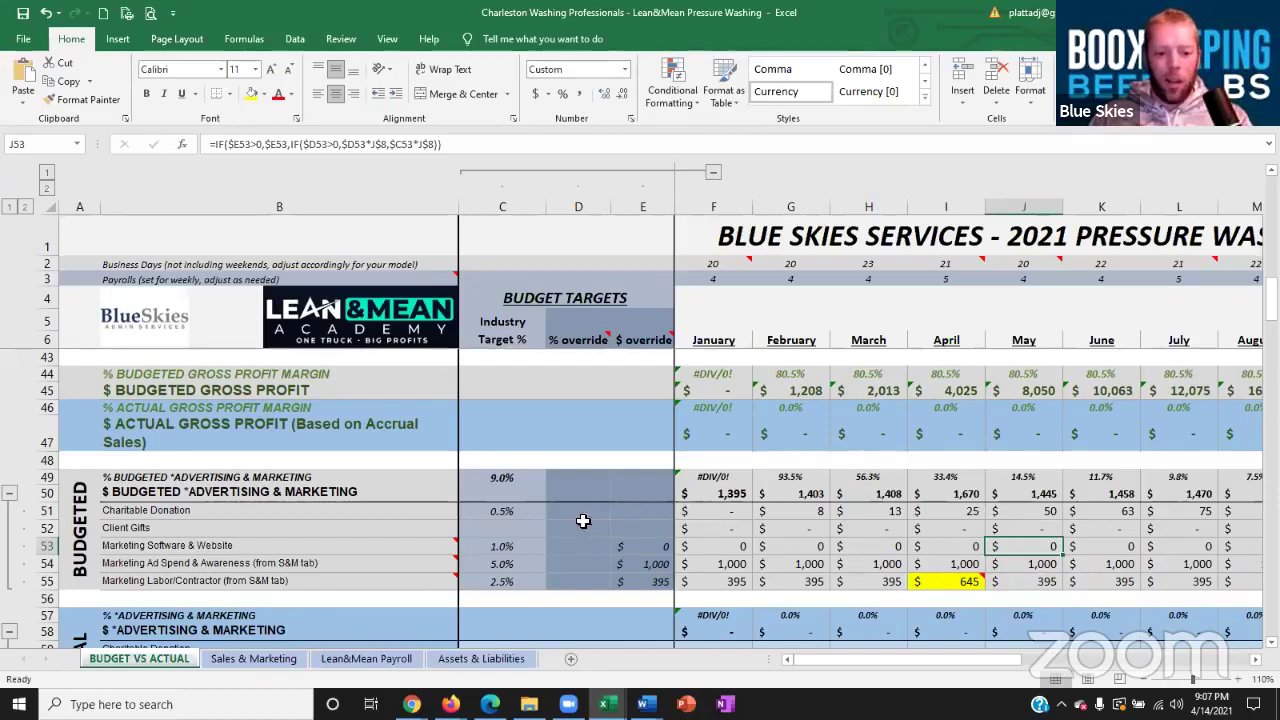
- Clear the industry target percentage for Charitable Donation in the budgeted advertising and marketing section
left_click(512, 515)
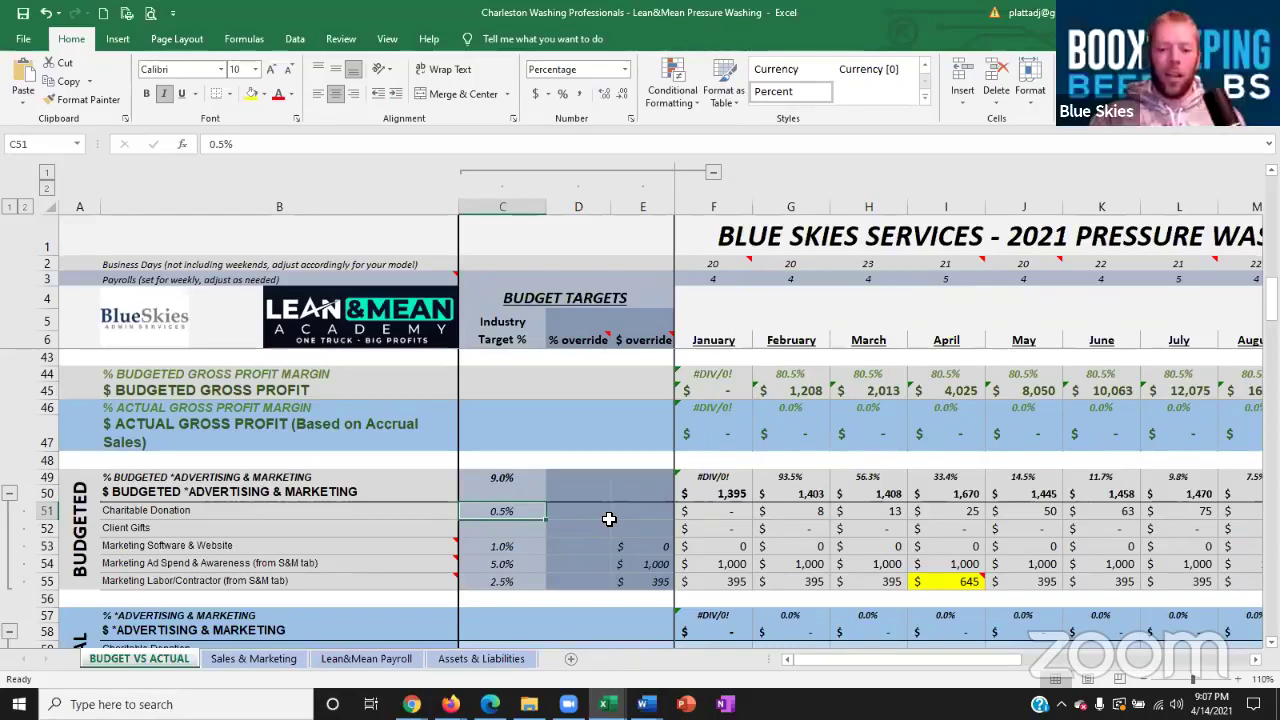
key("Delete")
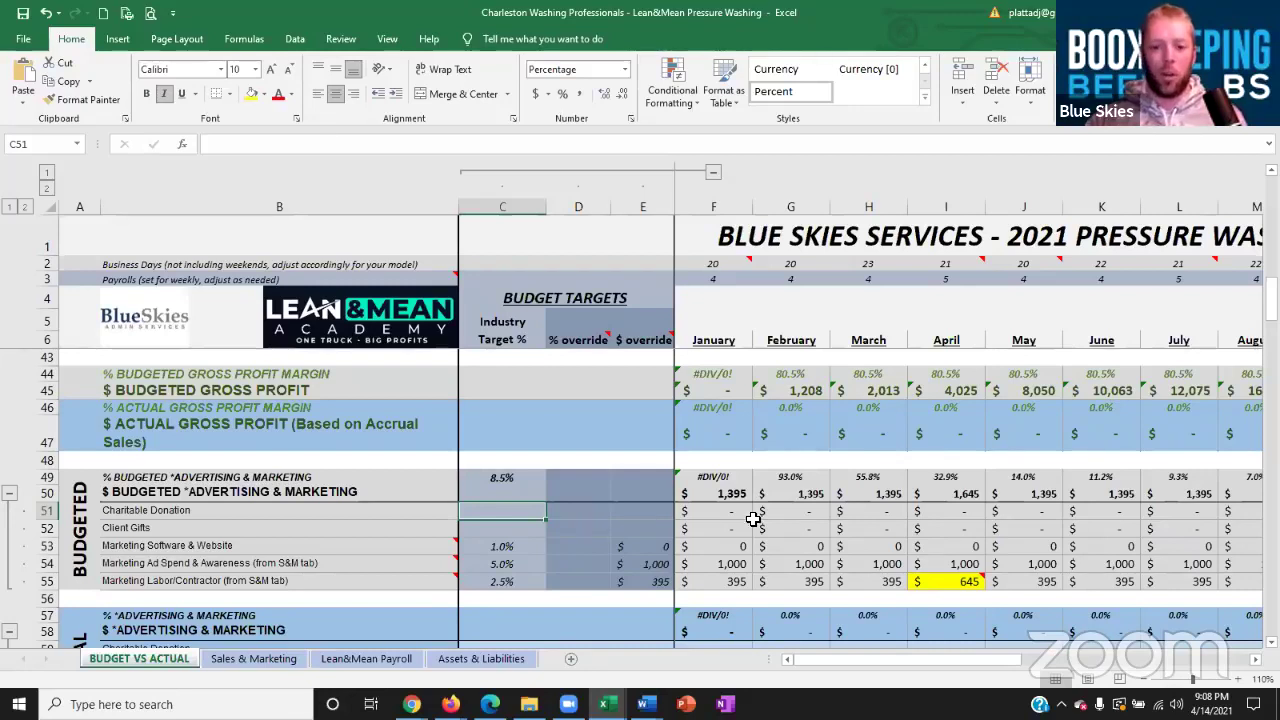
left_click(868, 511)
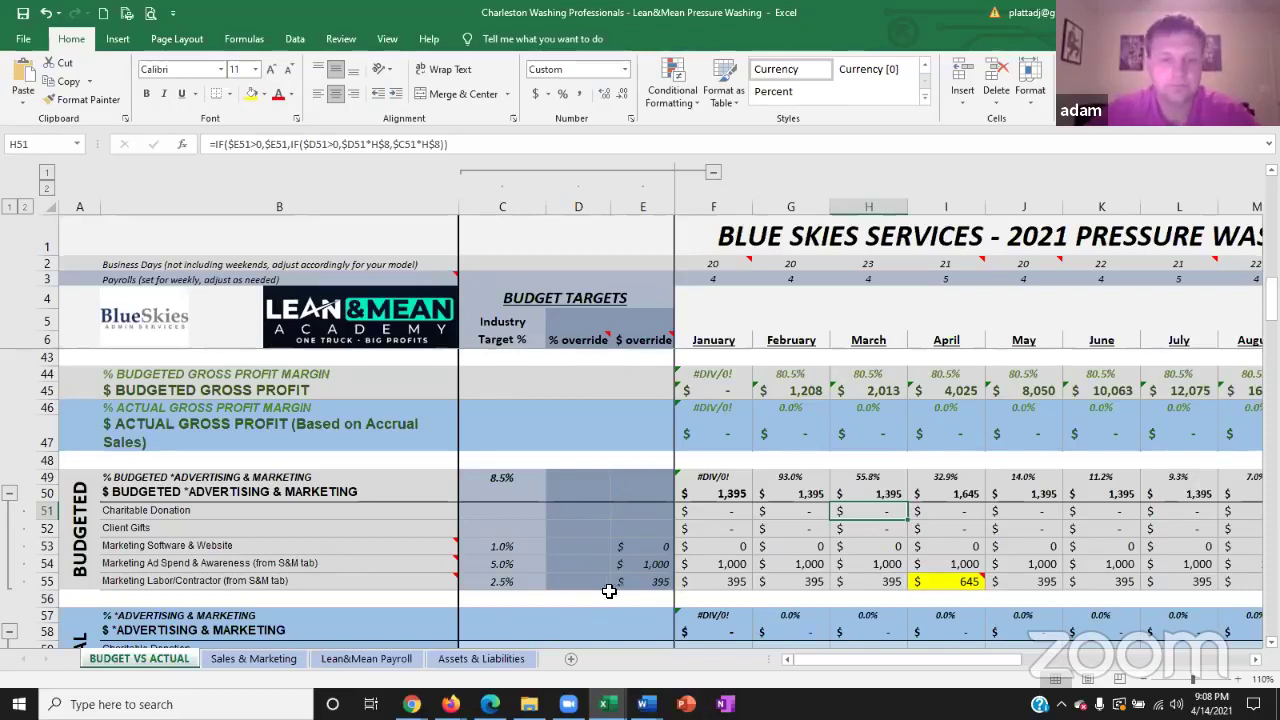
- Set the dollar override for Marketing Software & Website to 250
left_click(654, 583)
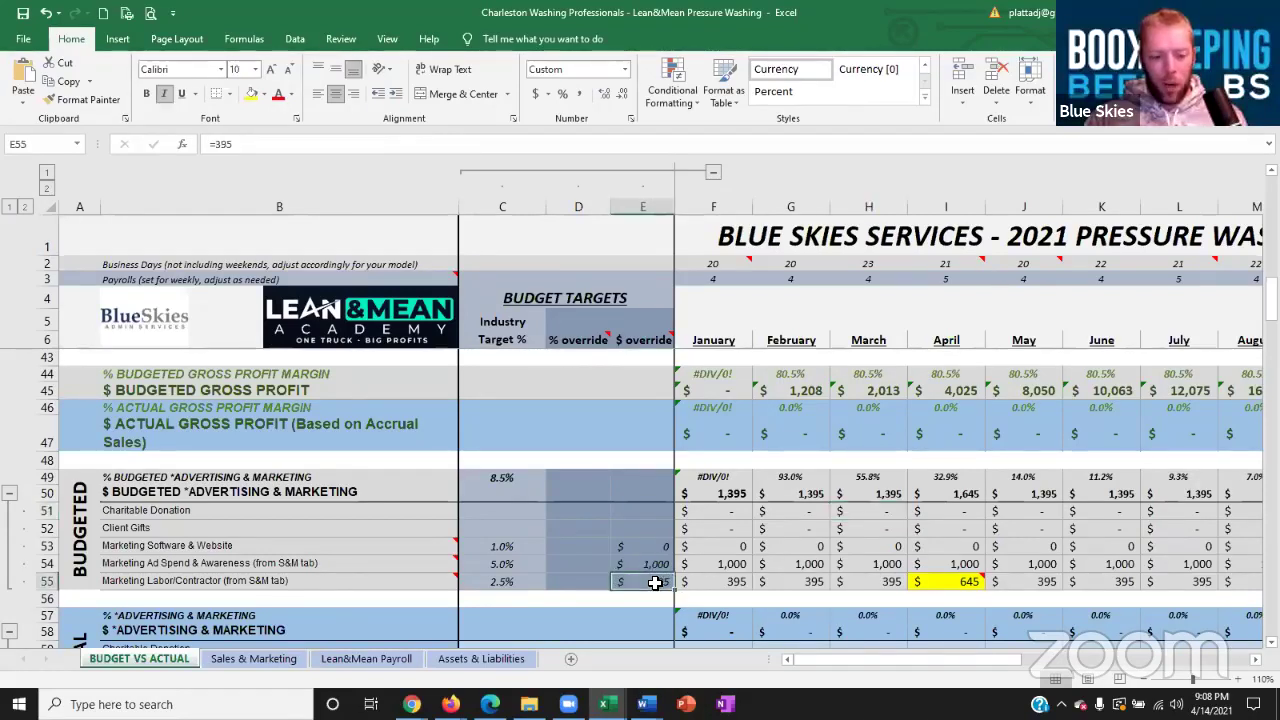
left_click(655, 545)
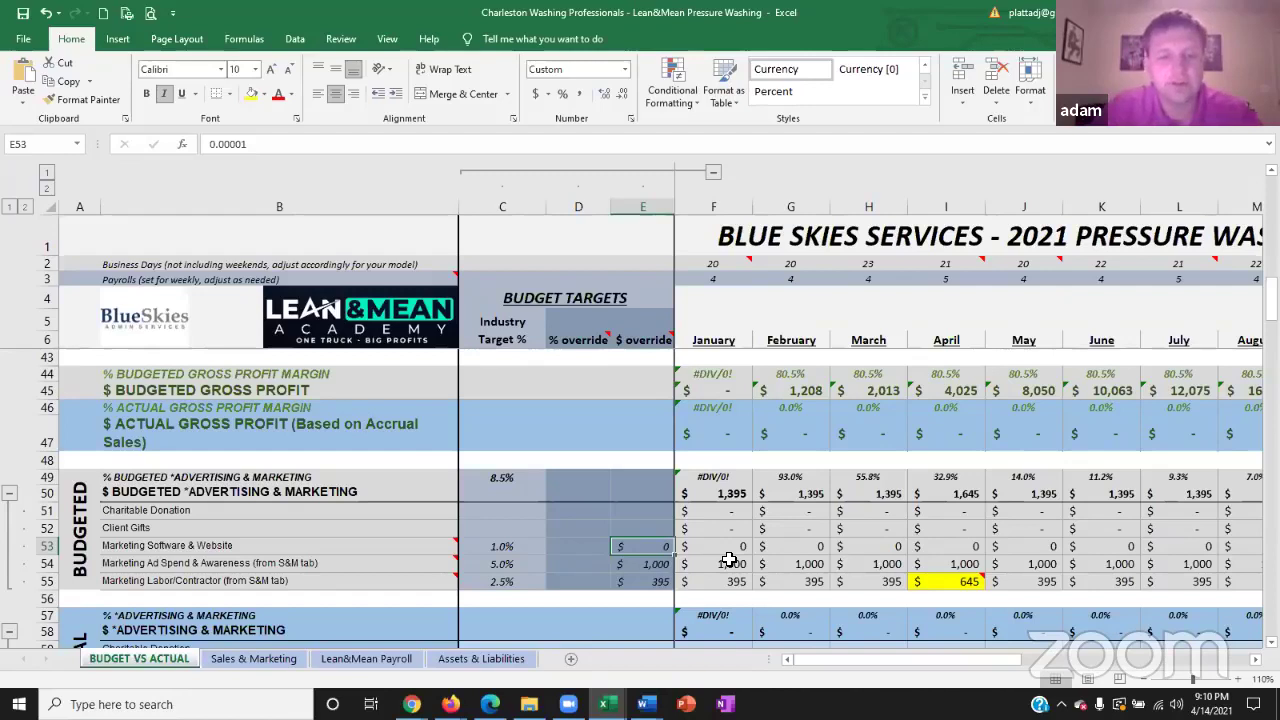
type("250")
key("Return")
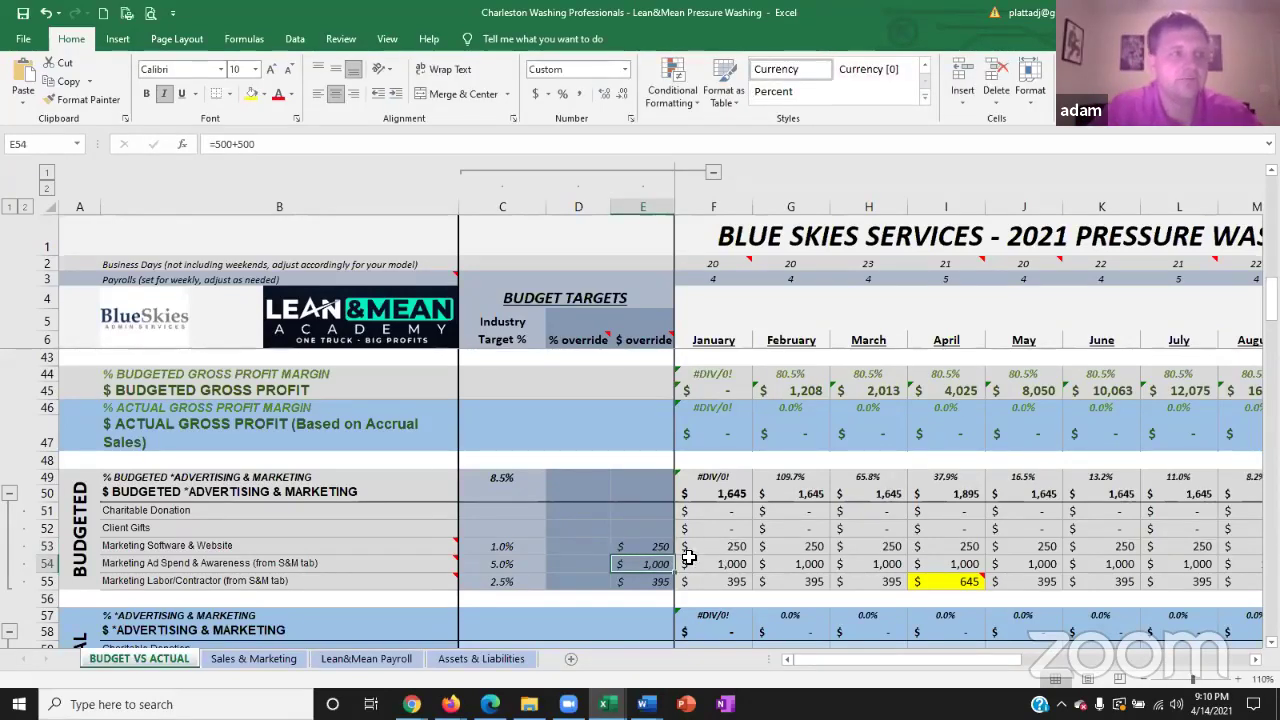
- Enter 0 as the budgeted Marketing Software & Website amount for January, February and March
mouse_move(713, 553)
left_mouse_down()
mouse_move(569, 557)
mouse_move(701, 547)
left_mouse_up()
key("Tab")
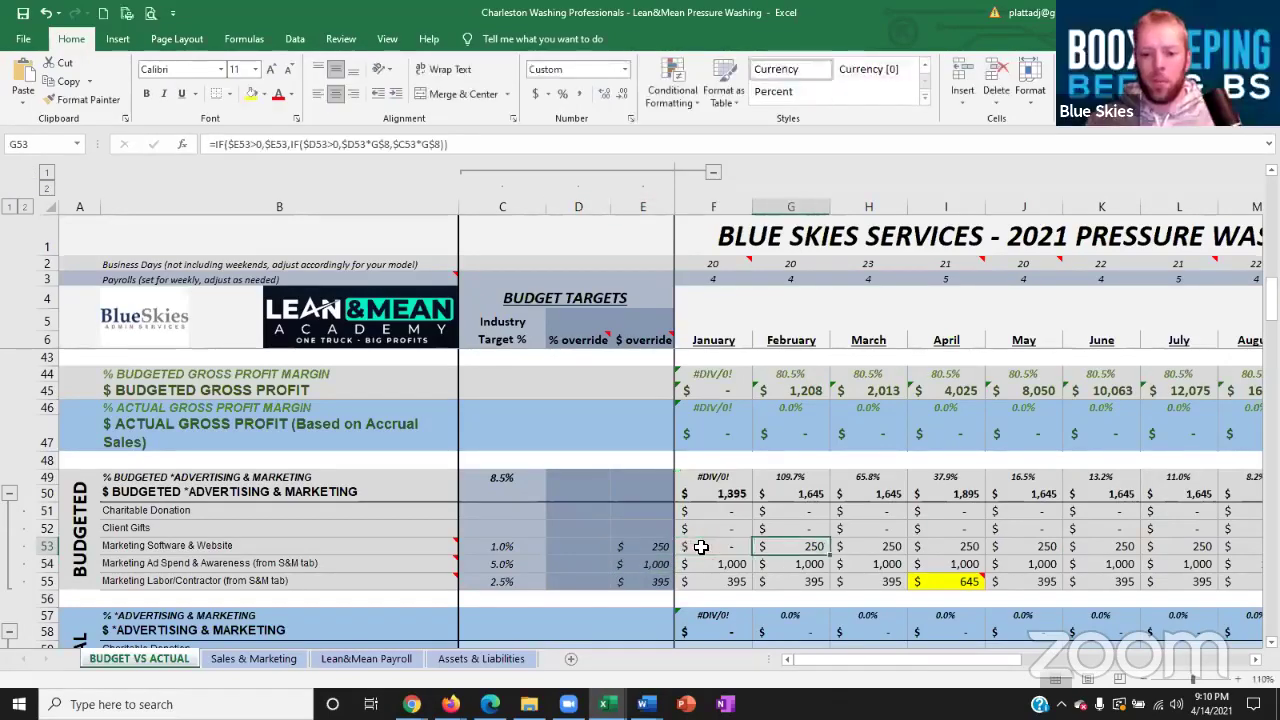
type("0")
key("Tab")
type("0")
key("Tab")
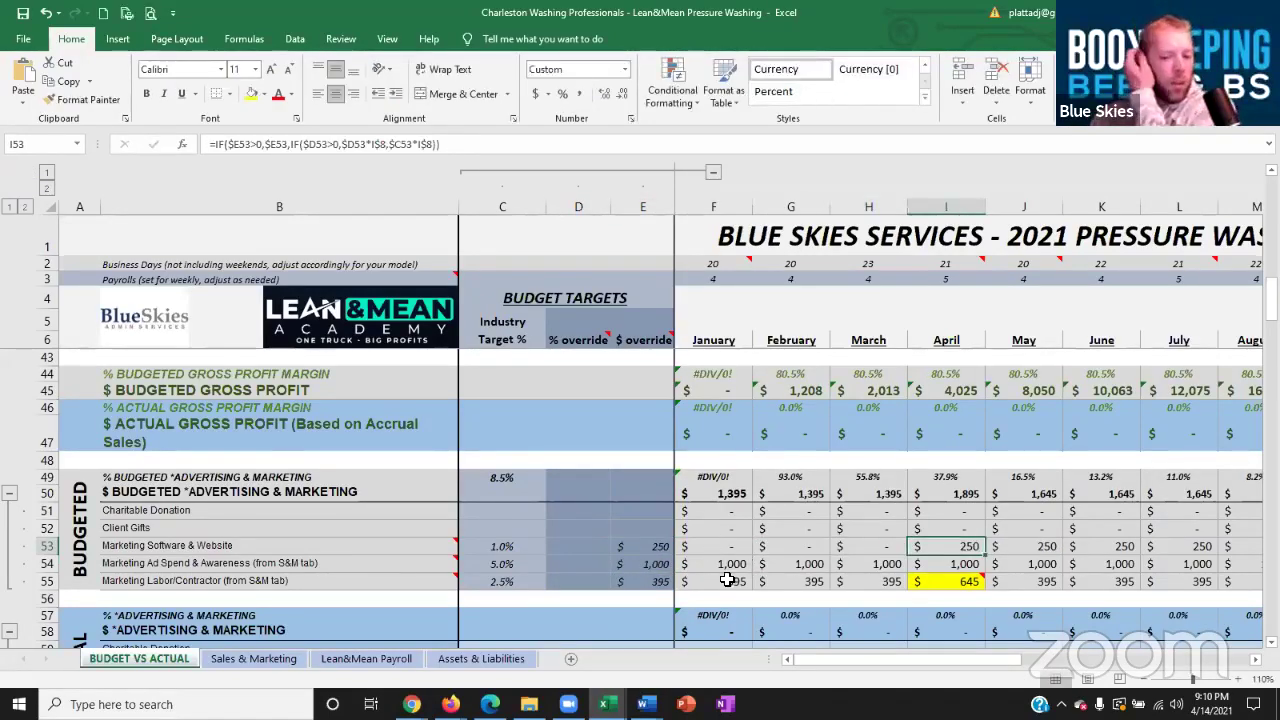
- Set the dollar override for Marketing Software & Website to 199
left_click_drag(728, 581, 850, 583)
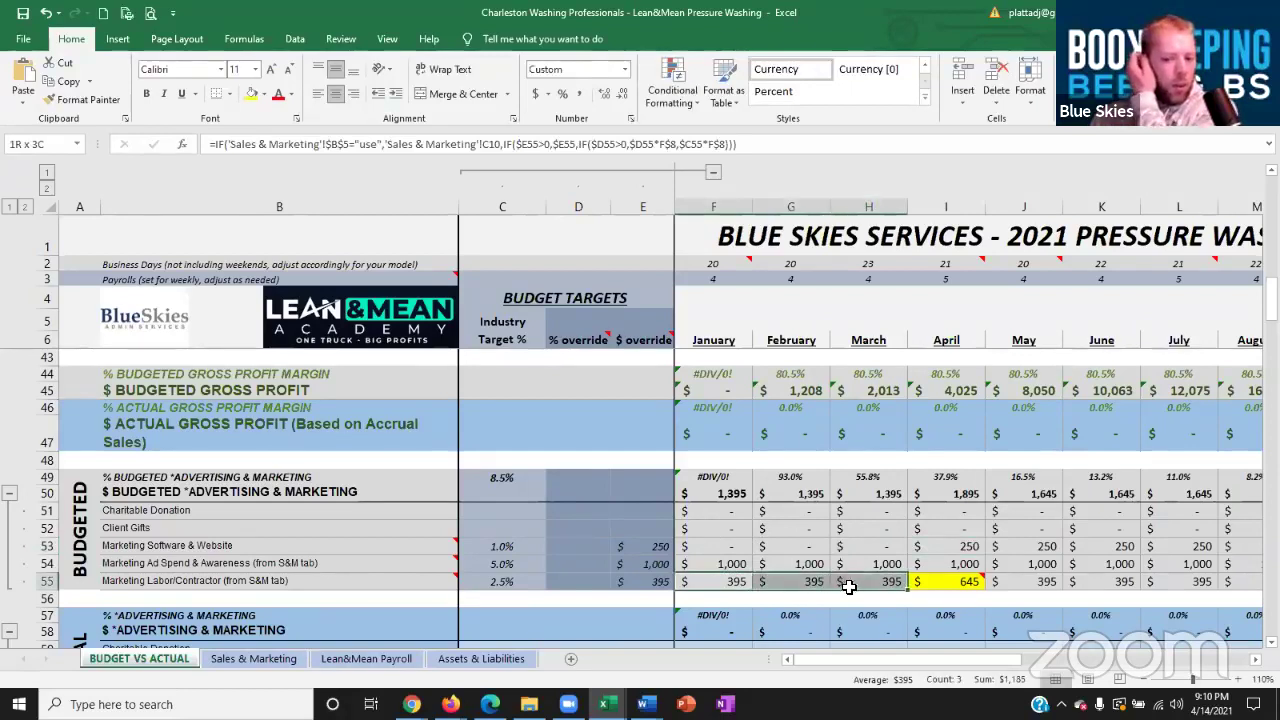
left_click(885, 545)
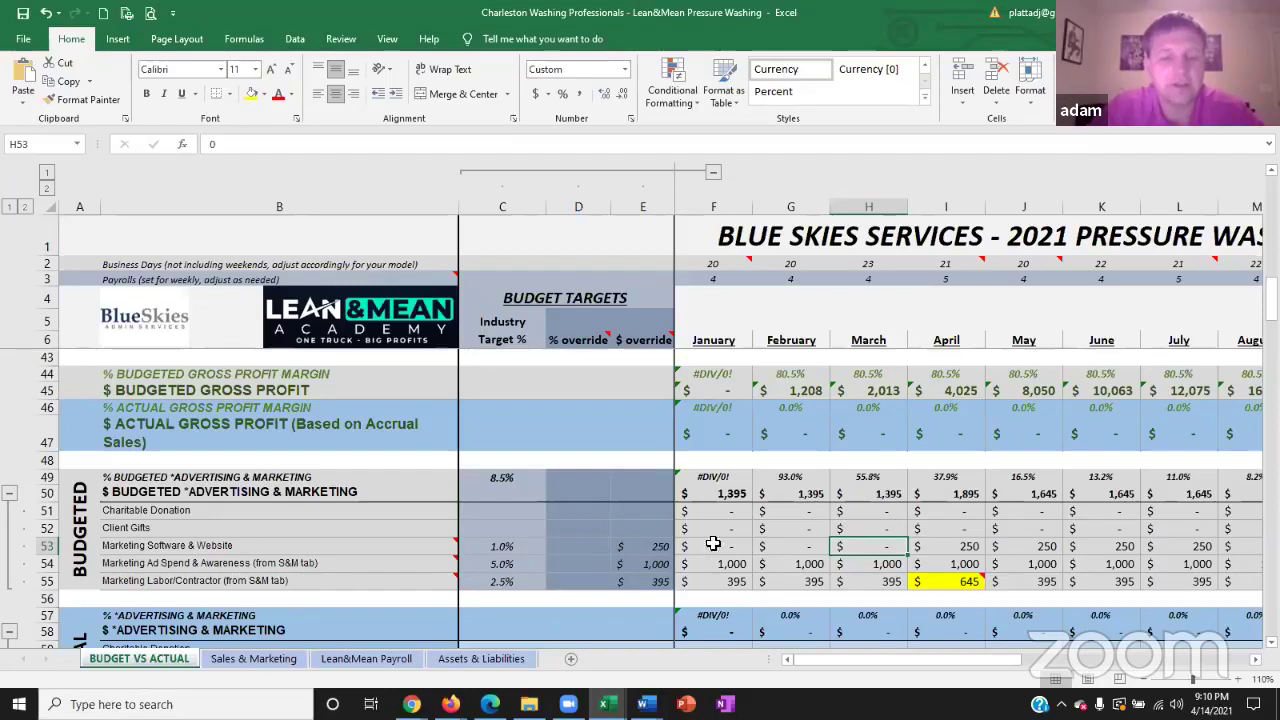
left_click(665, 545)
type("199")
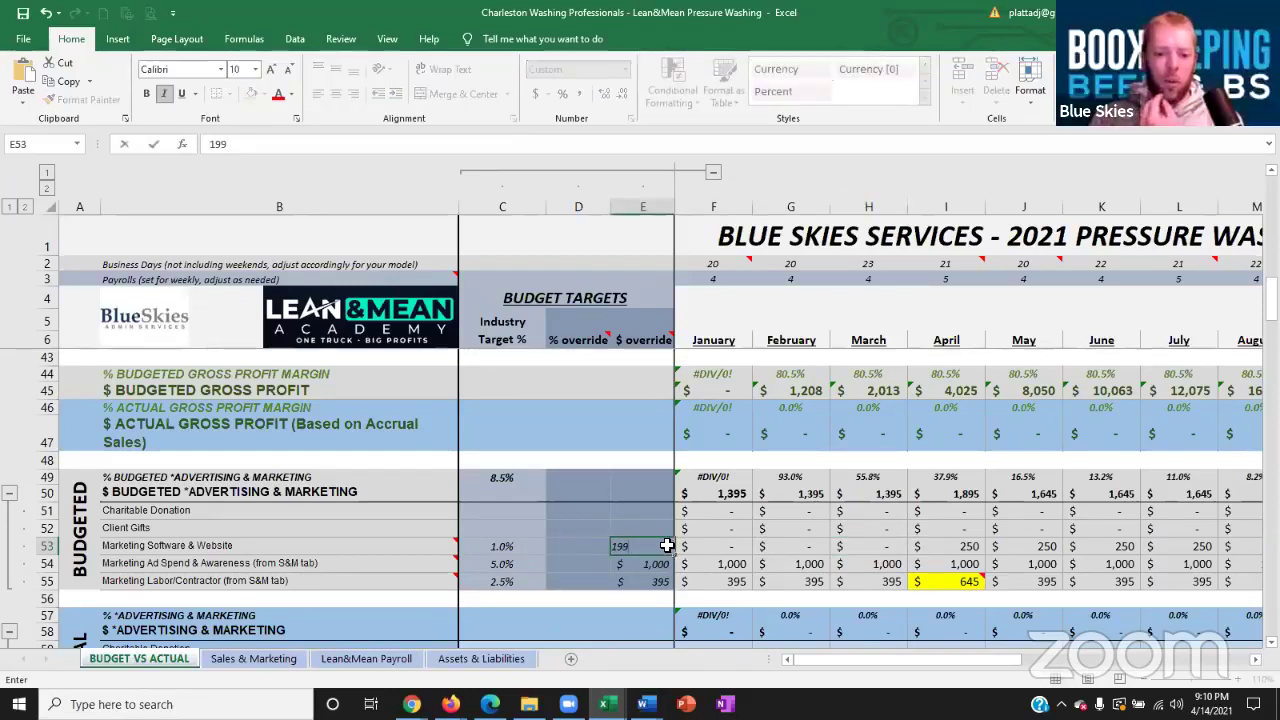
key("Return")
left_click(665, 545)
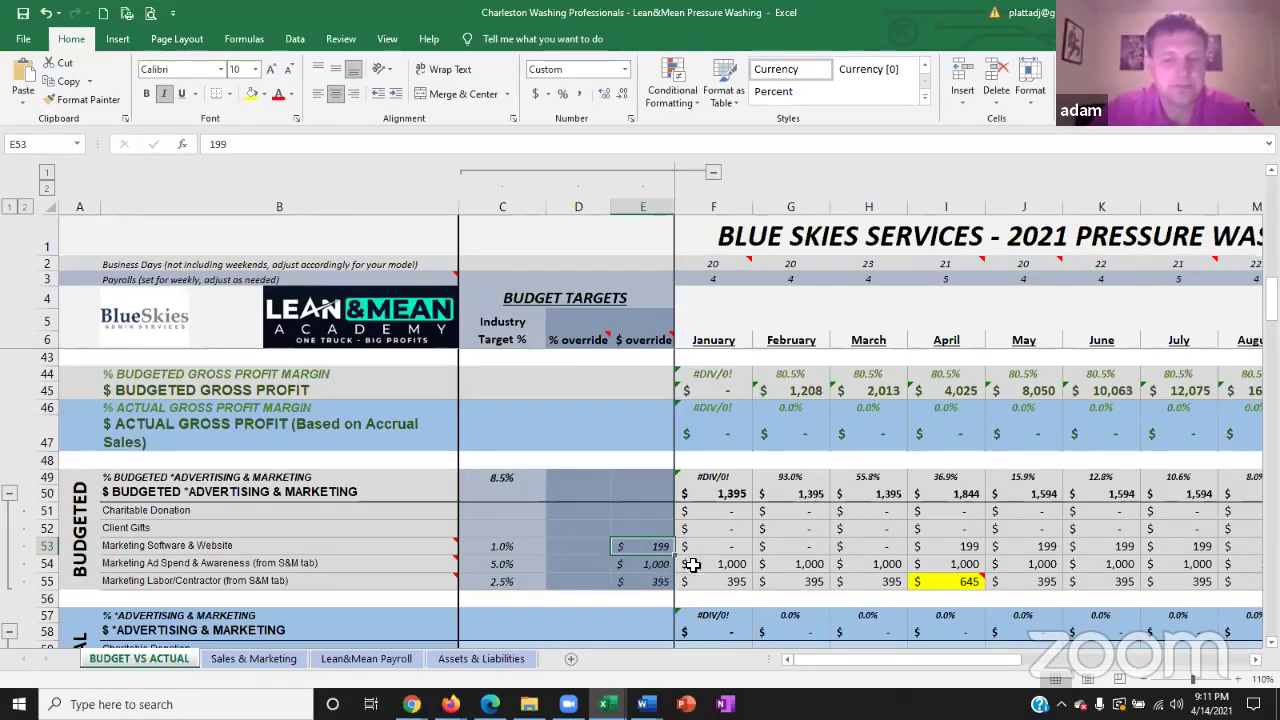
- Enter 0 as the budgeted Marketing Ad Spend & Awareness amount for January, February and March
left_click_drag(957, 545, 935, 579)
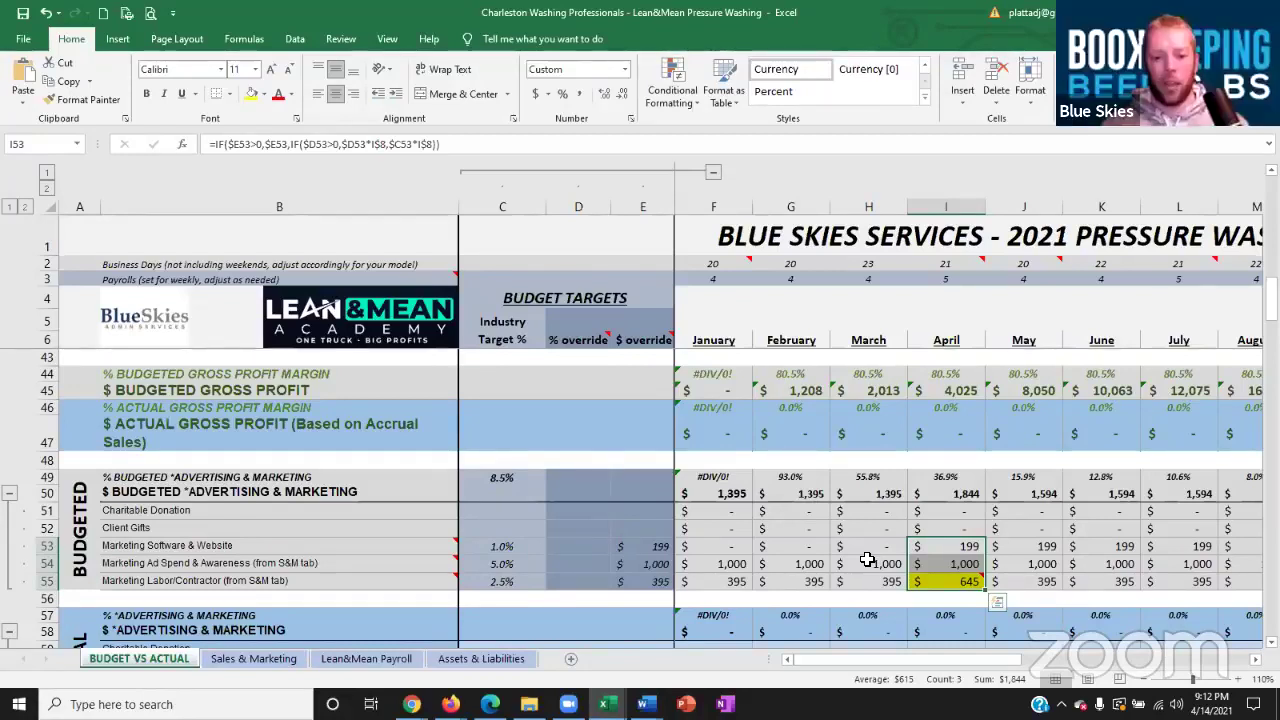
left_click(867, 559)
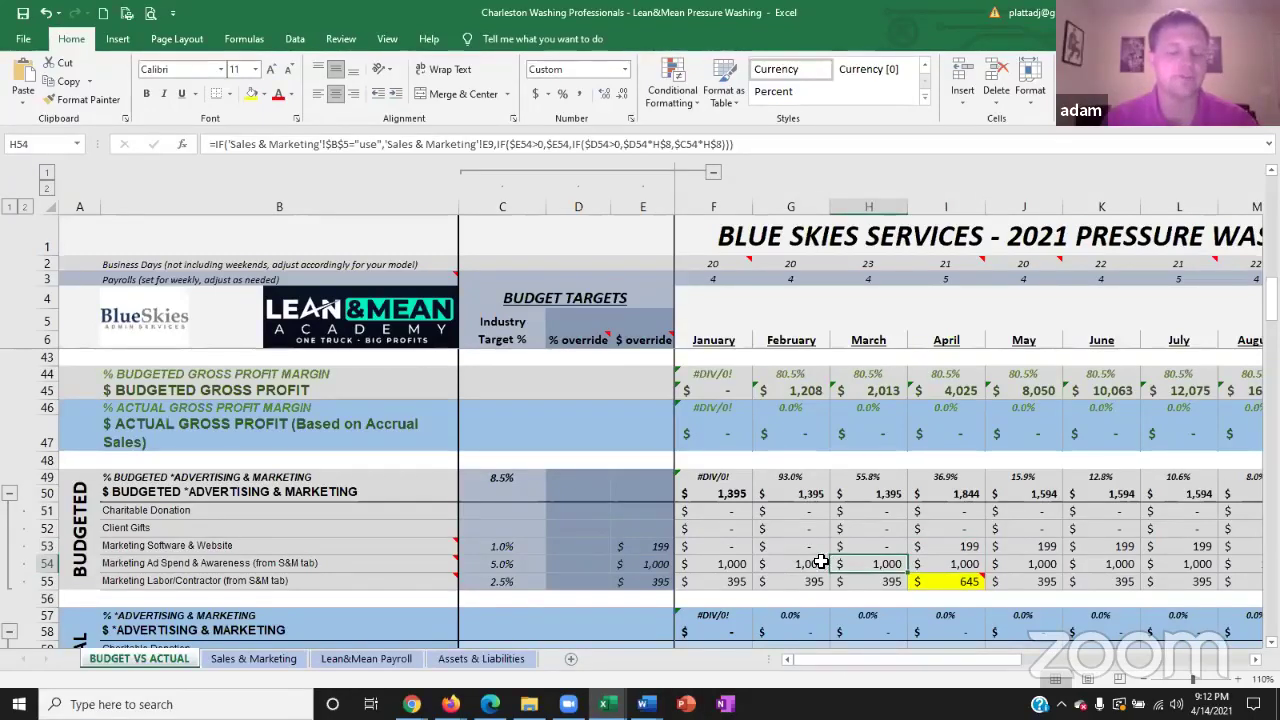
left_click(740, 563)
key("Delete")
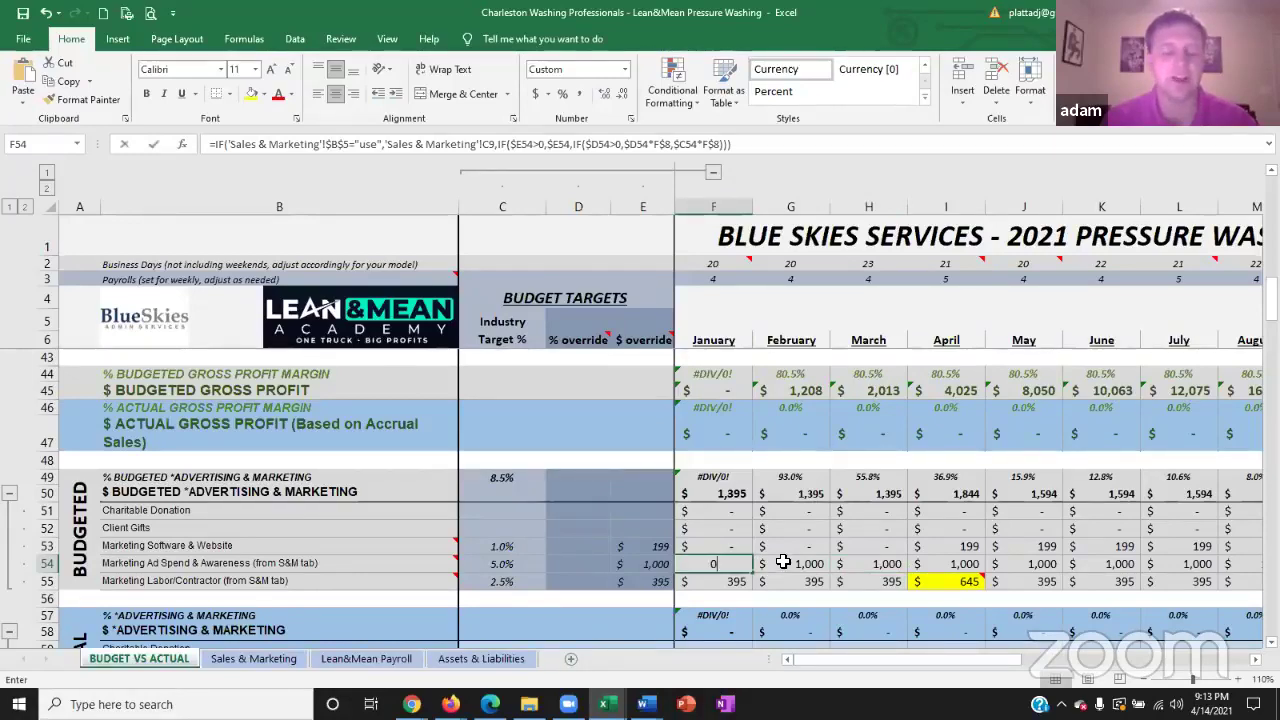
key("Right")
key("Delete")
key("Right")
key("F2")
key("Escape")
key("Delete")
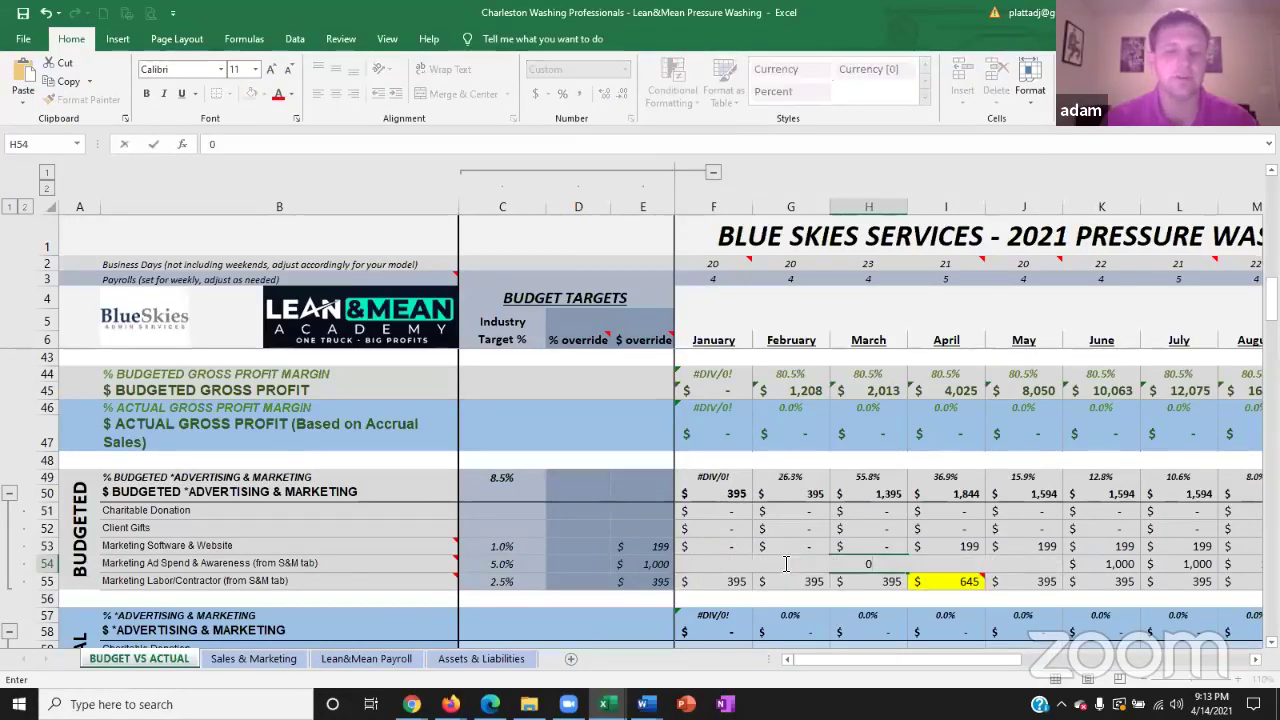
left_click(790, 580)
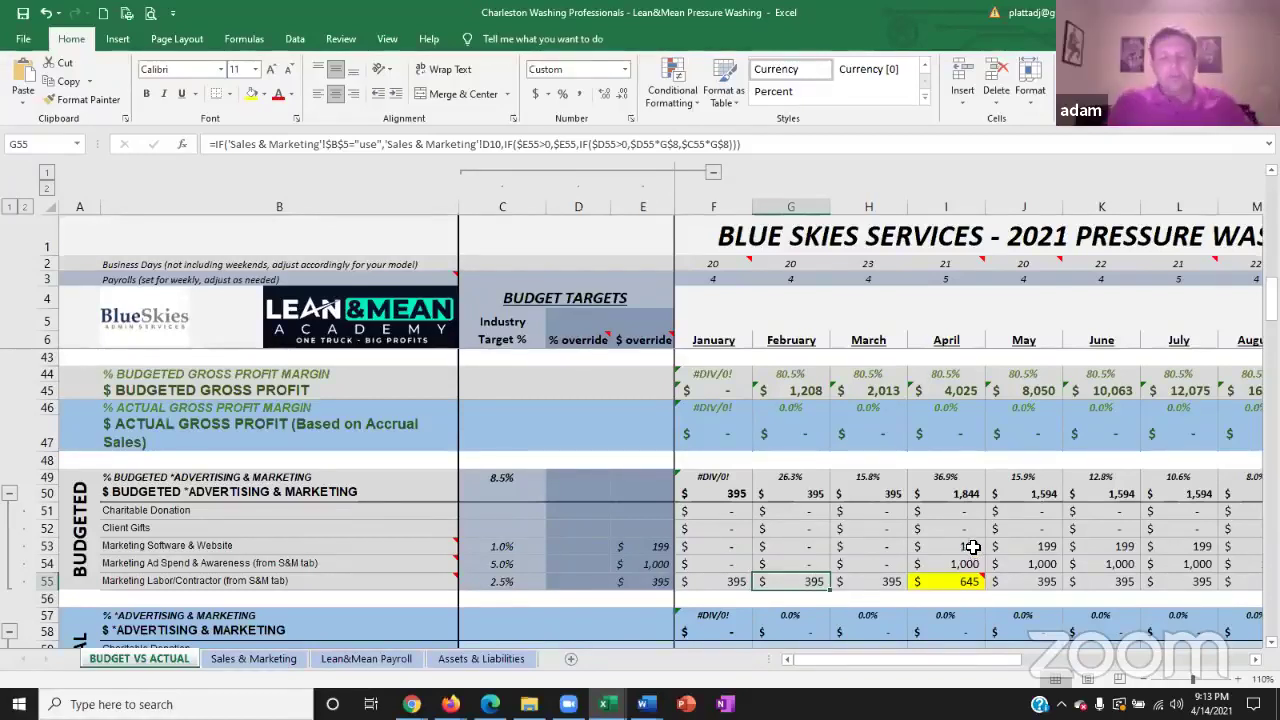
- Enter 0 as the budgeted Marketing Labor/Contractor amount for January, February and March
left_click(738, 578)
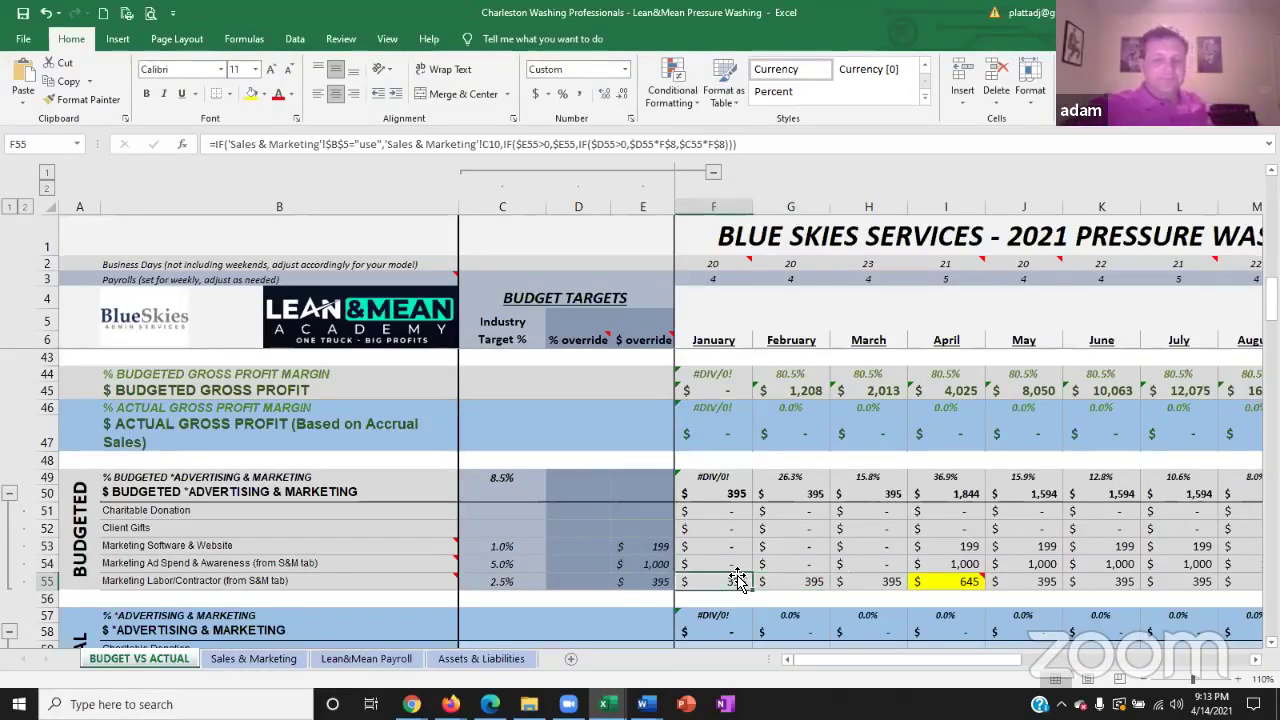
type("0")
key("Tab")
type("0")
key("Tab")
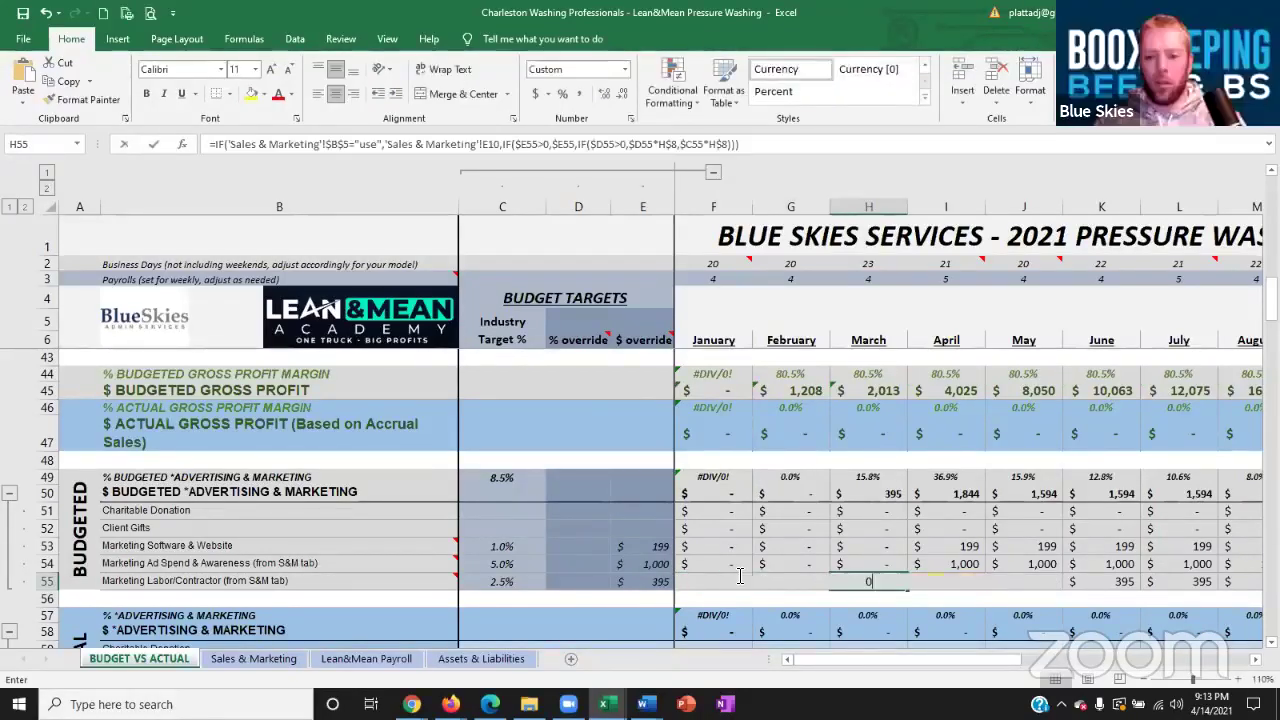
type("0")
left_click(788, 574)
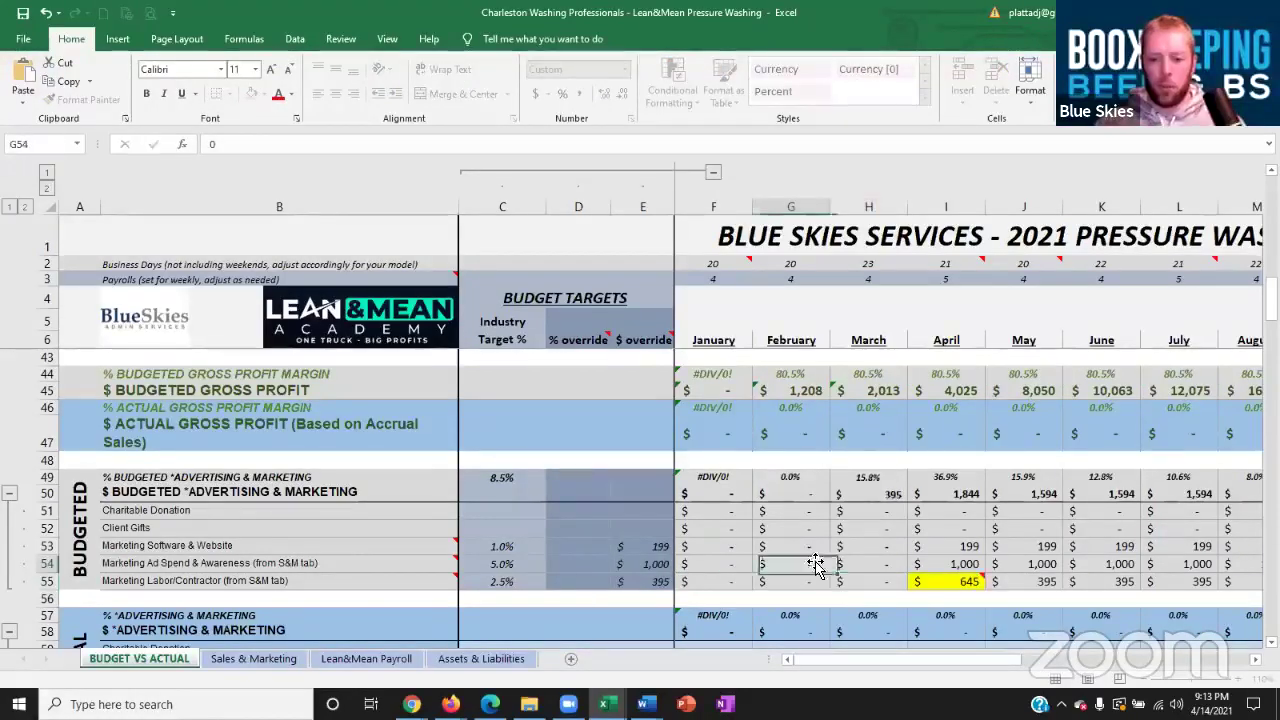
- Fill the January to March cells of the budgeted marketing software, ad spend and labor rows with yellow
left_click(877, 580)
left_click_drag(850, 578, 712, 547)
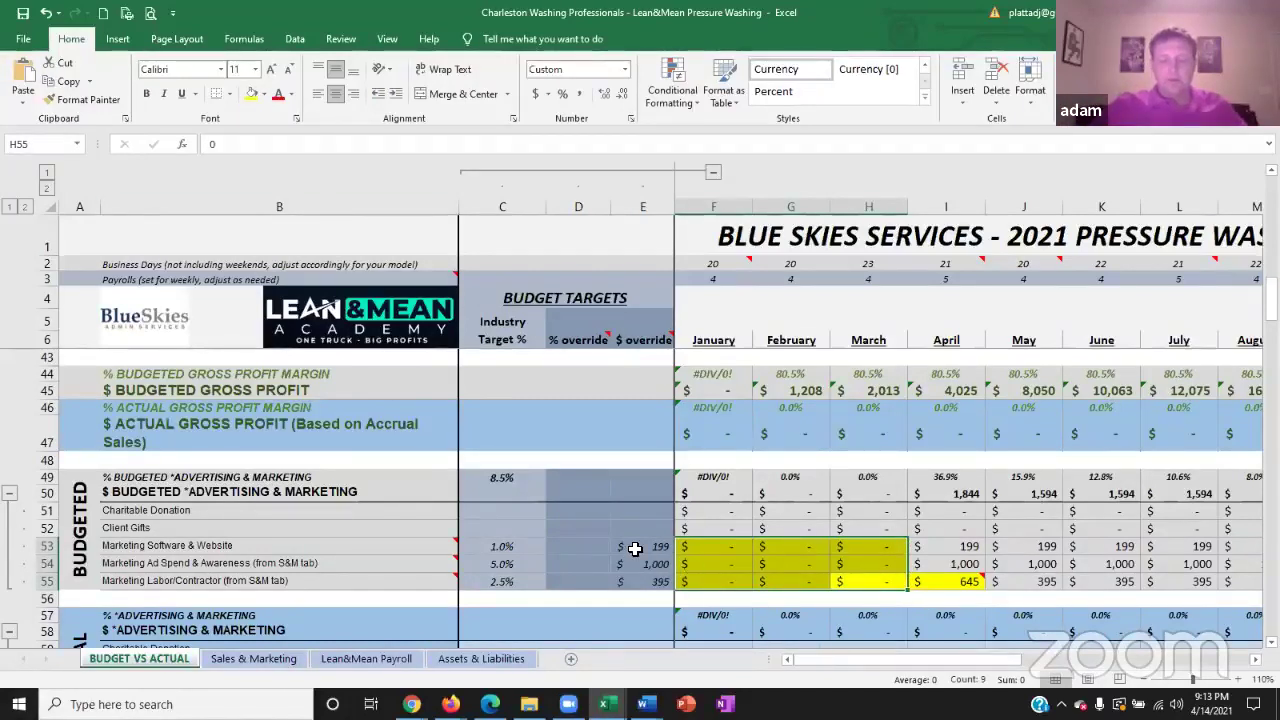
left_click_drag(640, 548, 640, 579)
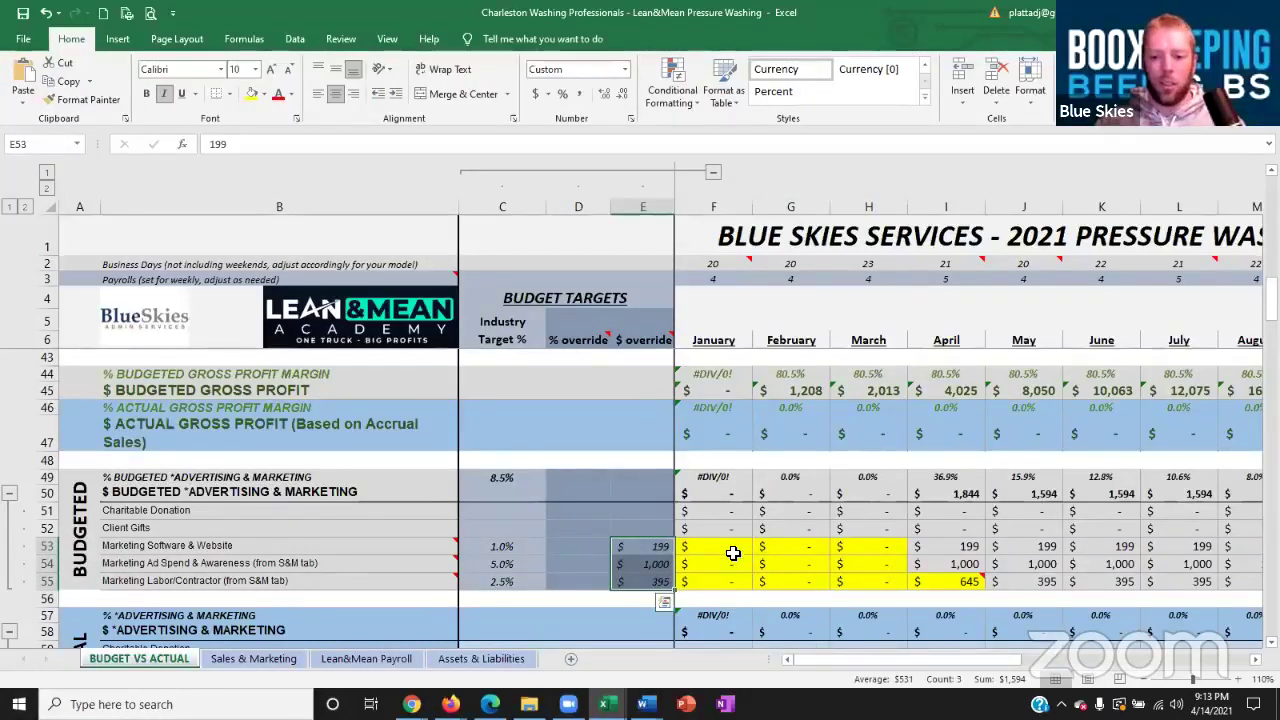
left_click_drag(729, 548, 883, 580)
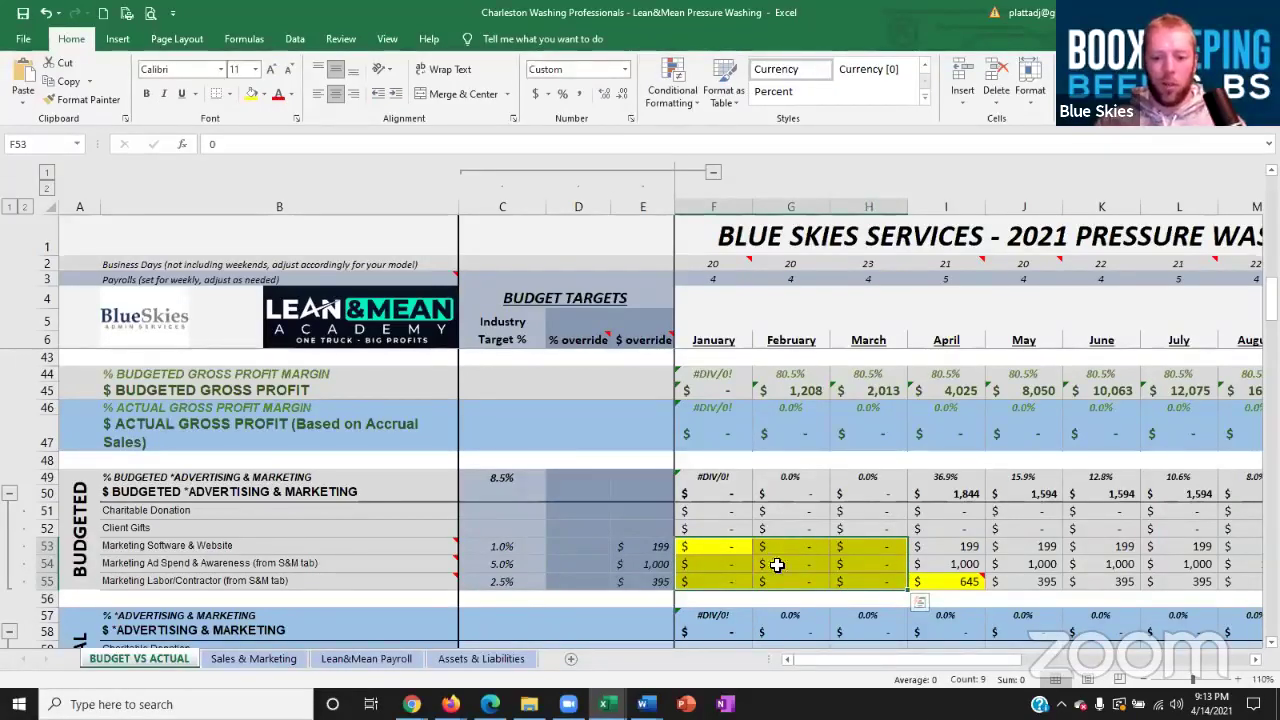
left_click(625, 565)
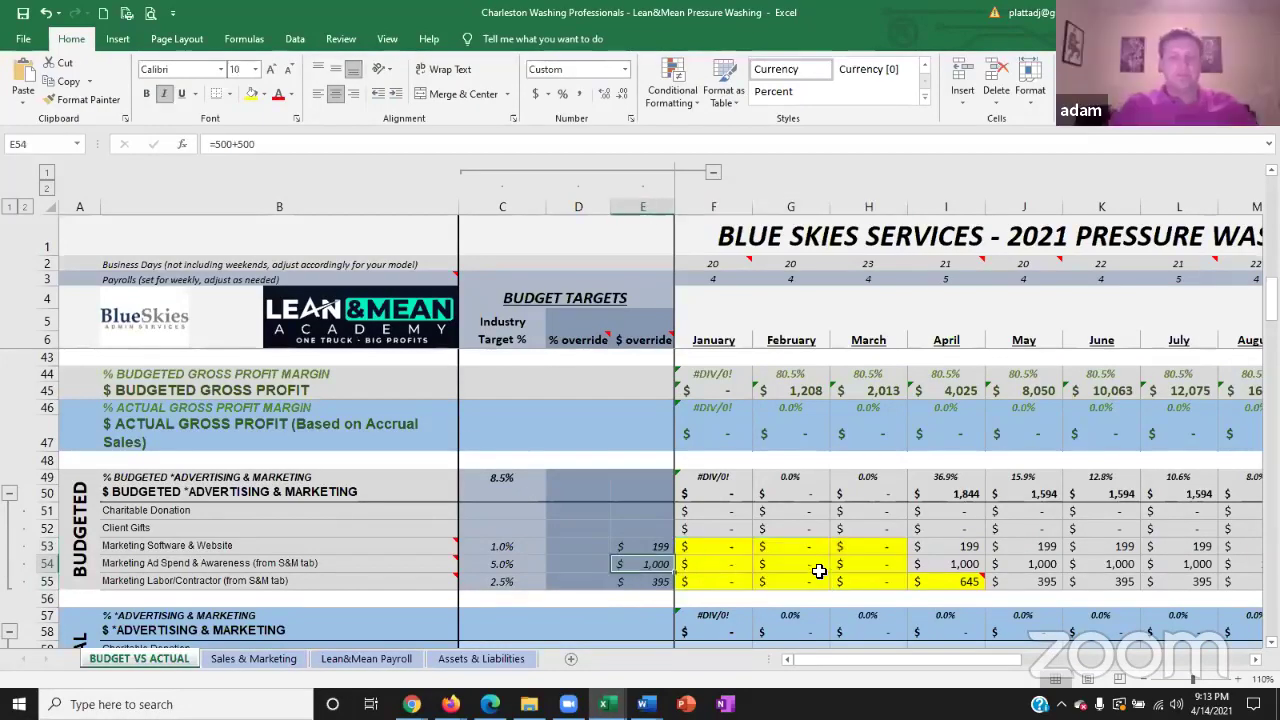
- Review the budgeted advertising and marketing percentages month by month from April to December, along with the yearly total
scroll(818, 570, "down", 4)
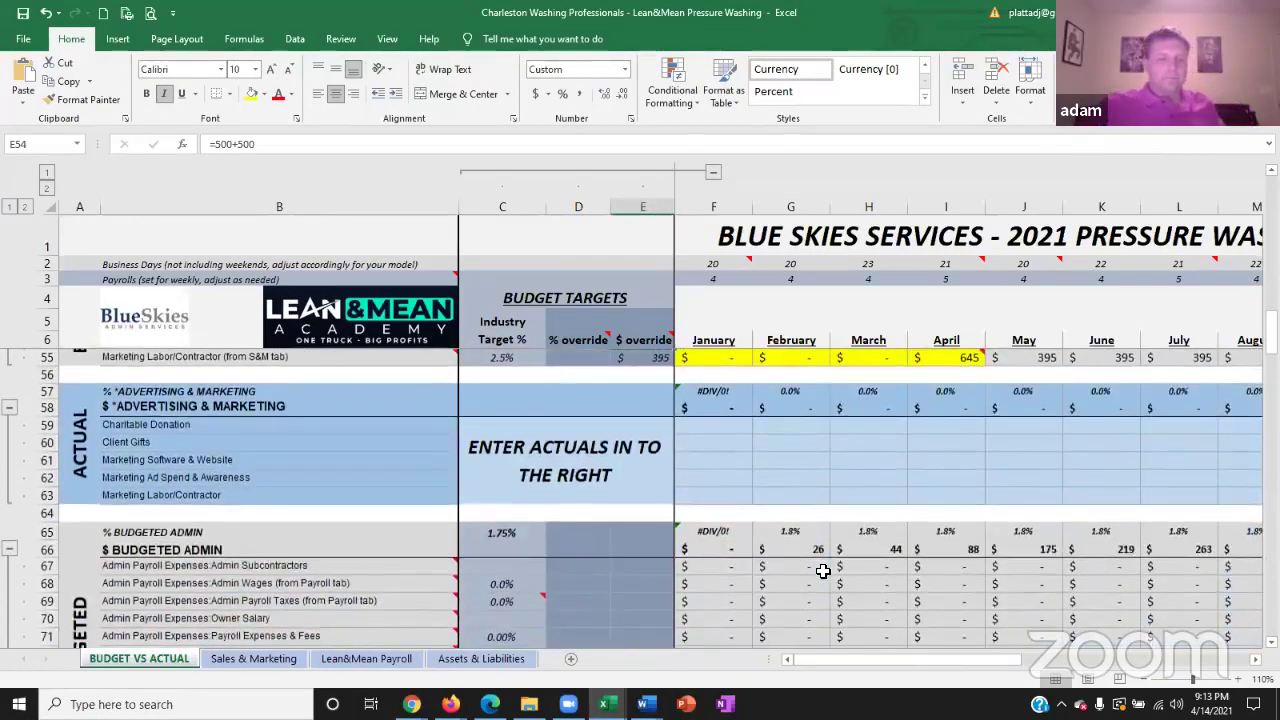
scroll(822, 570, "up", 3)
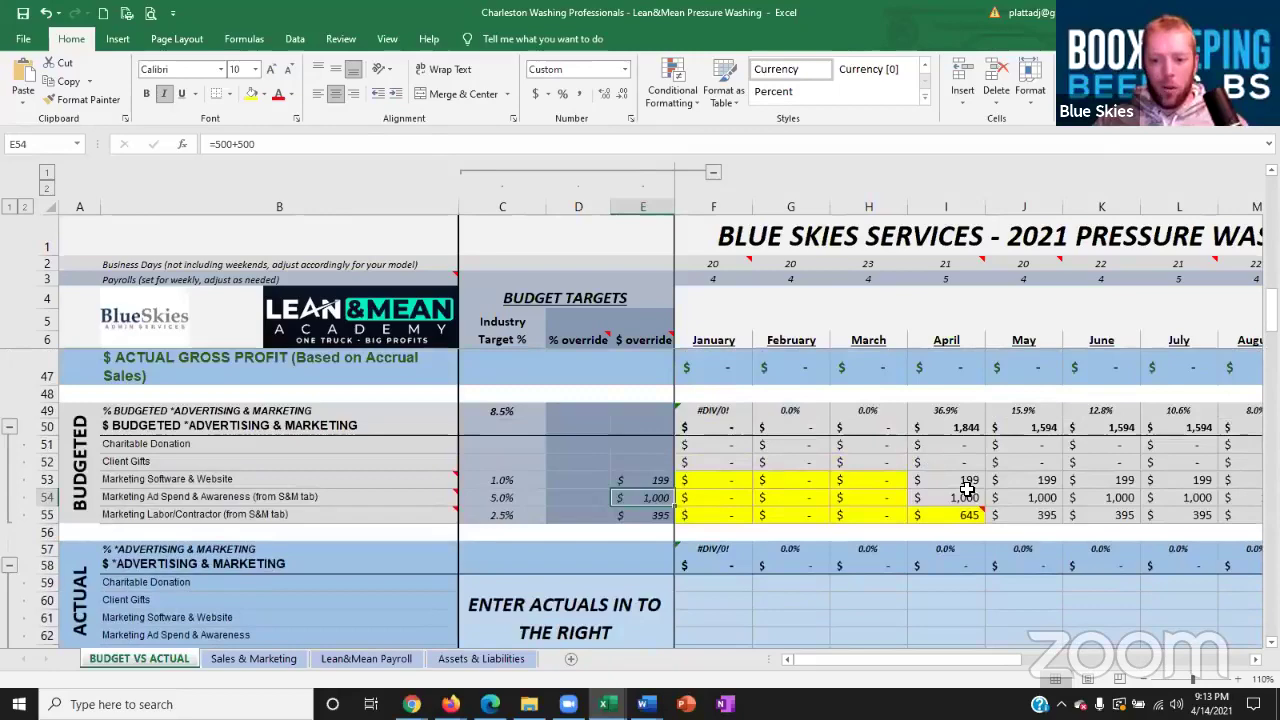
left_click_drag(966, 481, 997, 486)
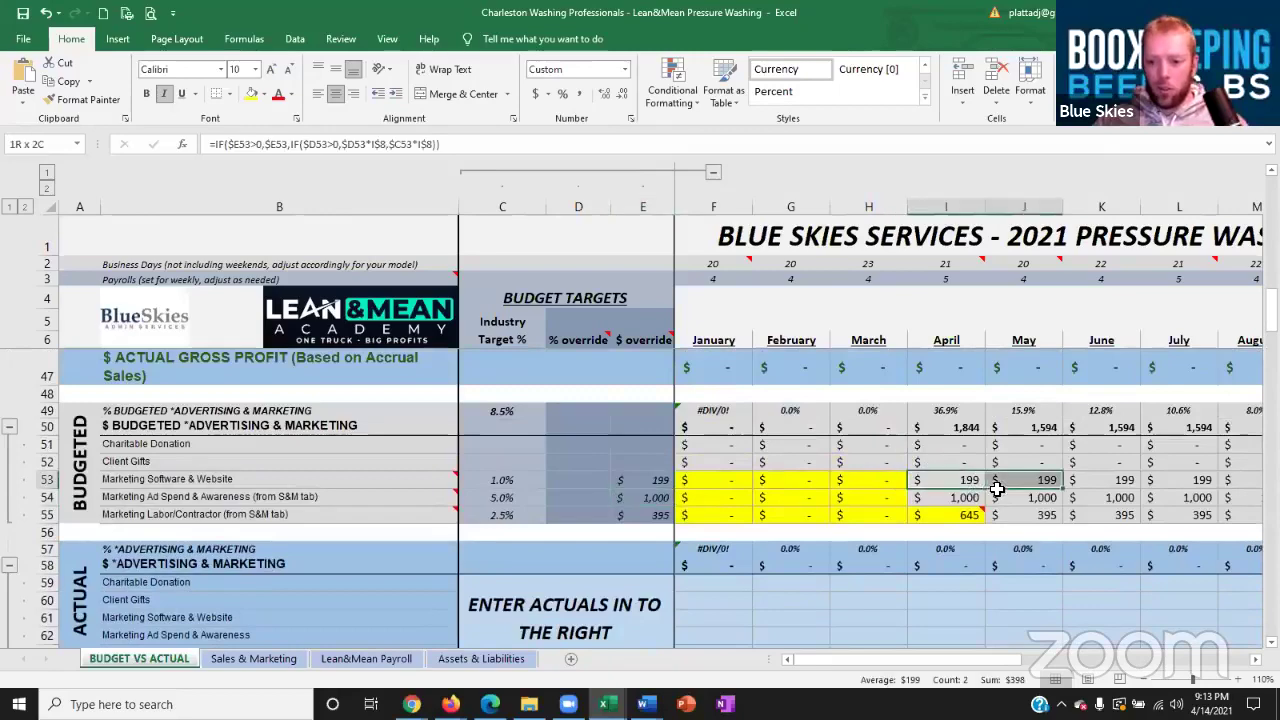
left_click_drag(966, 411, 1178, 412)
scroll(1178, 412, "right", 3)
left_click(810, 411)
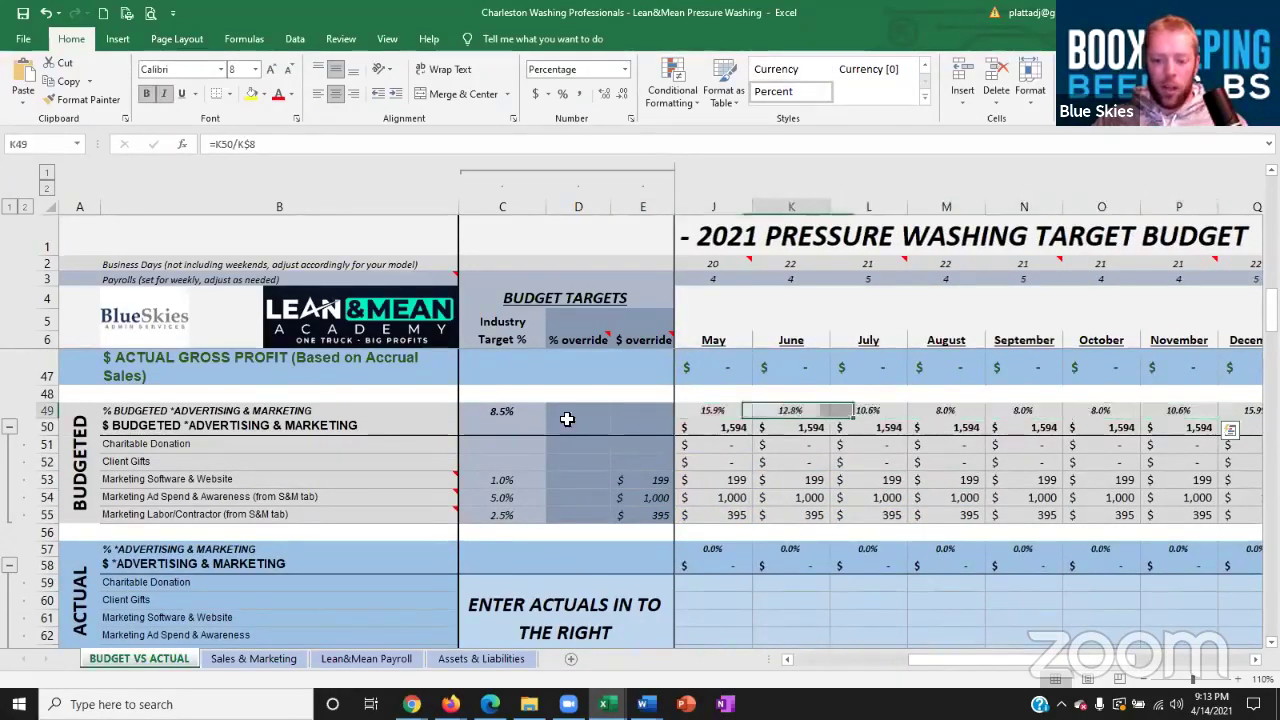
scroll(567, 418, "left", 3)
left_click(940, 412)
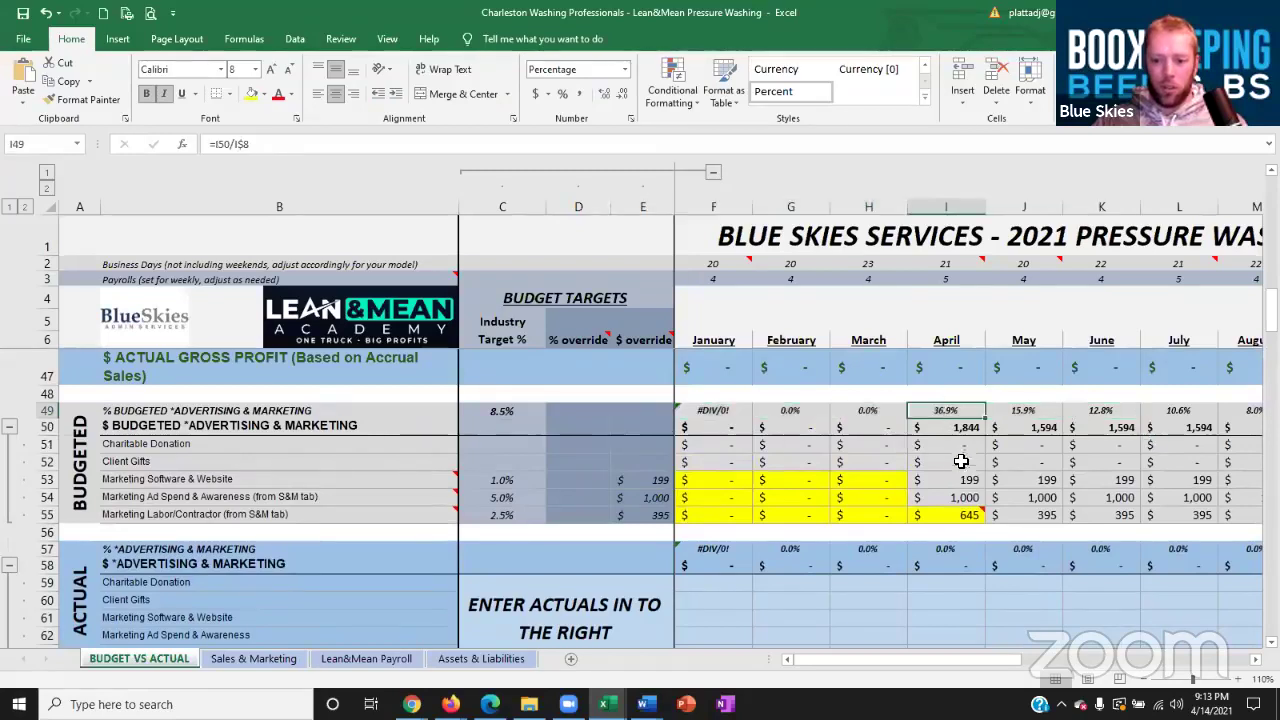
left_click_drag(966, 480, 966, 514)
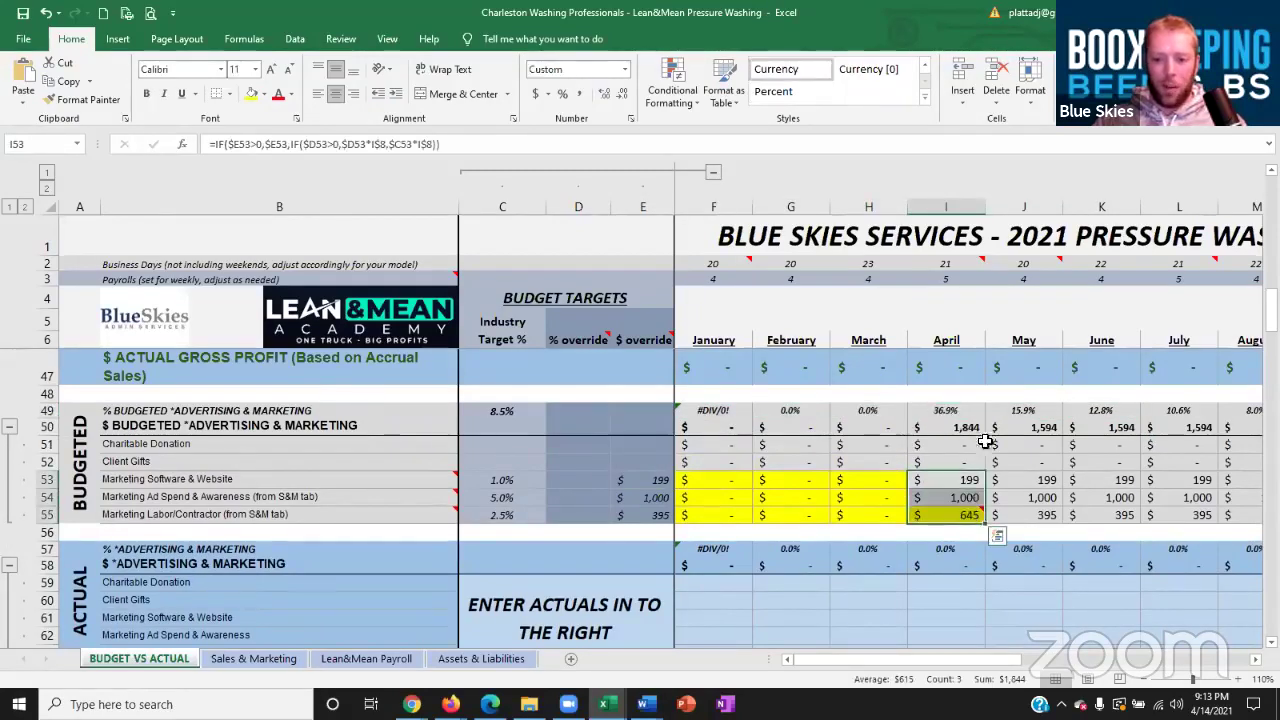
left_click(975, 440)
left_click_drag(1033, 411, 1160, 410)
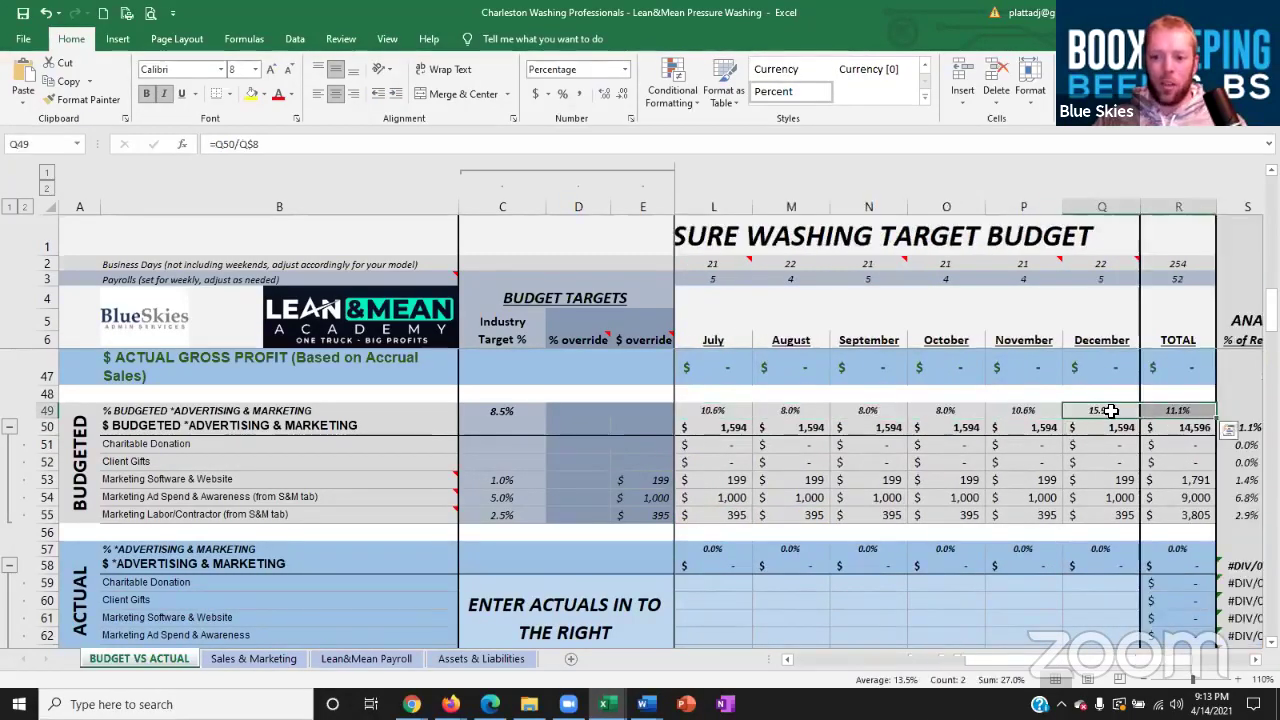
left_click(1040, 410)
left_click(1180, 410)
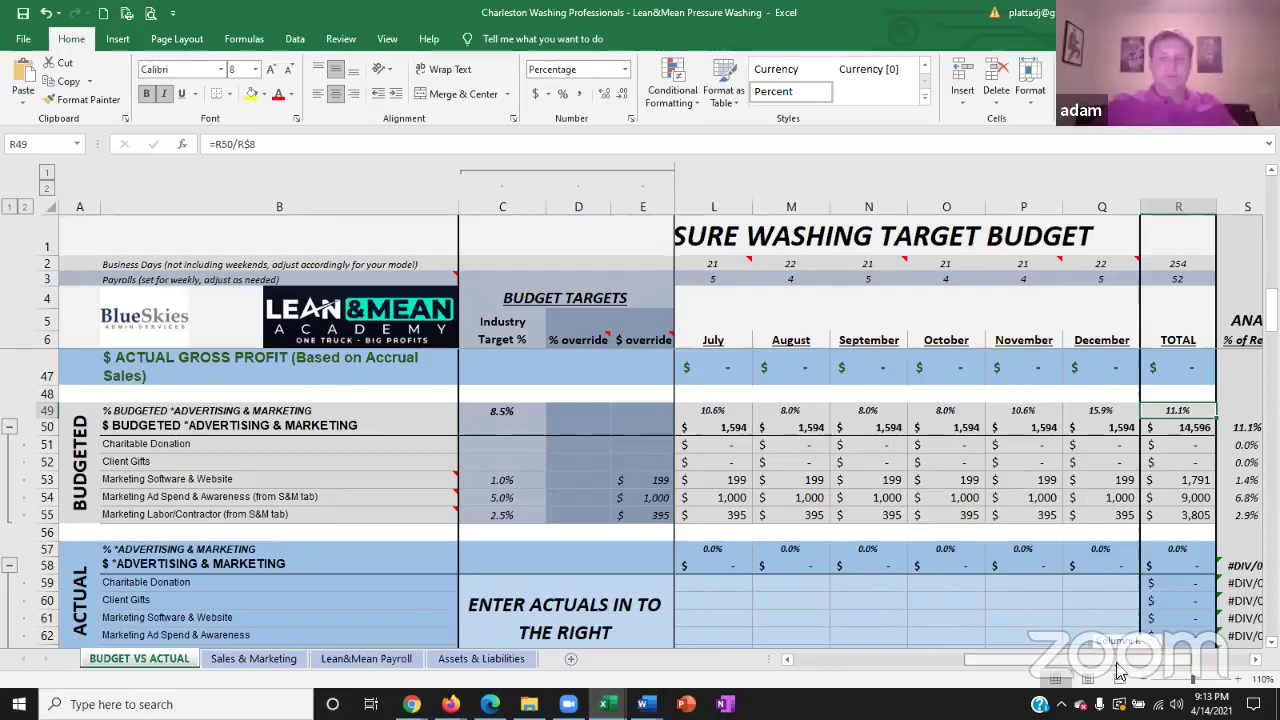
left_click_drag(1118, 668, 815, 666)
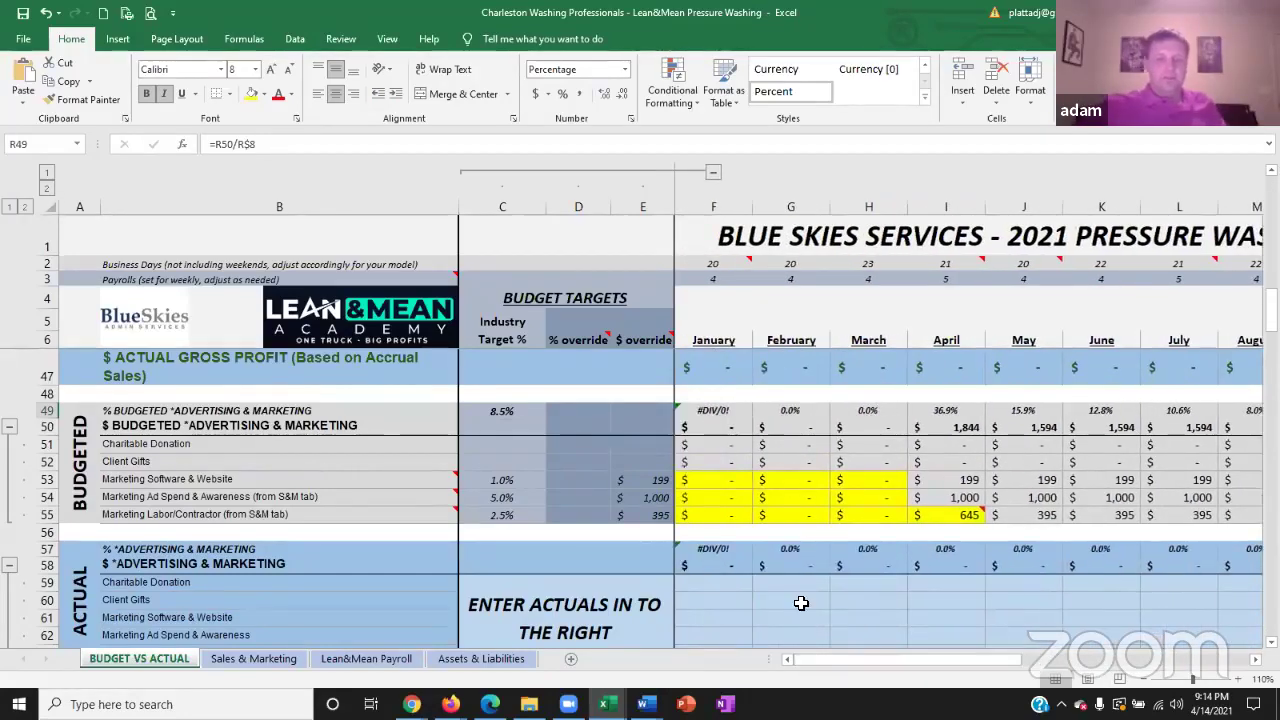
- Set the dollar override for Legal & Professional Fees: Accounting Services to 150 in the budgeted admin section
scroll(801, 603, "down", 6)
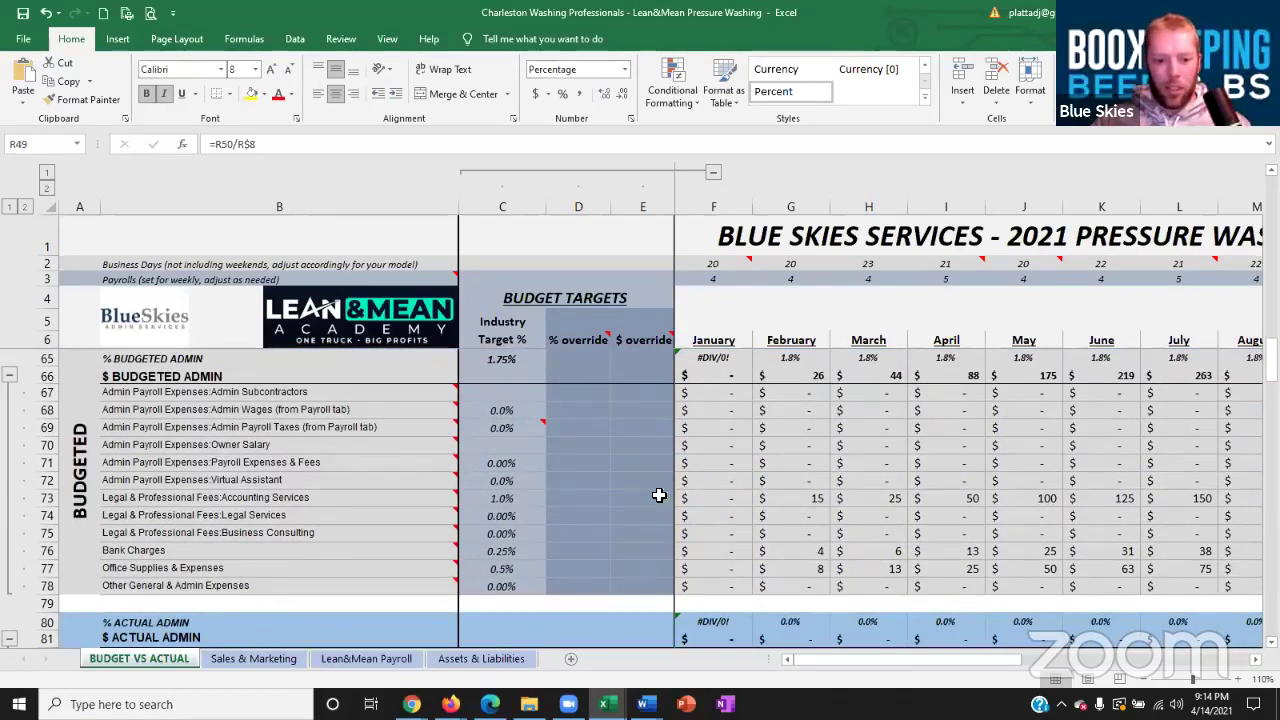
left_click(503, 497)
left_click(645, 499)
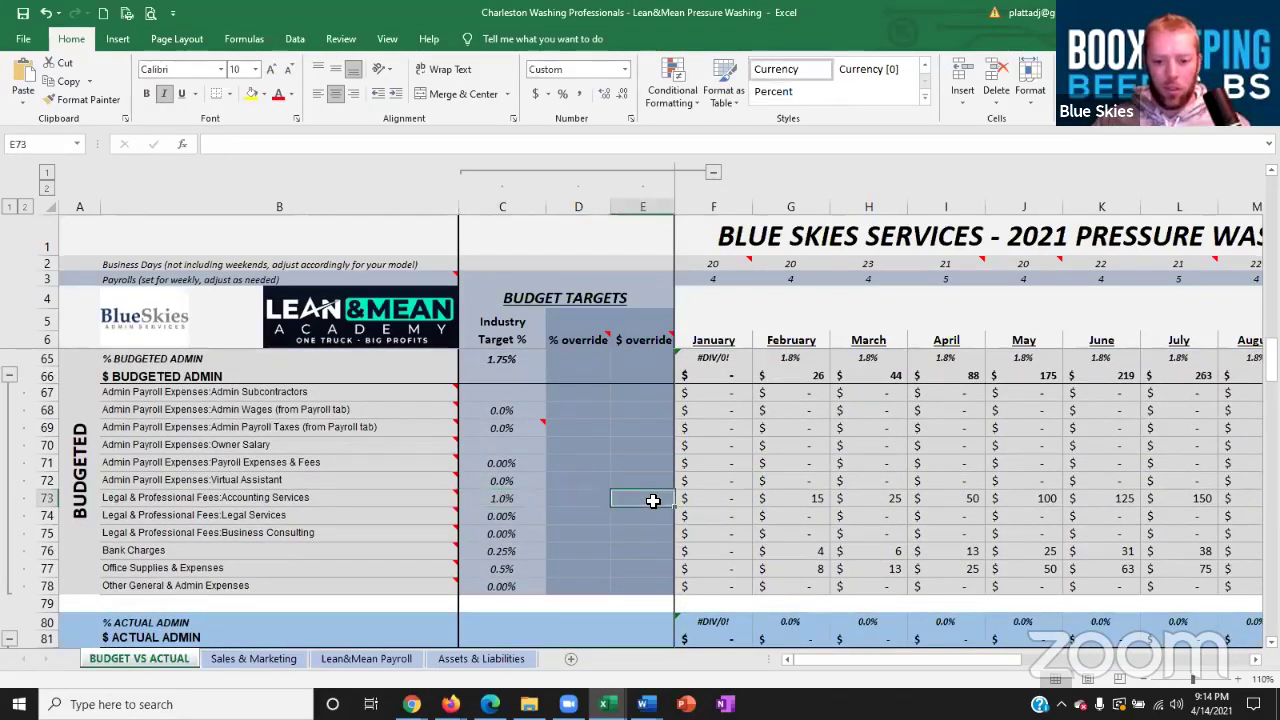
type("150")
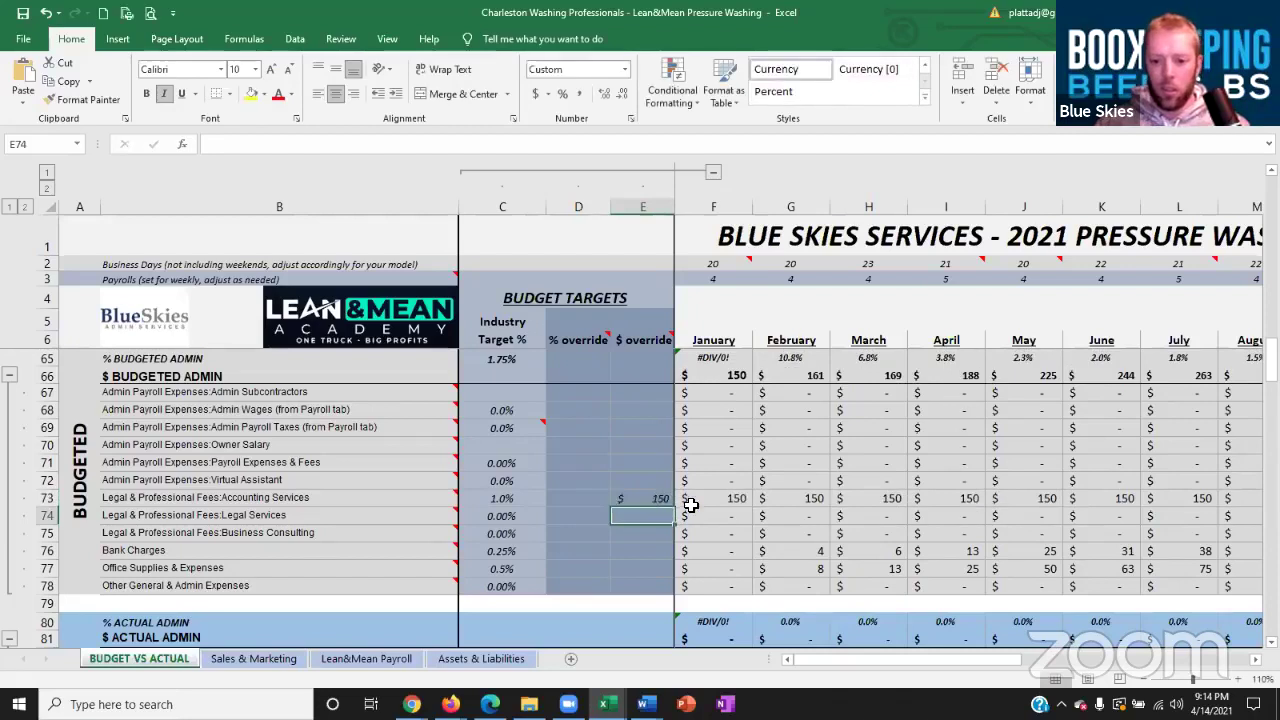
- Enter 0 as the budgeted Accounting Services amount for January, February and March
left_click(717, 498)
type("0")
key("Return")
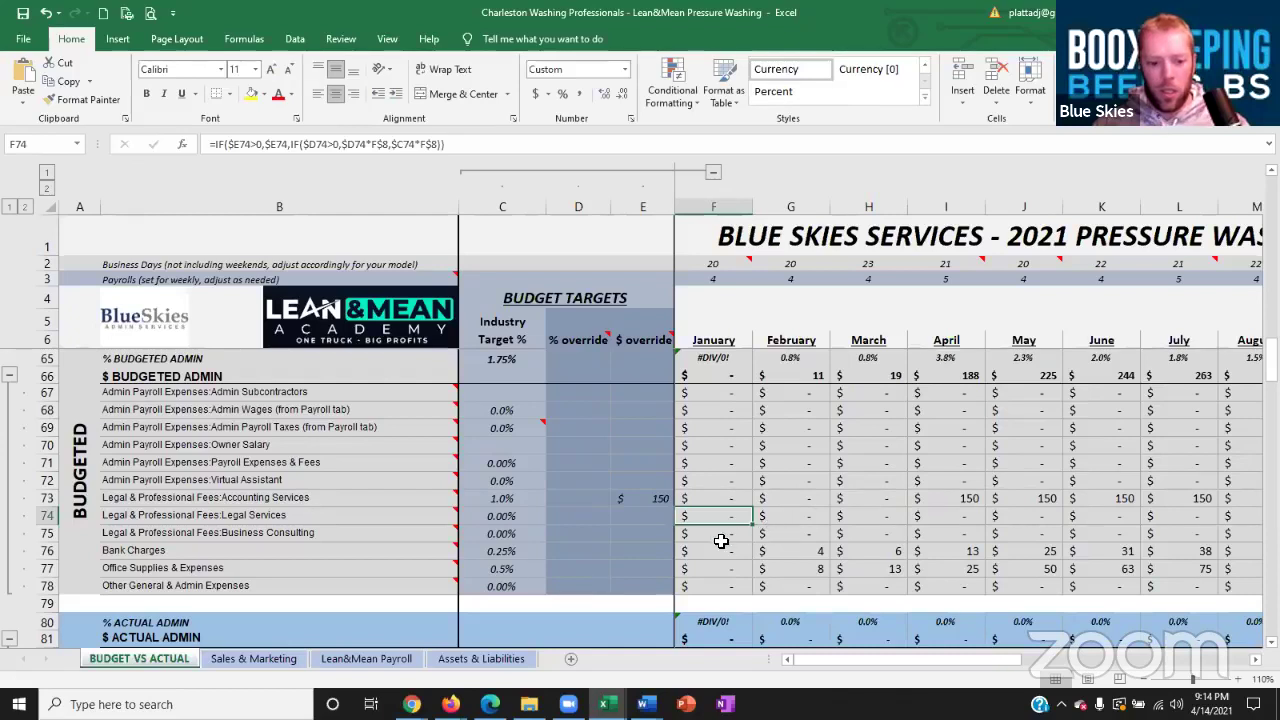
- Add 1200 to the end of the May formula for budgeted Accounting Services
left_click(520, 551)
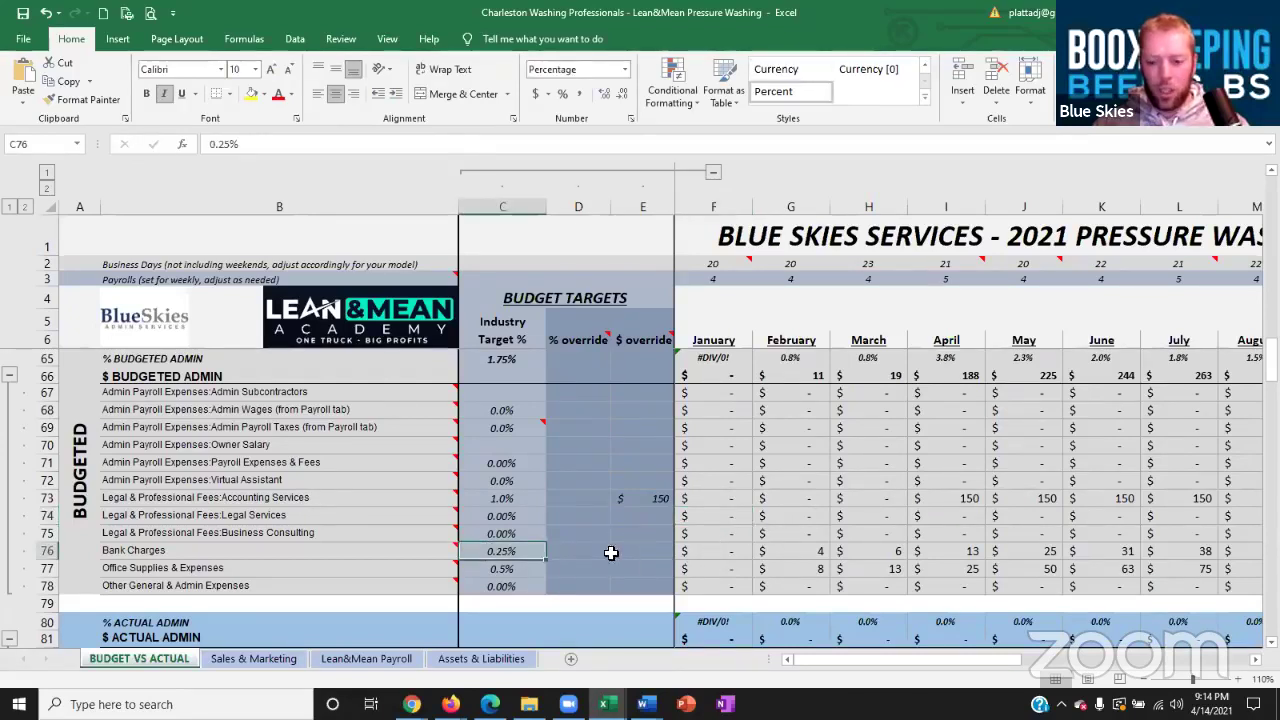
left_click(510, 497)
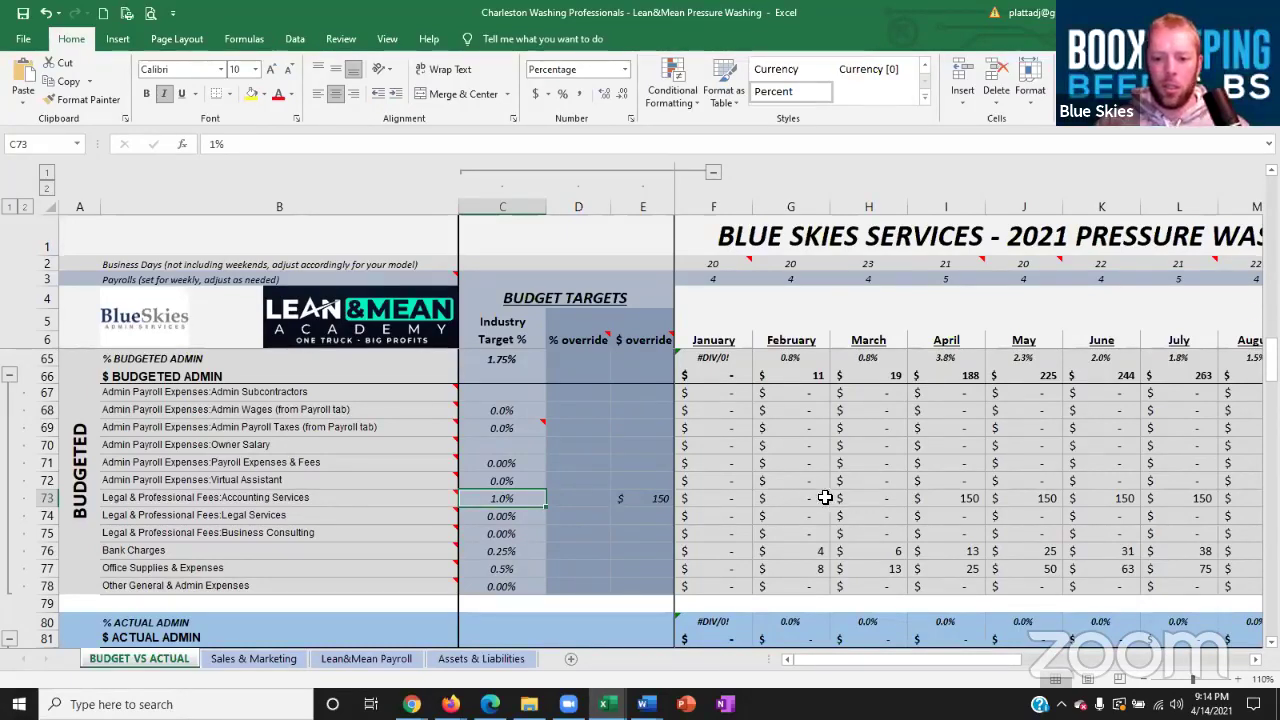
left_click(811, 497)
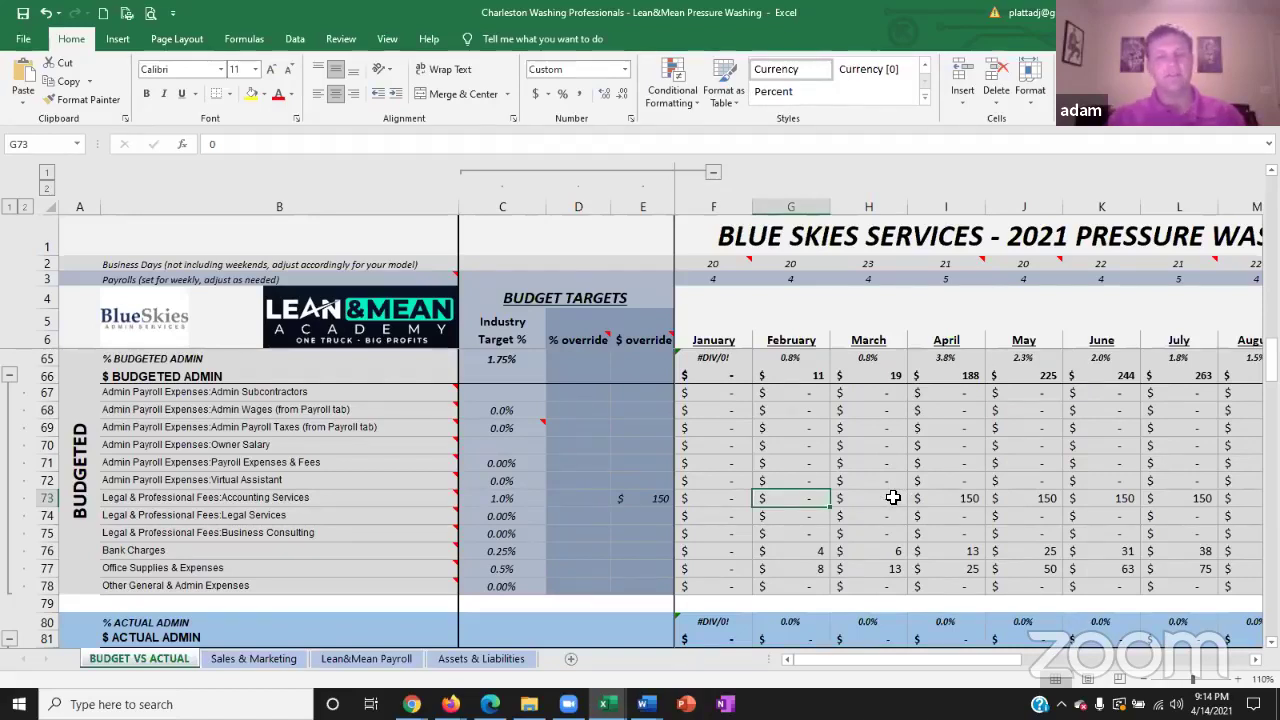
left_click(932, 497)
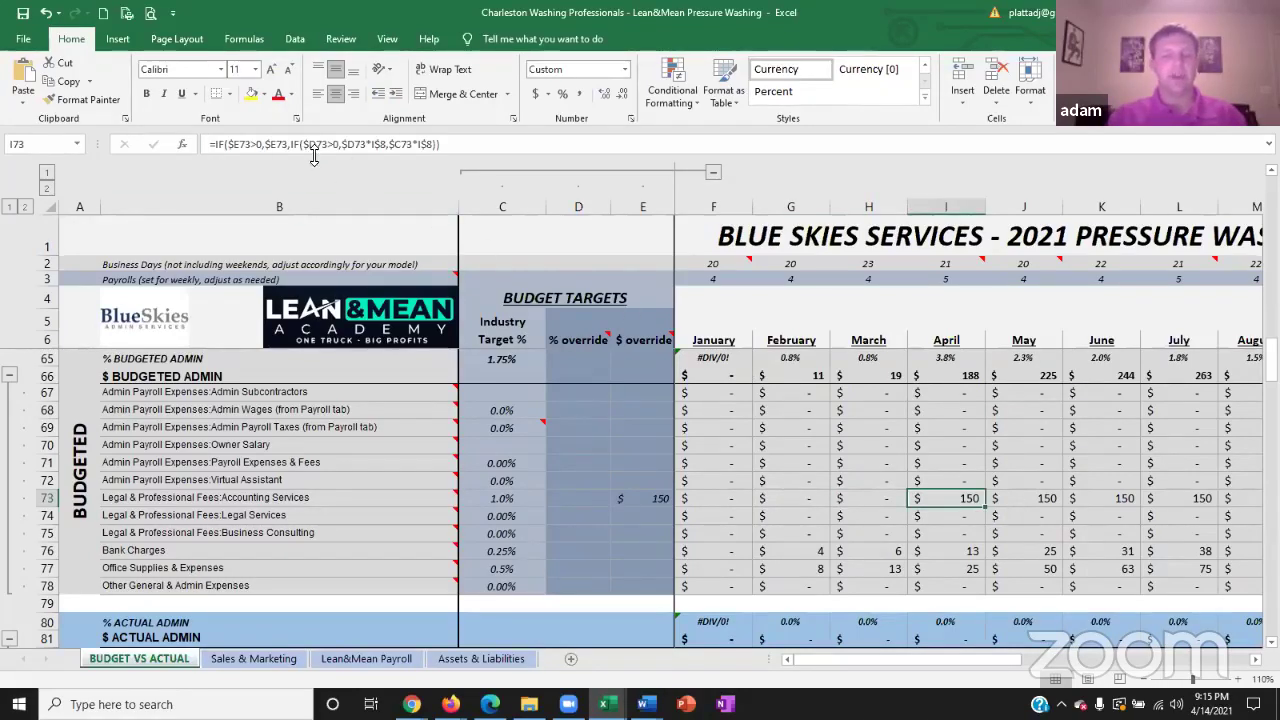
left_click(462, 144)
left_click(1031, 497)
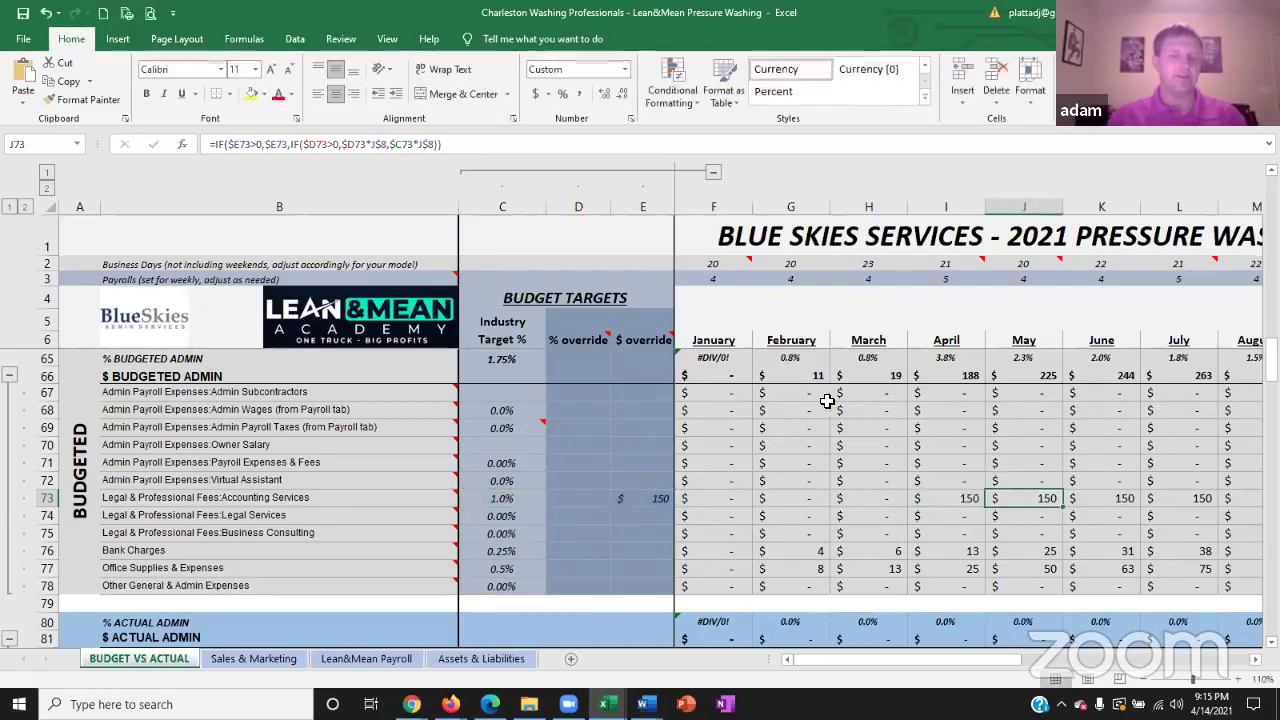
left_click(488, 145)
type("+1200")
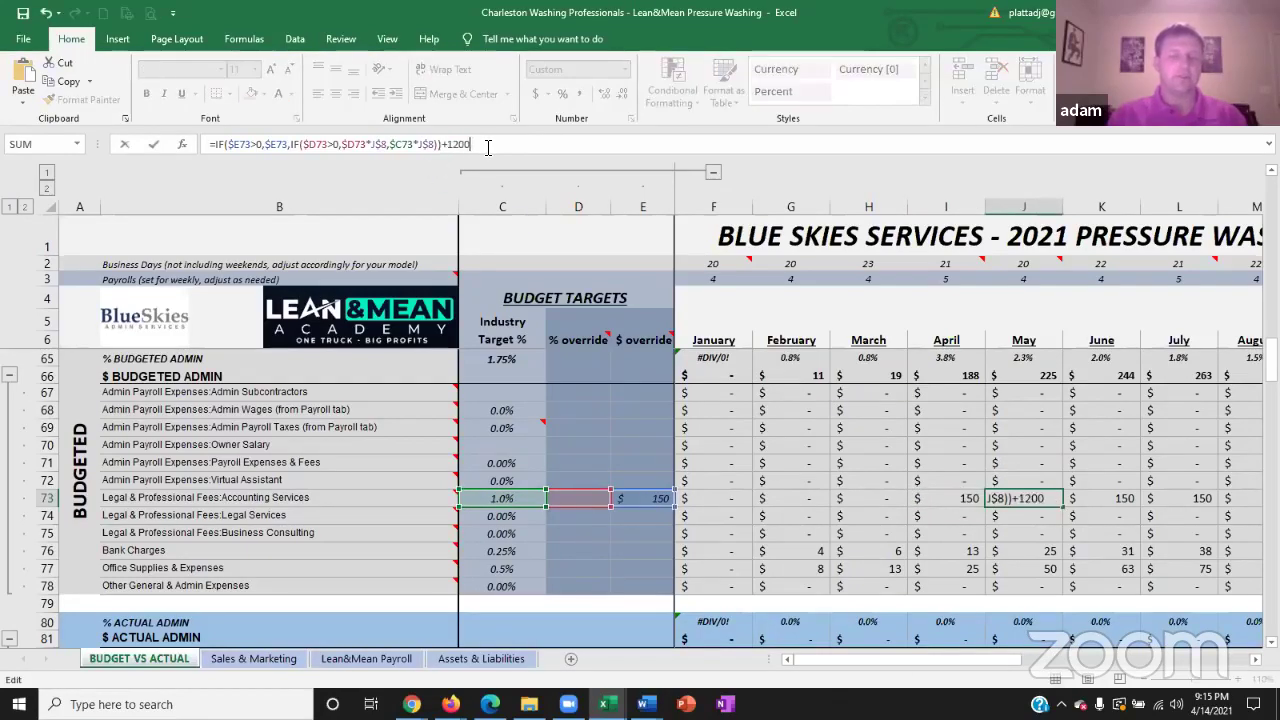
key("Return")
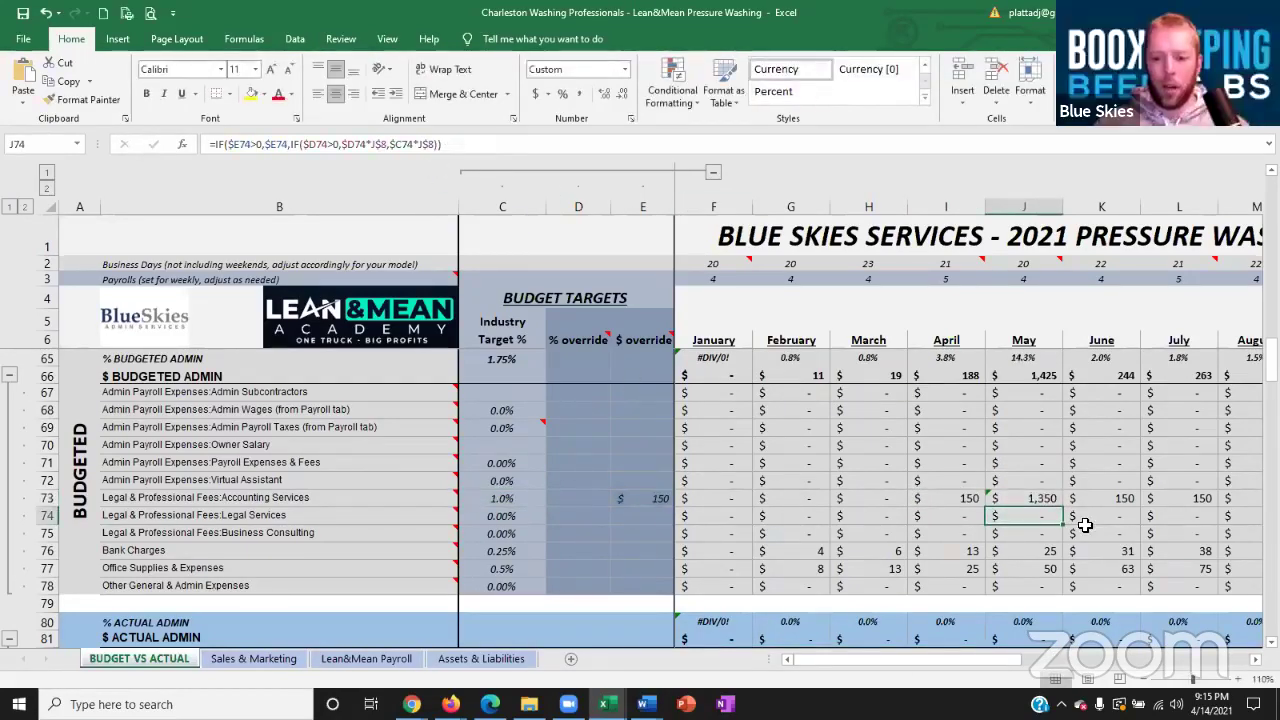
- Fill the May cell and the January to March cells of the budgeted Accounting Services row with yellow
left_click(1030, 497)
left_click(251, 93)
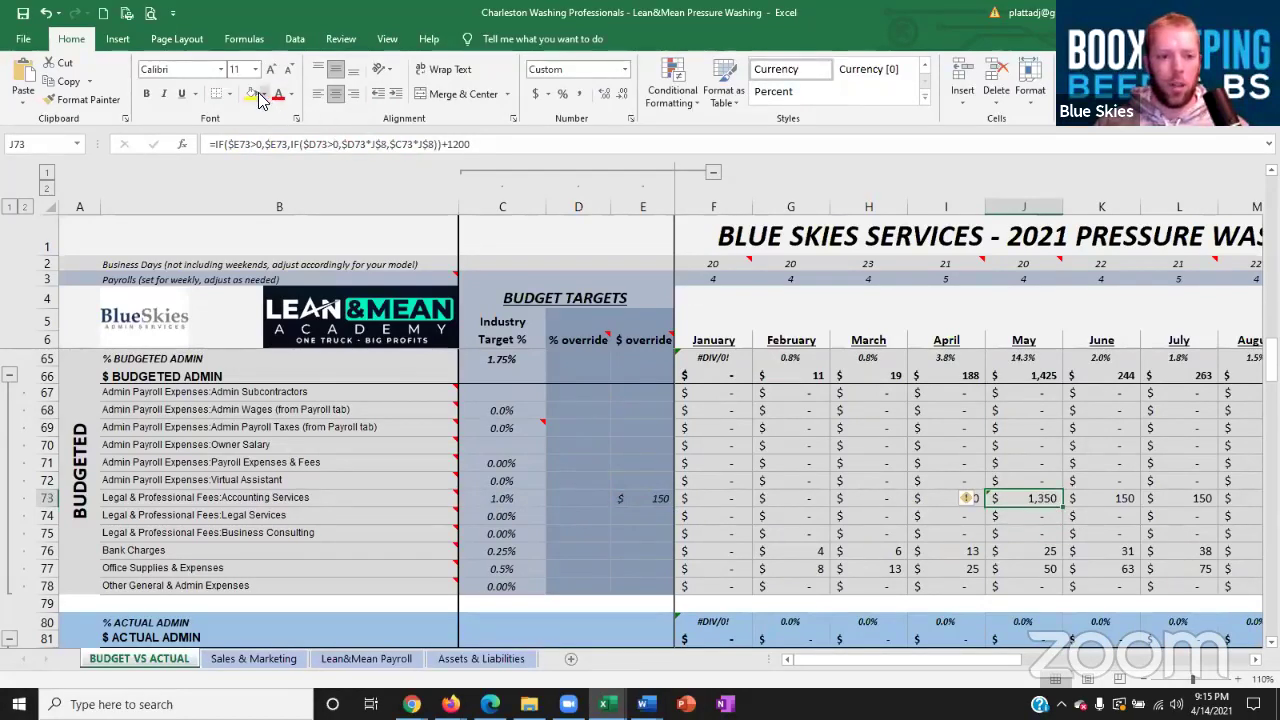
left_click_drag(712, 503, 870, 497)
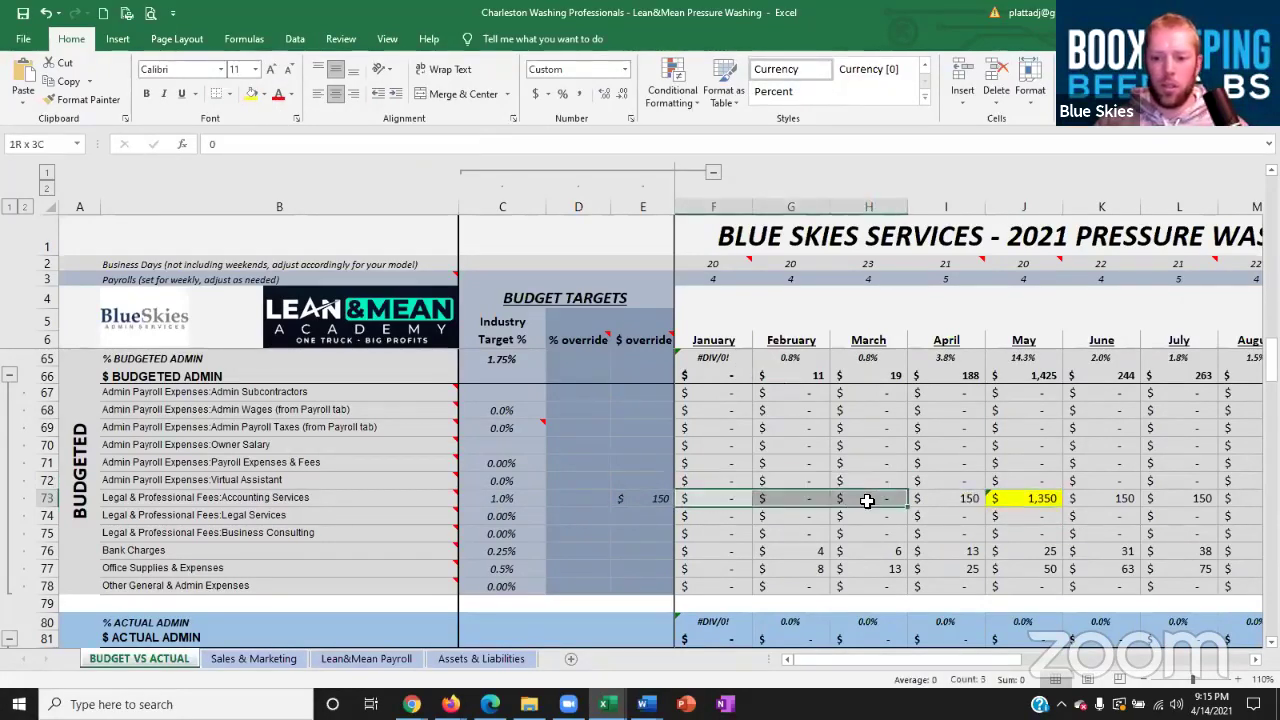
left_click(251, 93)
left_click(711, 451)
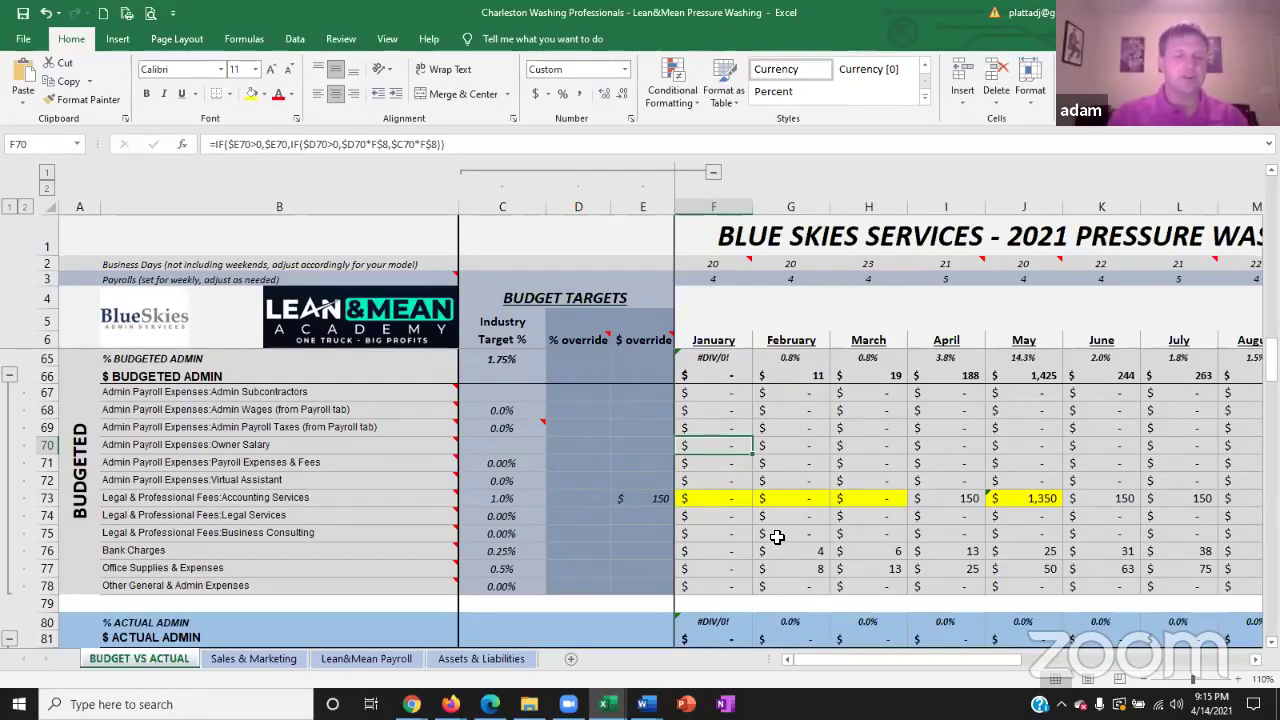
- Try an industry target of 1% for Admin Payroll Expenses: Virtual Assistant
left_click(649, 481)
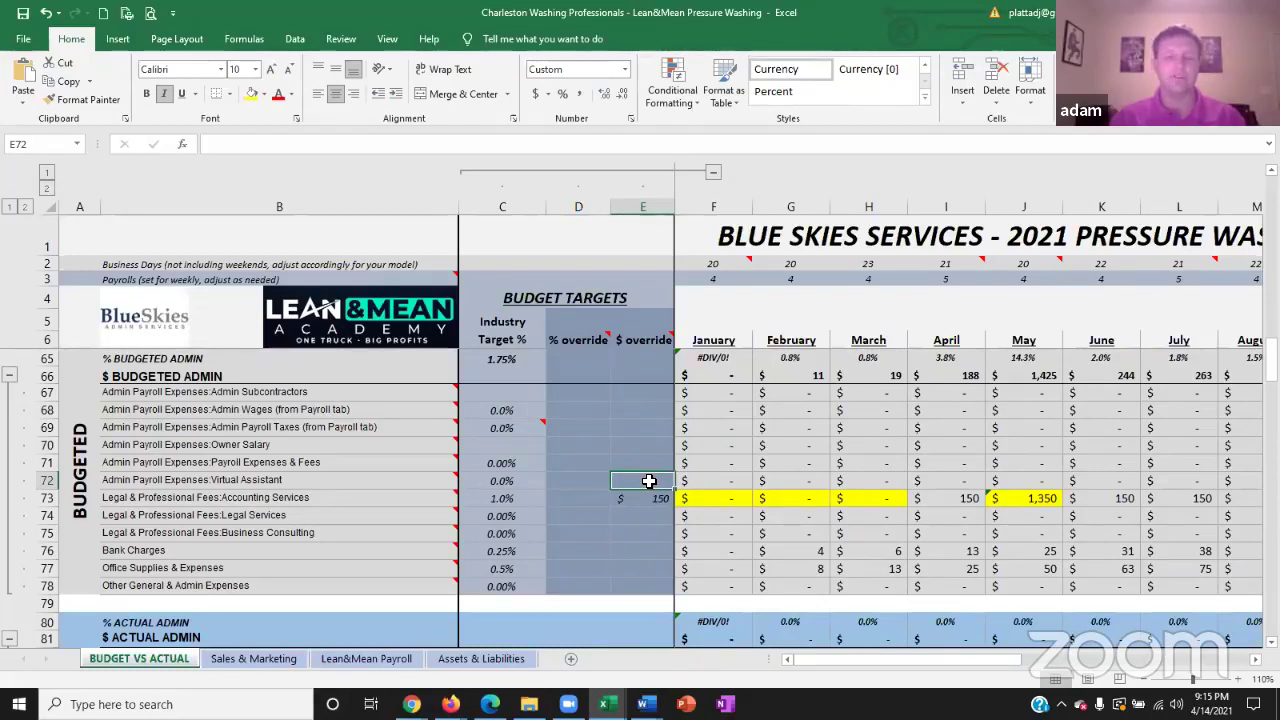
left_click(519, 481)
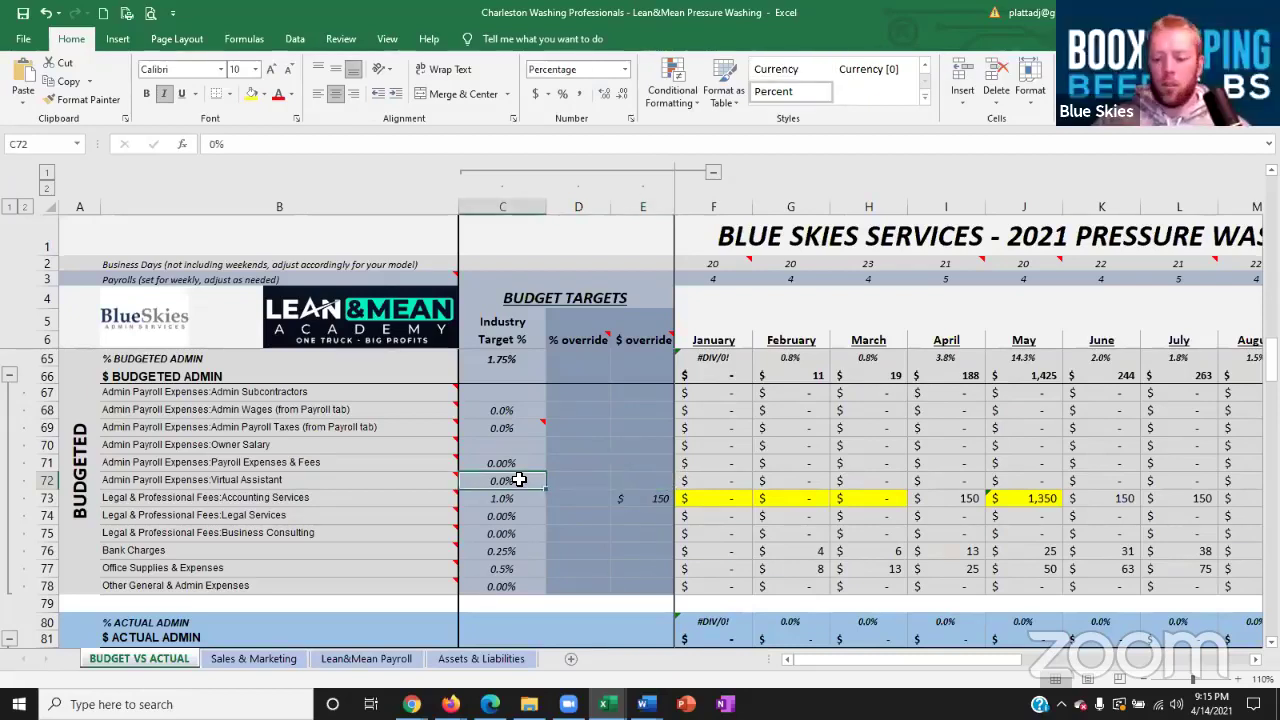
double_click(519, 481)
type("1")
key("Return")
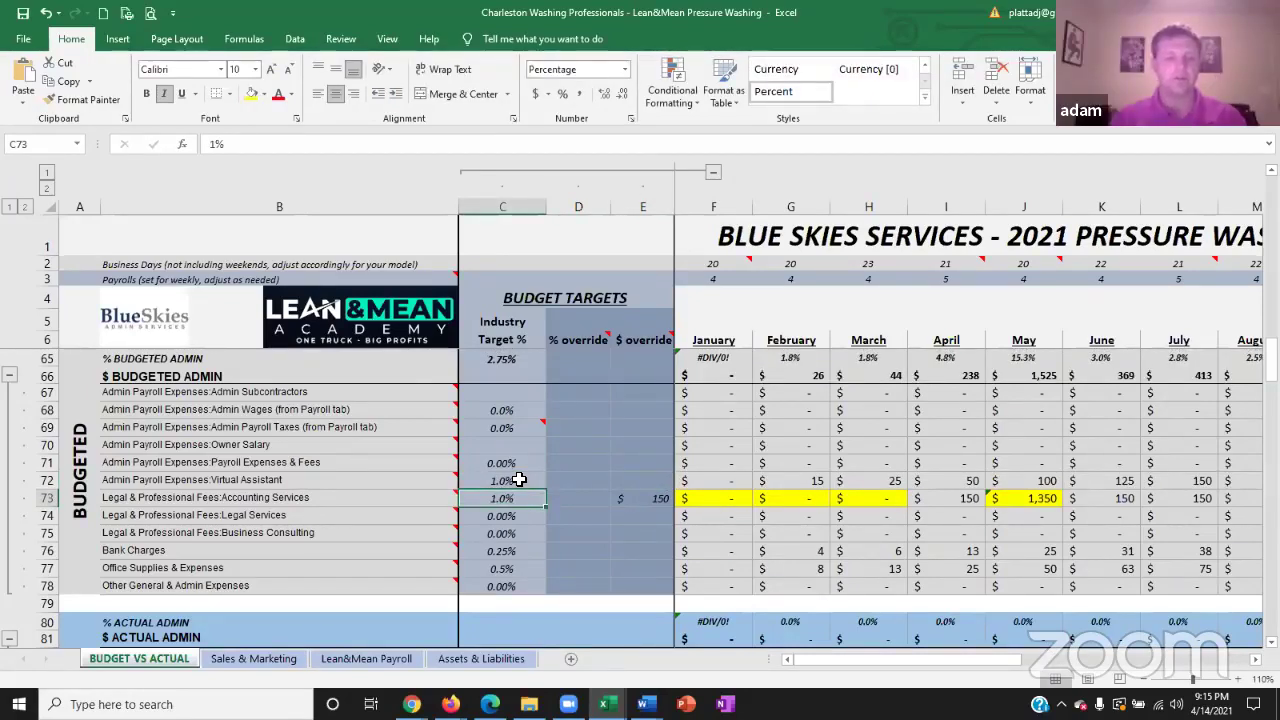
- Set the industry target for Admin Payroll Expenses: Virtual Assistant to 3%
left_click(519, 480)
type("3")
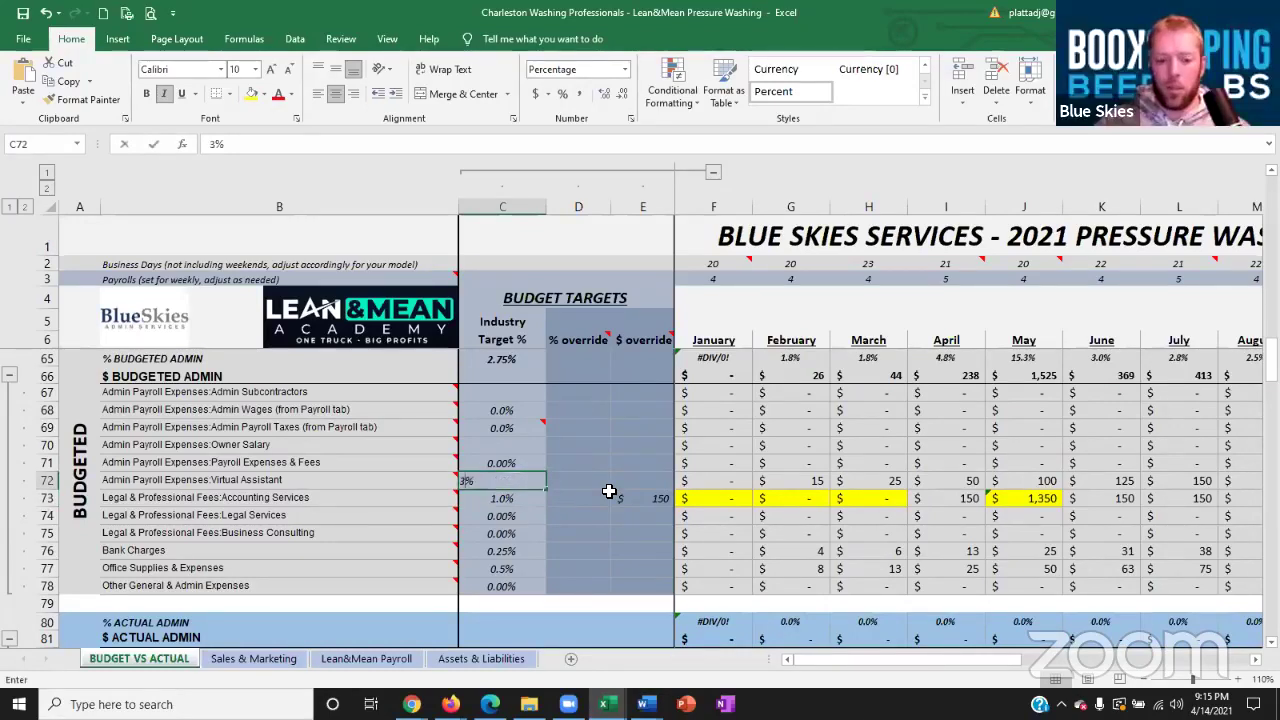
key("Return")
- Enter 0 as the budgeted Virtual Assistant amount for February and March
left_click_drag(871, 485, 828, 481)
type("0")
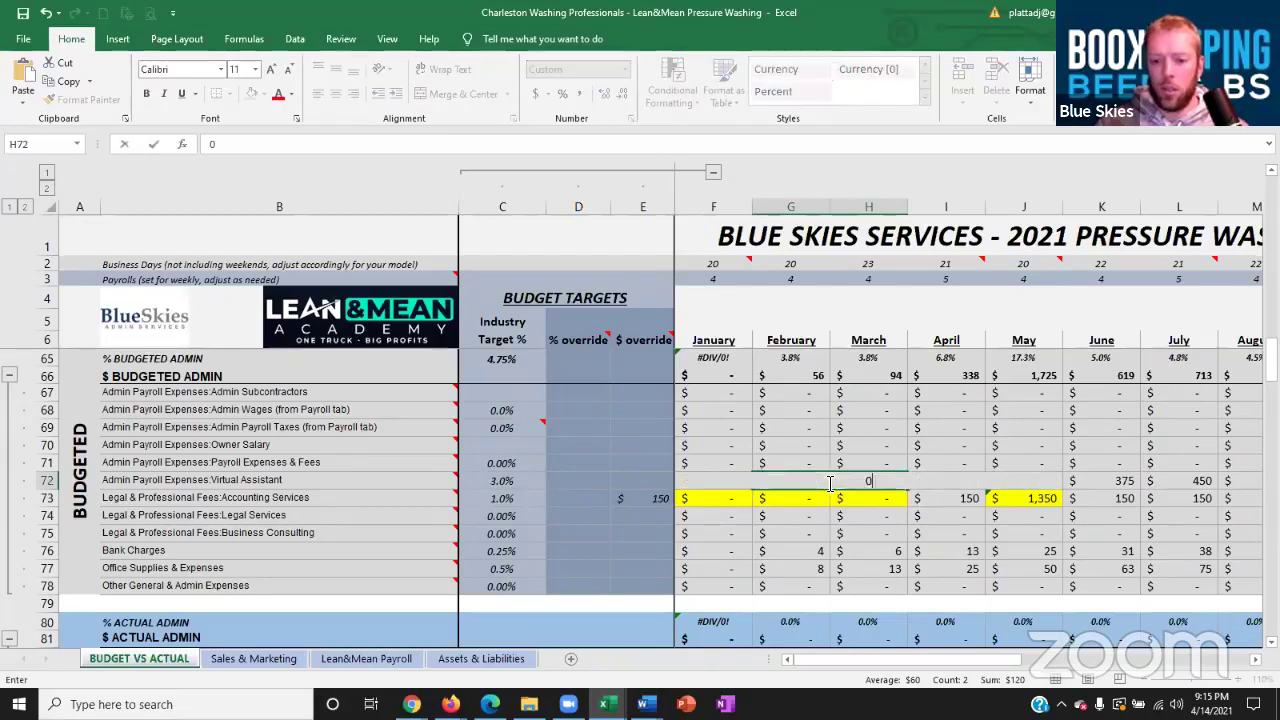
key("ctrl+Return")
- Fill the January to March cells of the budgeted Virtual Assistant row with yellow
left_click(866, 488)
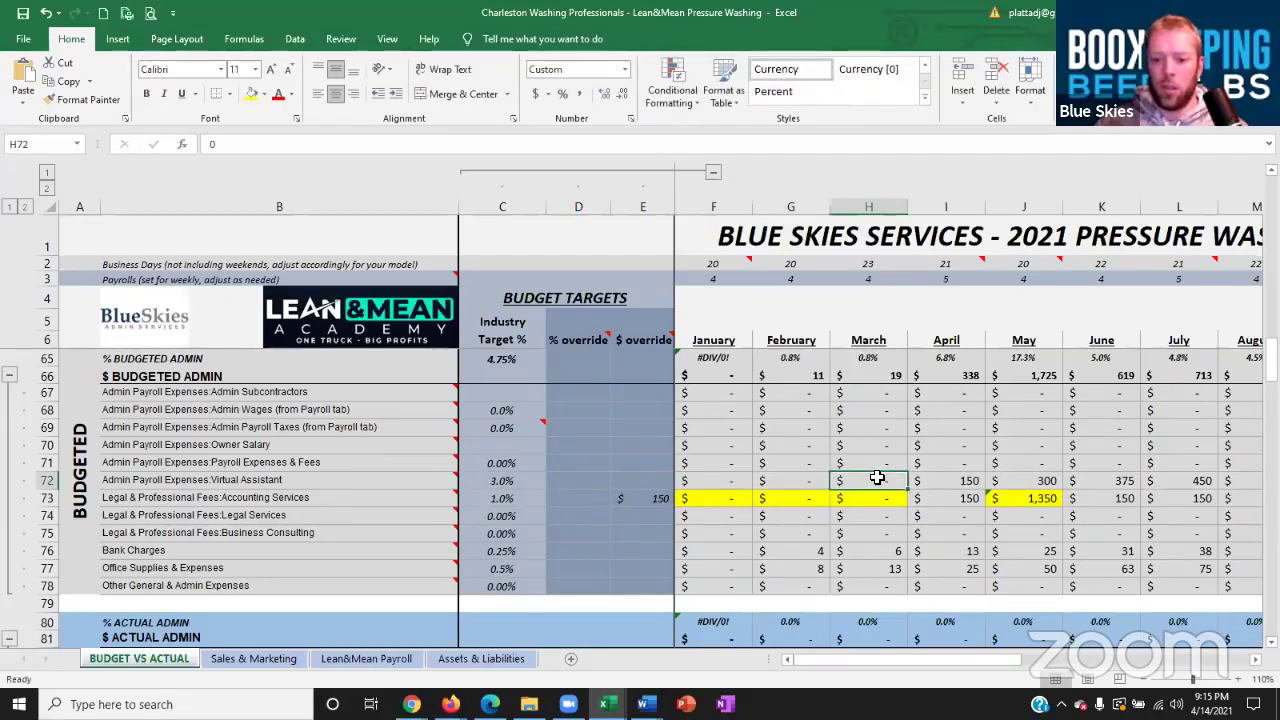
left_click(743, 480, "shift")
left_click(252, 94)
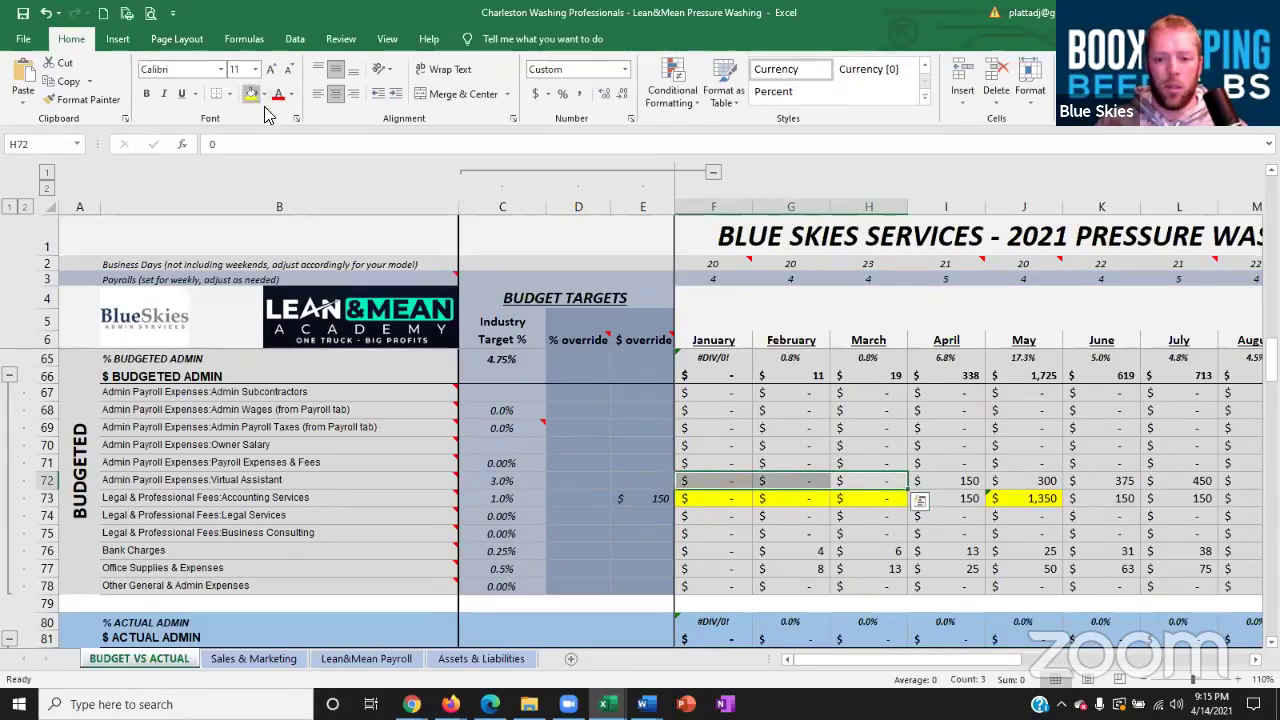
left_click(975, 478)
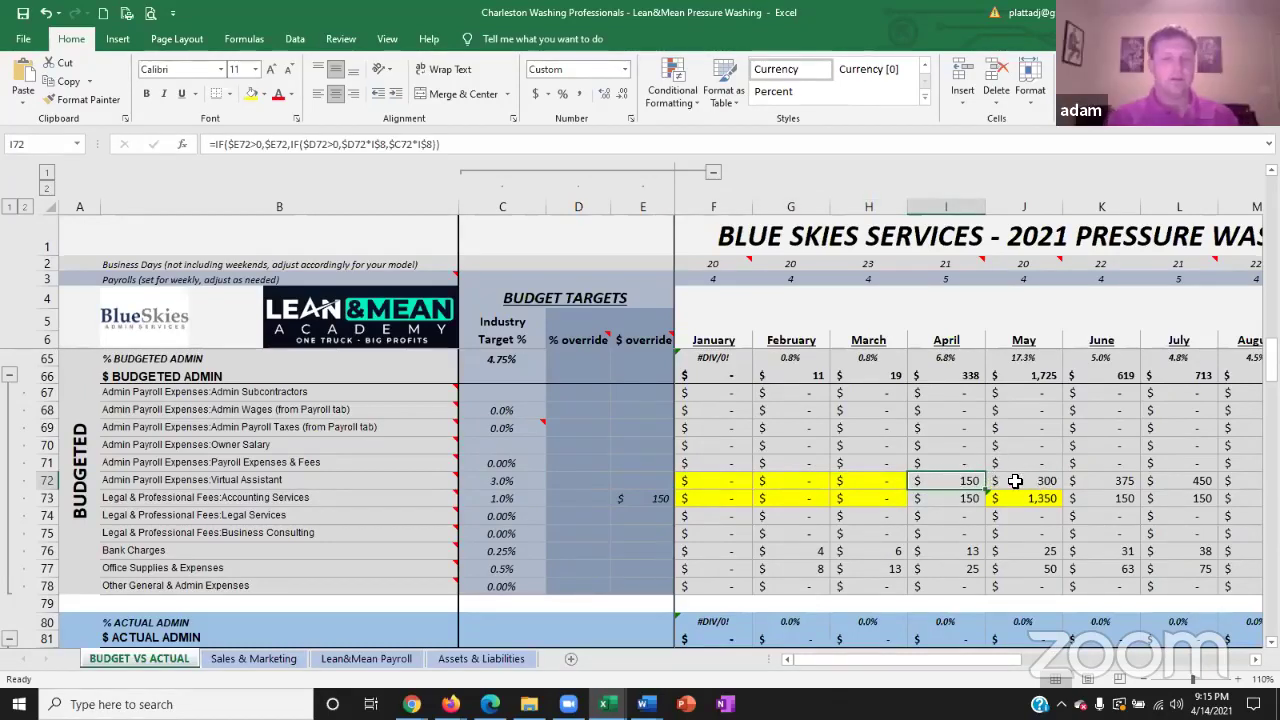
- Review the budgeted Virtual Assistant amounts month by month from April to December, along with the yearly total
left_click_drag(1108, 480, 1186, 480)
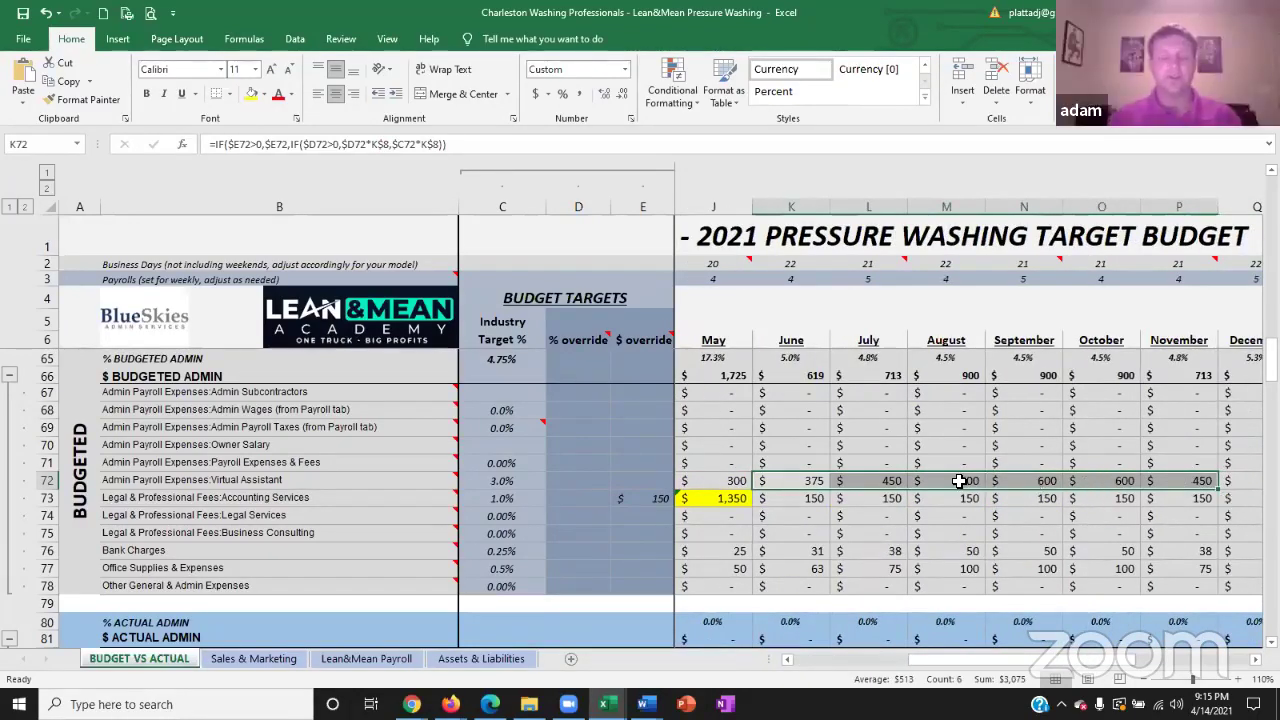
left_click_drag(959, 481, 1117, 481)
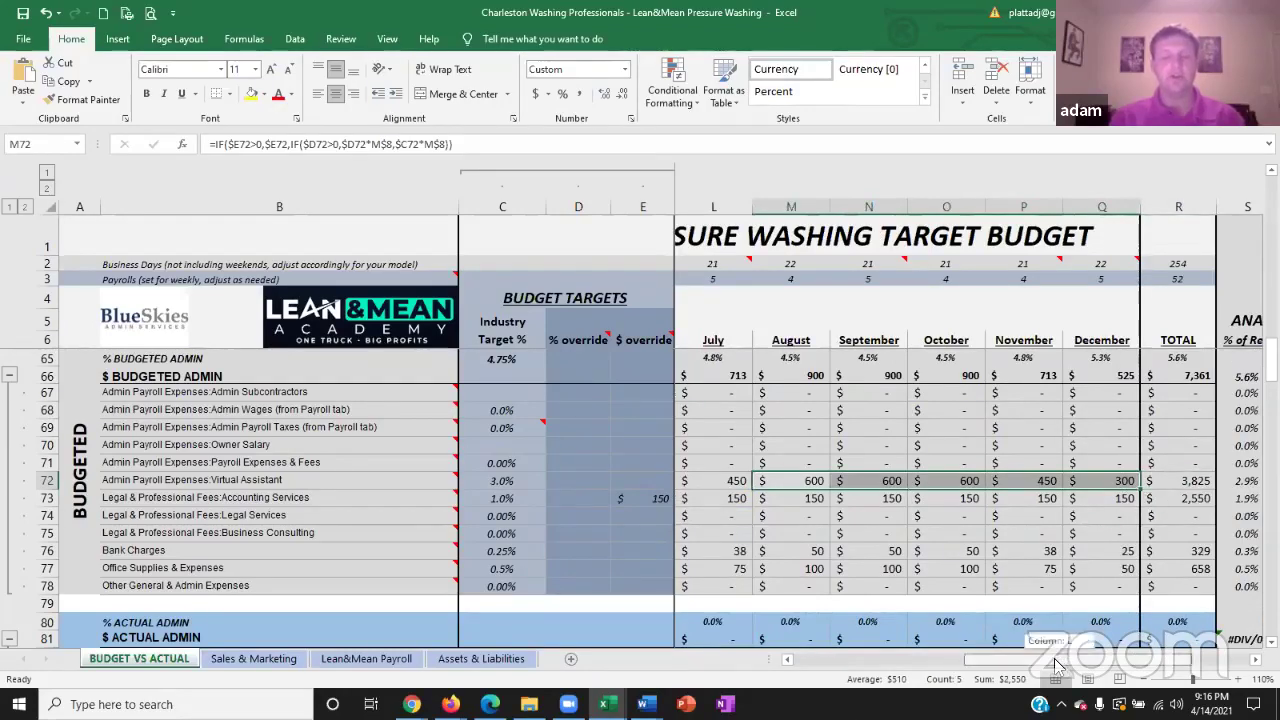
left_click_drag(1062, 665, 1016, 666)
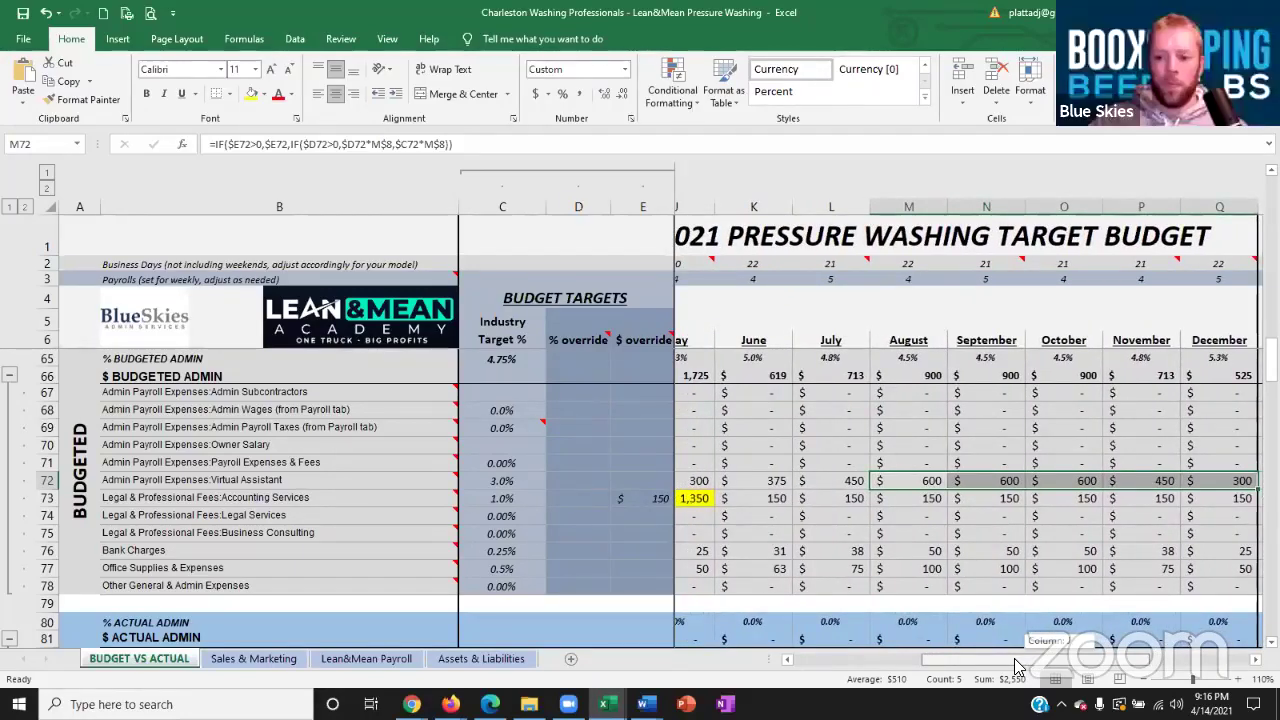
left_click_drag(1017, 665, 1011, 666)
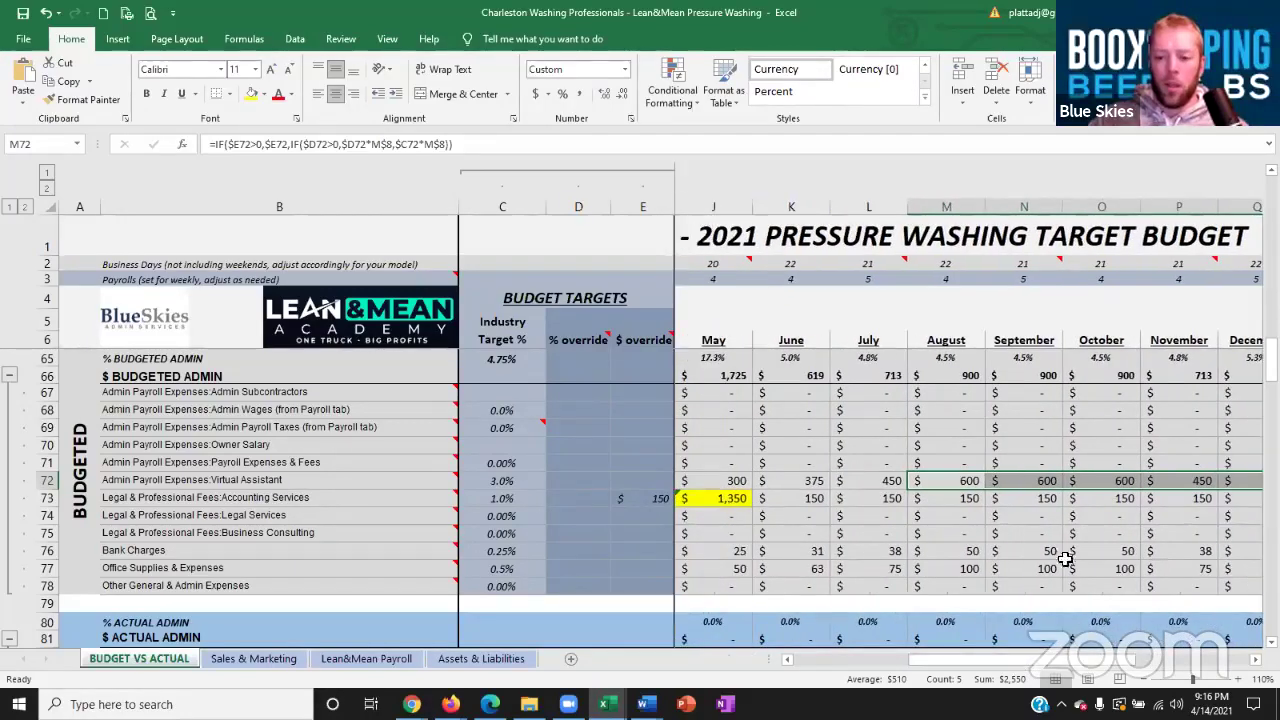
left_click(1020, 503)
left_click_drag(1203, 484, 985, 482)
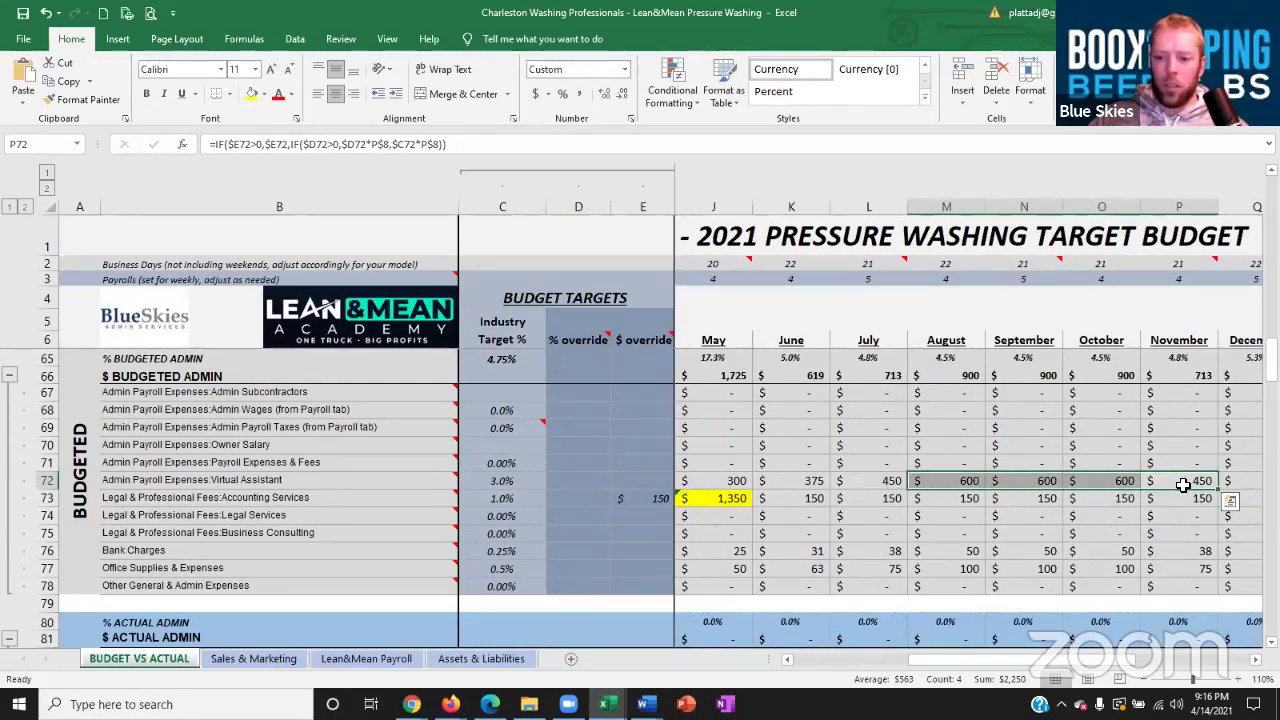
left_click(965, 484)
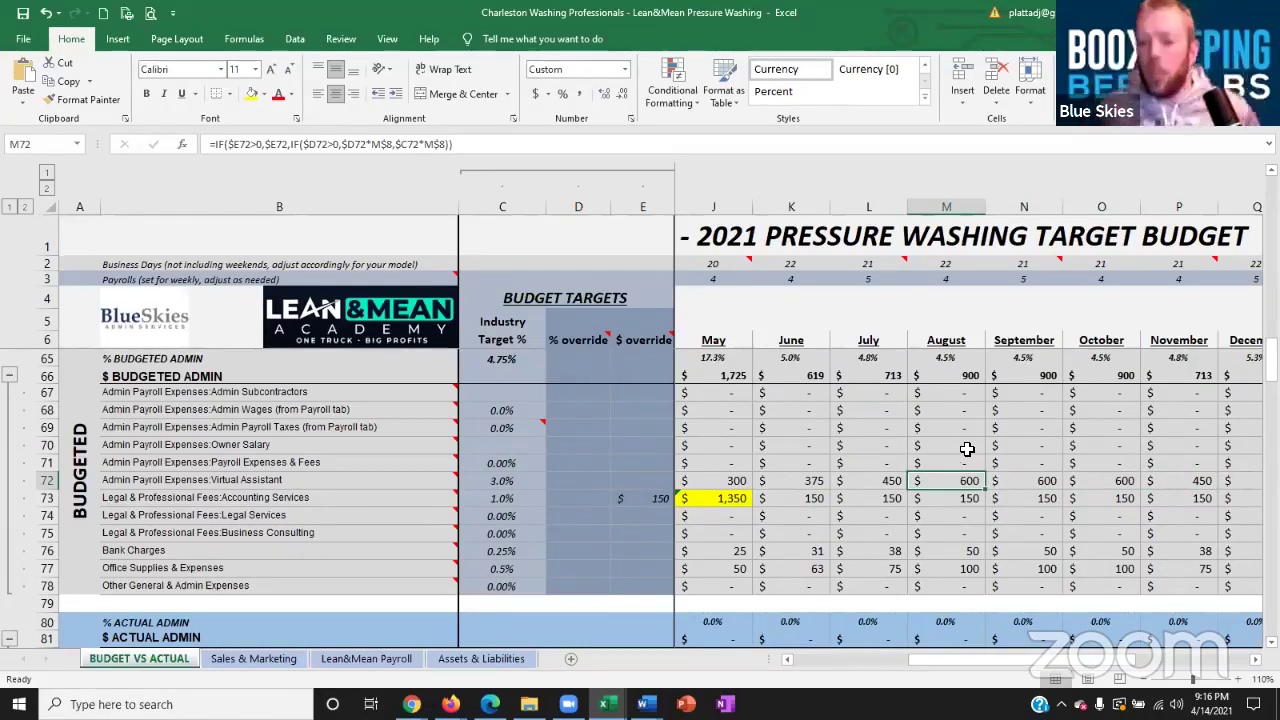
left_click_drag(1175, 483, 742, 481)
left_click(822, 513)
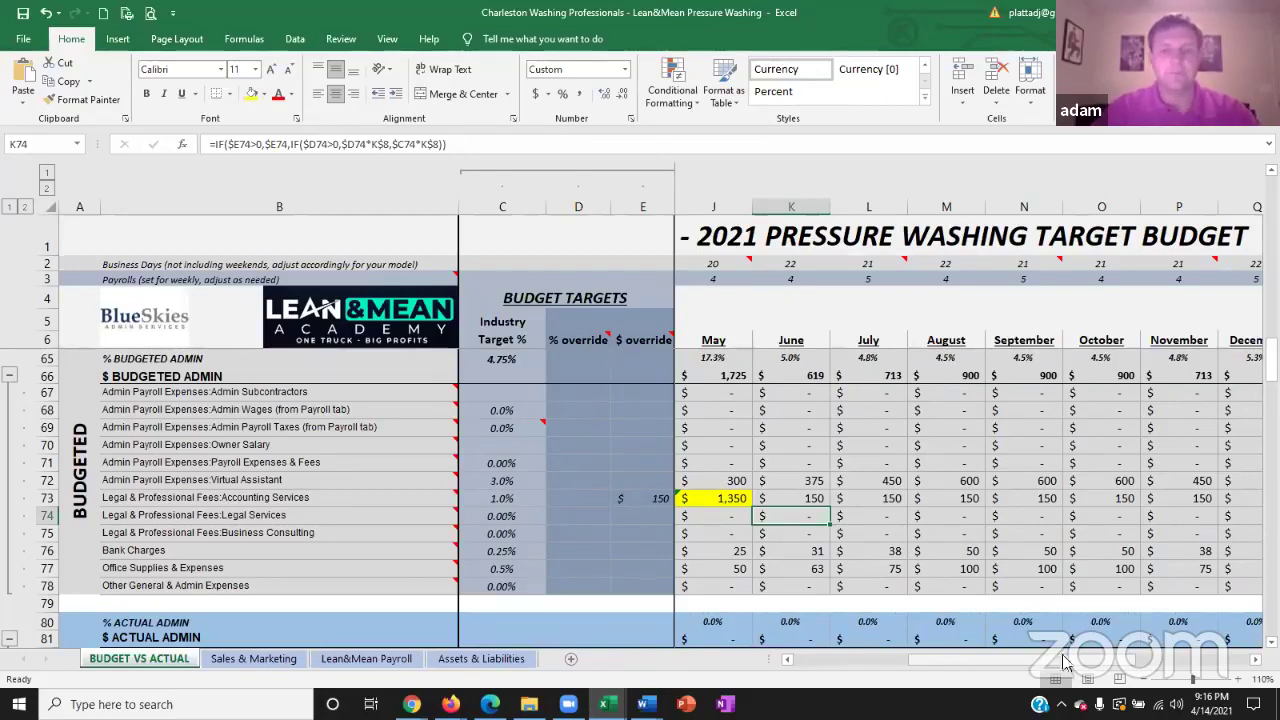
left_click_drag(900, 484, 812, 480)
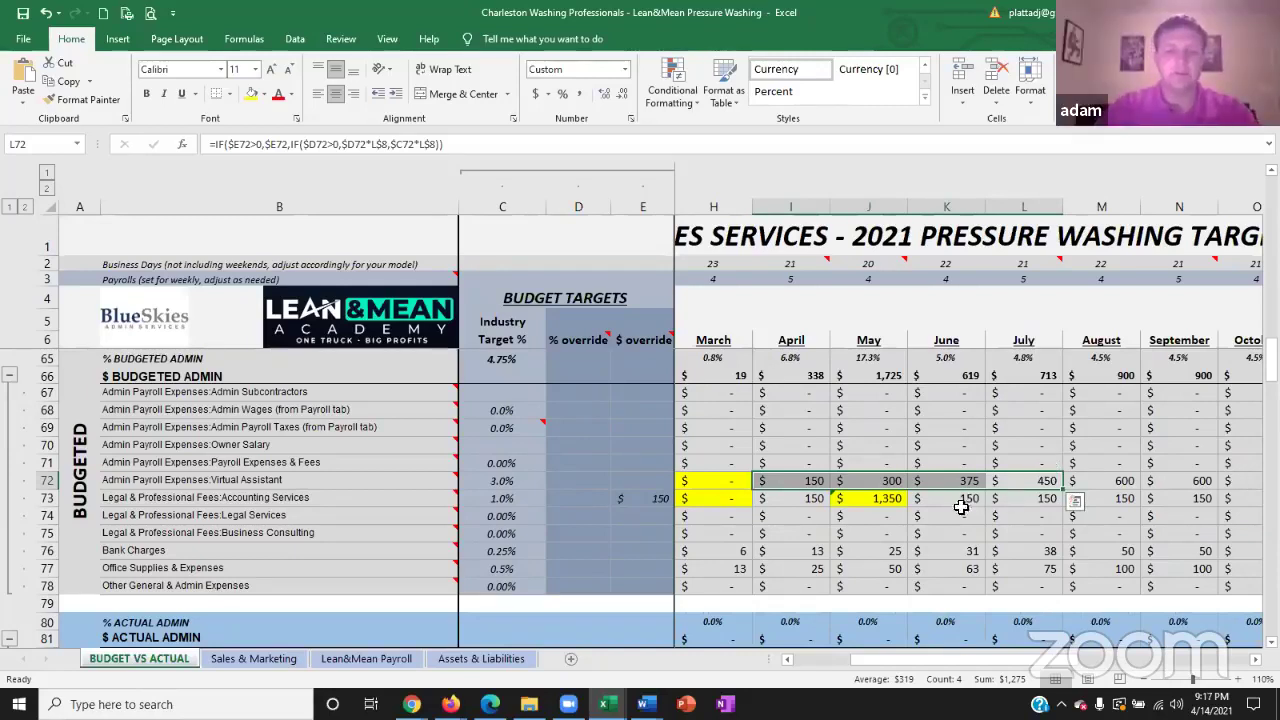
- Review the Bank Charges and Office Supplies & Expenses targets, the monthly office supplies amounts and their yearly total
left_click(521, 554)
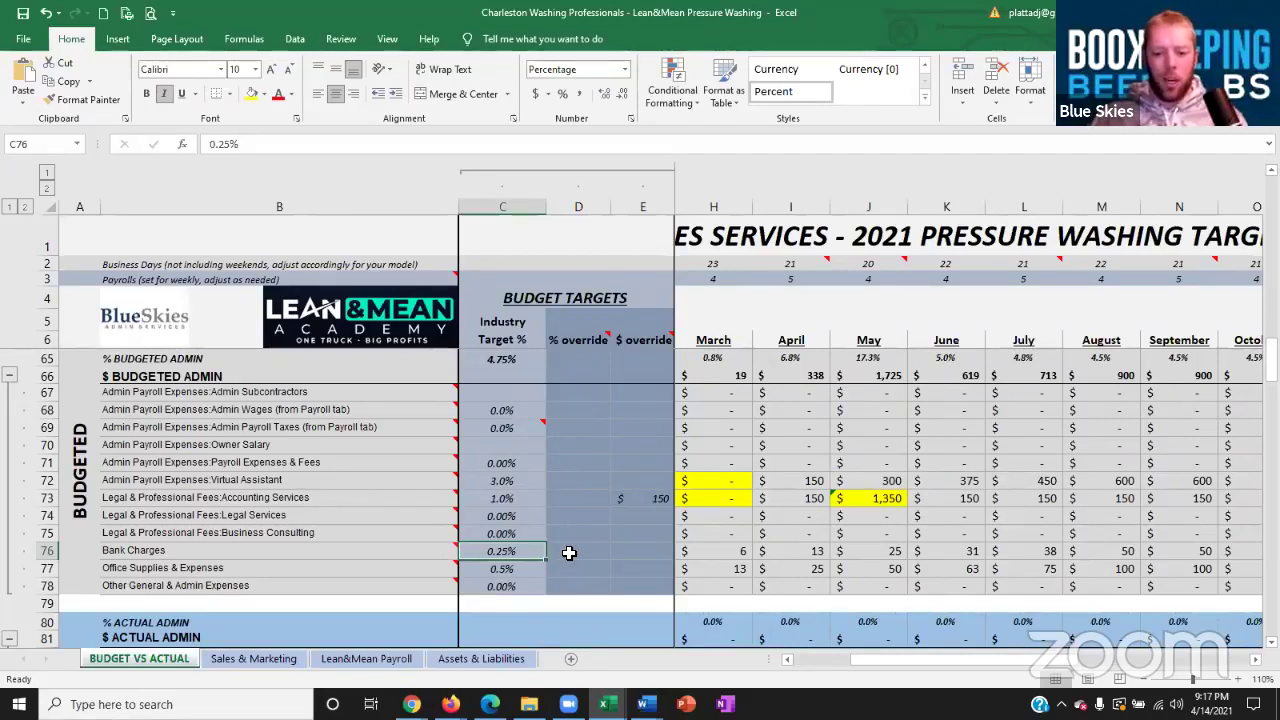
left_click(521, 570)
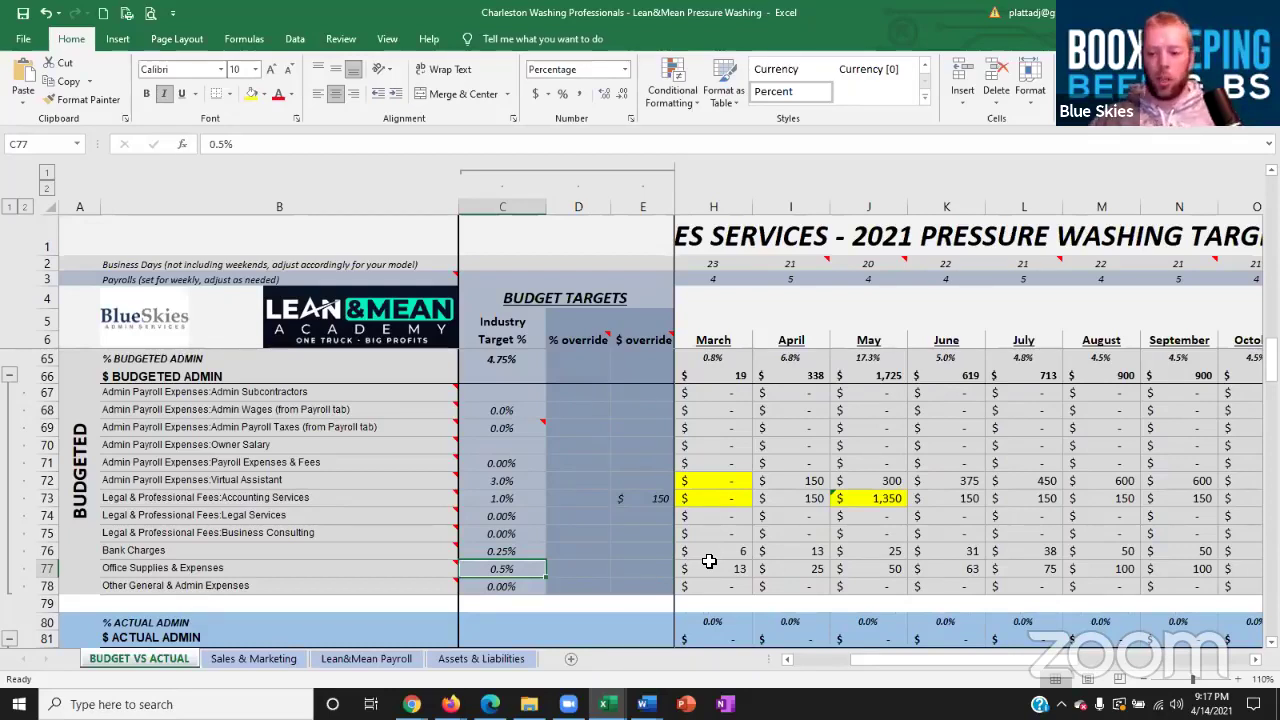
left_click(950, 570)
left_click_drag(965, 572, 1133, 570)
left_click(1130, 570)
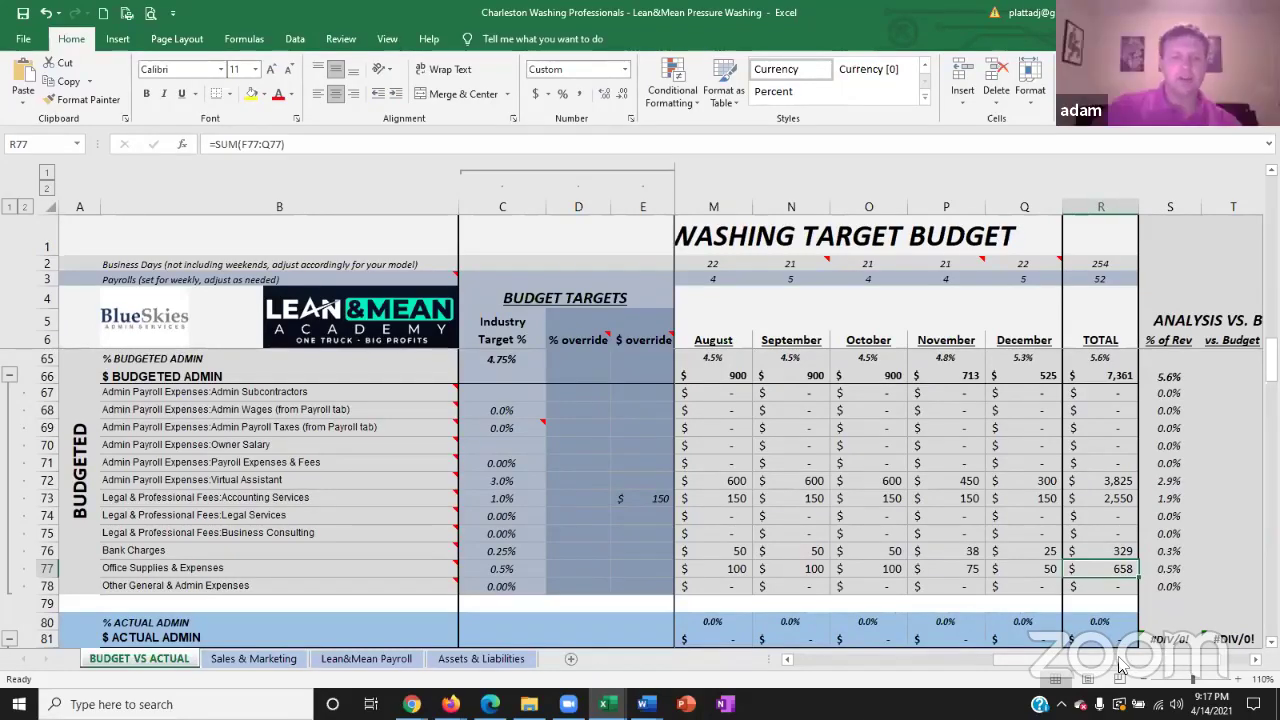
left_click_drag(1120, 663, 945, 658)
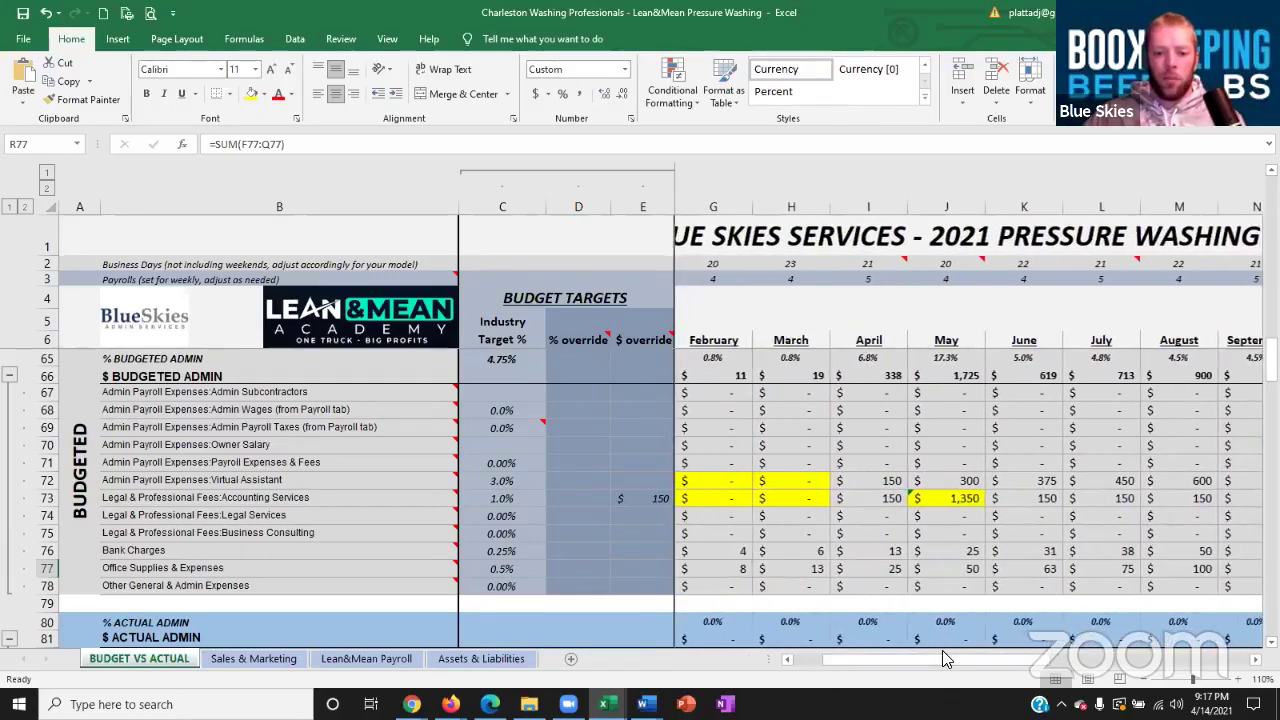
scroll(920, 585, "up", 6)
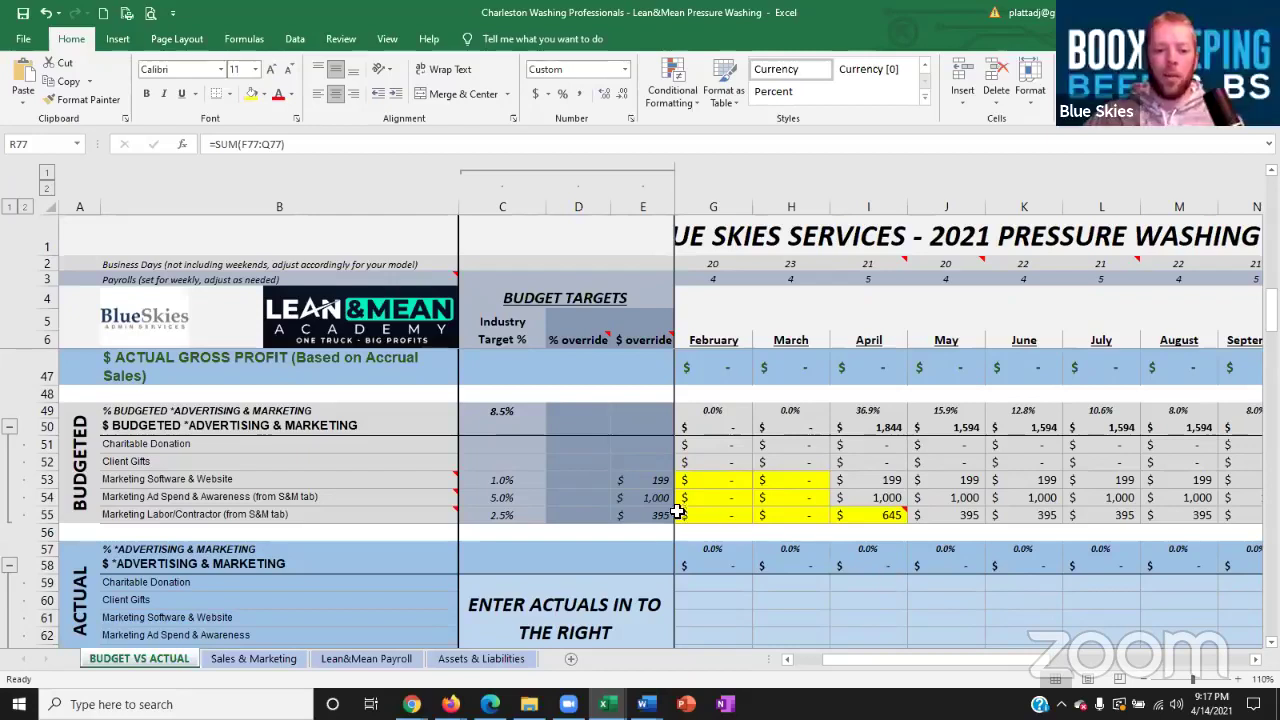
- Examine the budgeted fixed overhead section, especially the Liability & Auto Insurance amounts month by month and their yearly total
mouse_move(392, 512)
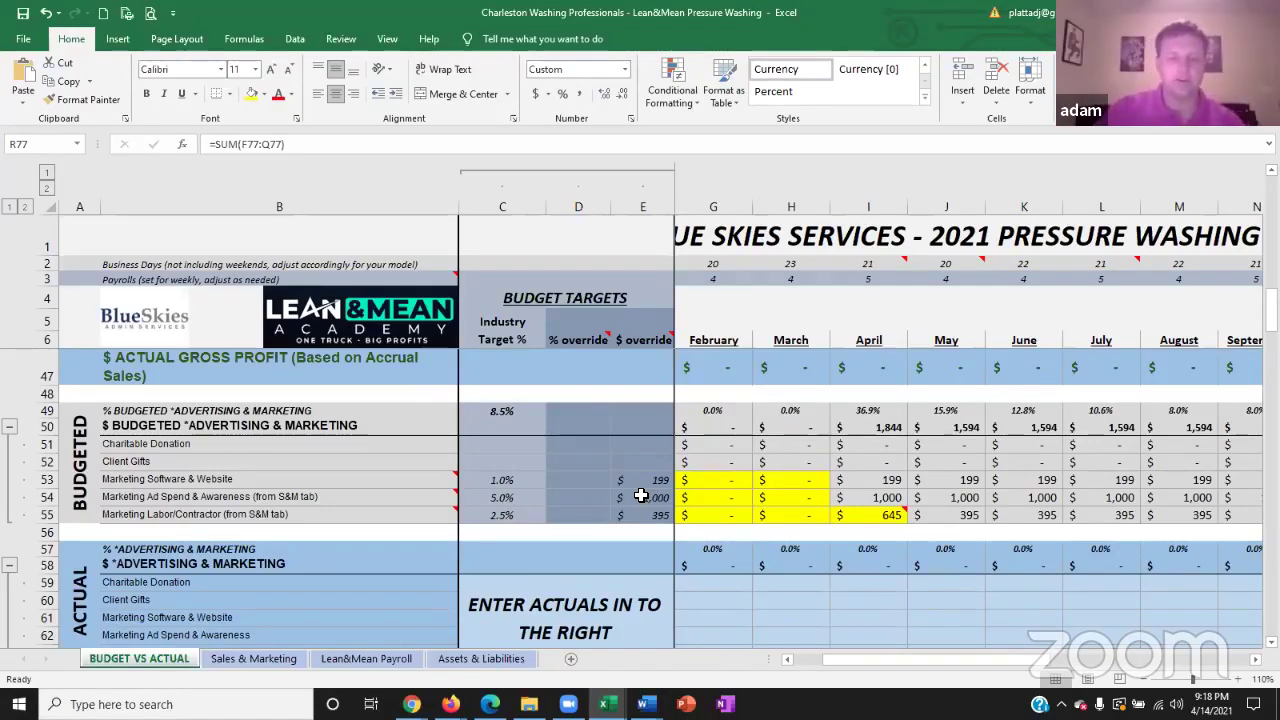
scroll(657, 571, "down", 6)
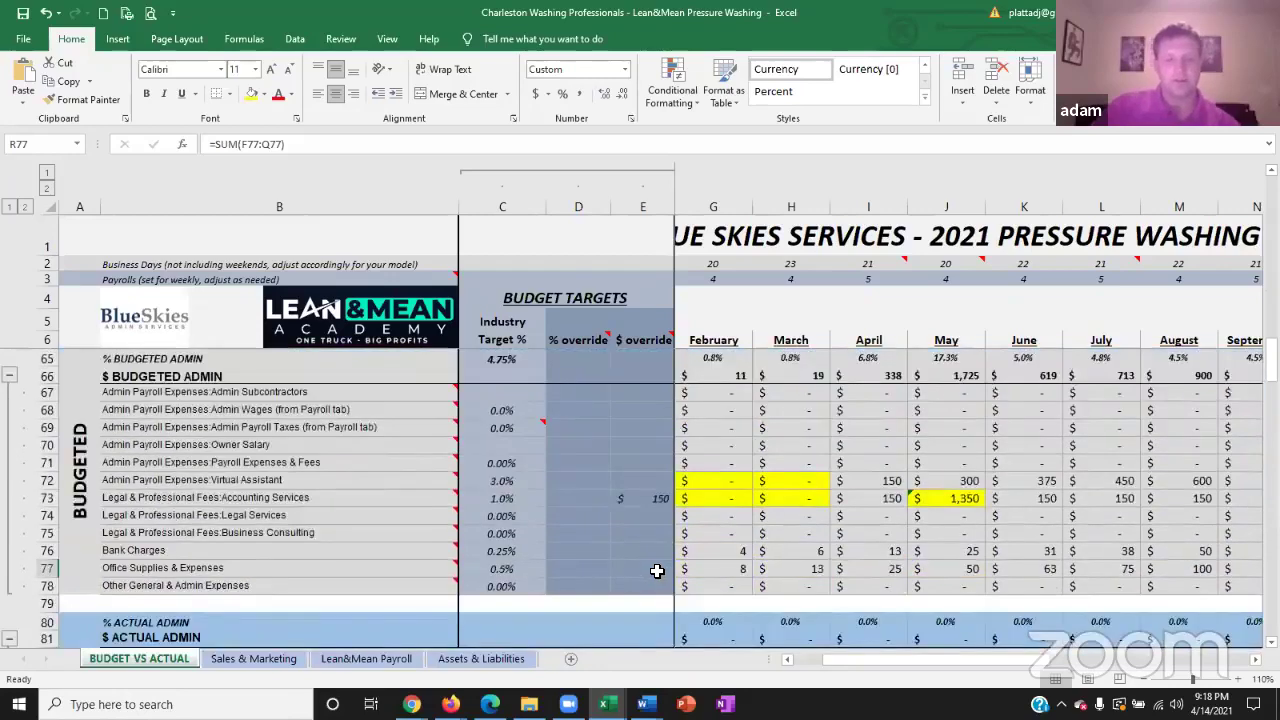
scroll(655, 571, "down", 2)
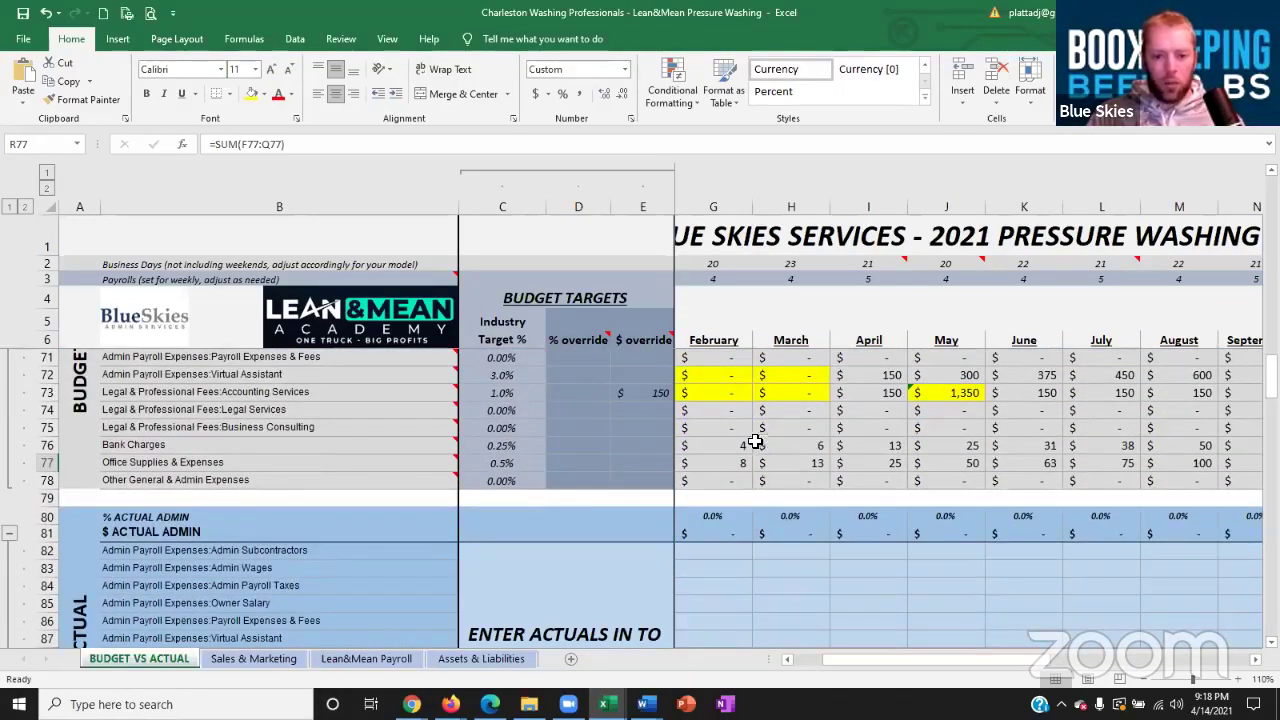
scroll(748, 436, "down", 3)
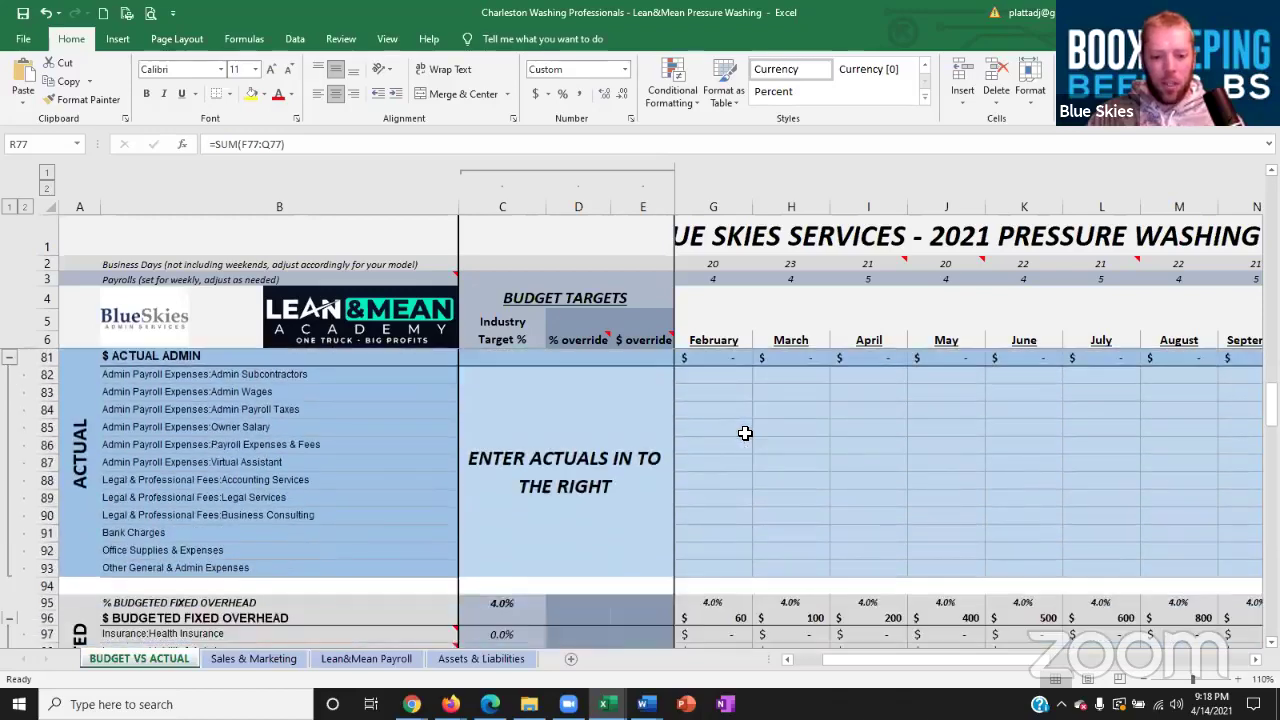
scroll(745, 432, "down", 2)
scroll(745, 432, "down", 1)
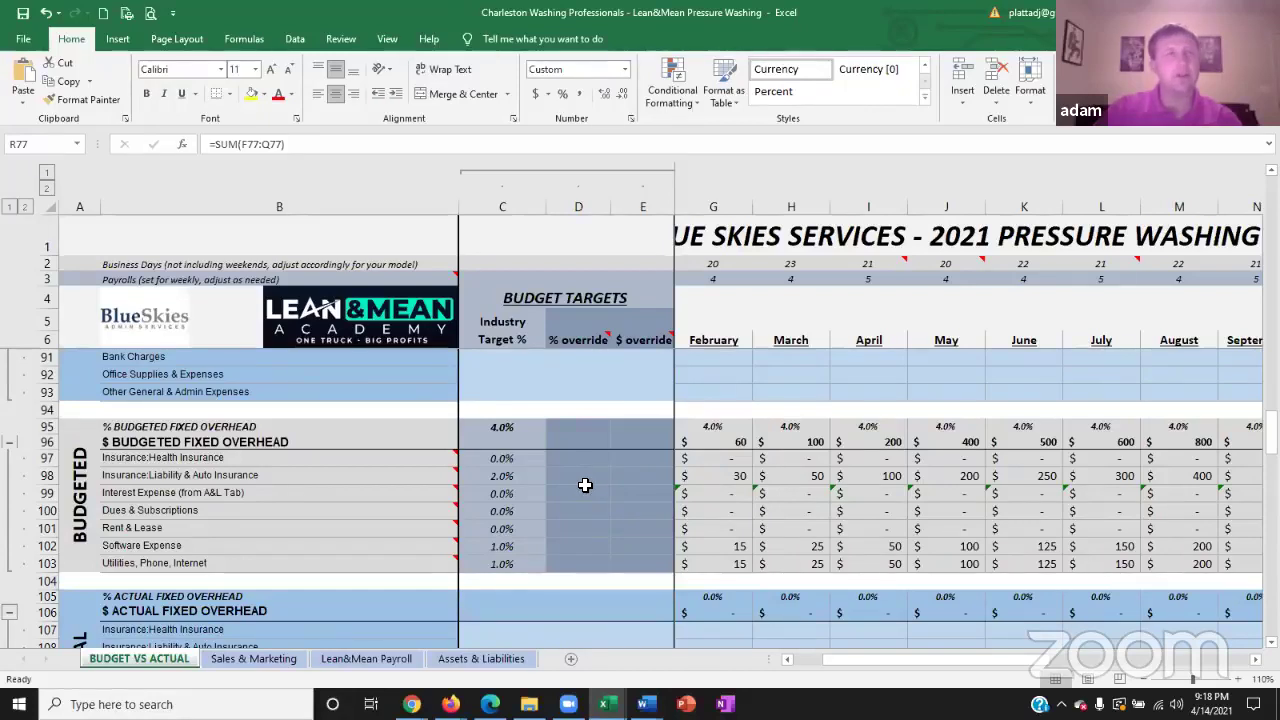
left_click(628, 477)
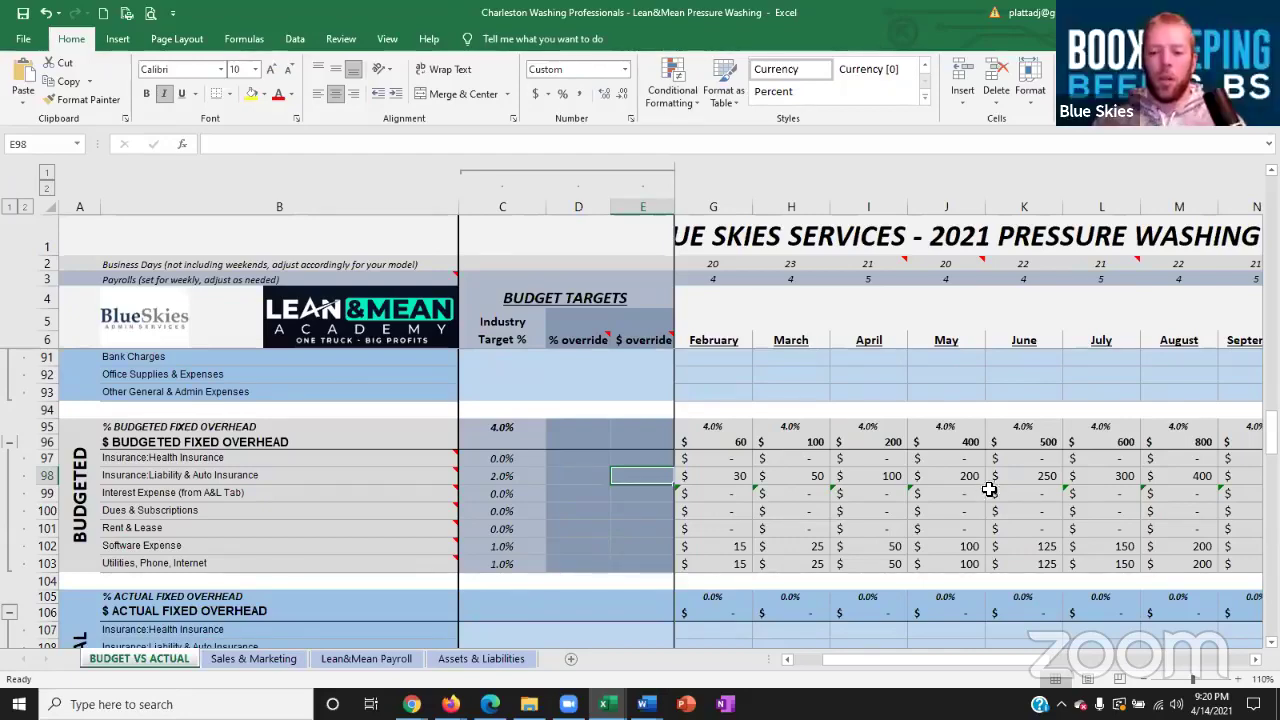
left_click_drag(1041, 479, 1111, 476)
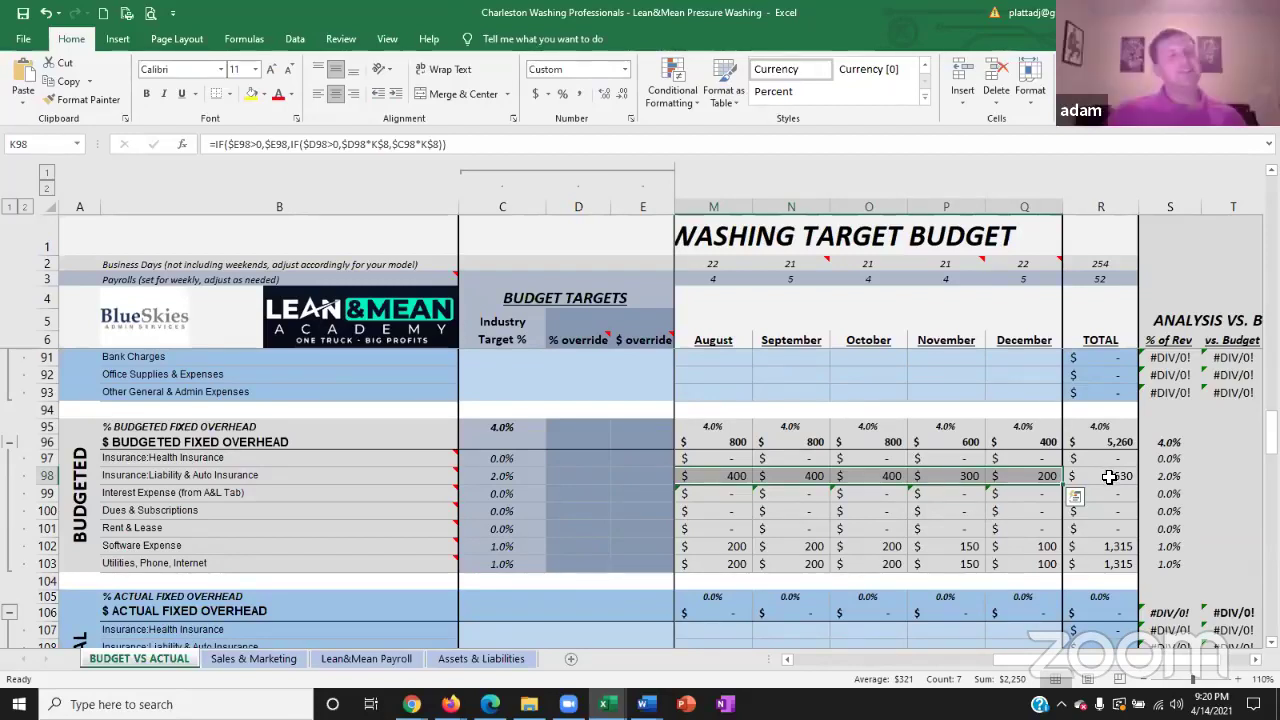
left_click_drag(1109, 477, 803, 475)
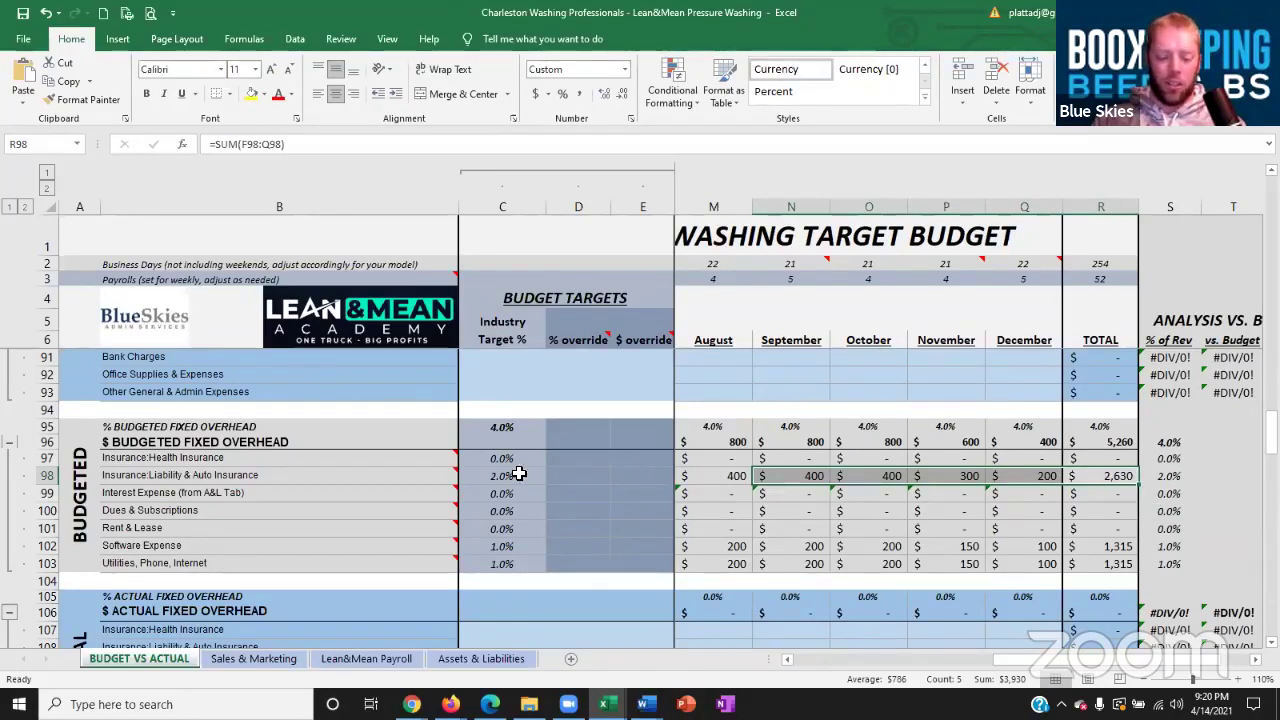
- Set the dollar override for budgeted Liability & Auto Insurance to 200 and check its yearly total and monthly amounts
left_click(655, 477)
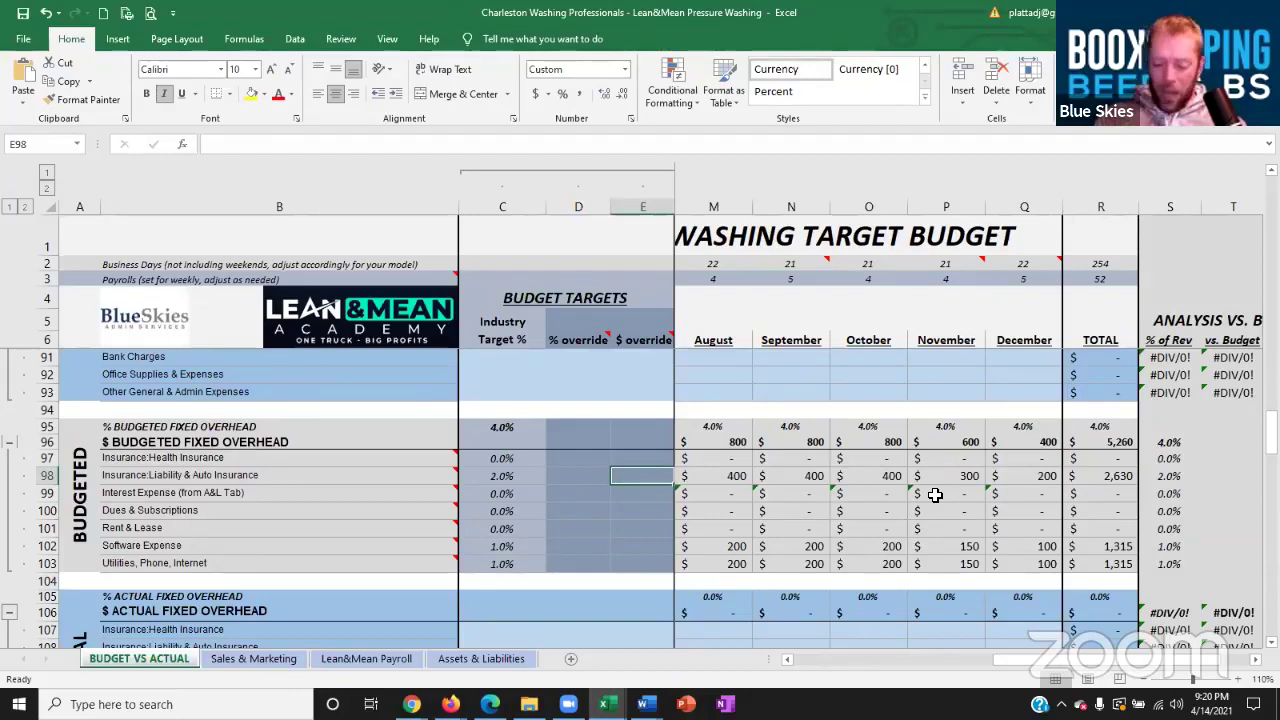
type("200")
key("Return")
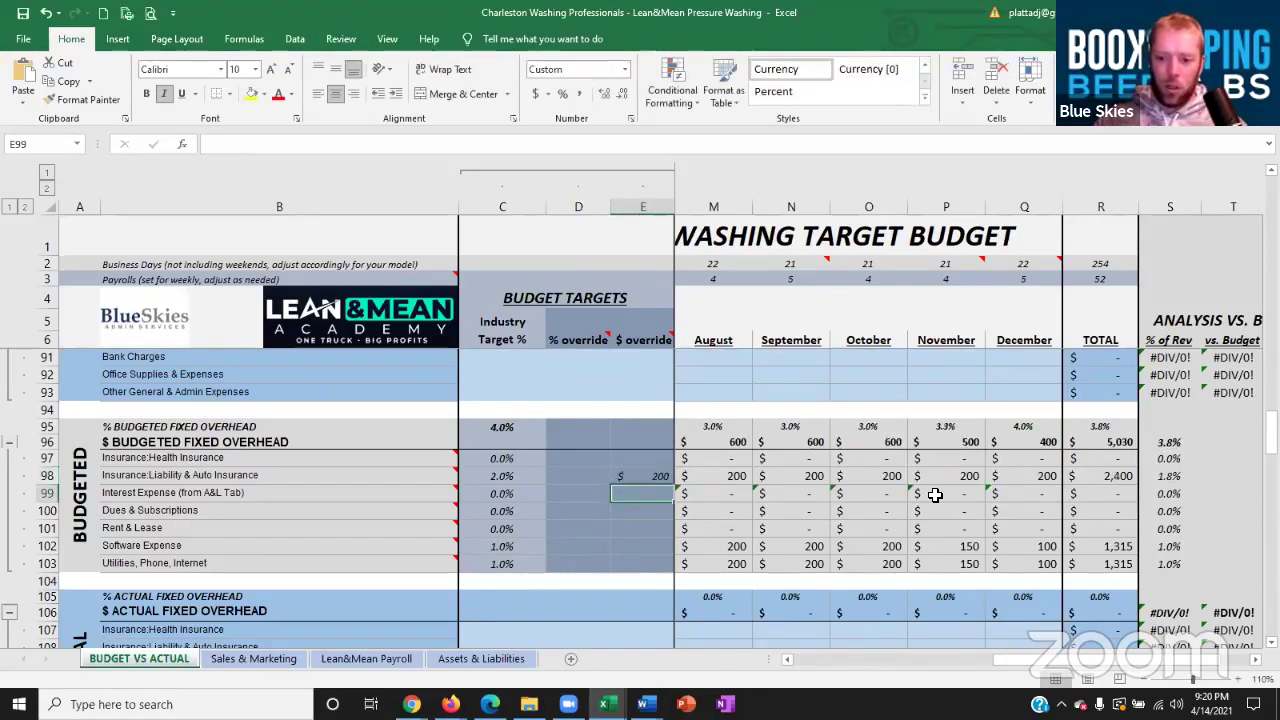
left_click(1100, 477)
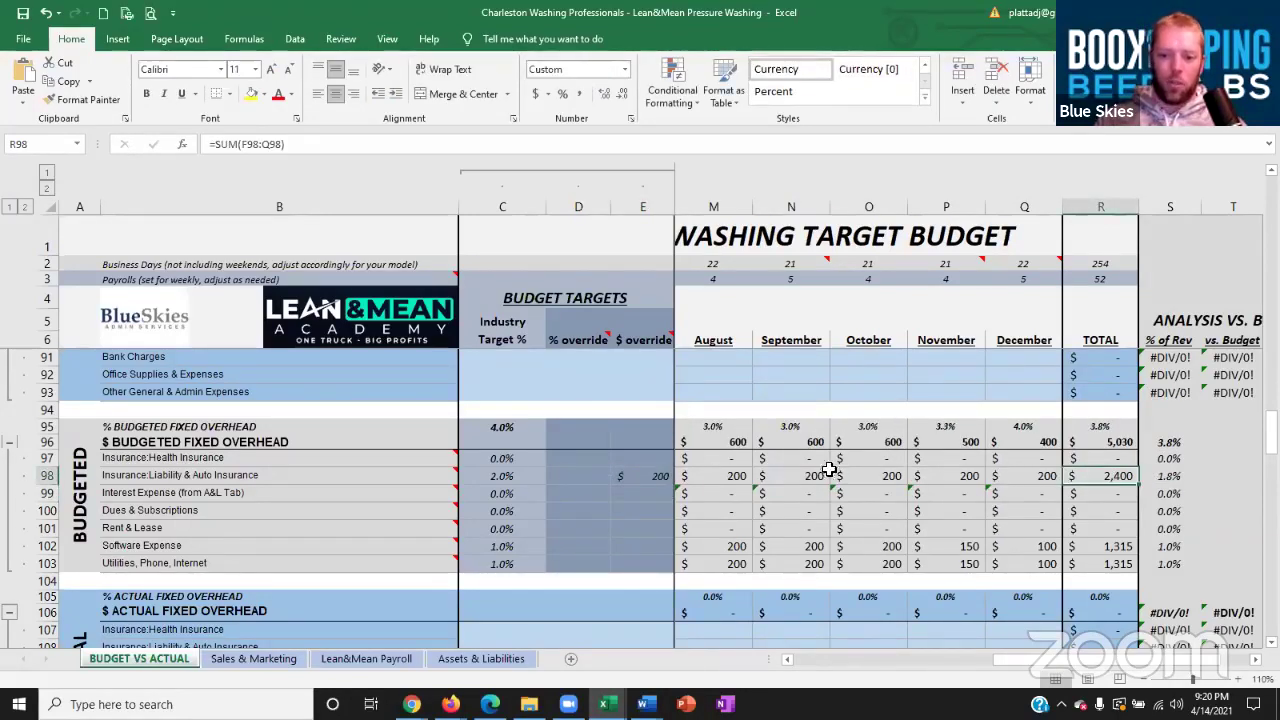
left_click_drag(1035, 477, 710, 481)
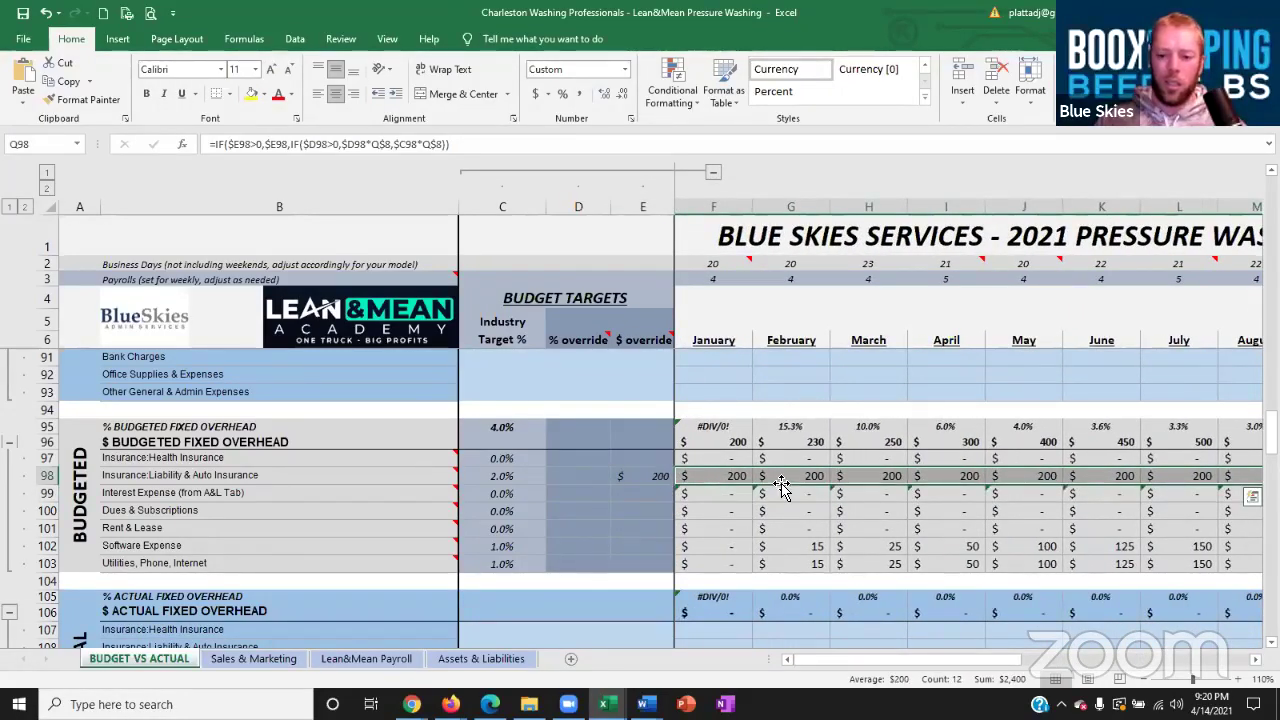
- Set the dollar override for budgeted Liability & Auto Insurance to 250 and check its yearly total
left_click(662, 476)
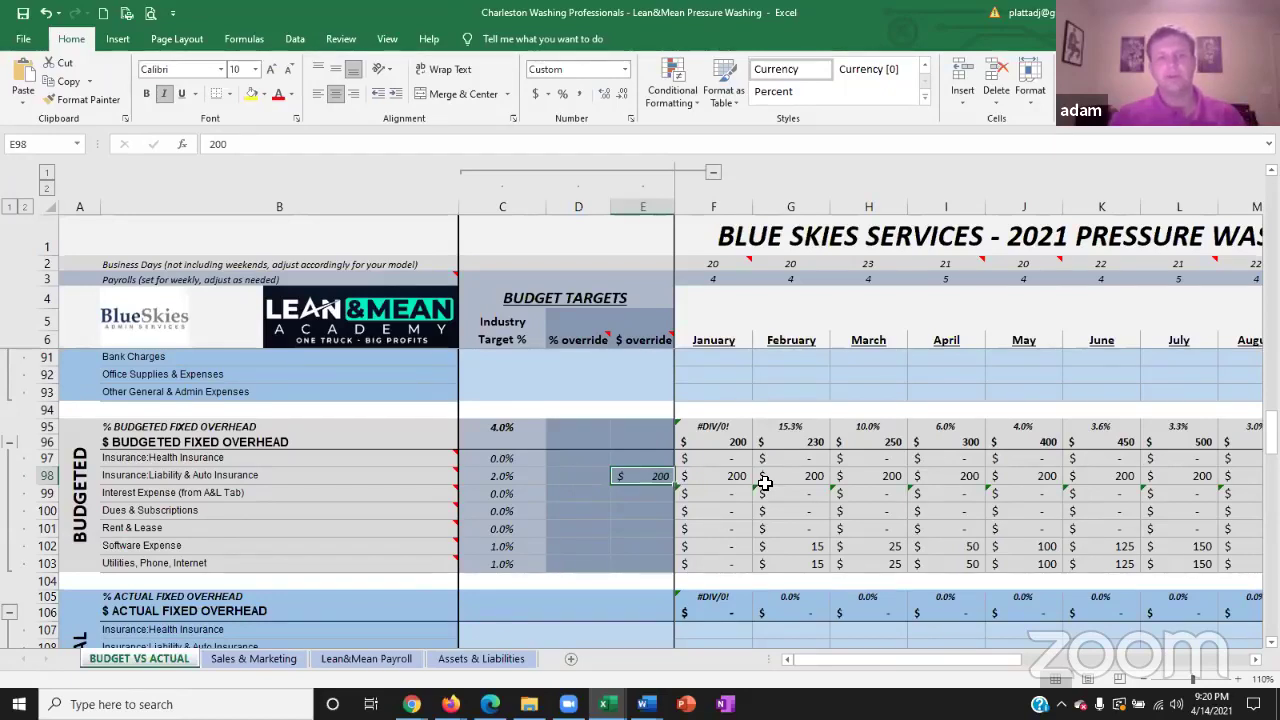
type("250")
key("Return")
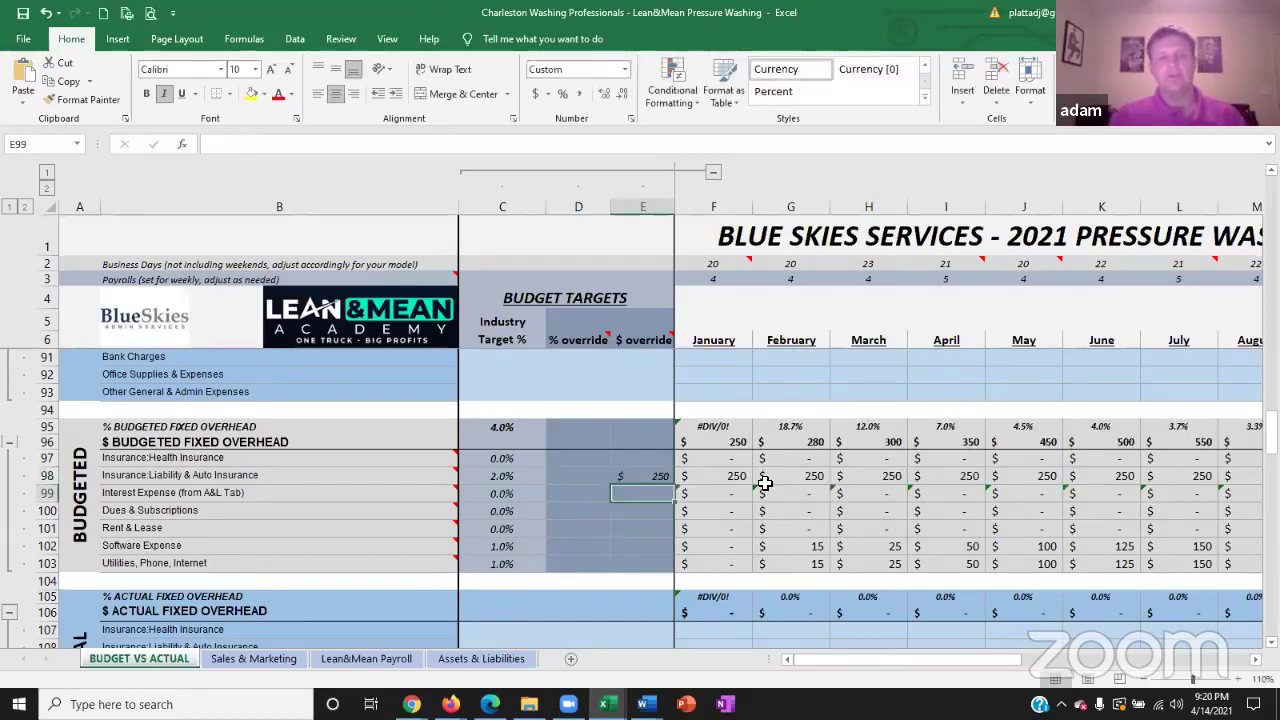
left_click_drag(660, 477, 690, 477)
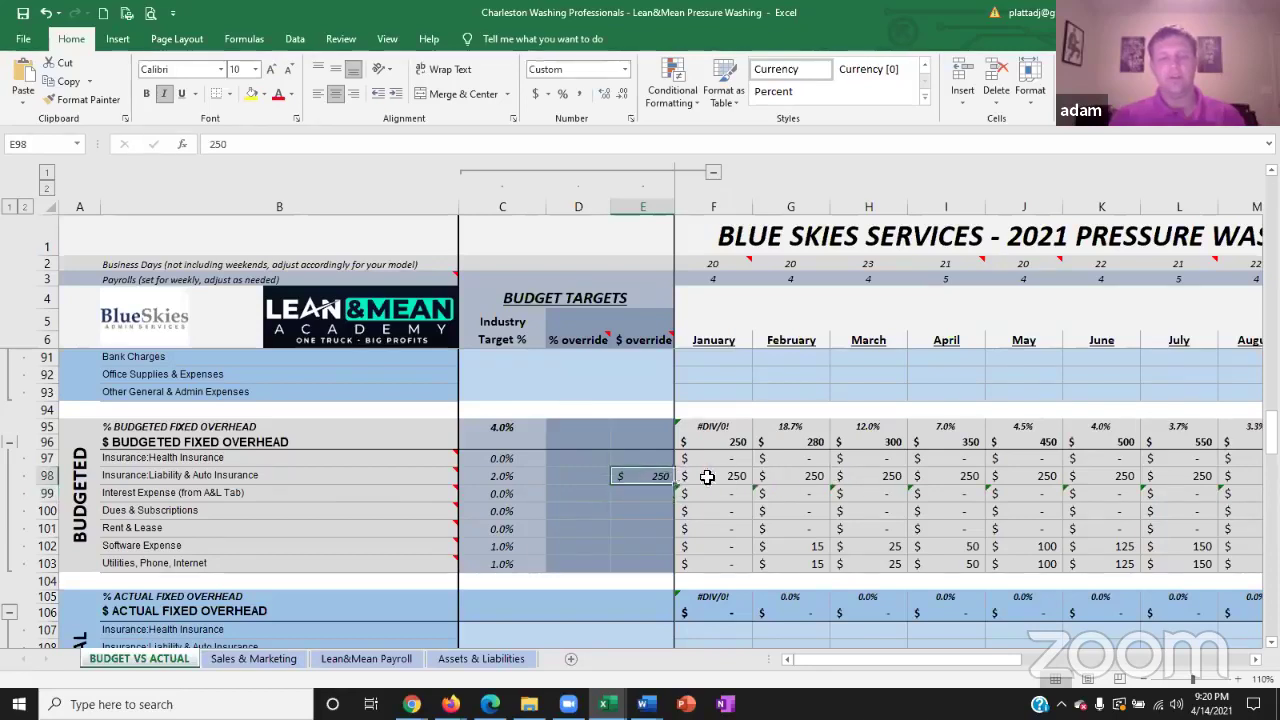
left_click_drag(1093, 480, 1237, 480)
left_click(1245, 476)
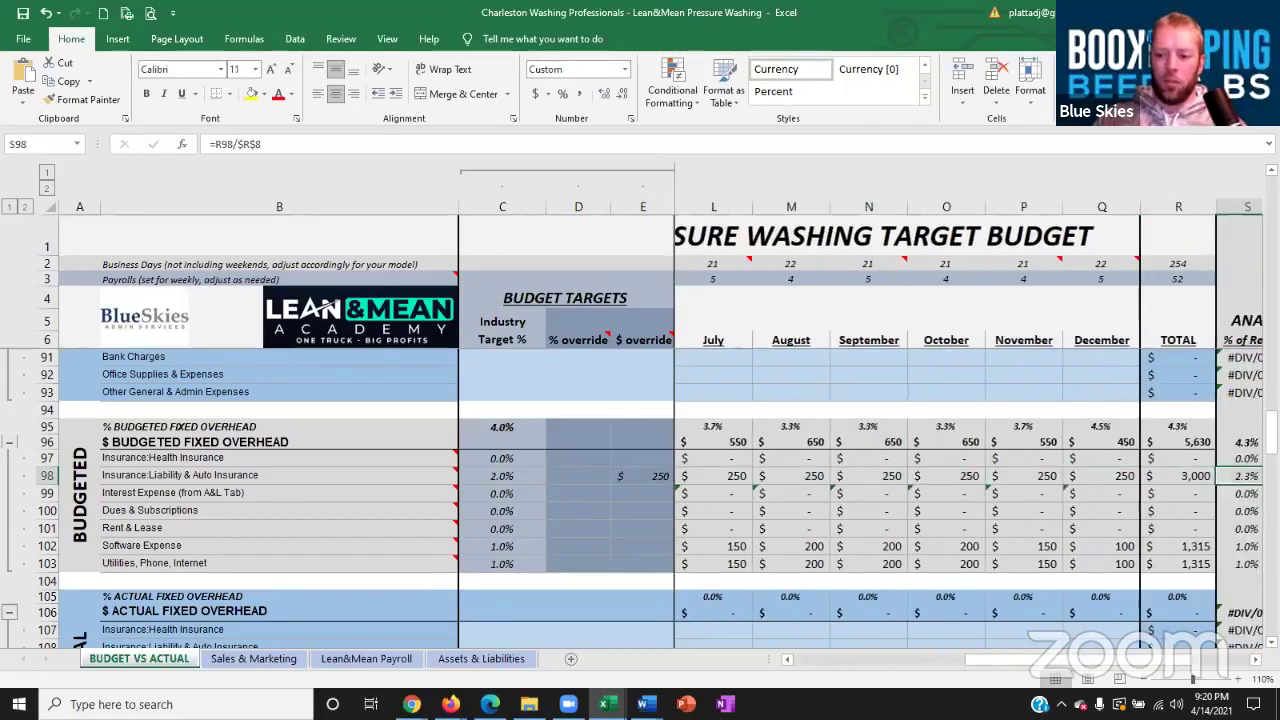
left_click(1192, 476)
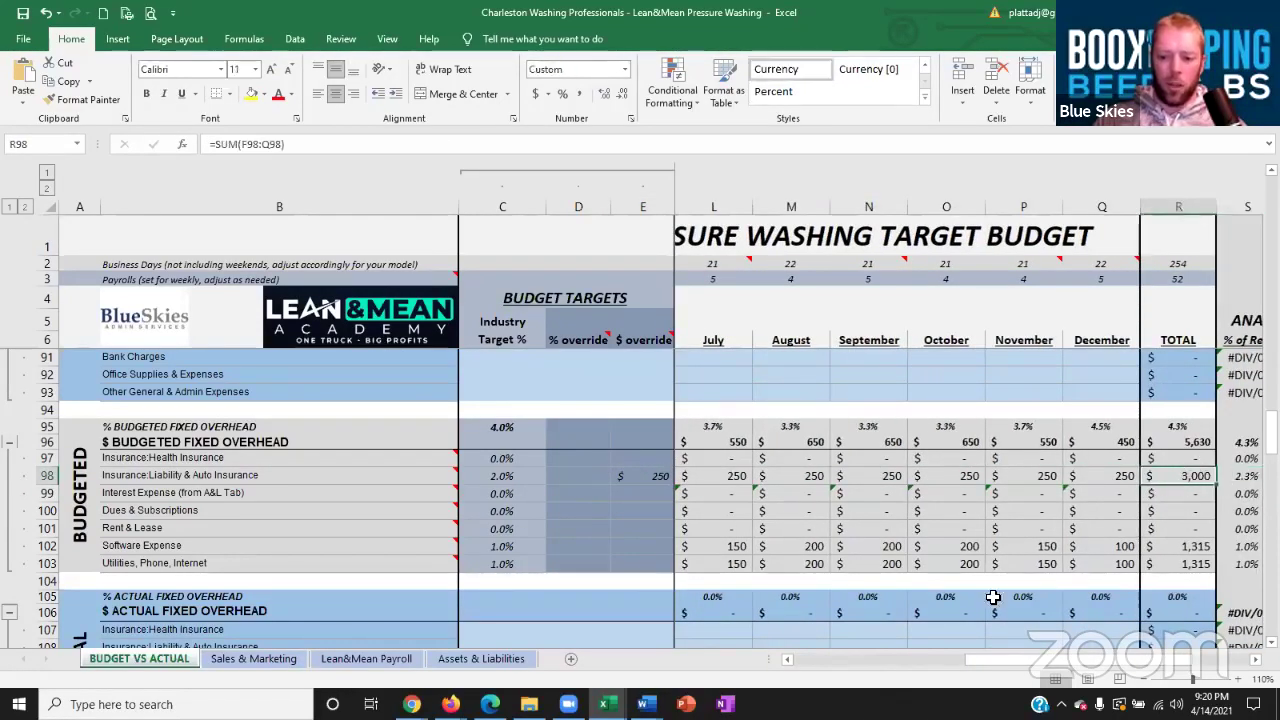
left_click_drag(993, 657, 800, 658)
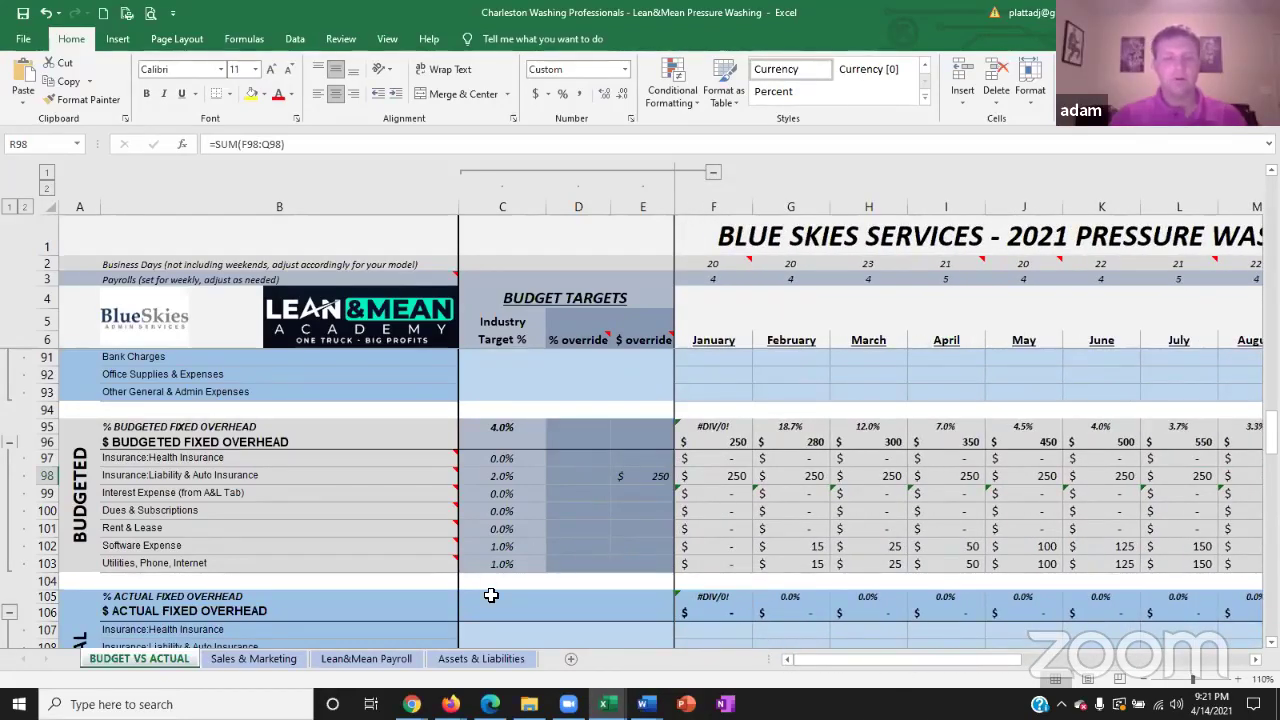
- Set the percentage override for budgeted Software Expense to 5%
left_click_drag(409, 543, 684, 557)
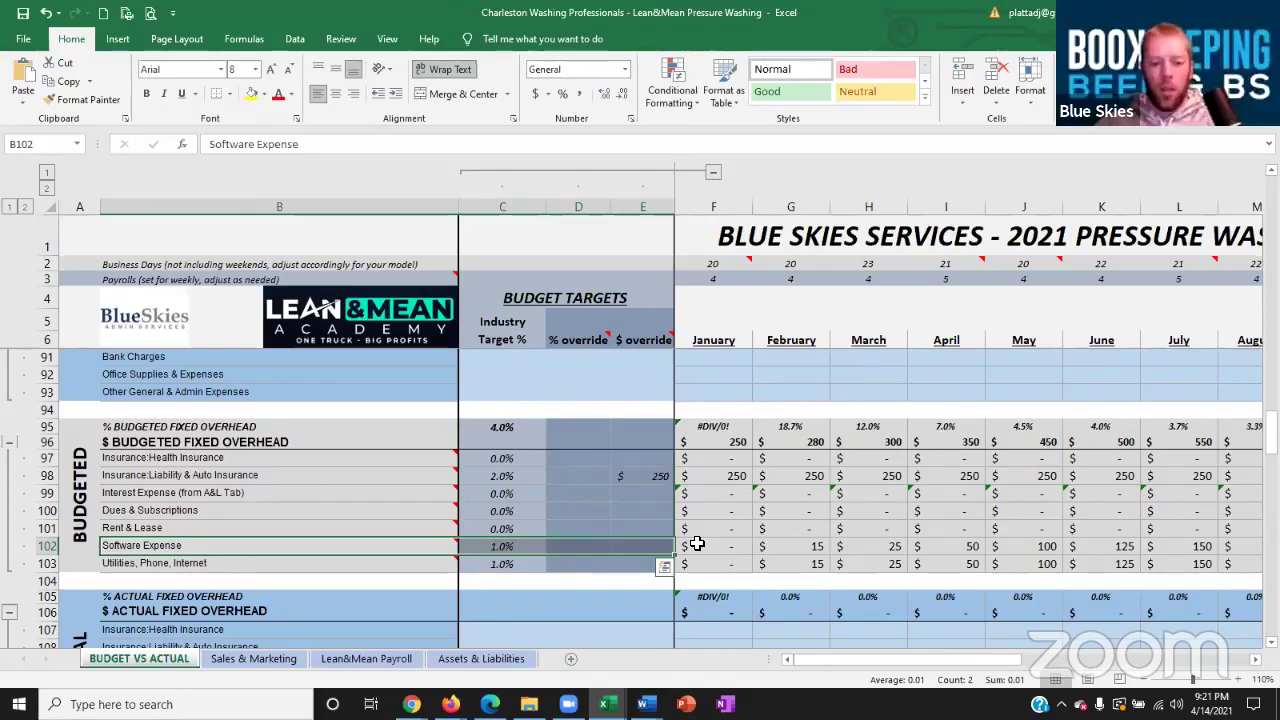
left_click(499, 546)
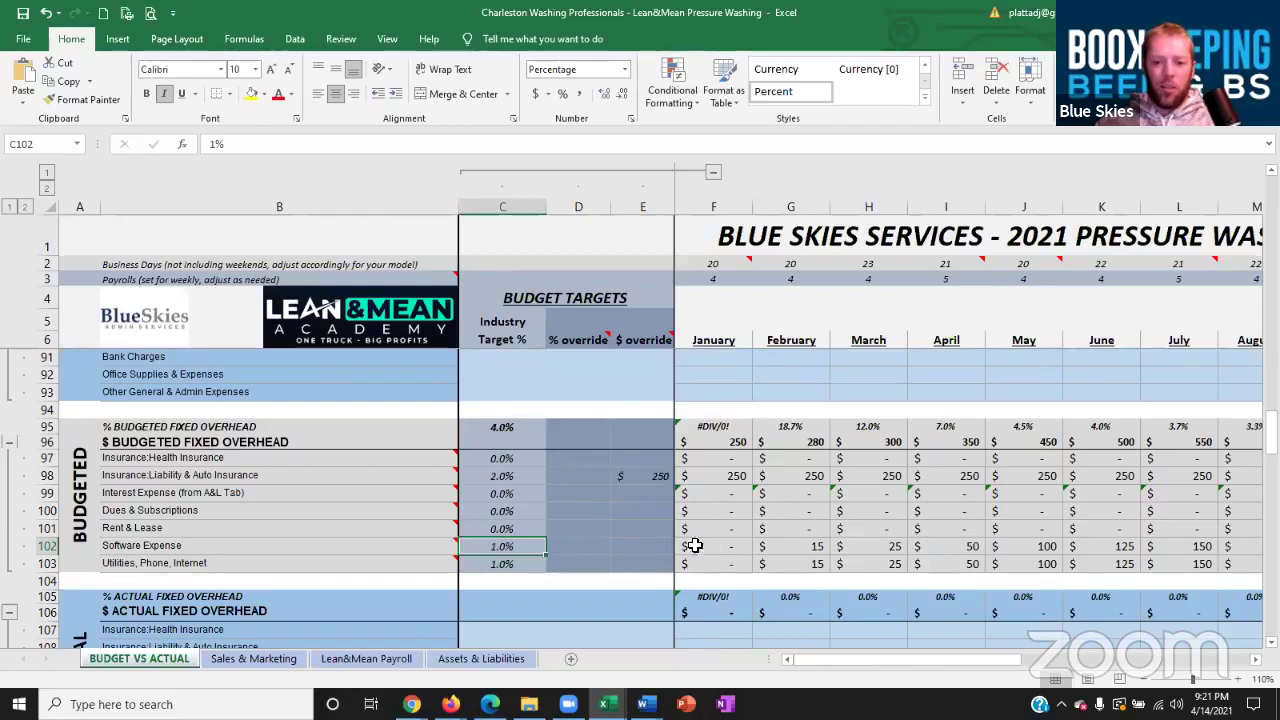
left_click(597, 545)
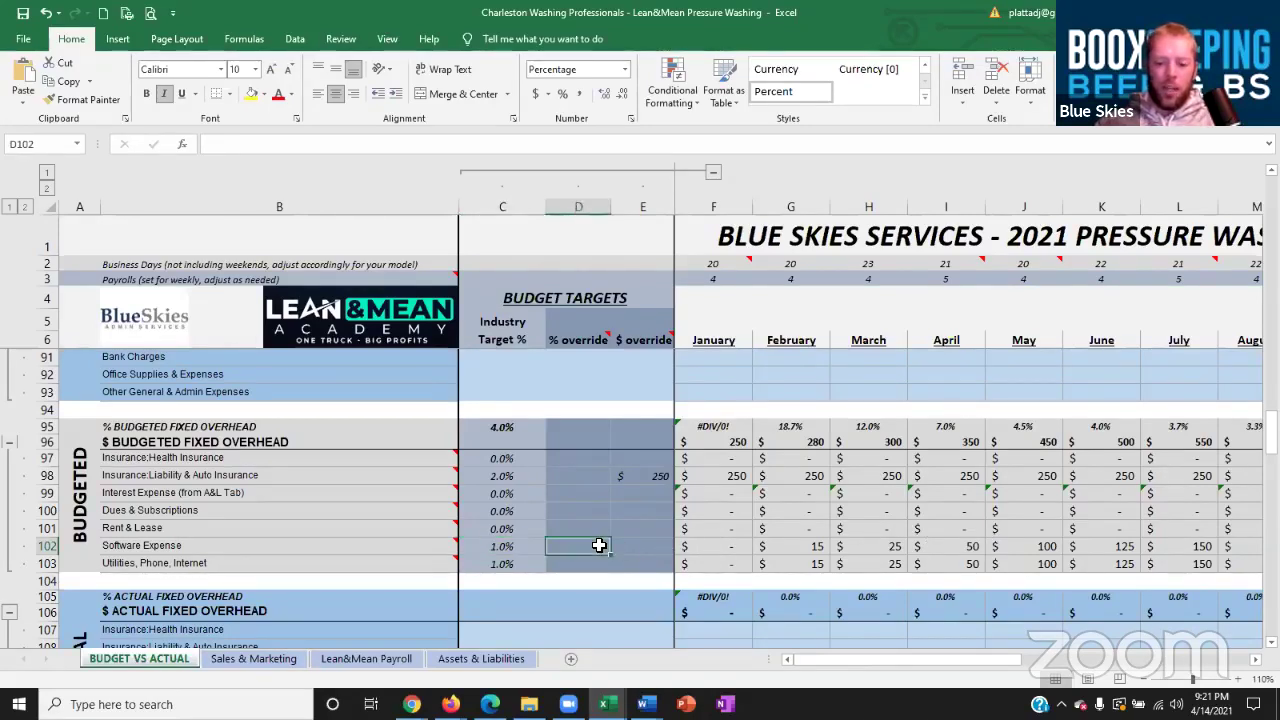
type("5%")
key("Return")
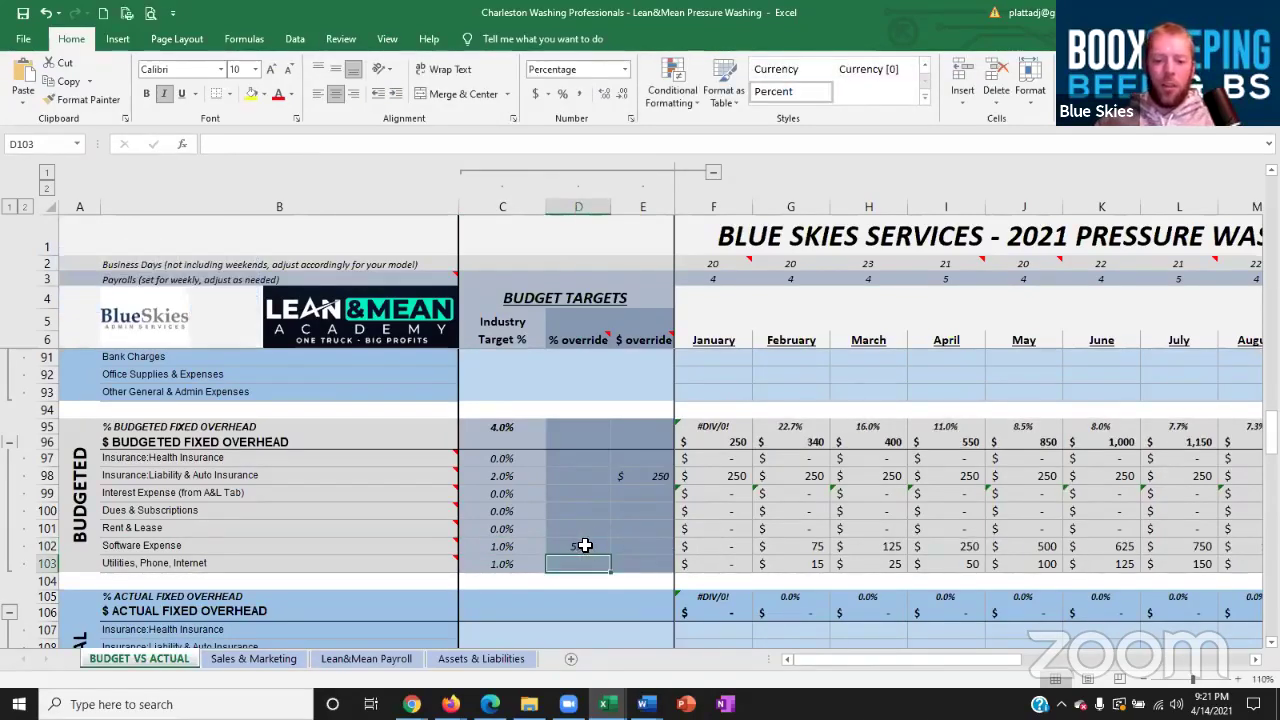
- Set the percentage override for budgeted Software Expense to 0.5%
left_click(586, 546)
type(".01")
key("Return")
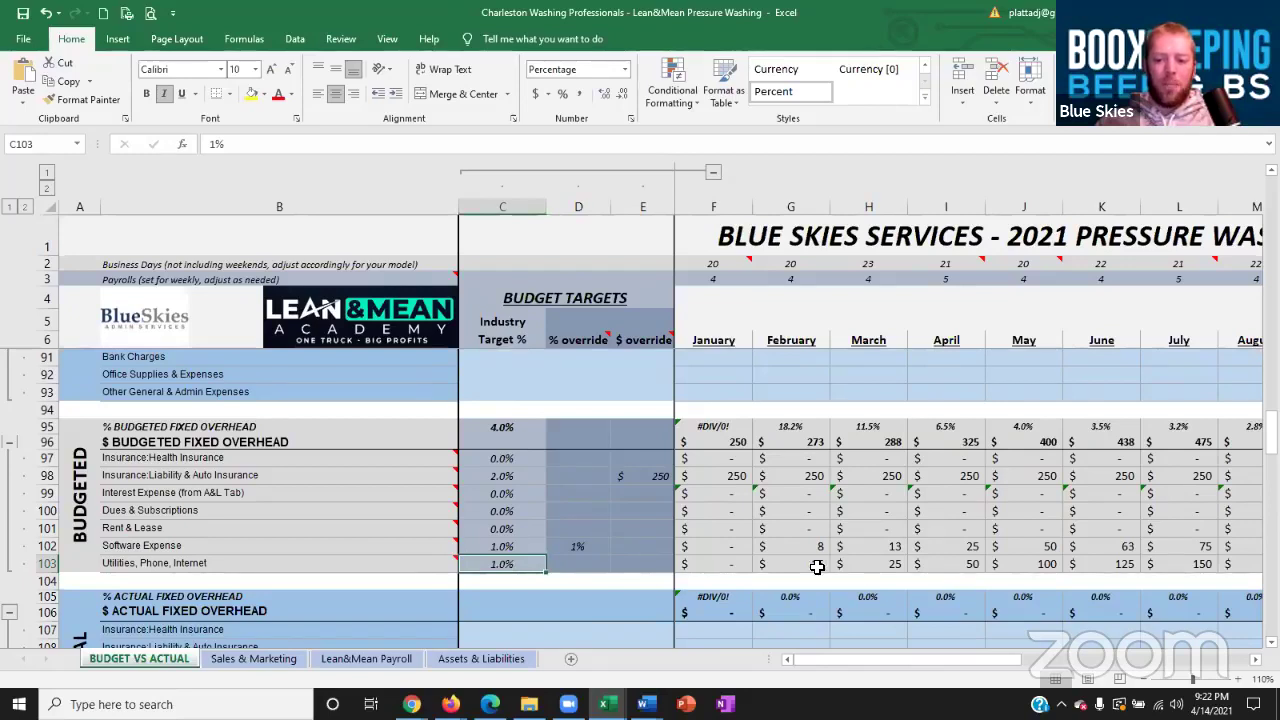
- Review the budgeted Utilities, Phone, Internet amounts across the months, and set the row's dollar override to 80
left_click_drag(818, 566, 1107, 572)
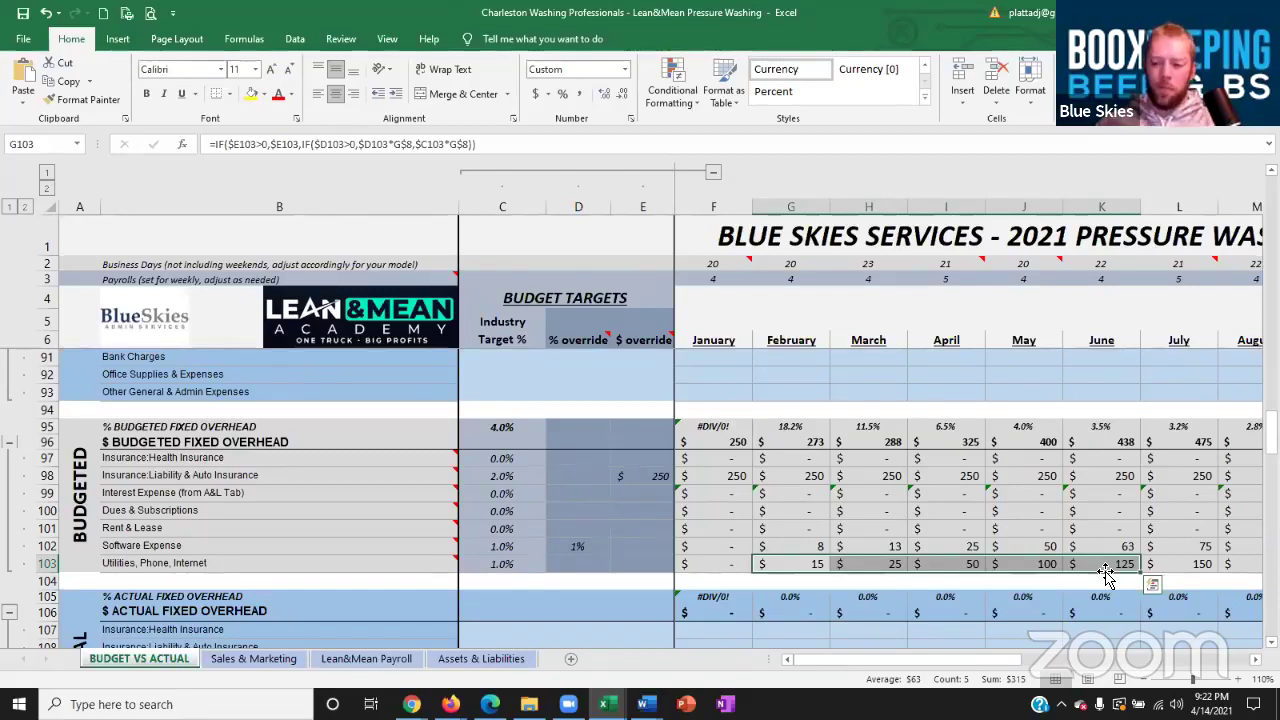
left_click_drag(1179, 563, 1132, 564)
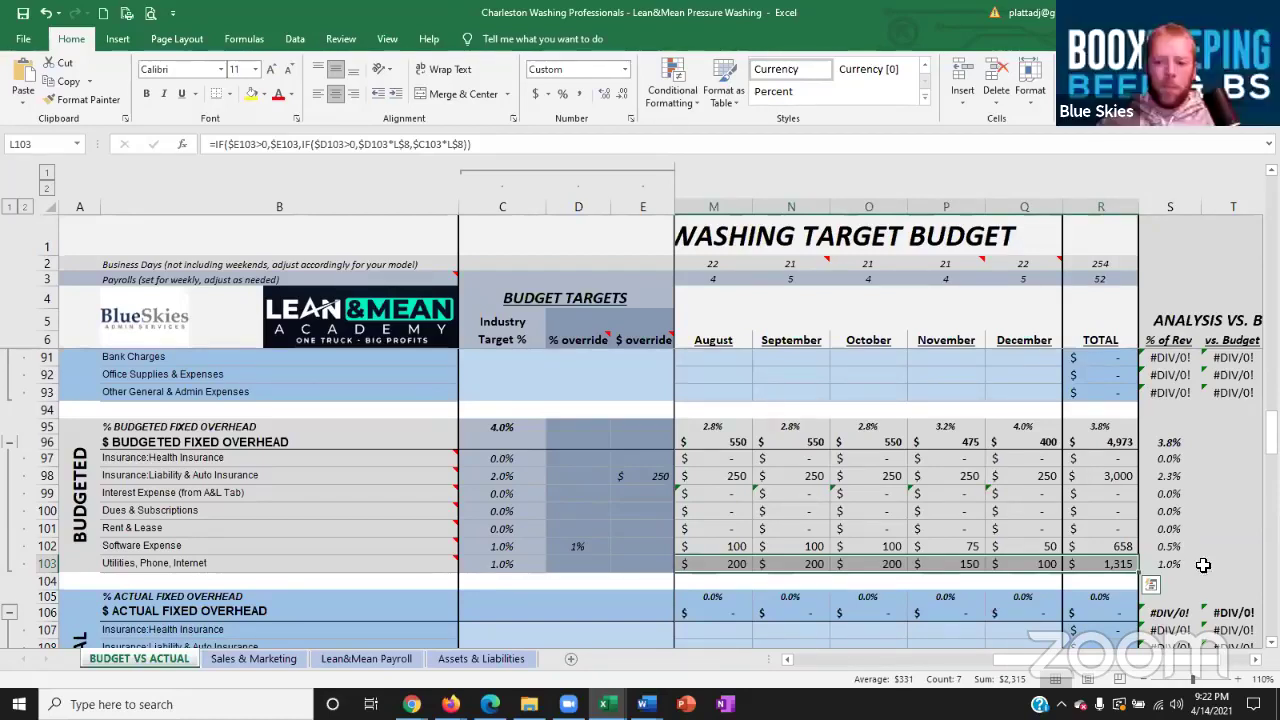
left_click(846, 567)
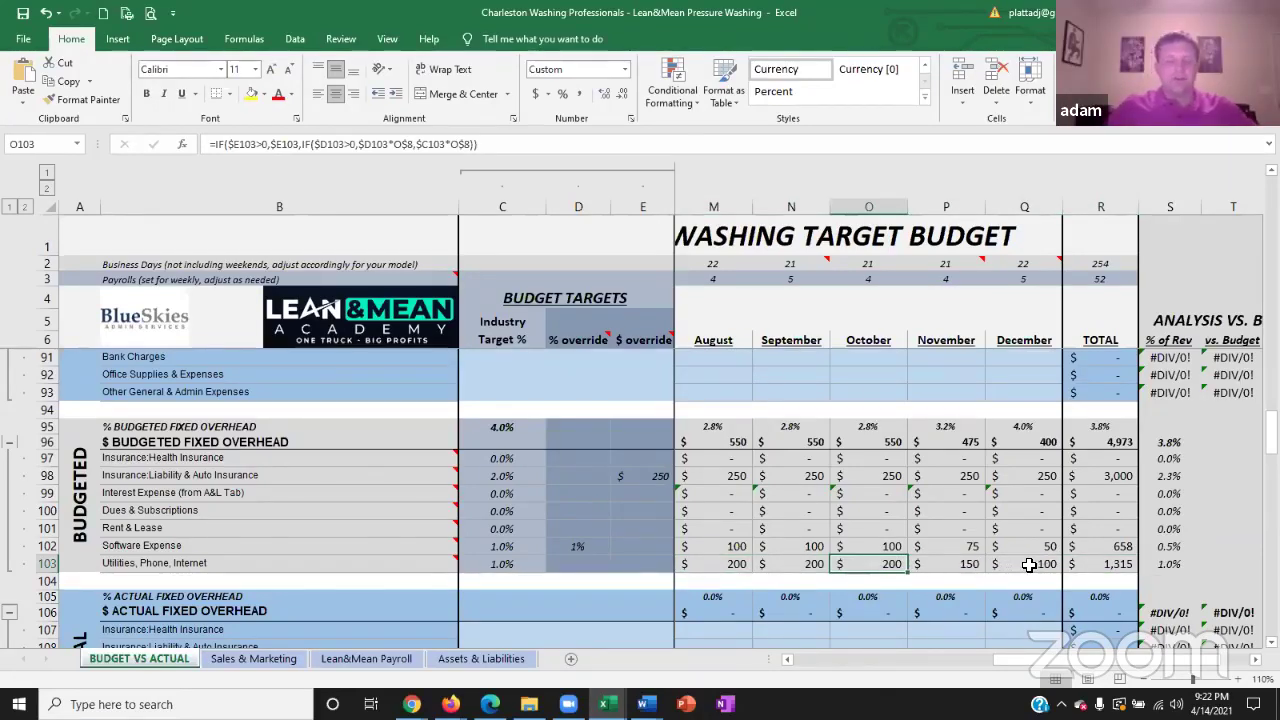
left_click_drag(1025, 565, 593, 562)
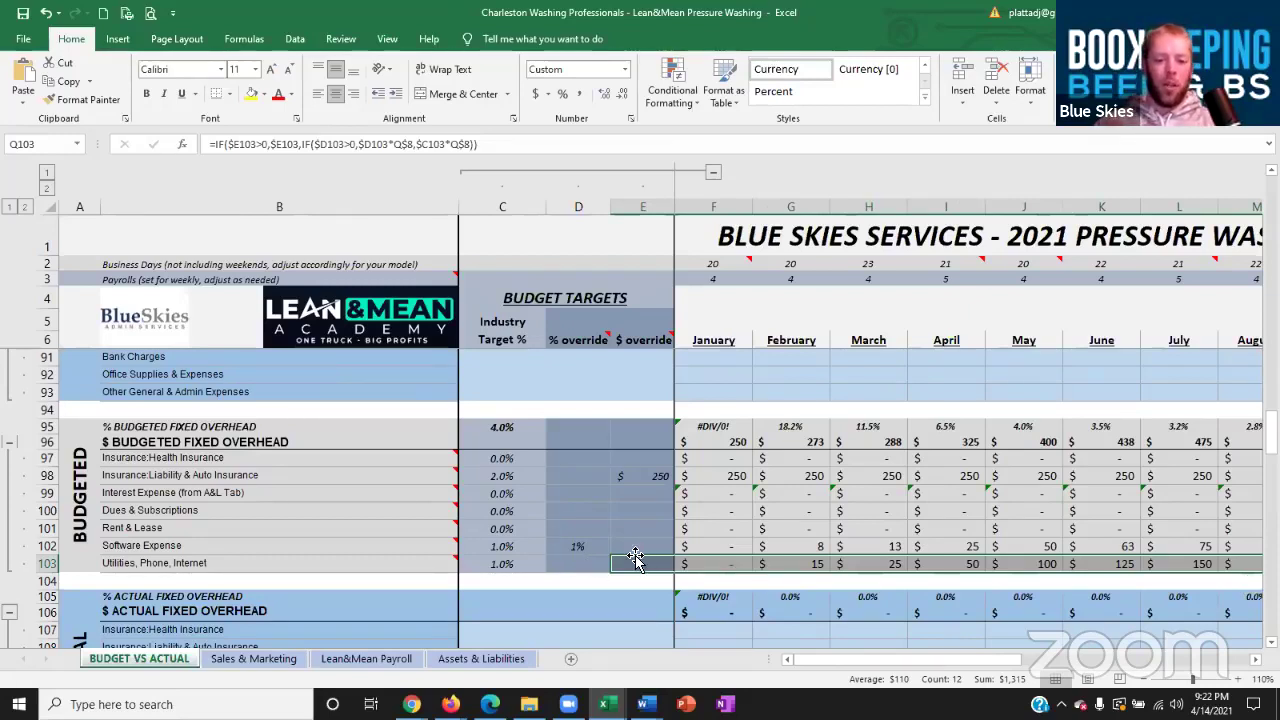
left_click(638, 560)
type("80")
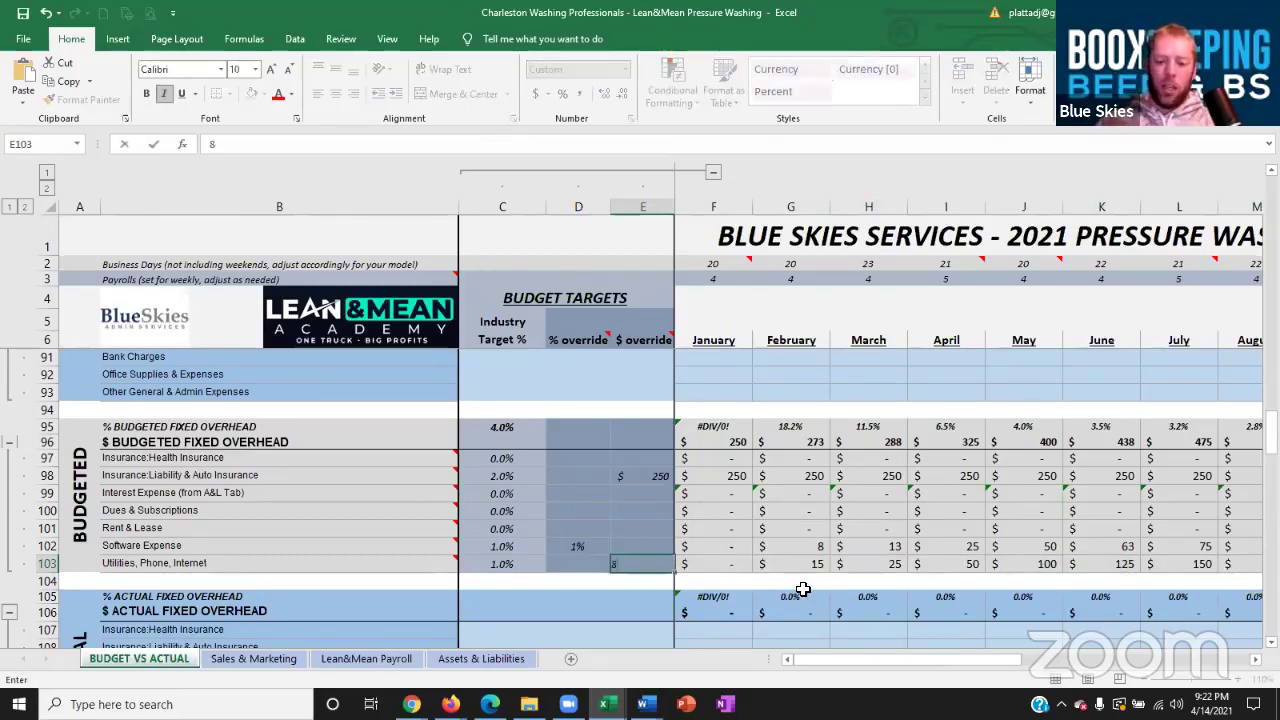
key("Return")
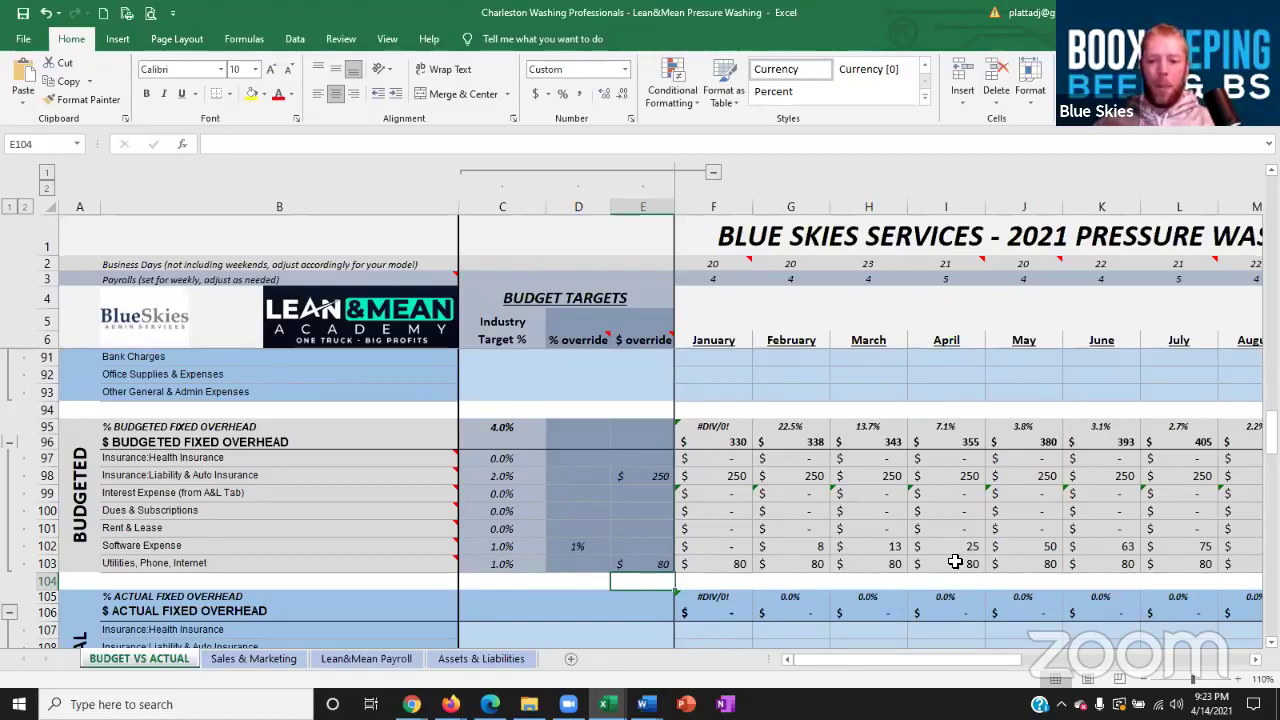
left_click(955, 562)
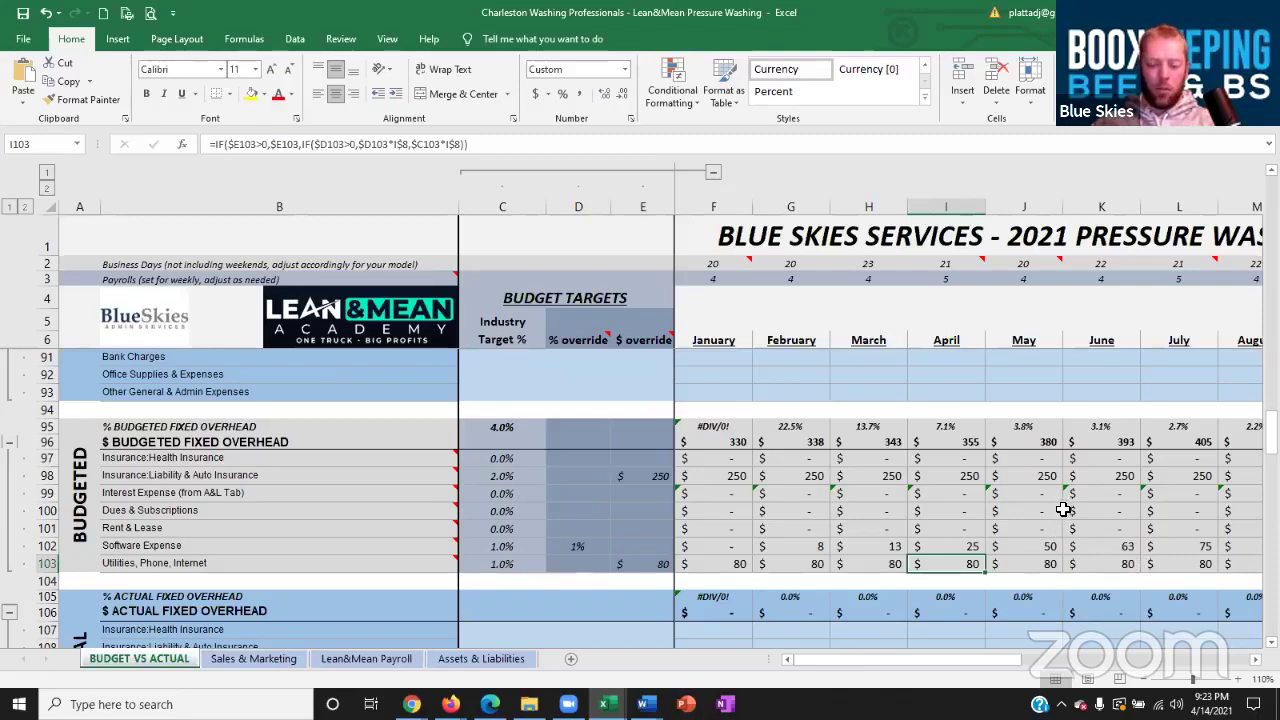
- Set the dollar override for budgeted Other Auto Expenses to 200
scroll(1031, 505, "down", 2)
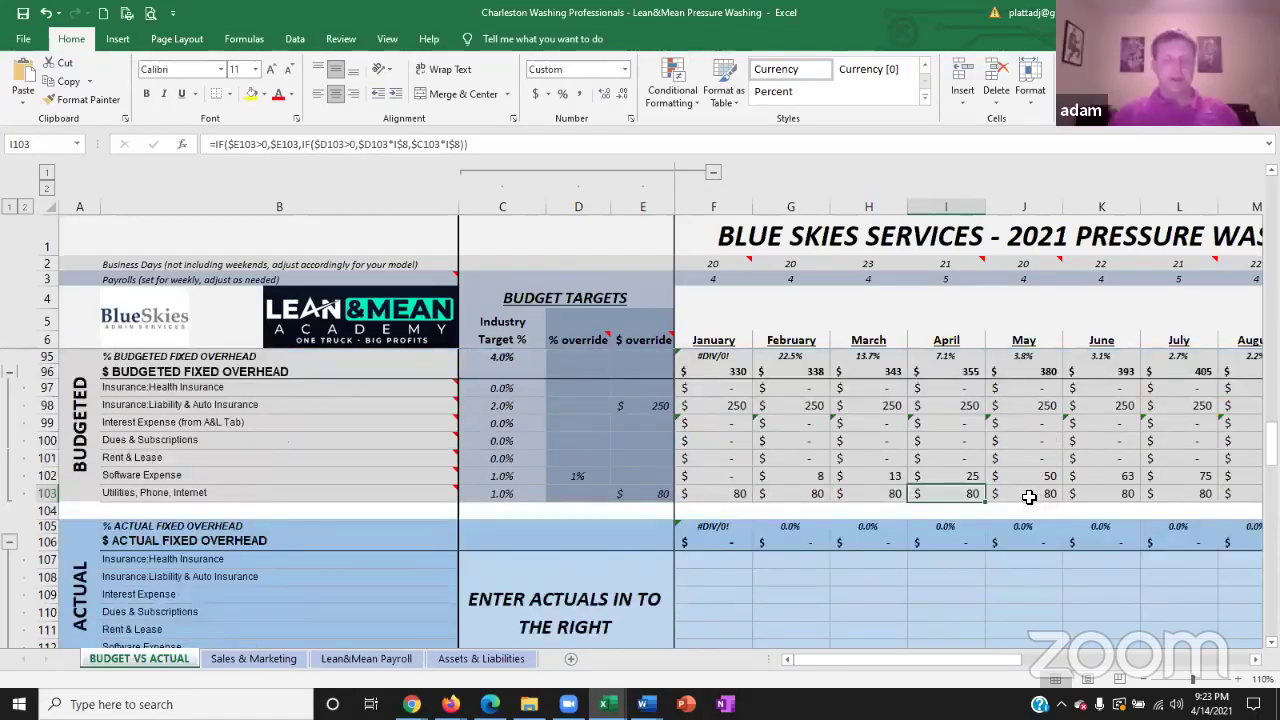
scroll(1029, 497, "down", 6)
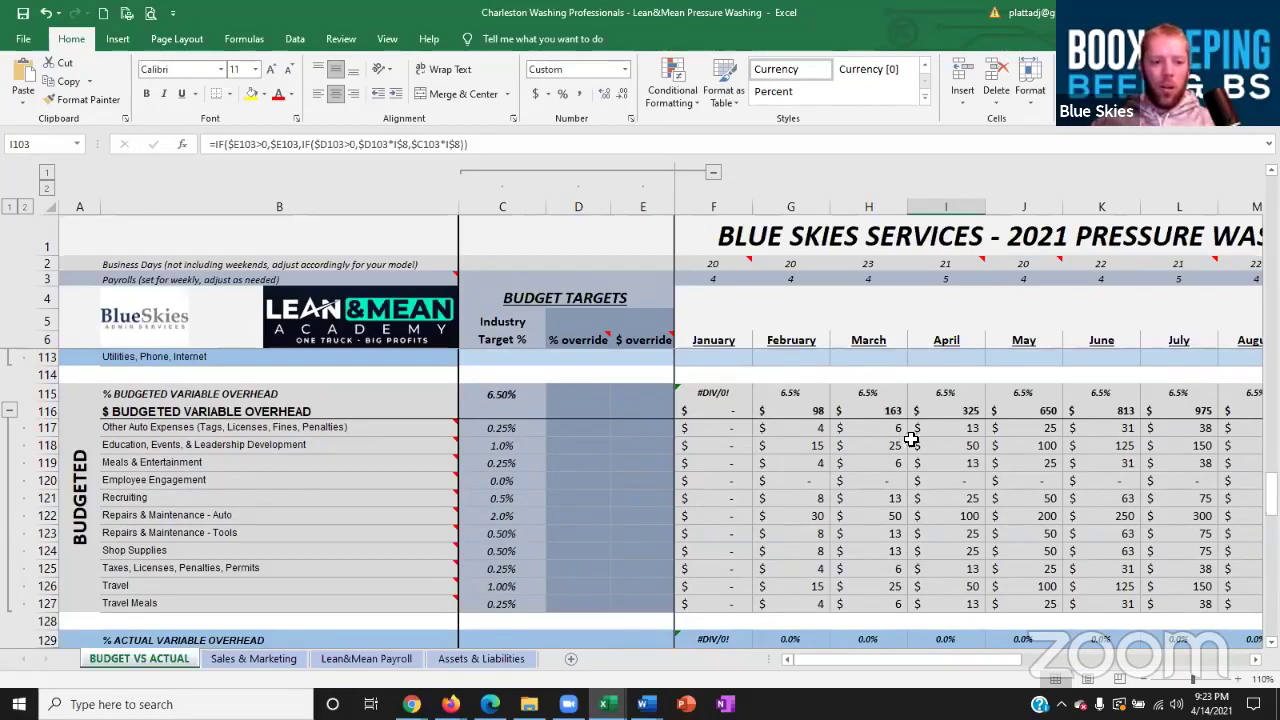
mouse_move(352, 431)
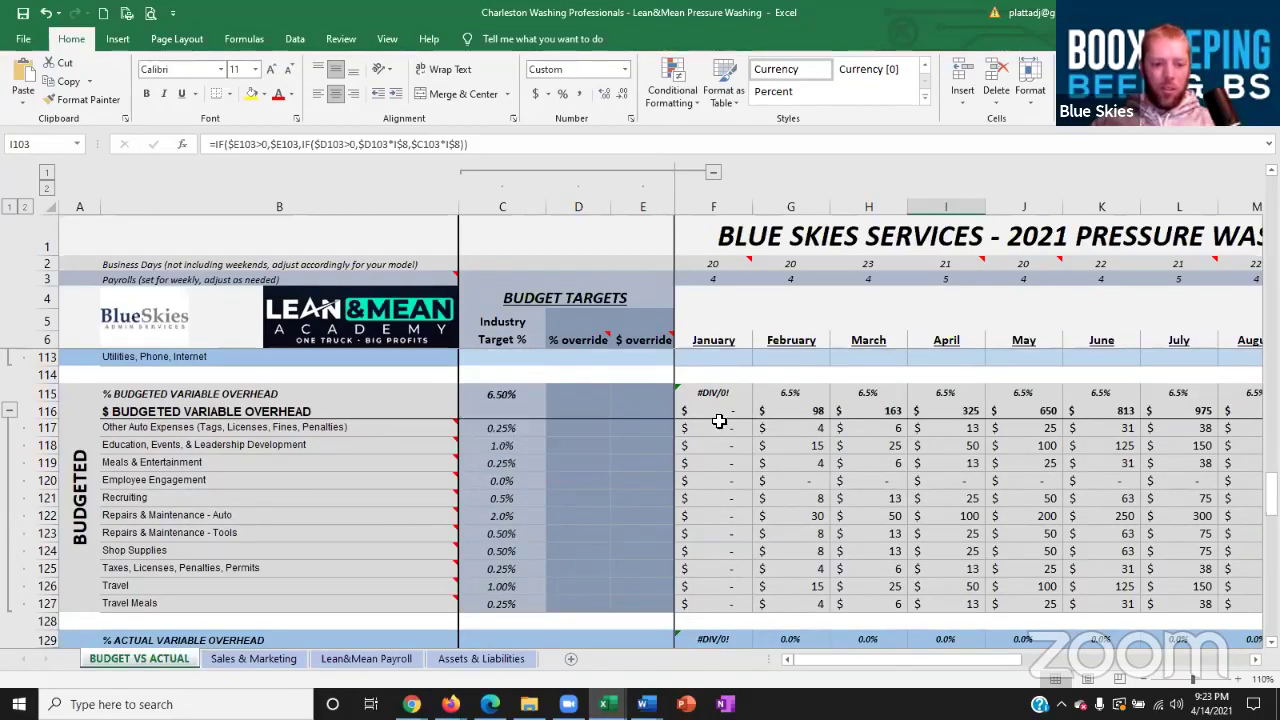
left_click(645, 428)
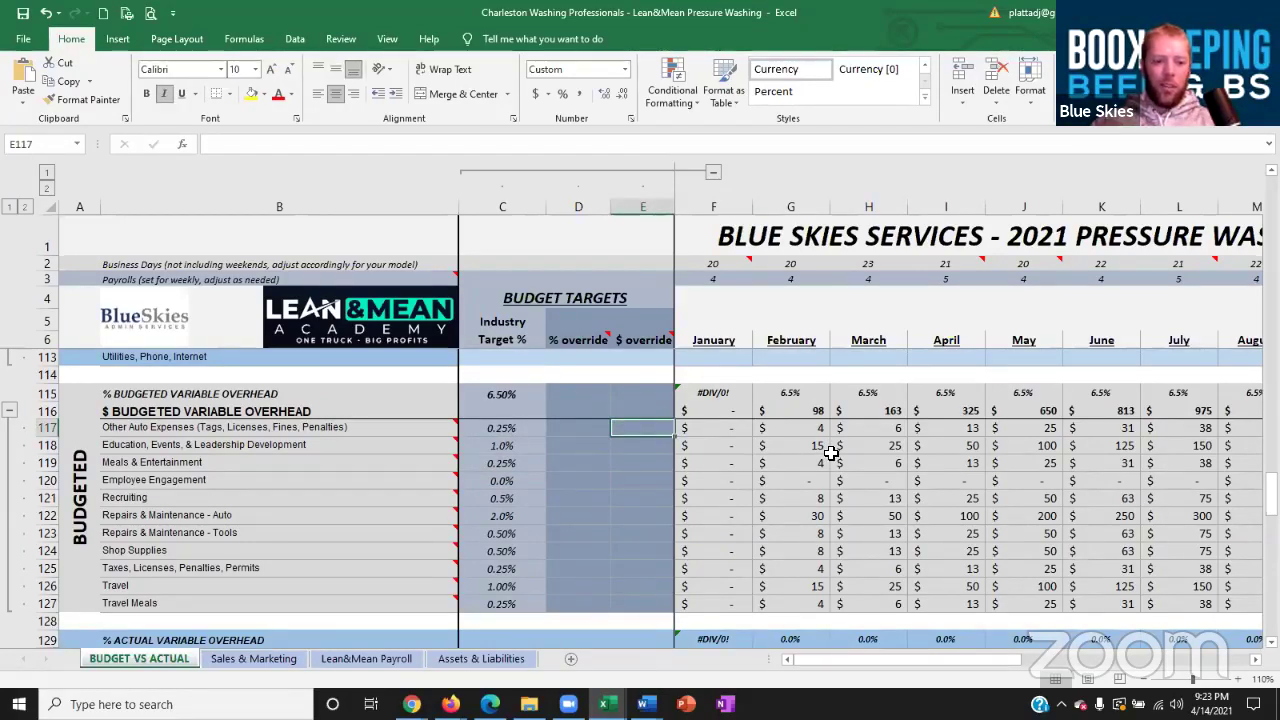
type("200")
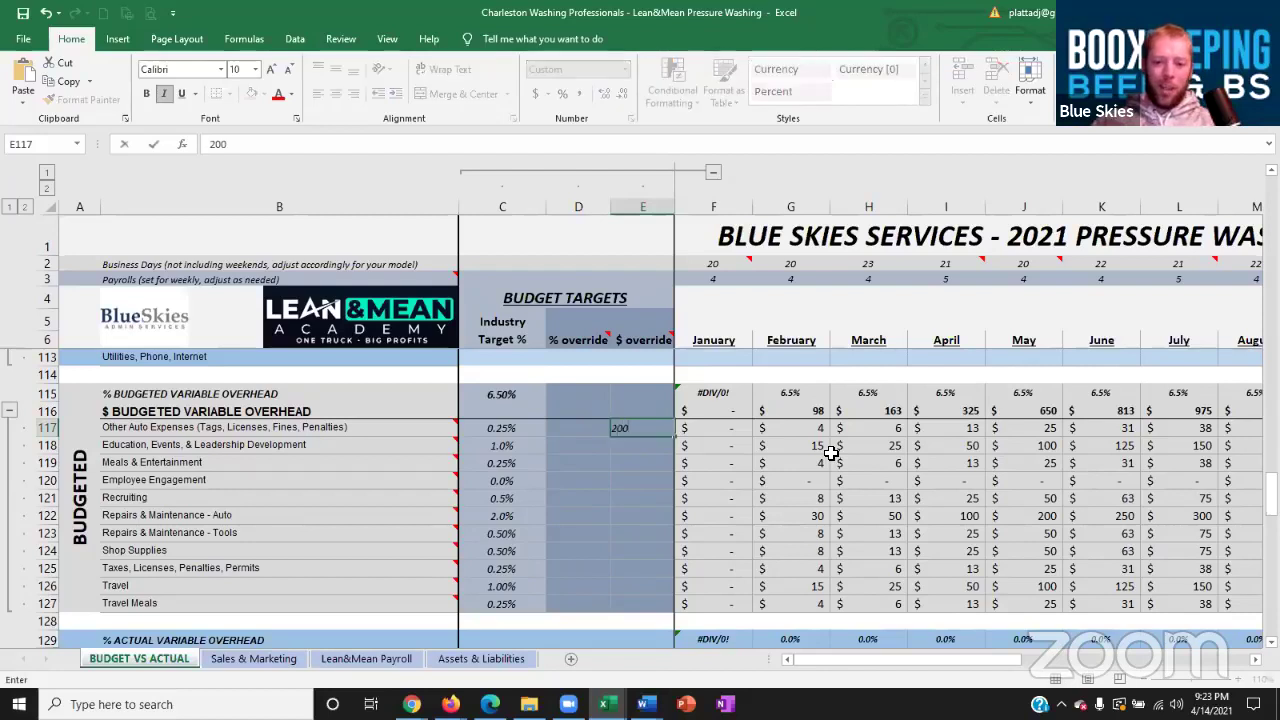
key("Return")
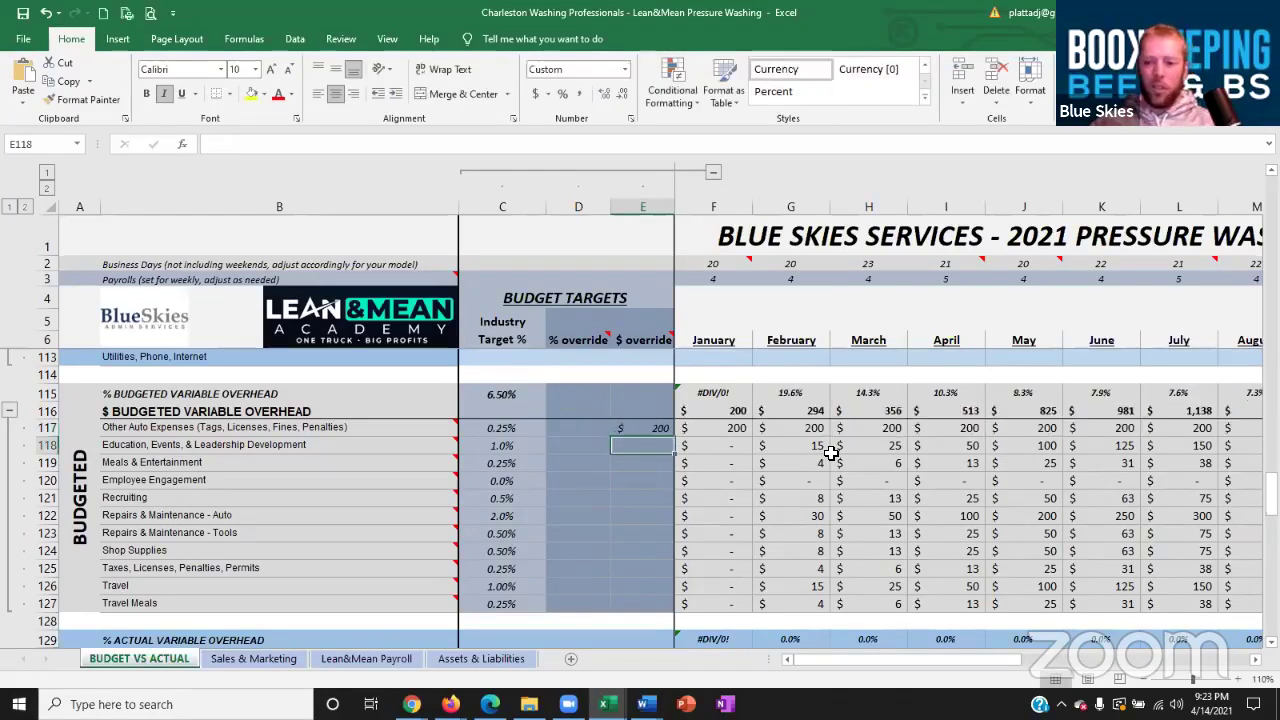
- Set the dollar override for budgeted Other Auto Expenses to 20
left_click(651, 428)
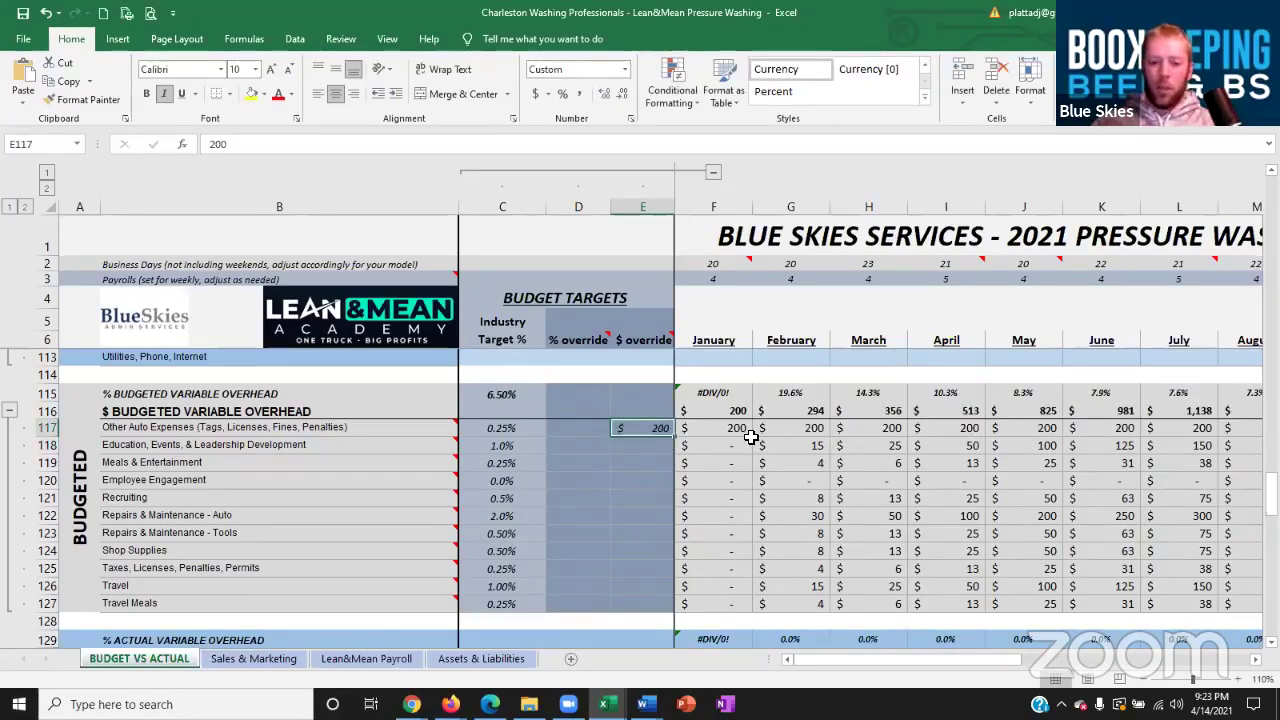
type("20")
key("Return")
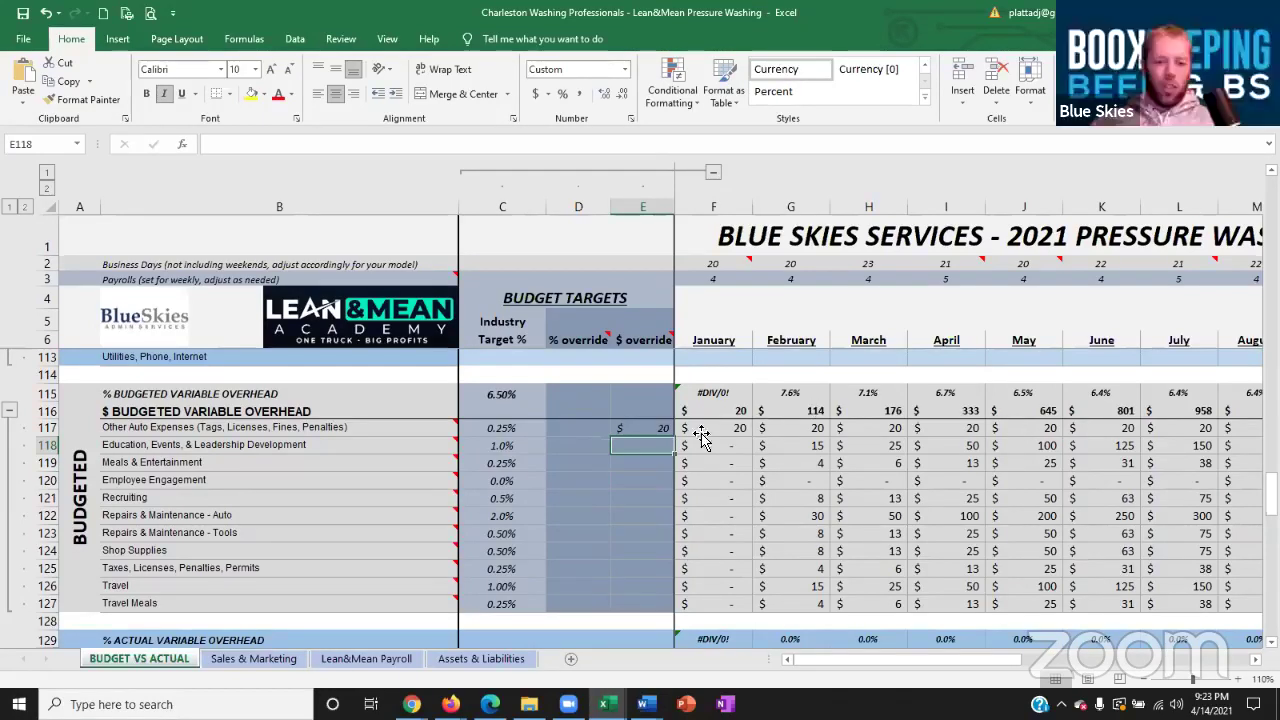
- Check the yearly total of budgeted Education, Events, & Leadership Development, and set its industry target to 0.5%
left_click(382, 445)
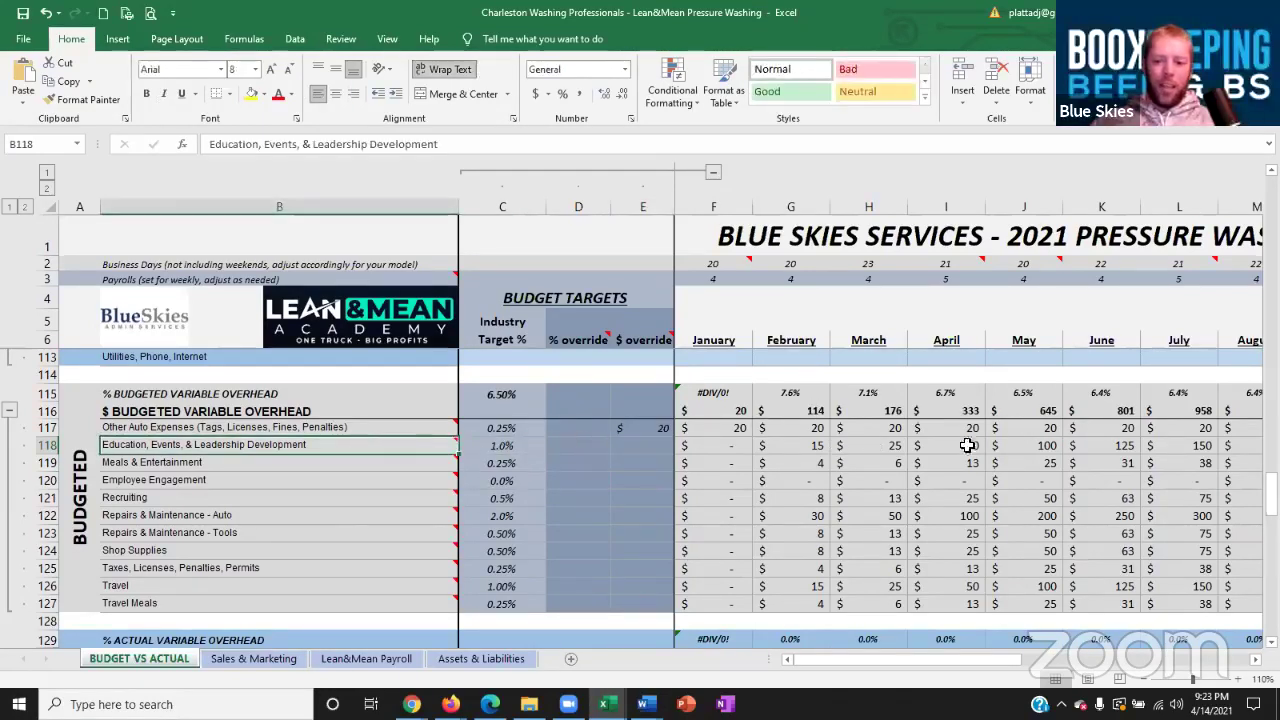
left_click(666, 449)
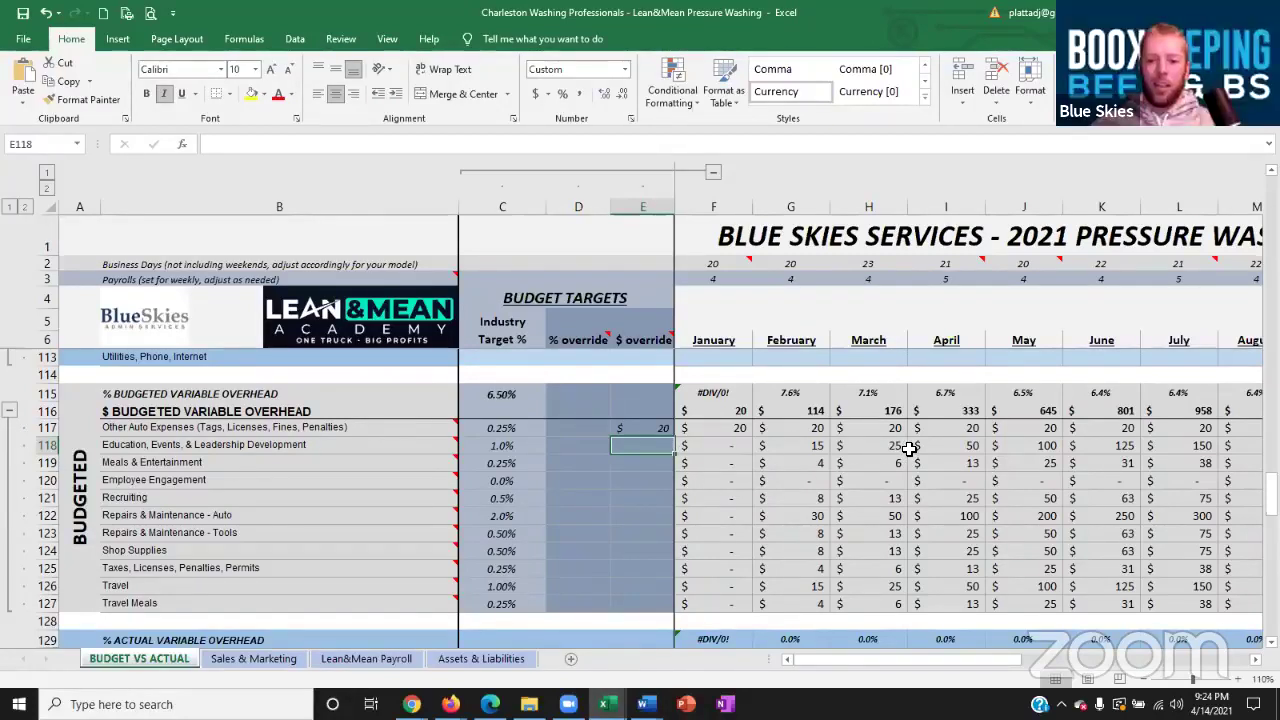
left_click_drag(813, 447, 1190, 442)
left_click(1125, 445)
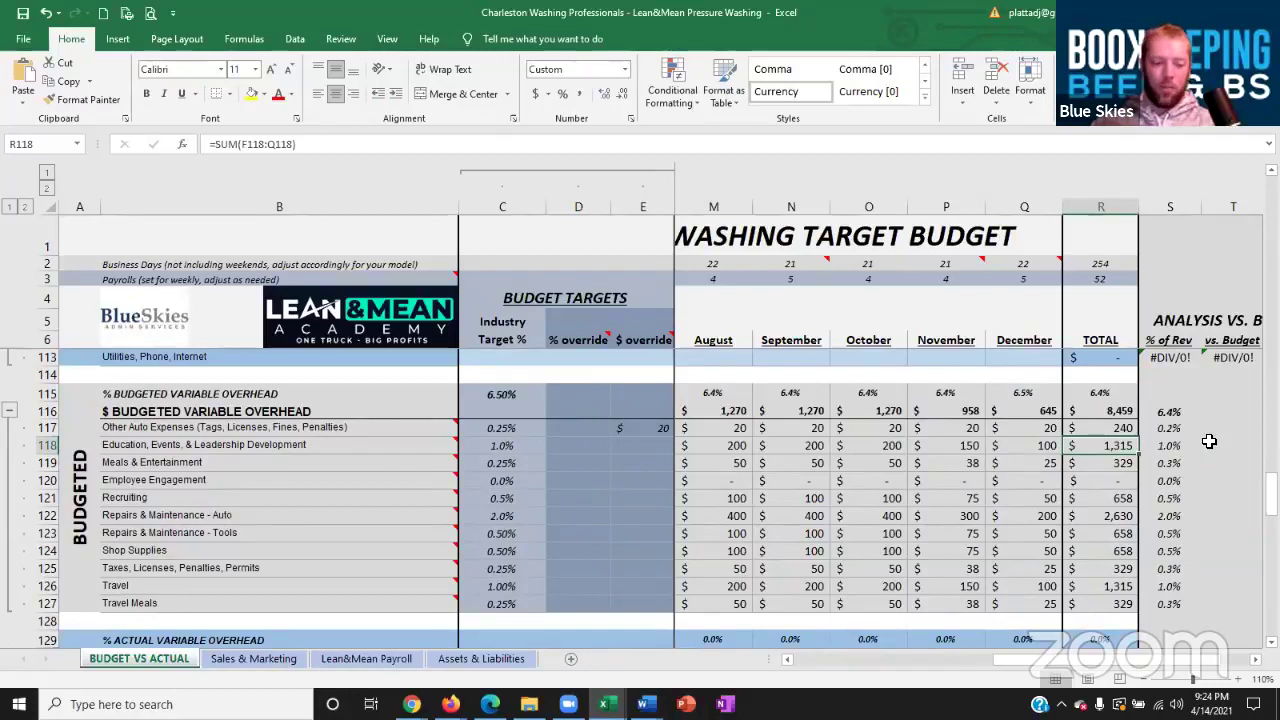
left_click(515, 448)
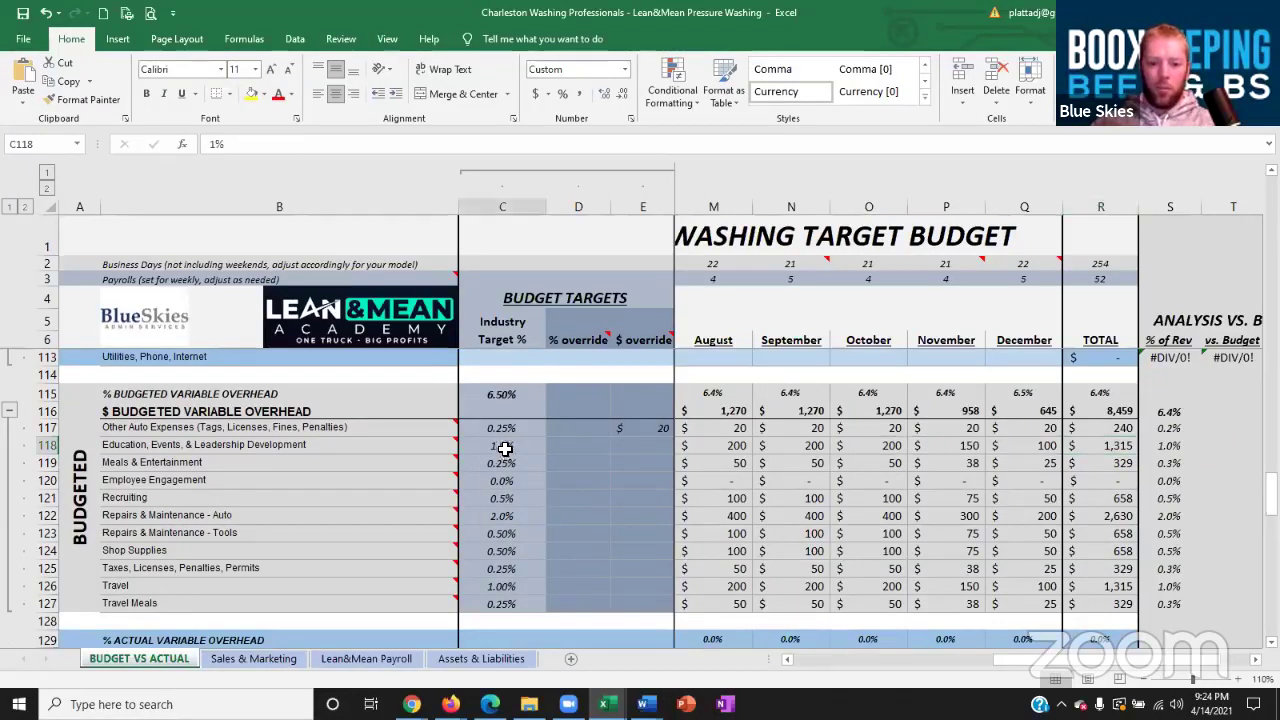
type("0.5%")
key("Return")
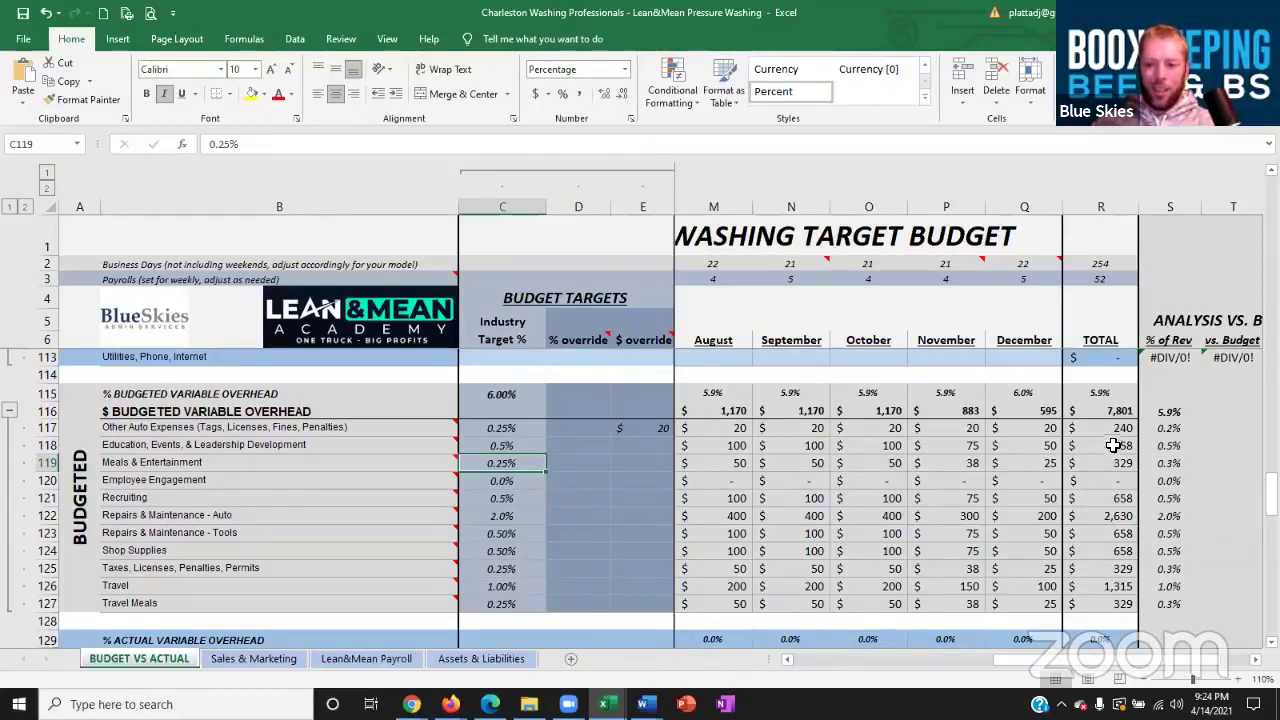
left_click_drag(1160, 445, 686, 443)
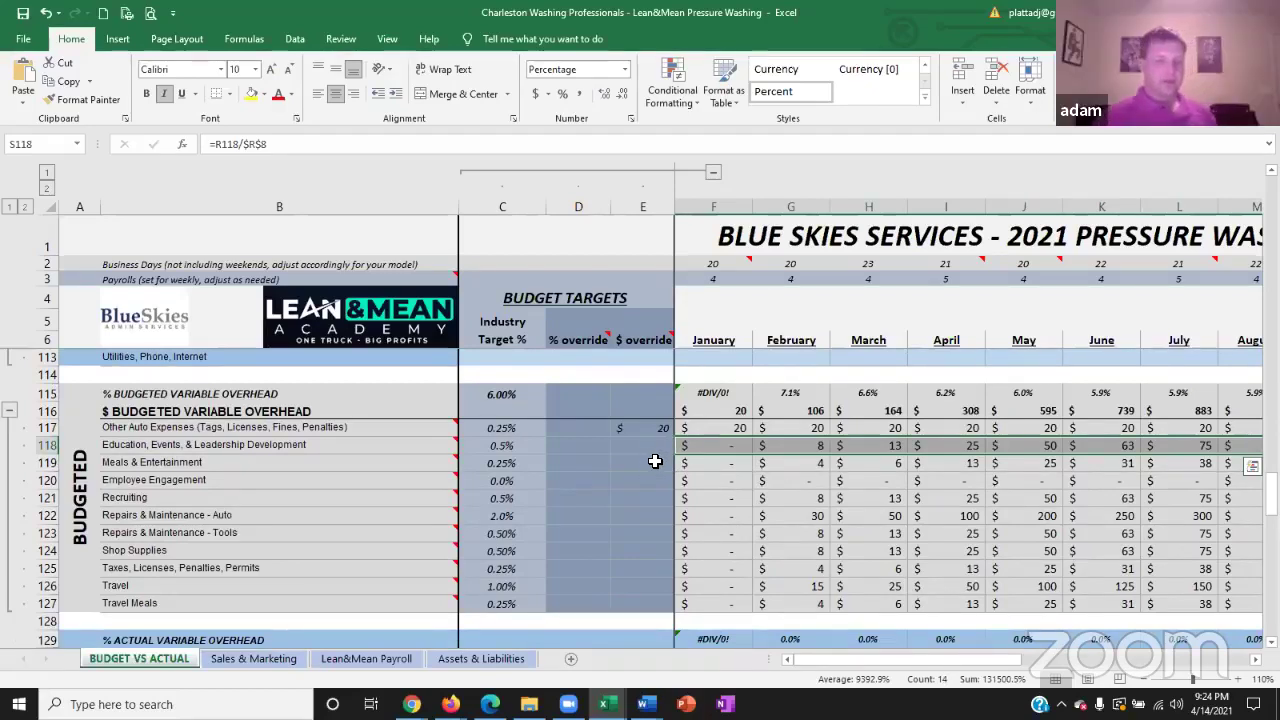
- Set the industry target for budgeted Meals & Entertainment to 0.50% and check its March amount
left_click(653, 461)
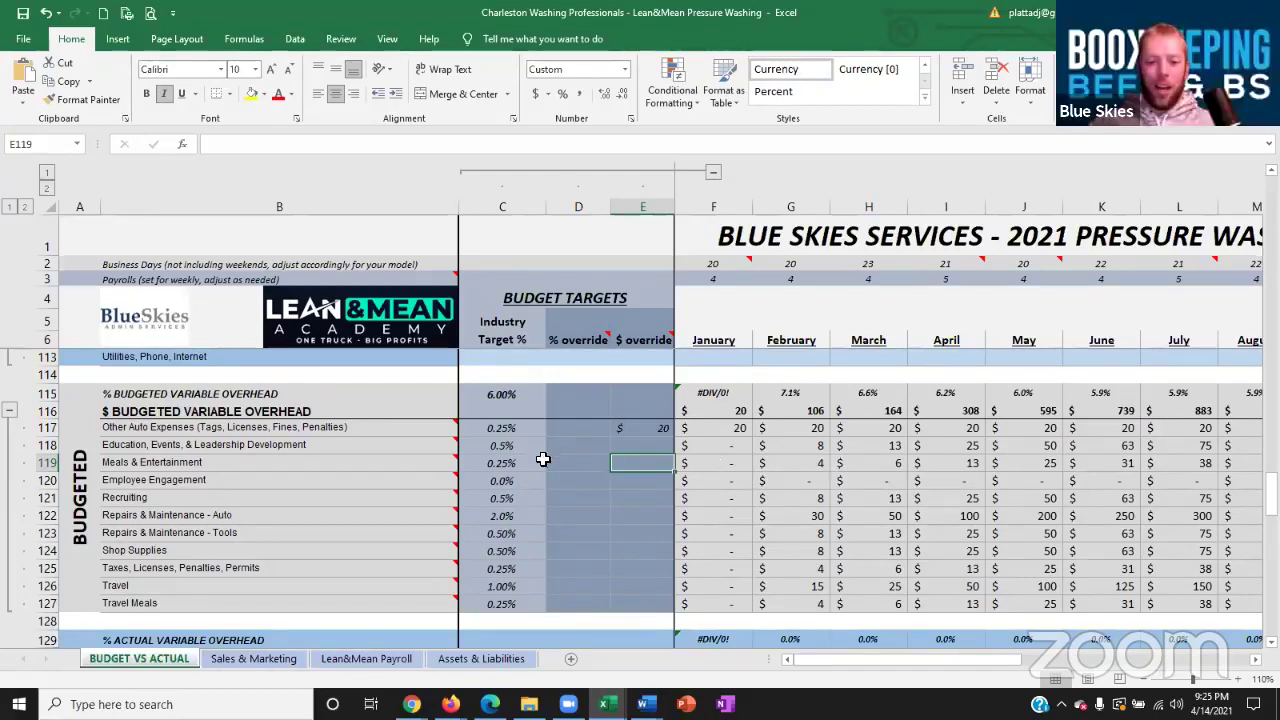
left_click(500, 459)
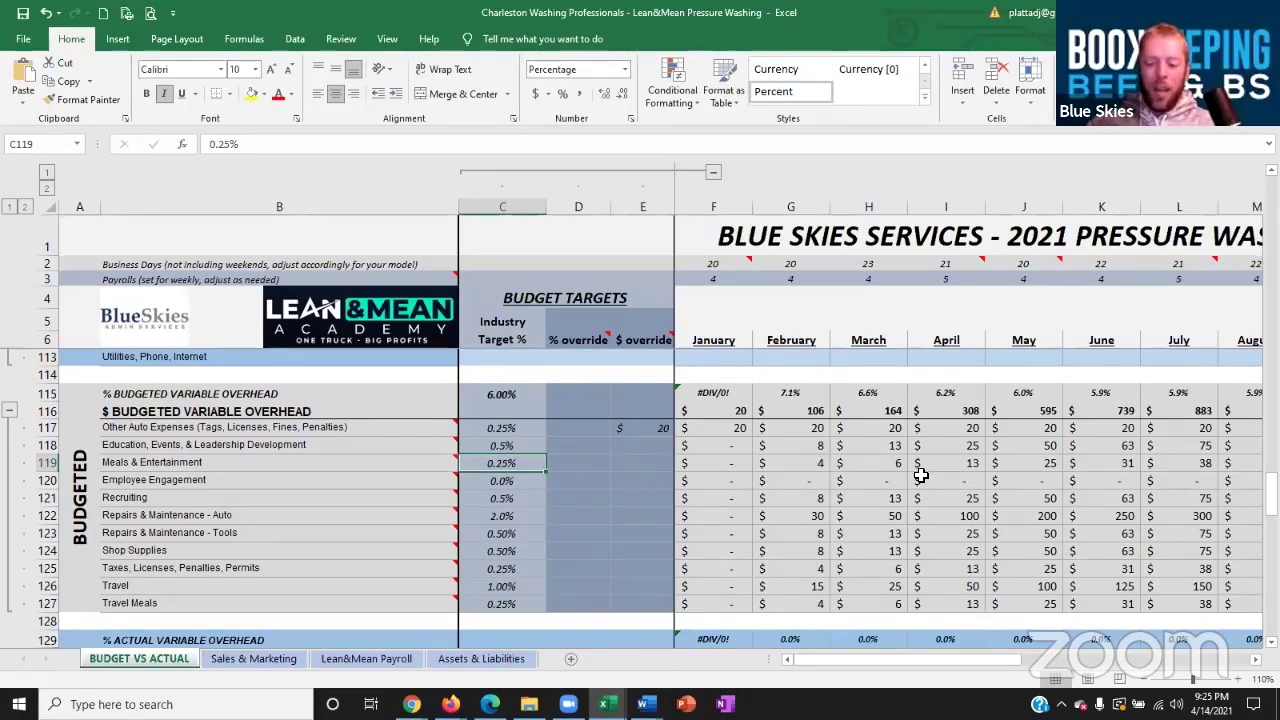
type("0.5")
key("Return")
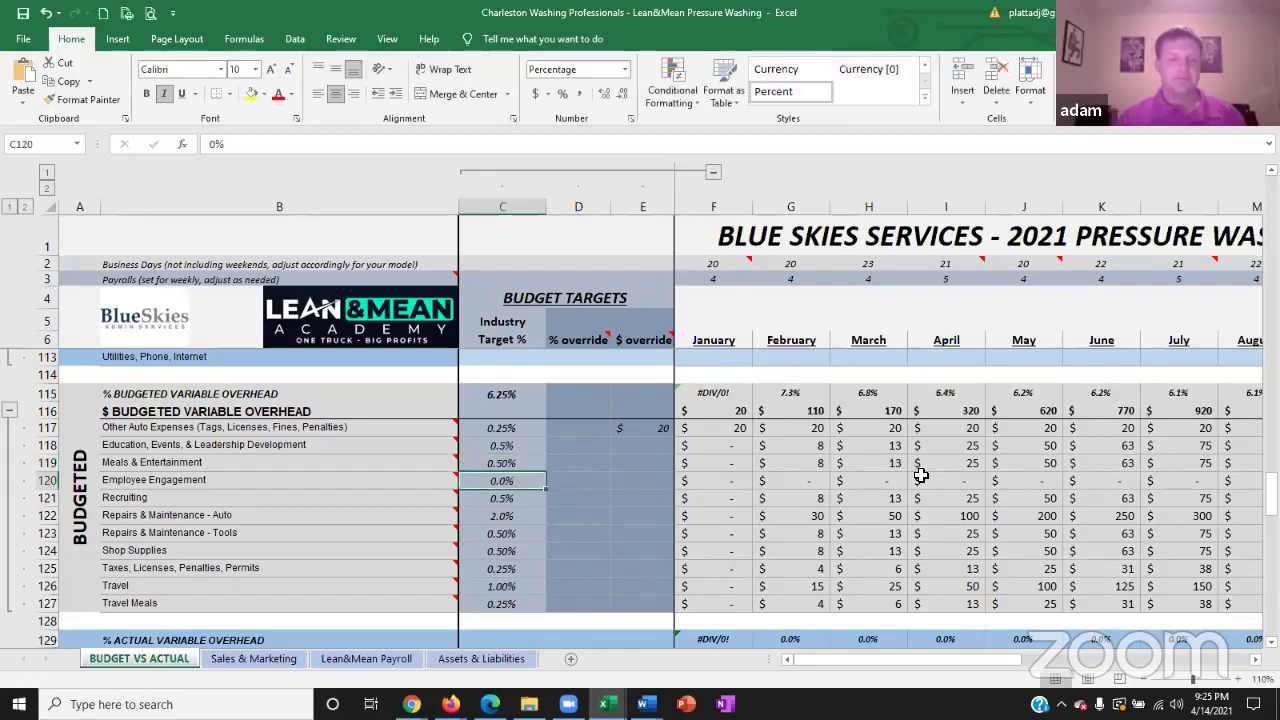
left_click(900, 465)
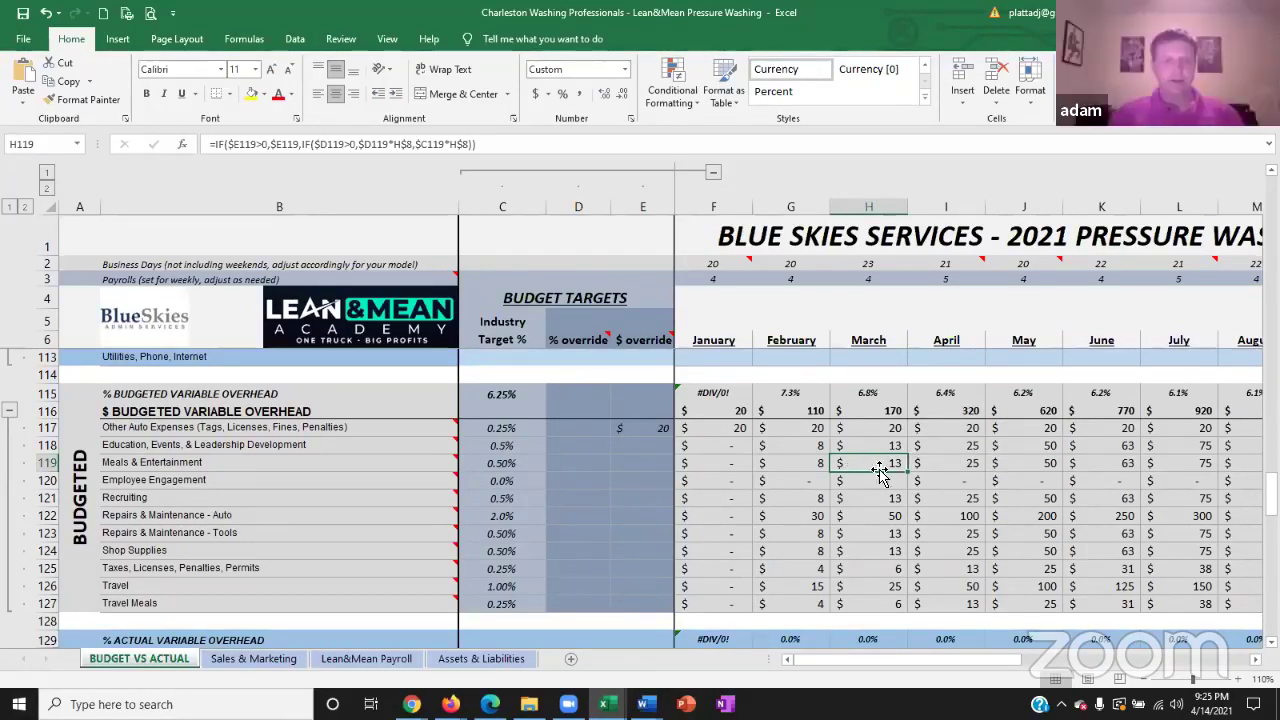
- Zero out the monthly budgeted Recruiting amounts with a dollar override of 0
left_click(531, 497)
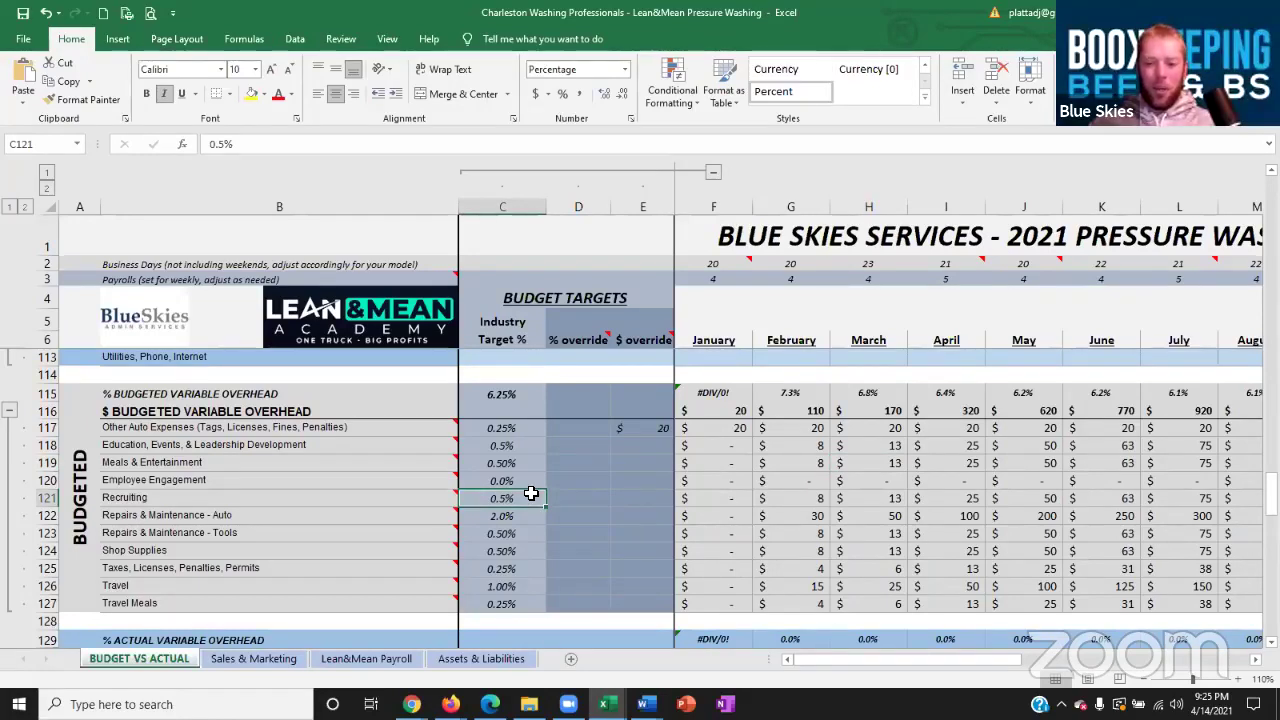
left_click(645, 498)
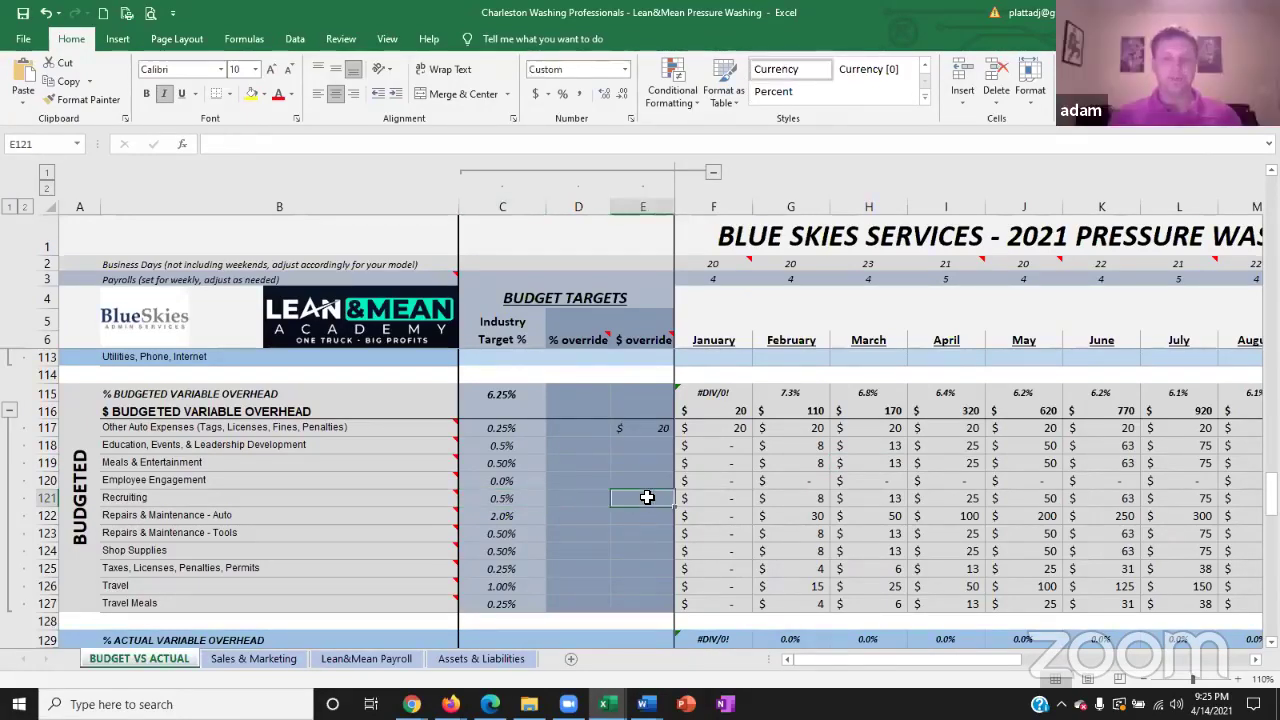
type("0.00")
key("Return")
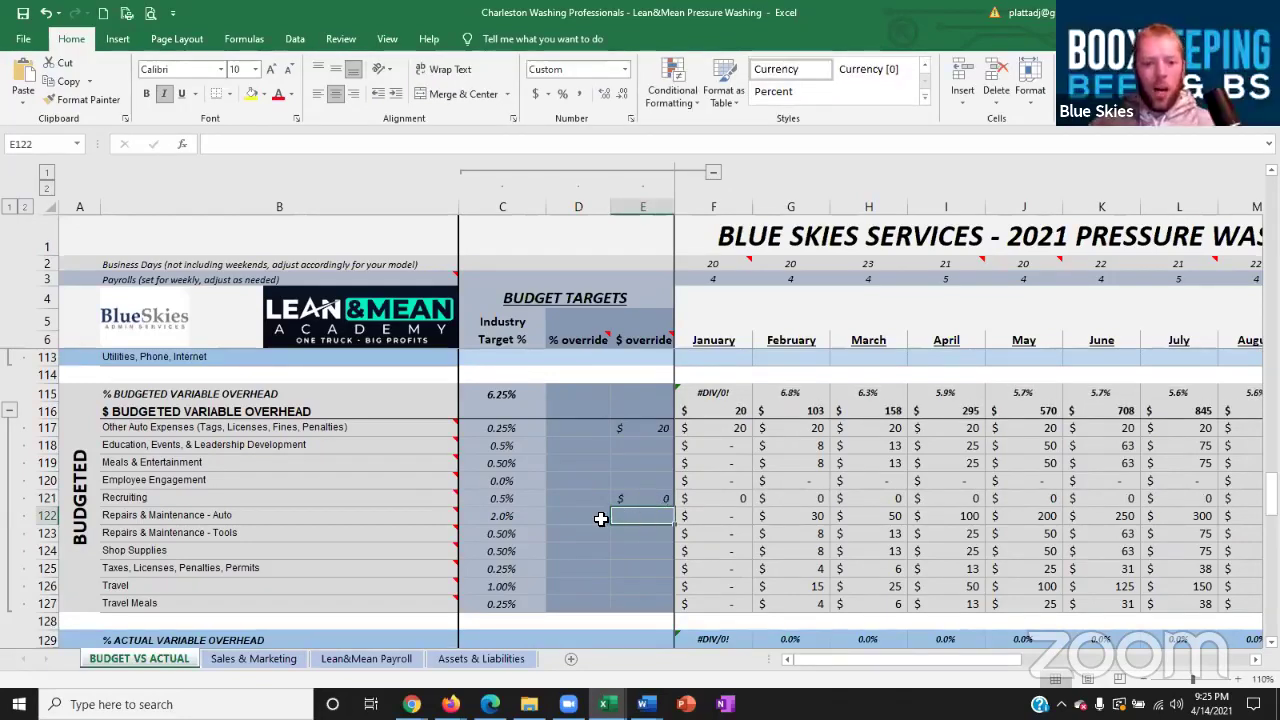
- Review the budgeted Repairs & Maintenance - Auto target, monthly amounts and yearly total, plus the yearly total for Tools
left_click(503, 517)
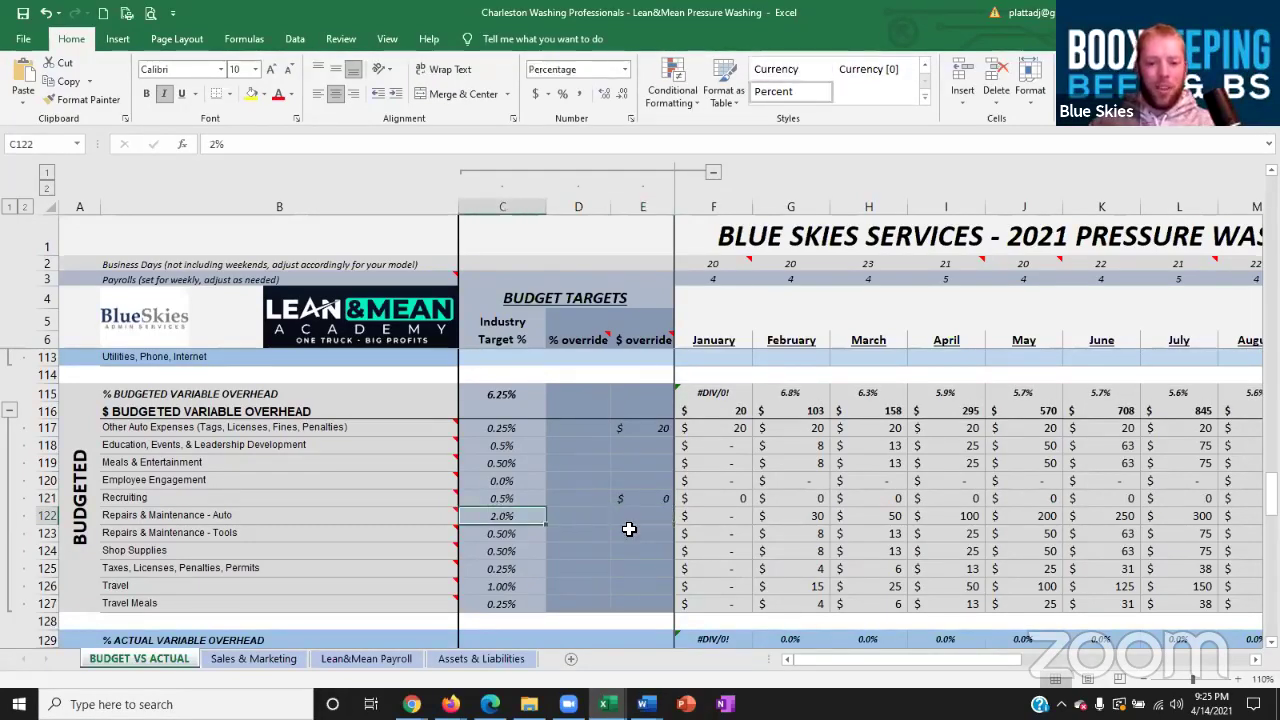
left_click(893, 518)
left_click_drag(893, 518, 1151, 517)
left_click(1180, 517)
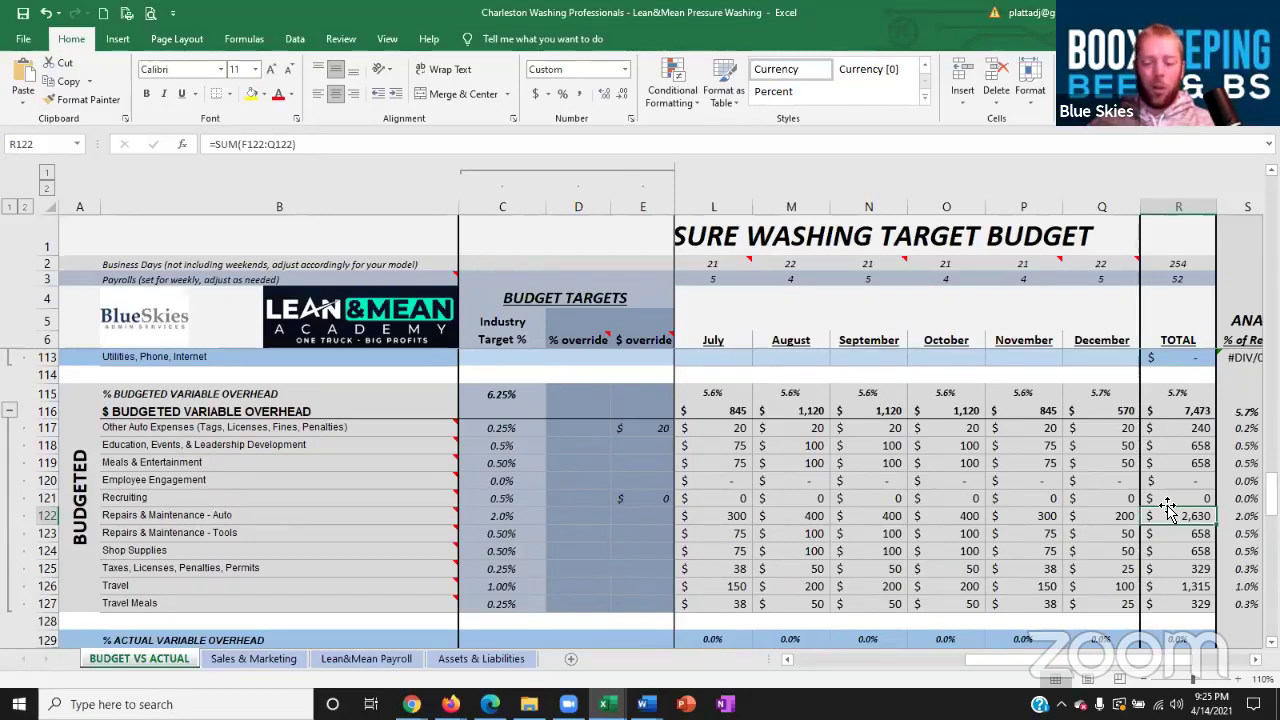
left_click_drag(1230, 515, 1206, 518)
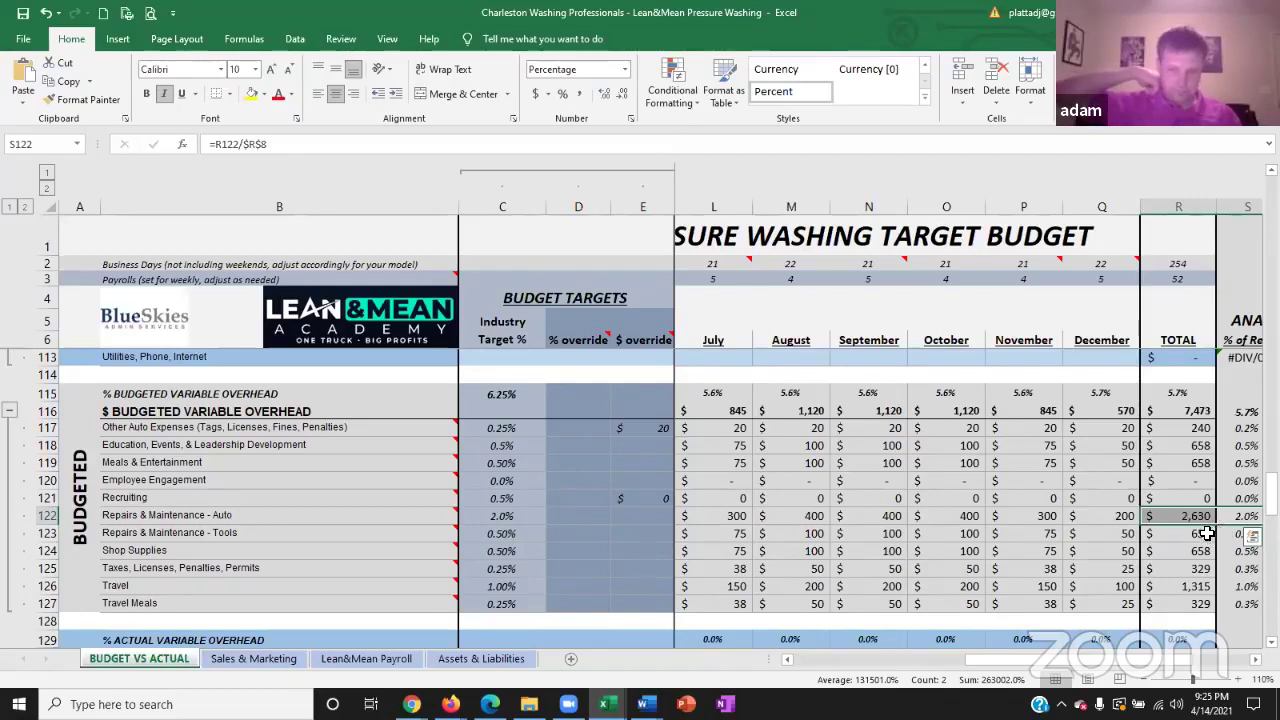
left_click(1208, 533)
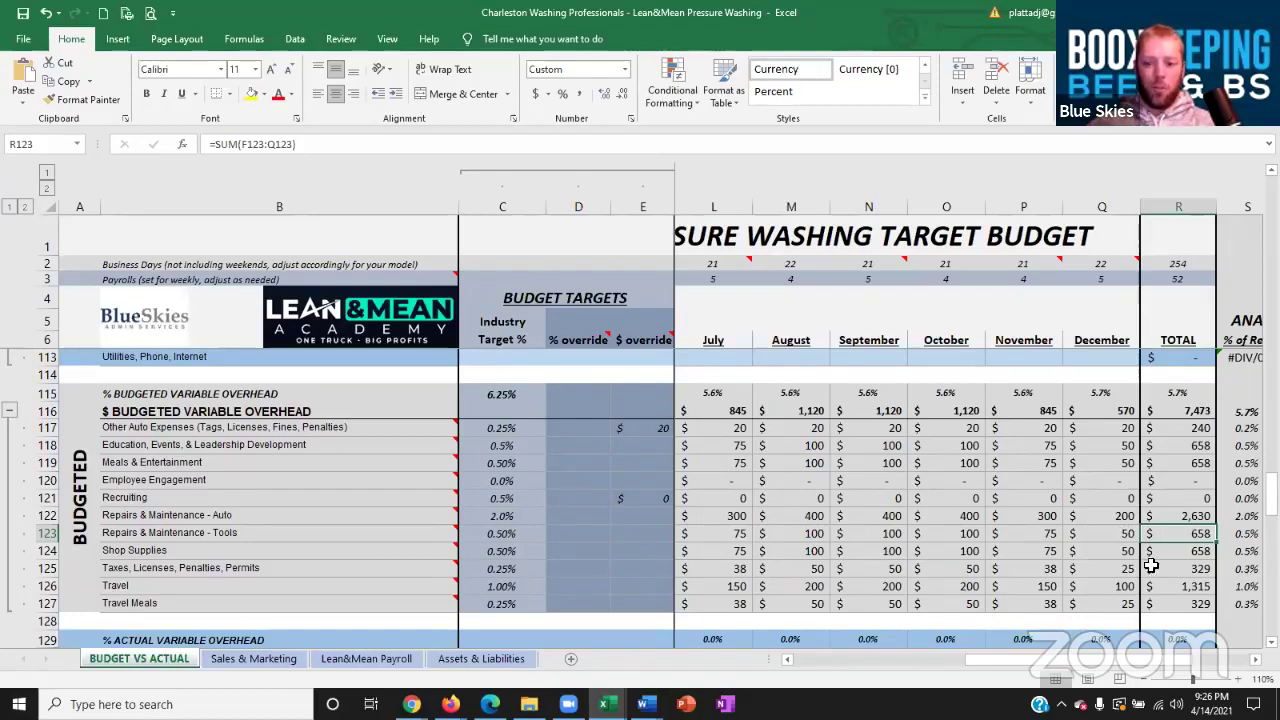
- Set the industry target for budgeted Shop Supplies to 0.25% and check its yearly total
left_click(1188, 555)
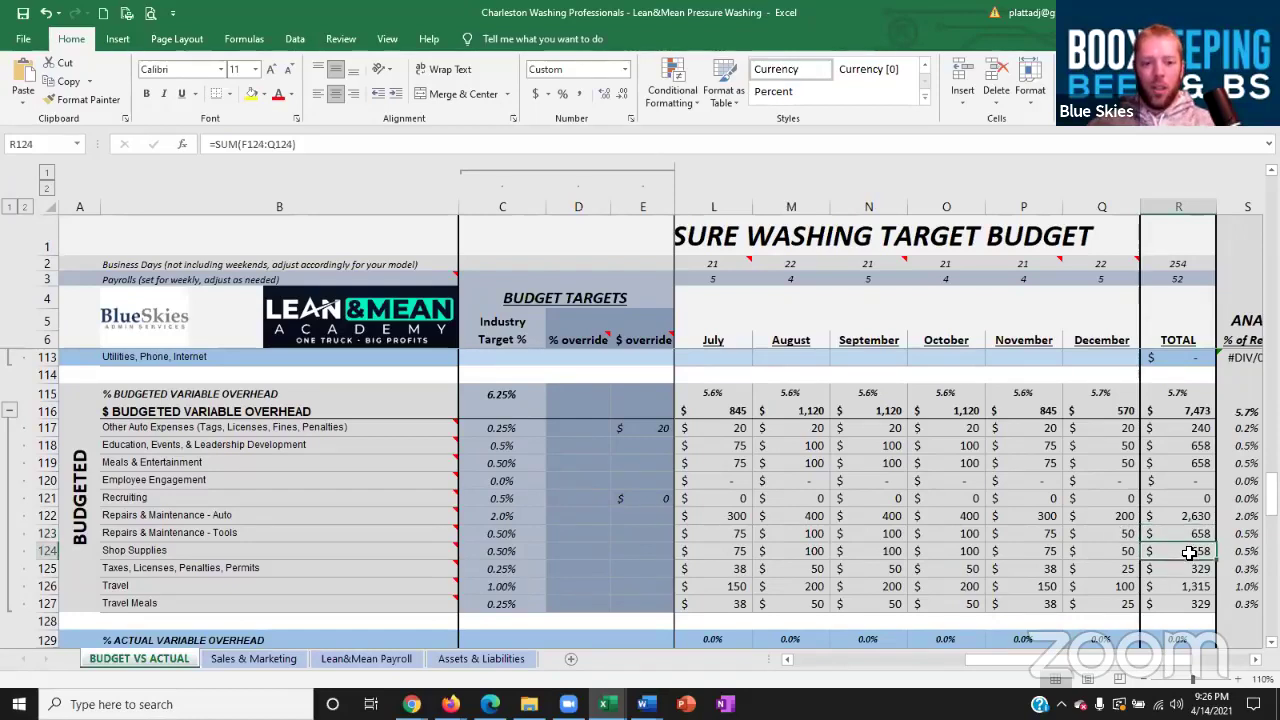
left_click(509, 553)
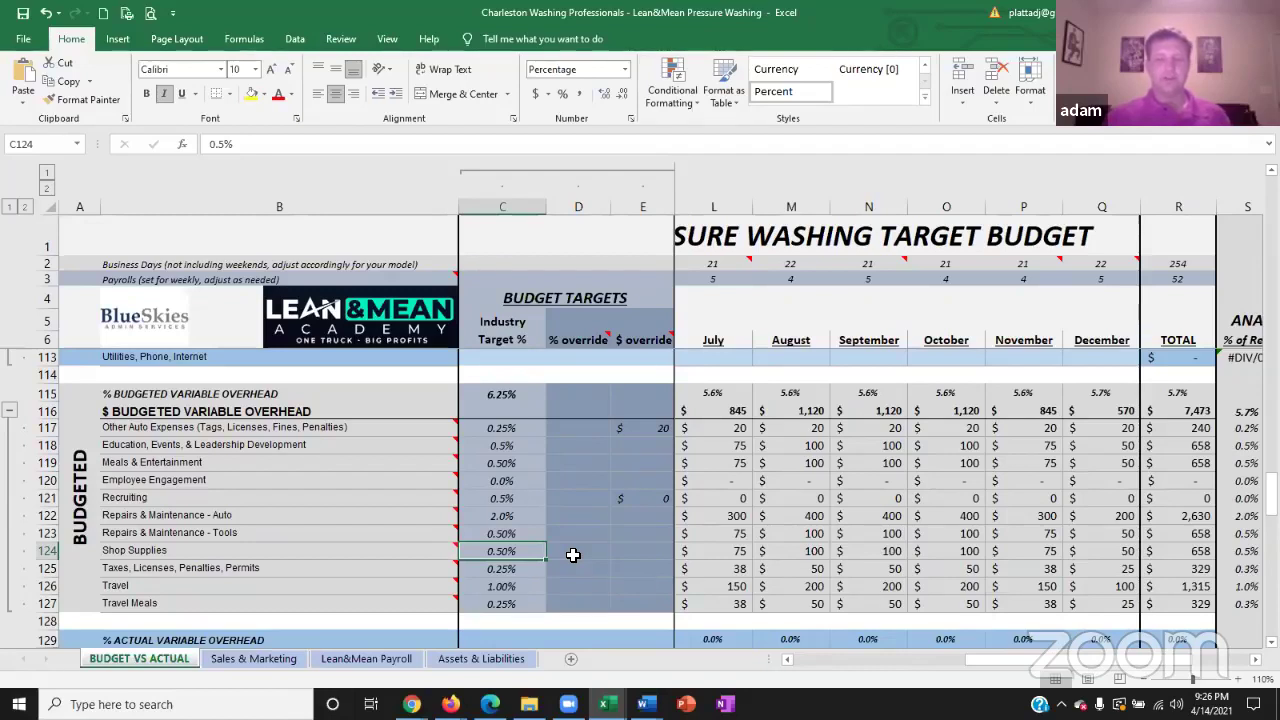
type(".0025")
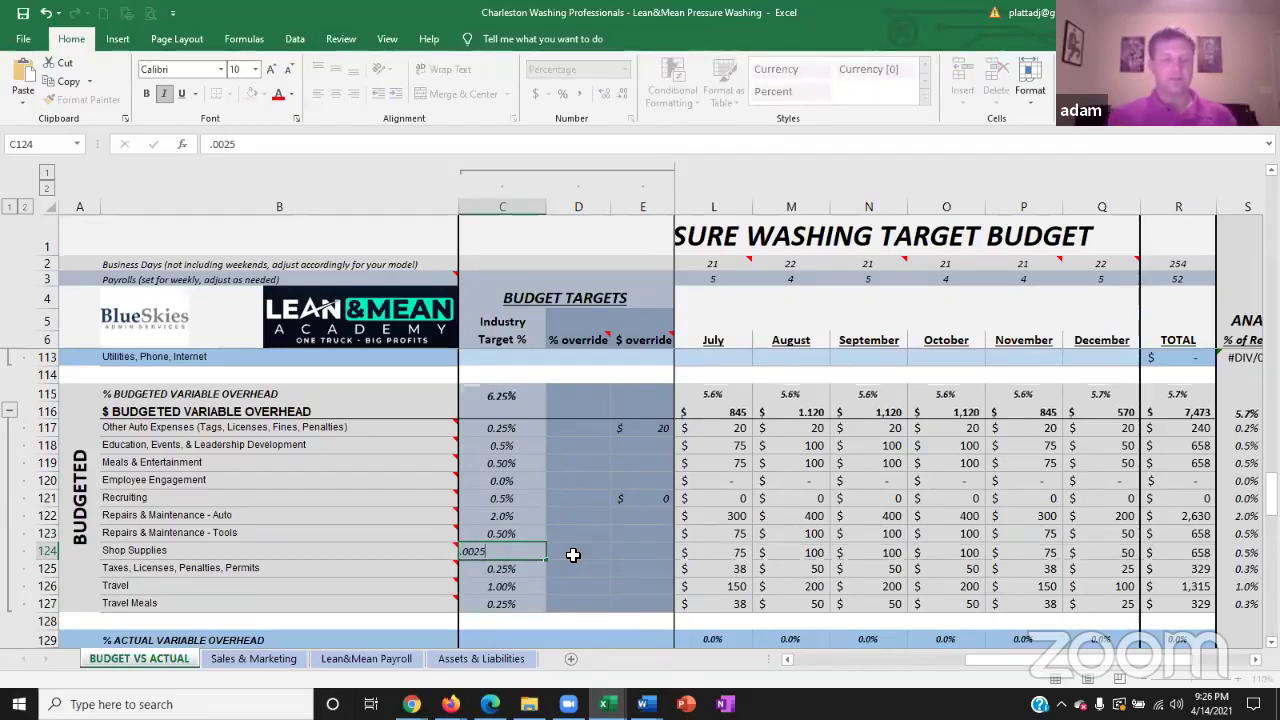
key("Return")
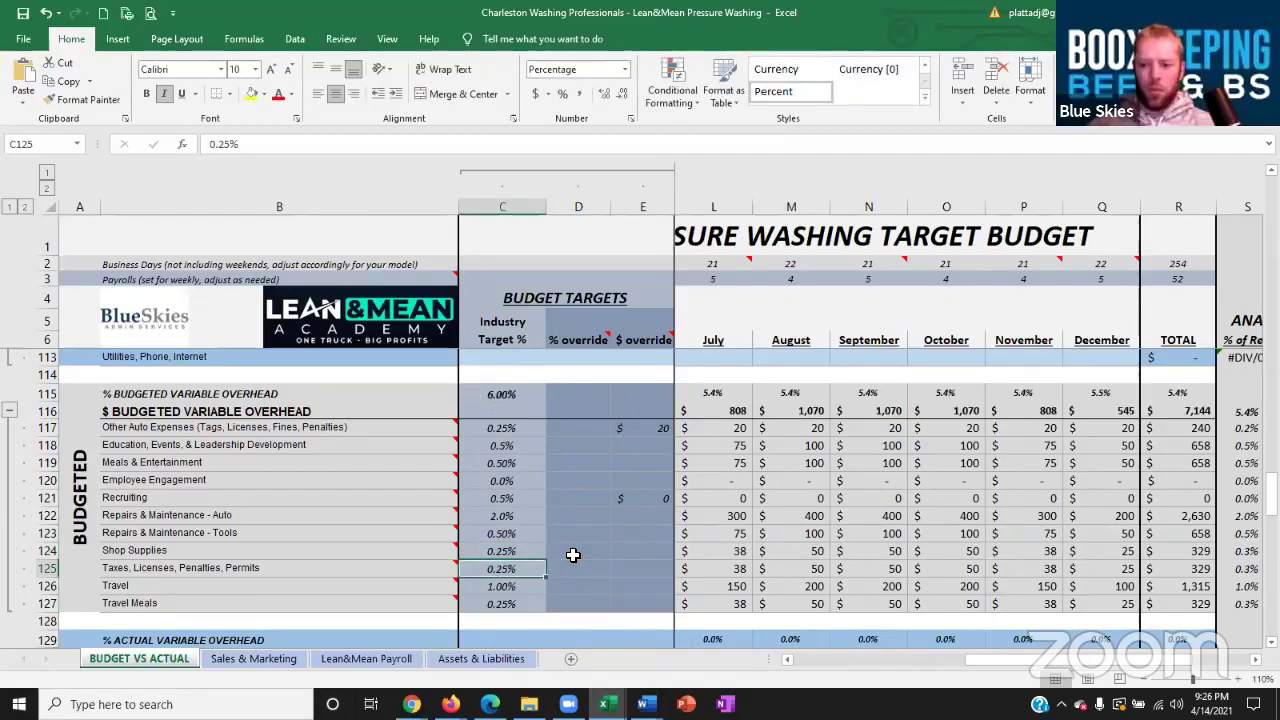
left_click(1197, 551)
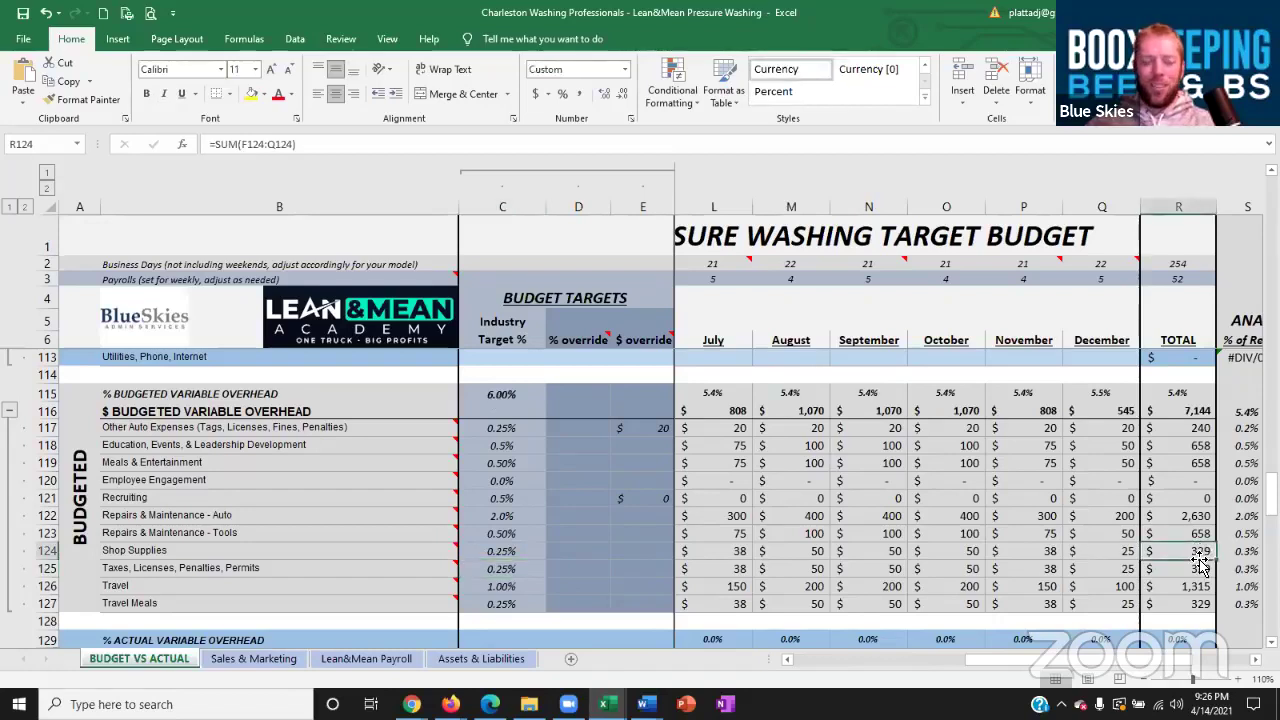
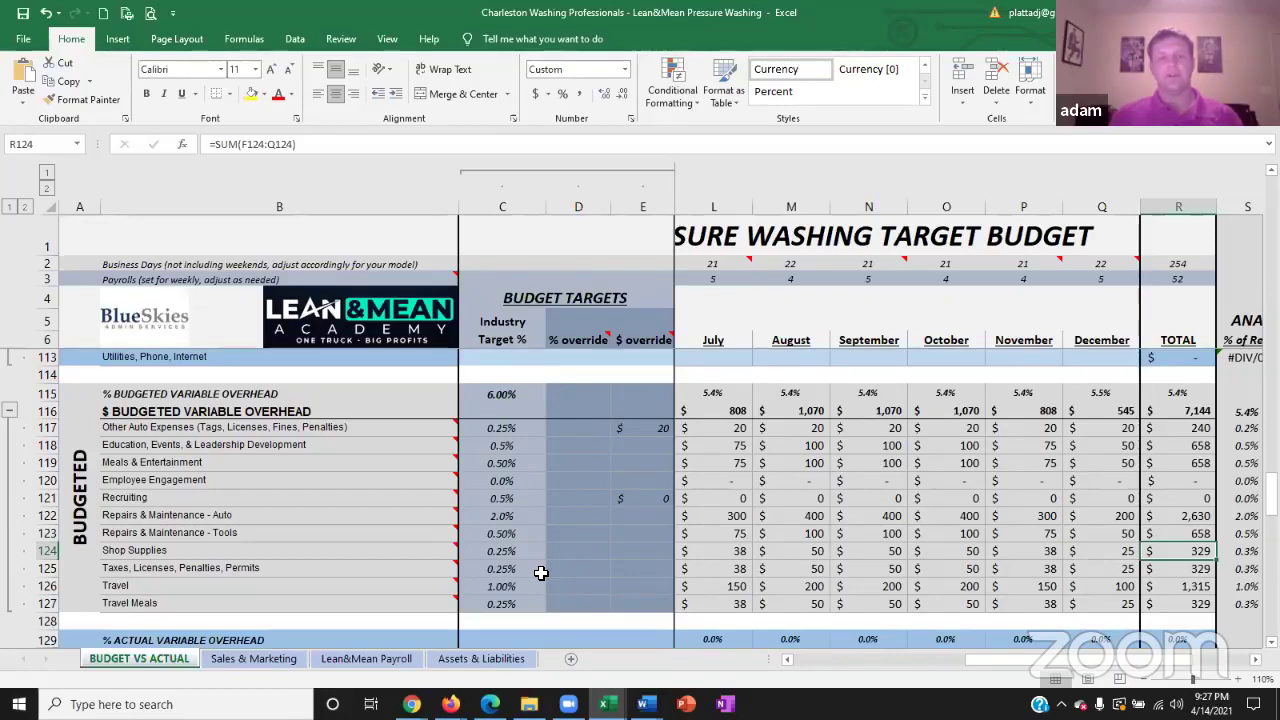
- Compare the industry targets and yearly totals for budgeted Taxes, Licenses, Penalties, Permits and for Travel
left_click(1188, 570)
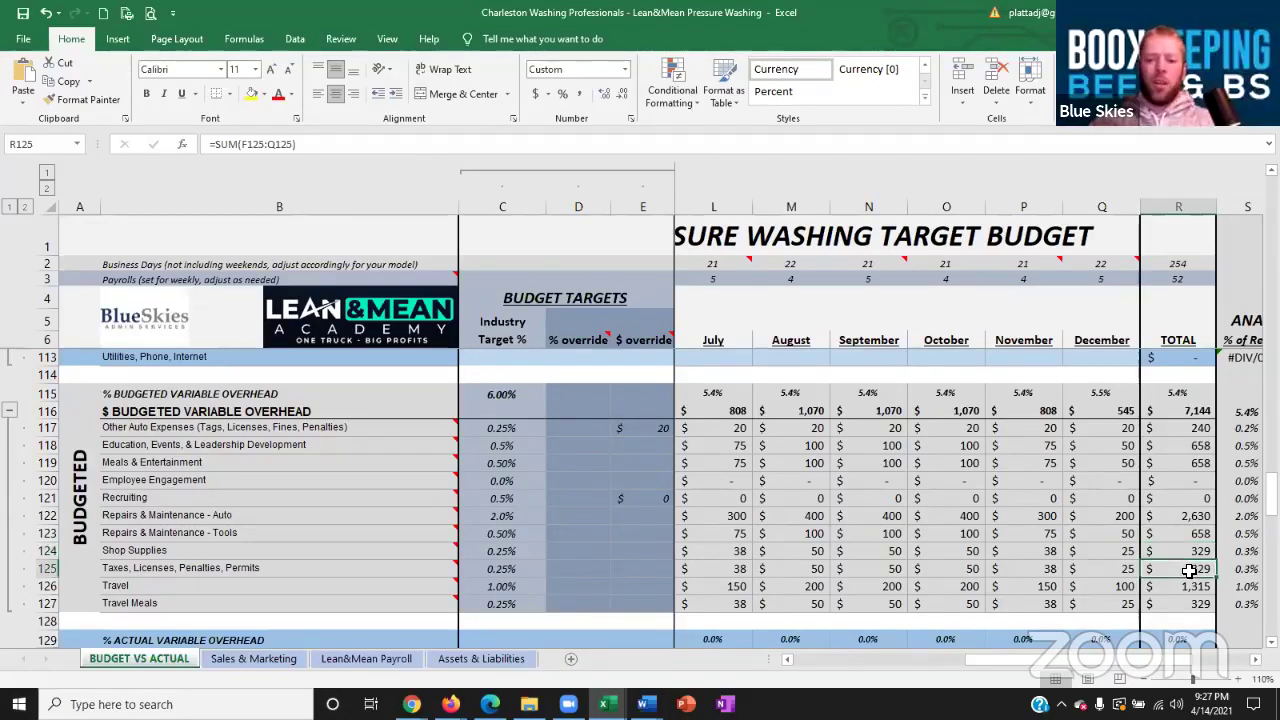
left_click(506, 568)
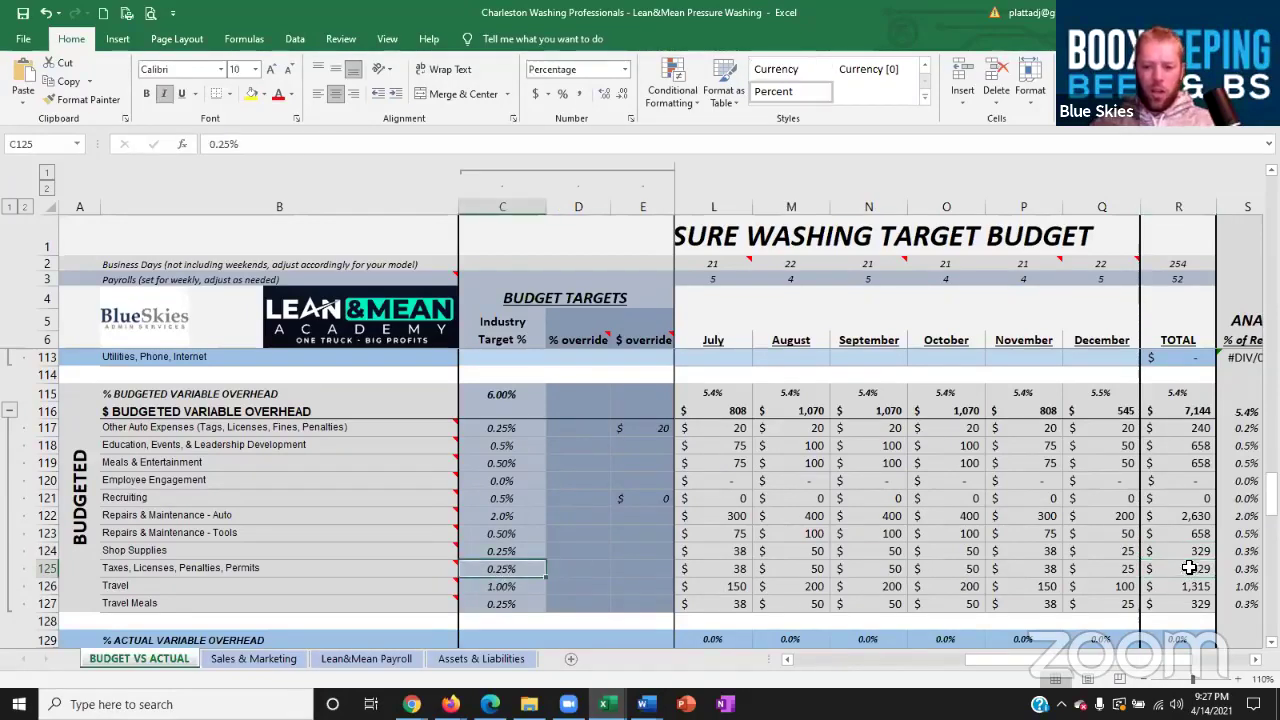
left_click(1188, 568)
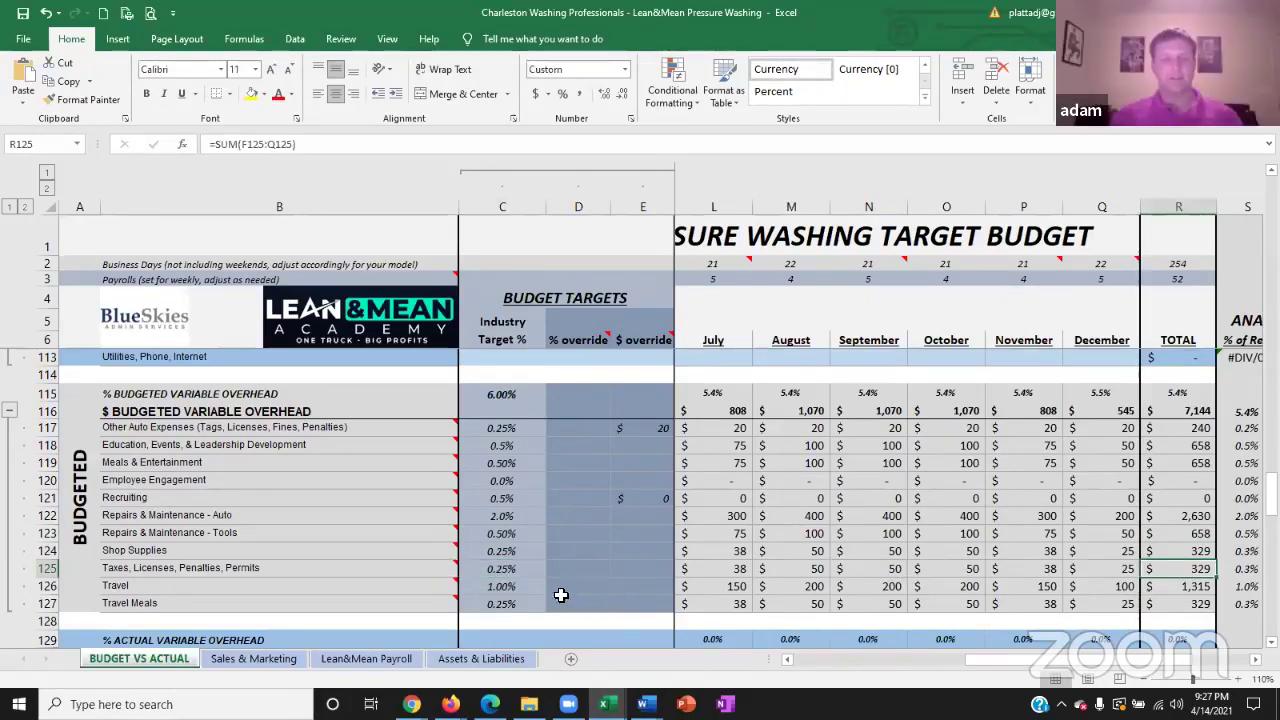
left_click(530, 588)
left_click(1188, 588)
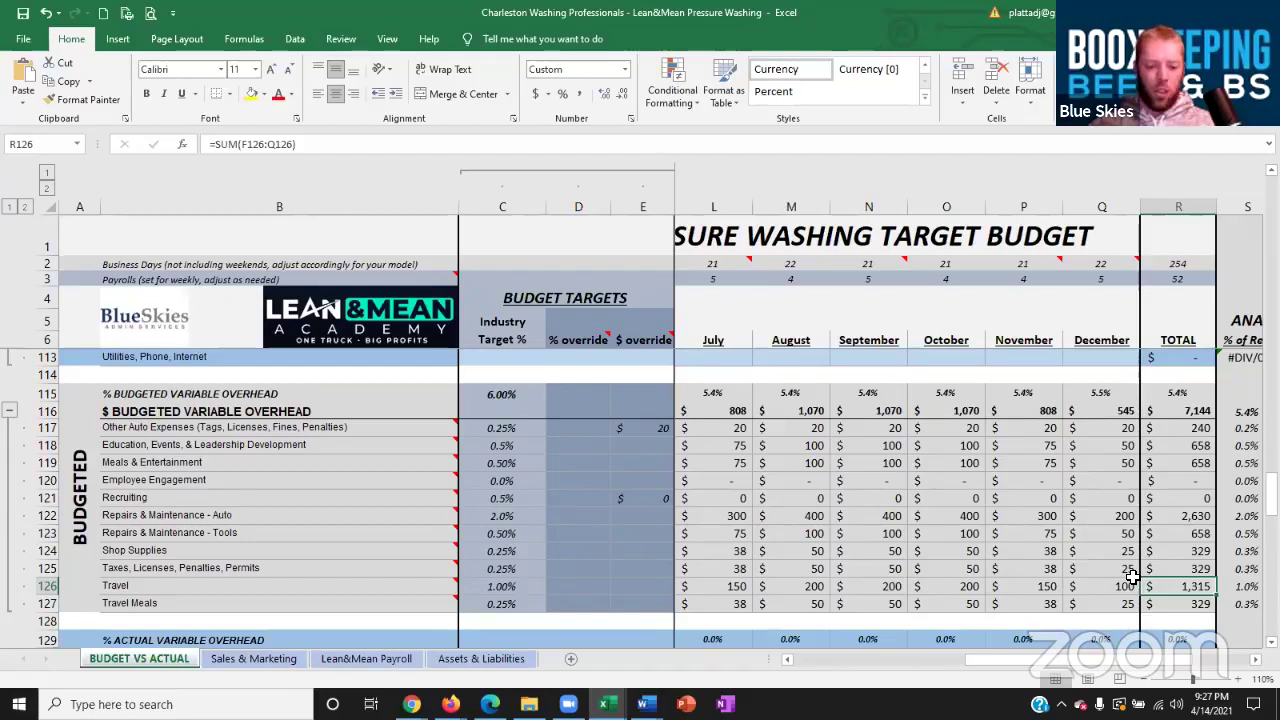
- Check the yearly total and industry target for budgeted Travel Meals, plus budgeted variable overhead's share of revenue
left_click(1184, 603)
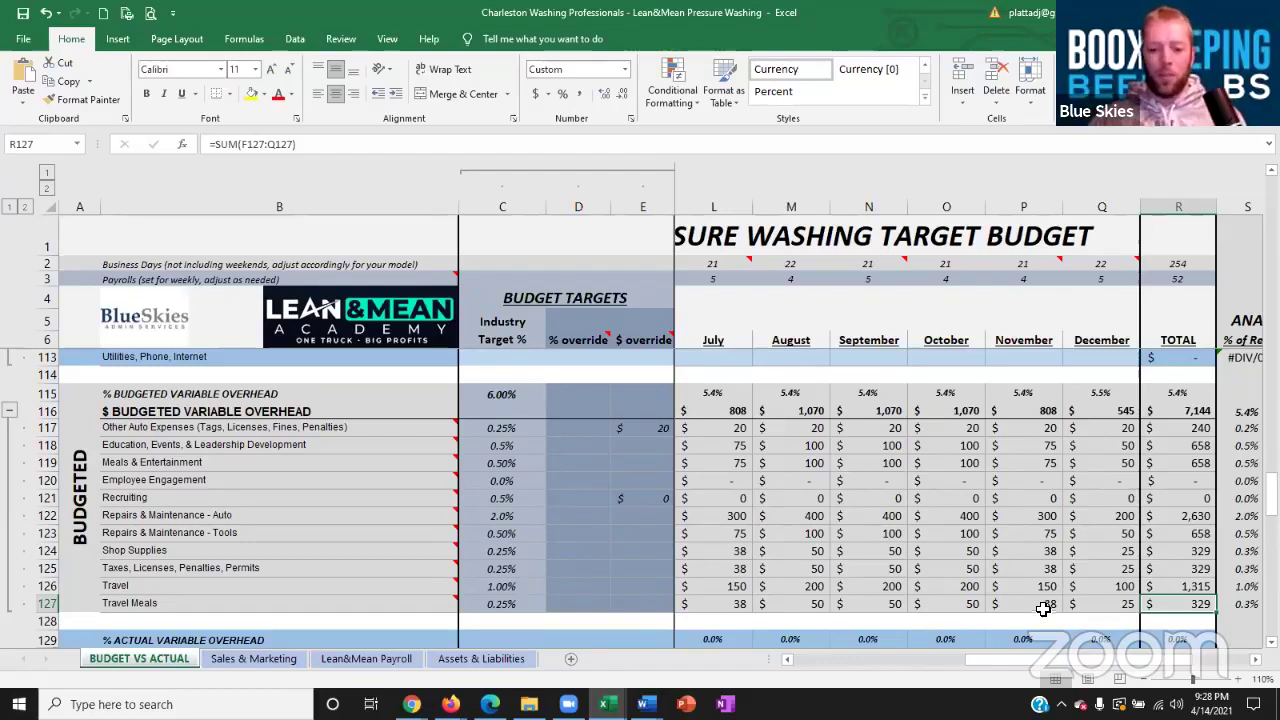
left_click(508, 603)
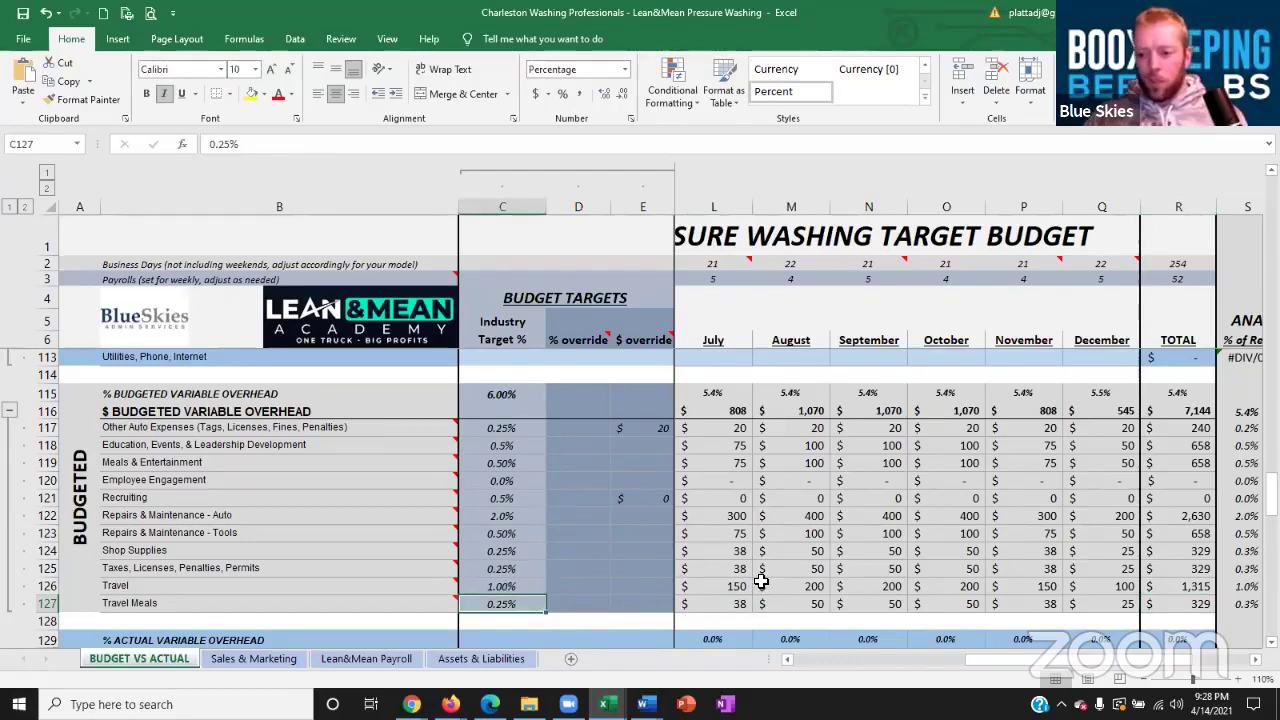
left_click(1243, 410)
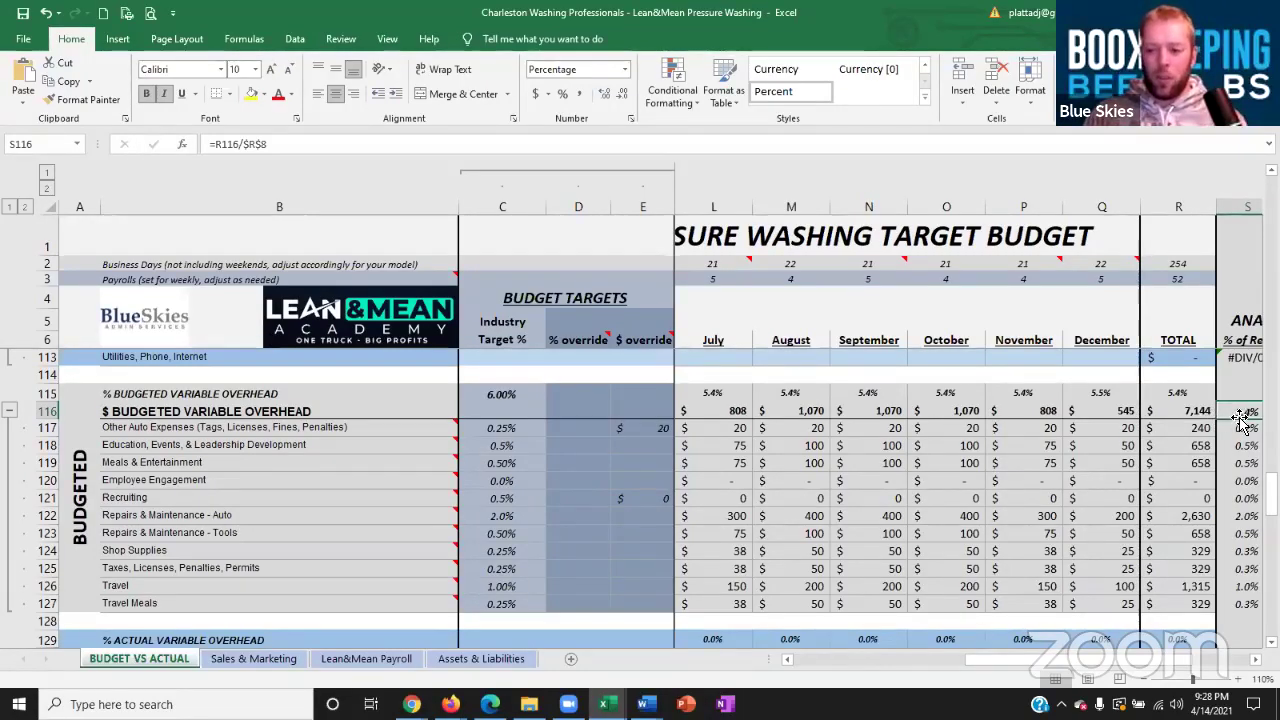
scroll(1148, 466, "down", 2)
scroll(1148, 466, "down", 1)
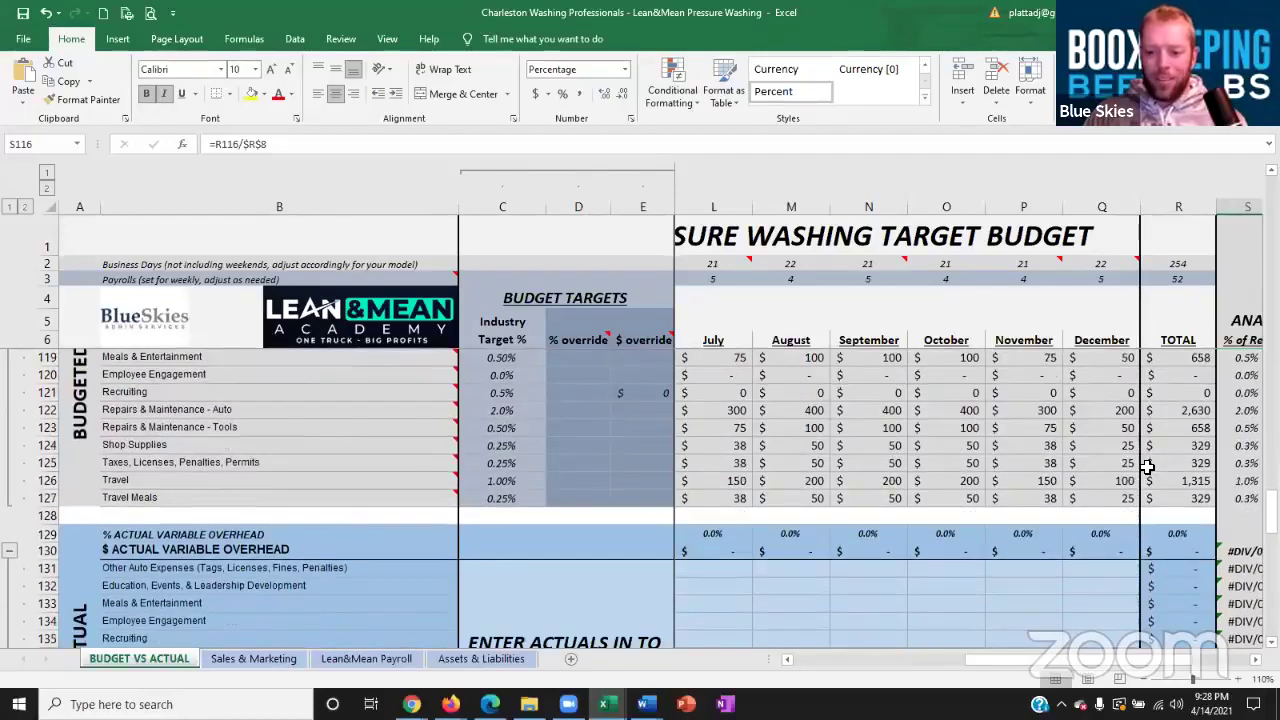
scroll(1148, 466, "down", 1)
scroll(1148, 466, "up", 1)
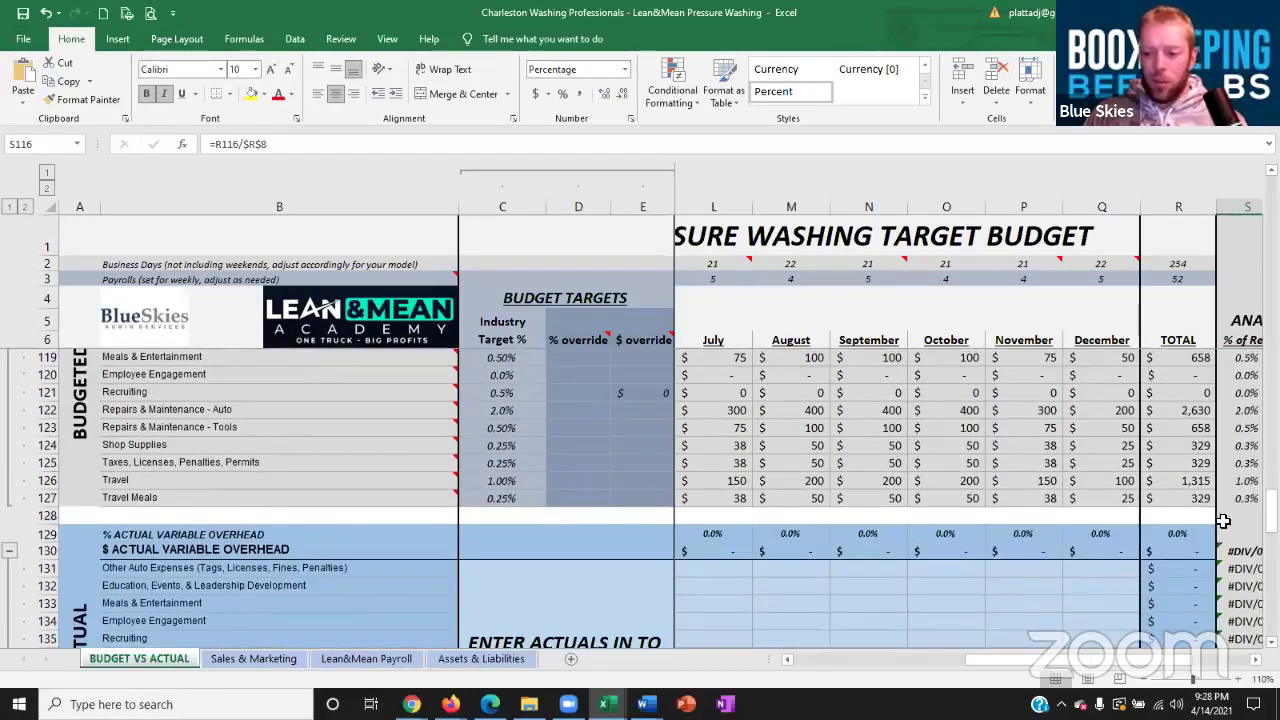
- Review the yearly budgeted sales total, the COGS share of revenue and the yearly budgeted gross profit margin
left_click_drag(1272, 510, 1268, 235)
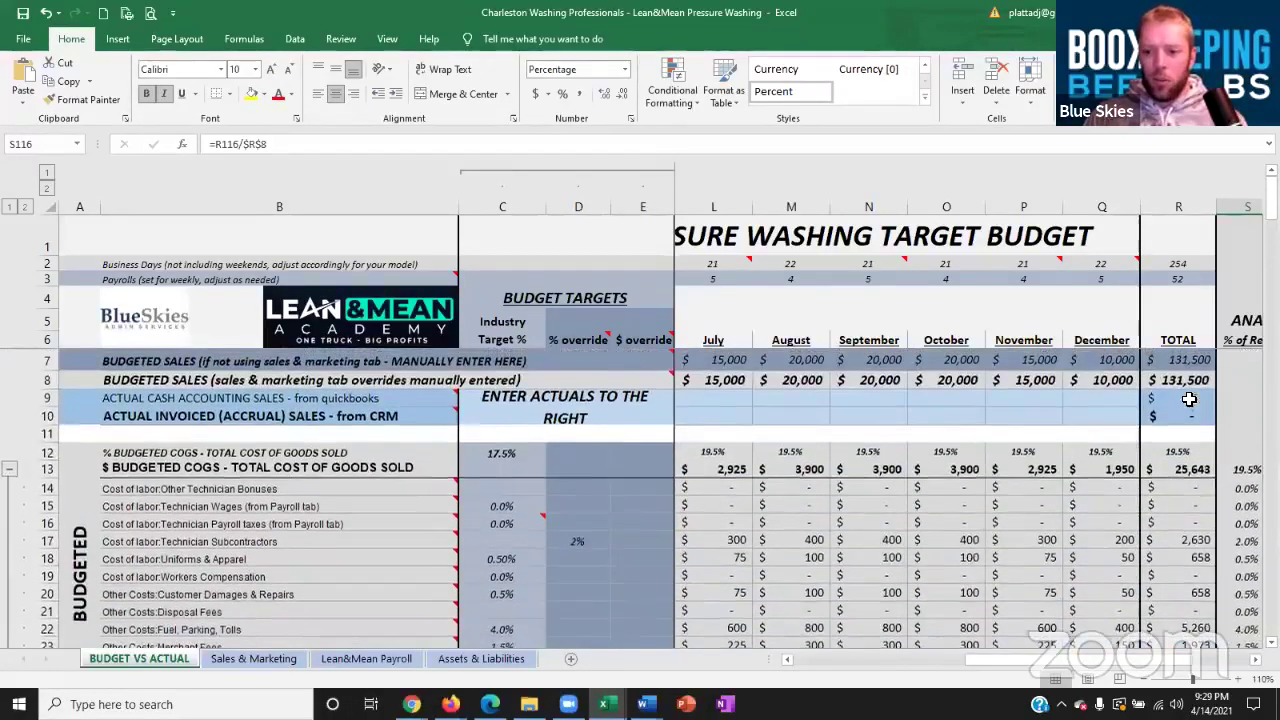
left_click(1192, 362)
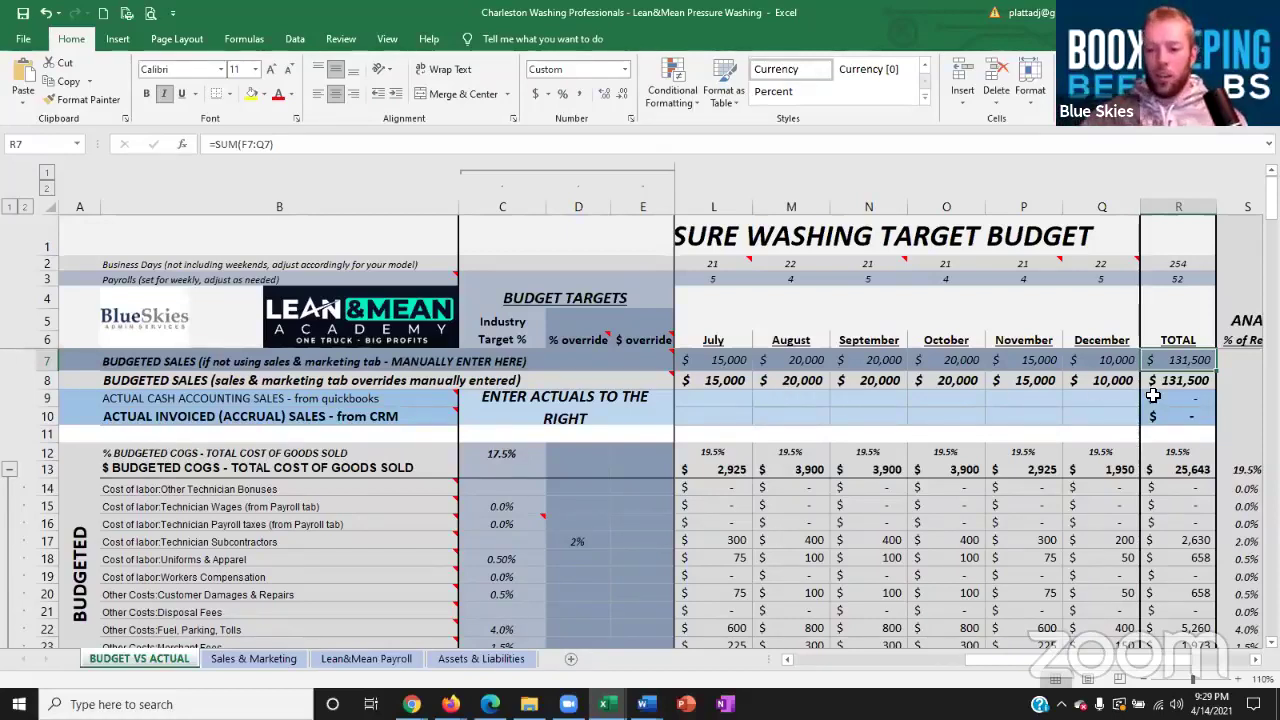
left_click(1246, 470)
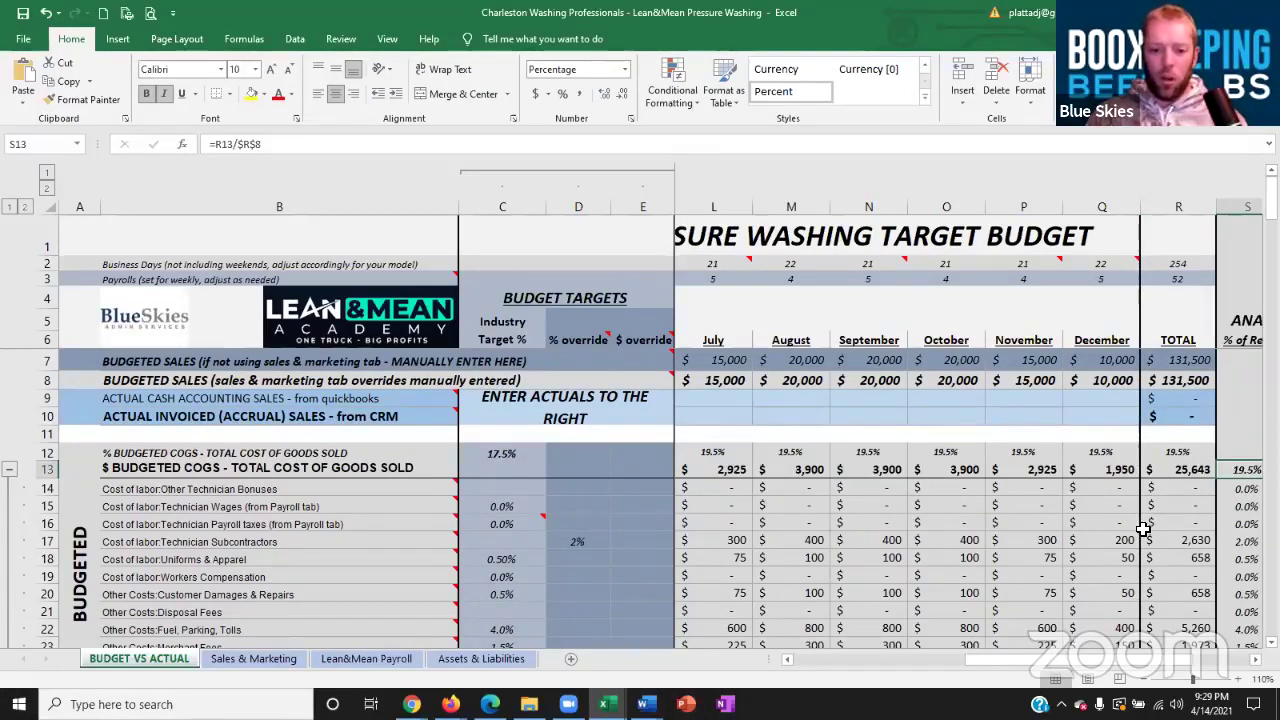
scroll(1143, 528, "down", 4)
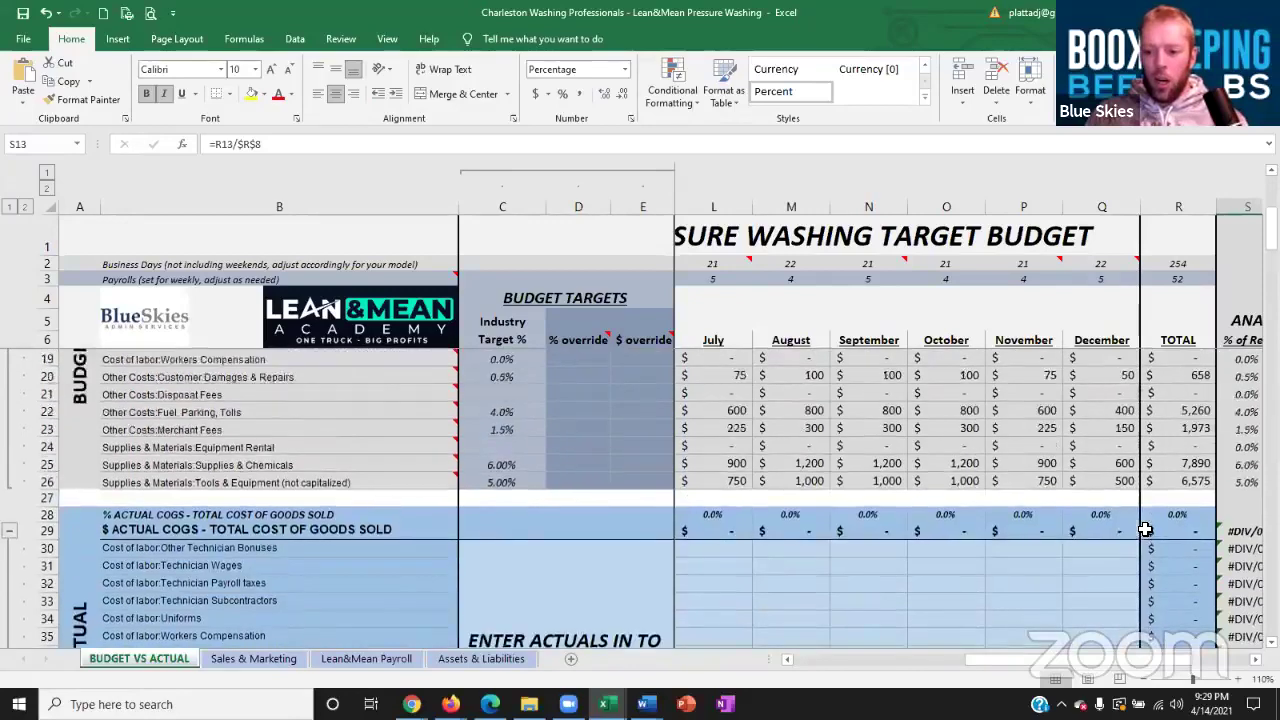
scroll(1143, 528, "down", 5)
left_click(1170, 516)
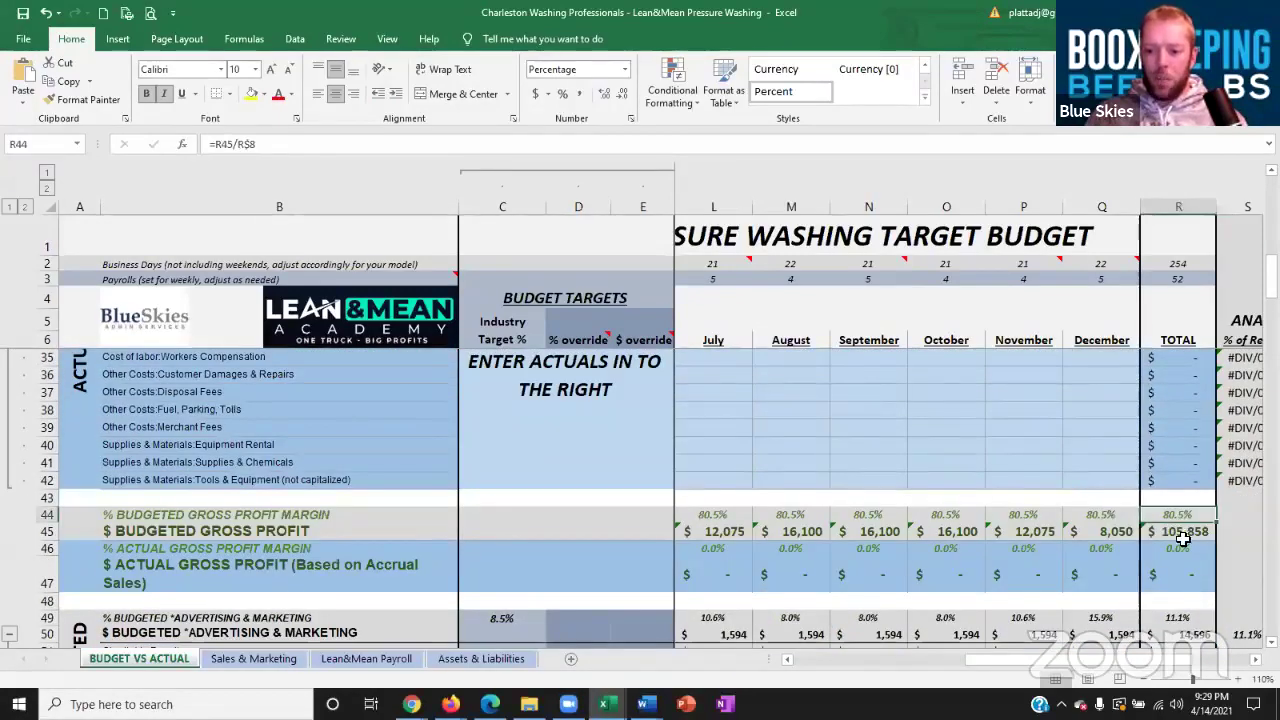
- Check the yearly budgeted percentages for Advertising & Marketing and for Admin
scroll(1185, 550, "down", 2)
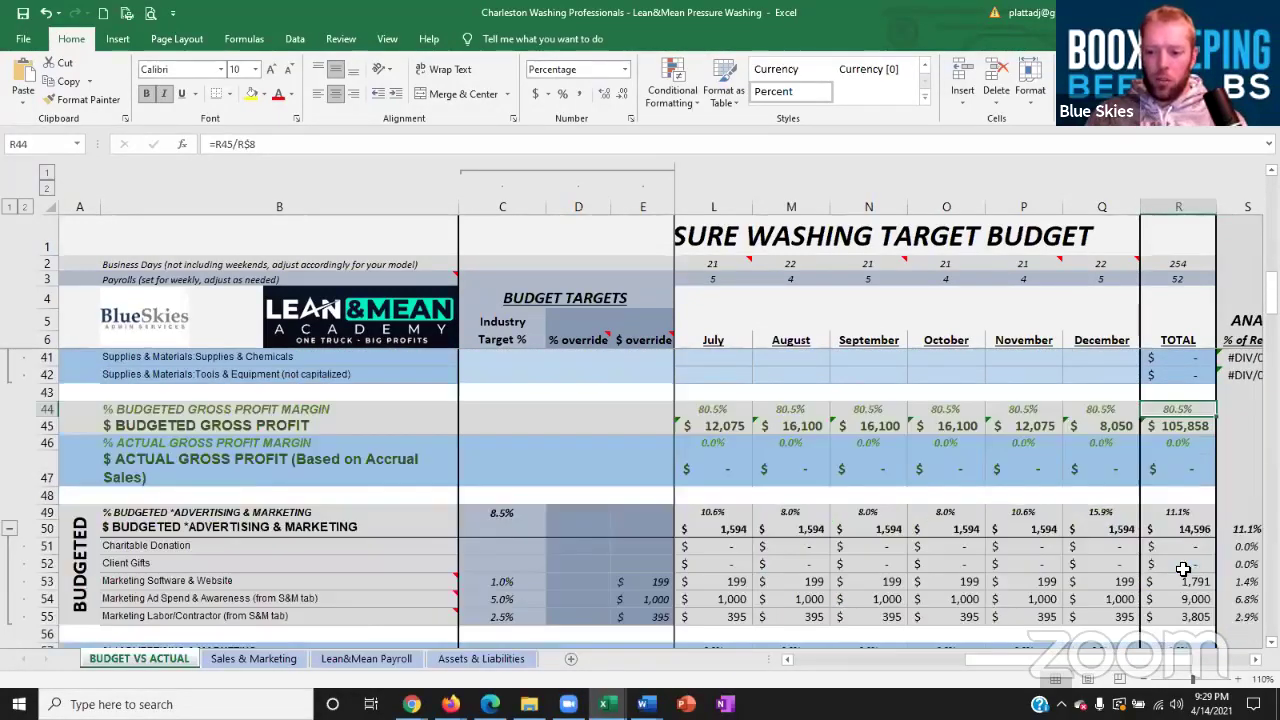
left_click(1180, 513)
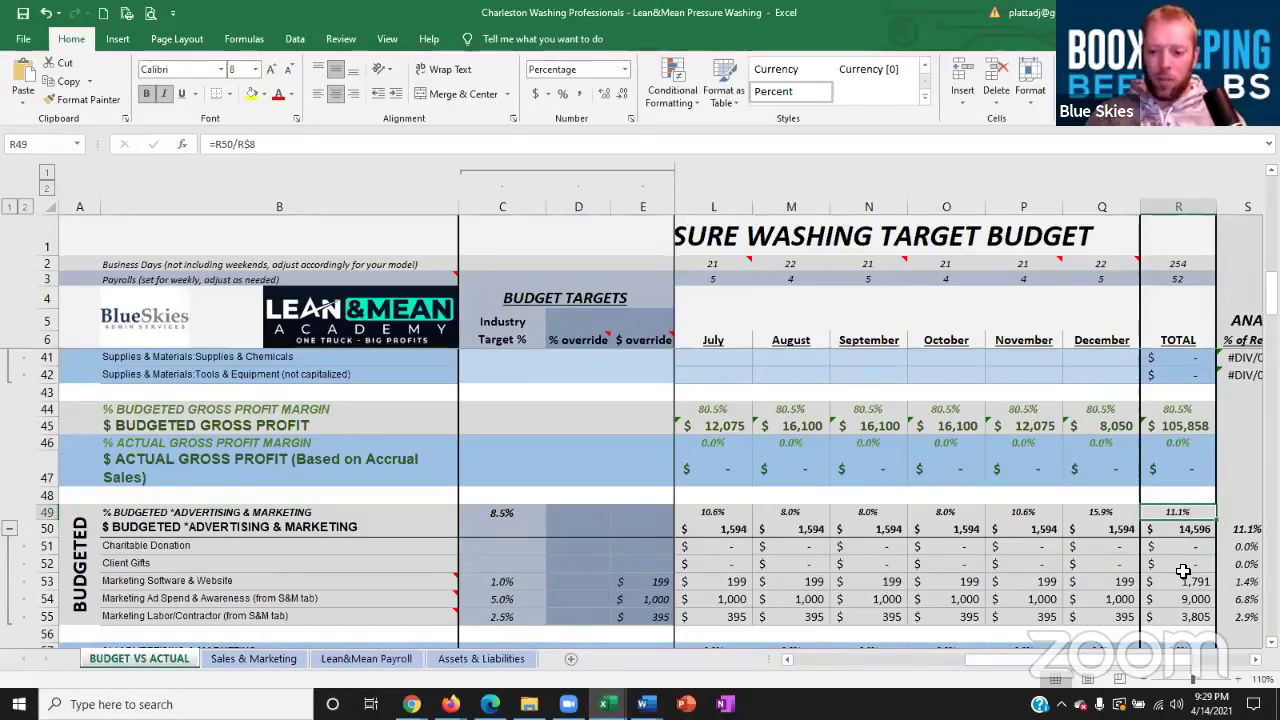
scroll(1183, 571, "down", 5)
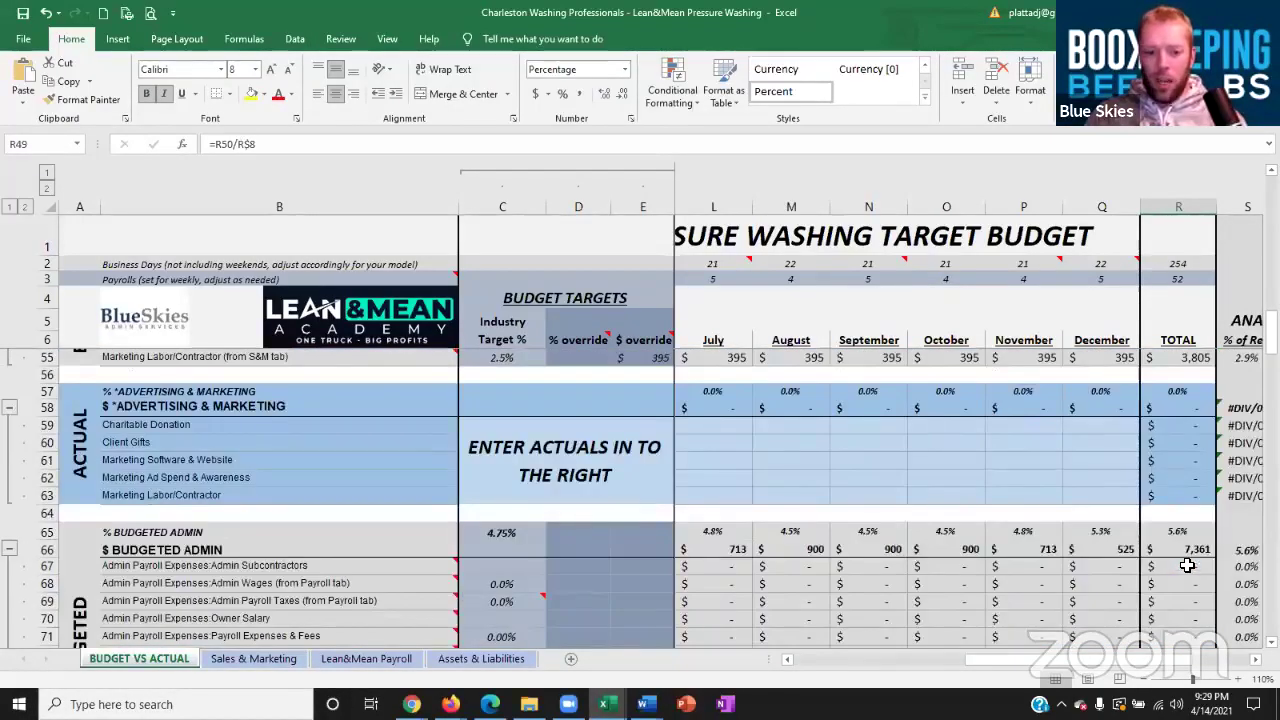
left_click(1180, 531)
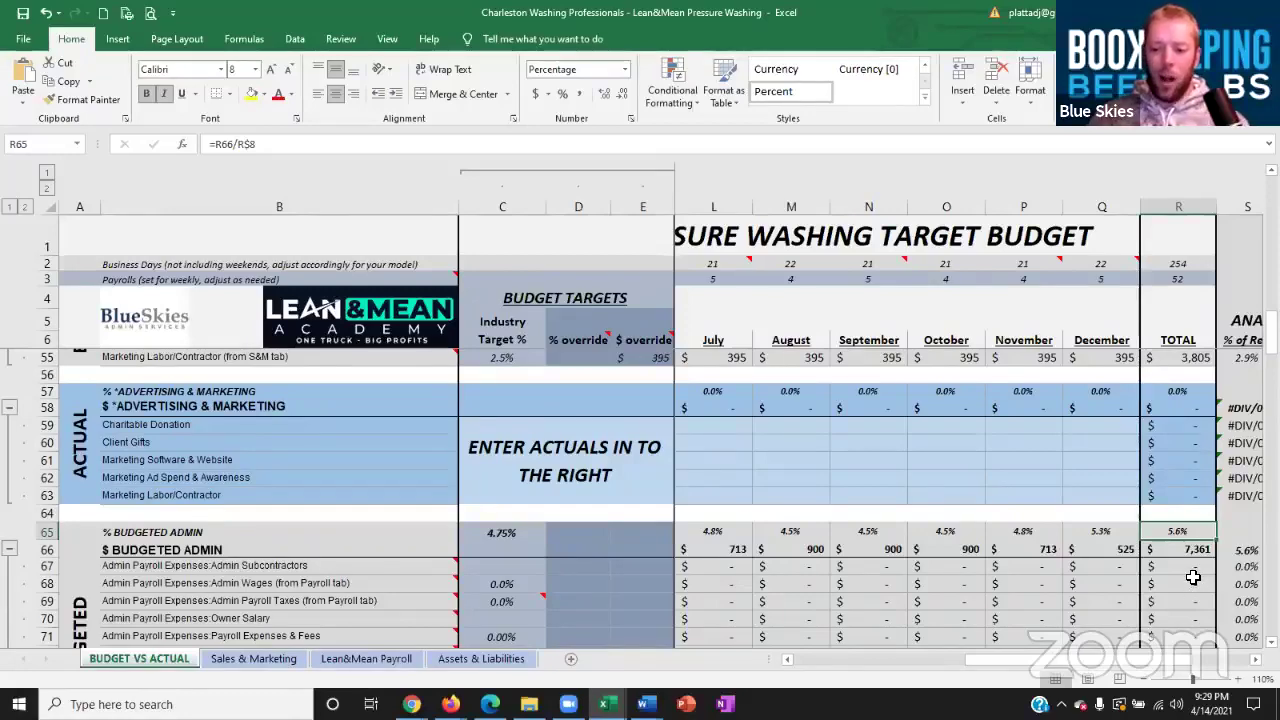
- Check the yearly budgeted percentages for Fixed Overhead and for Variable Overhead
scroll(1195, 580, "down", 1)
scroll(1193, 577, "down", 5)
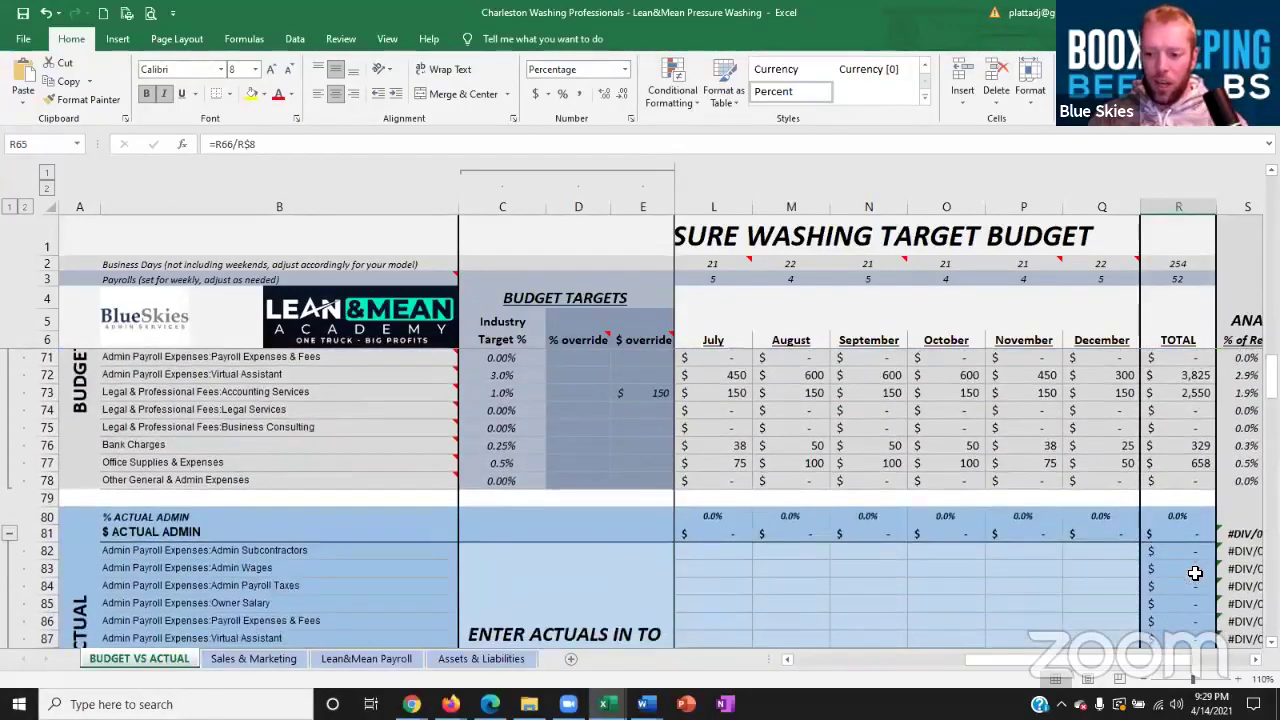
scroll(1195, 560, "down", 4)
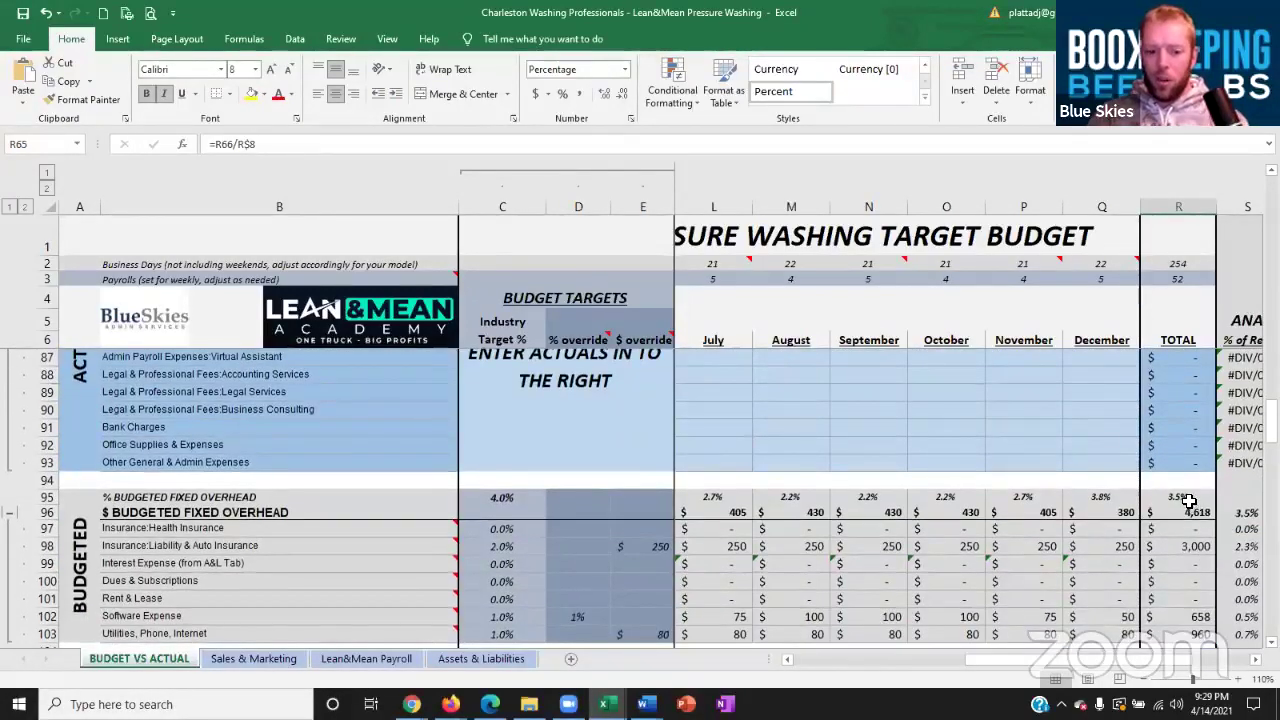
left_click(1185, 497)
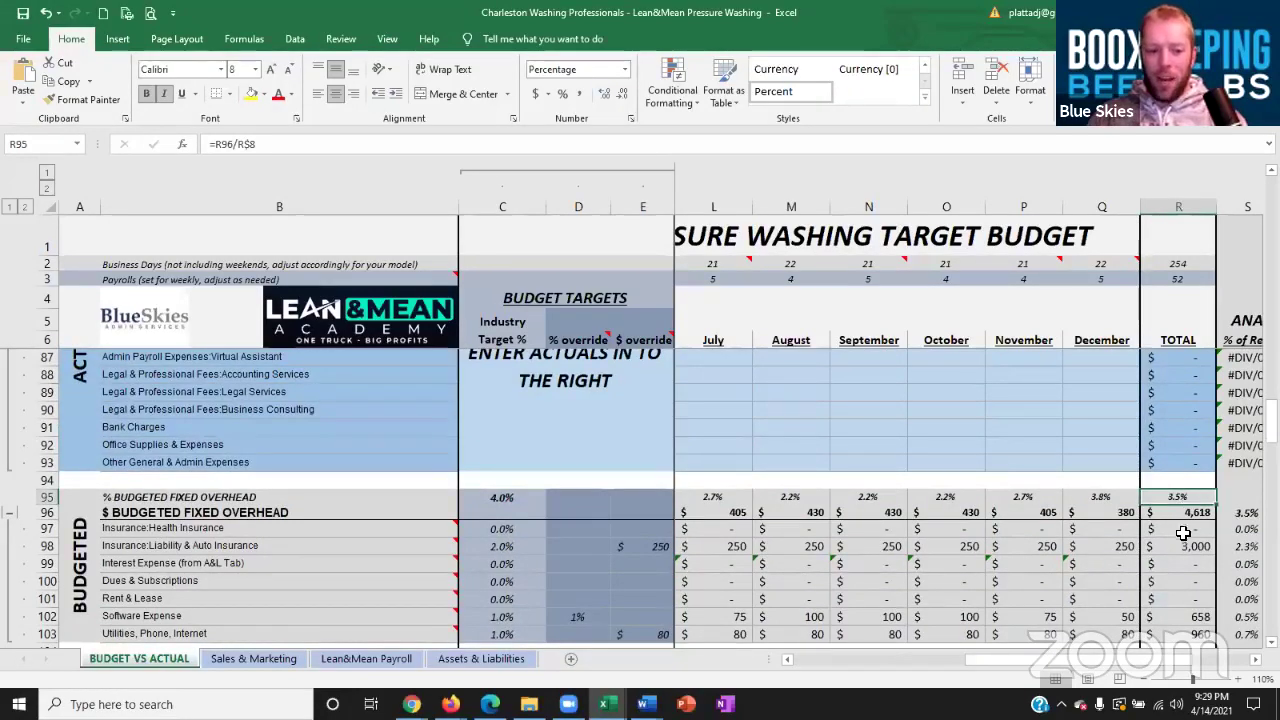
scroll(1181, 538, "down", 3)
scroll(1181, 538, "down", 4)
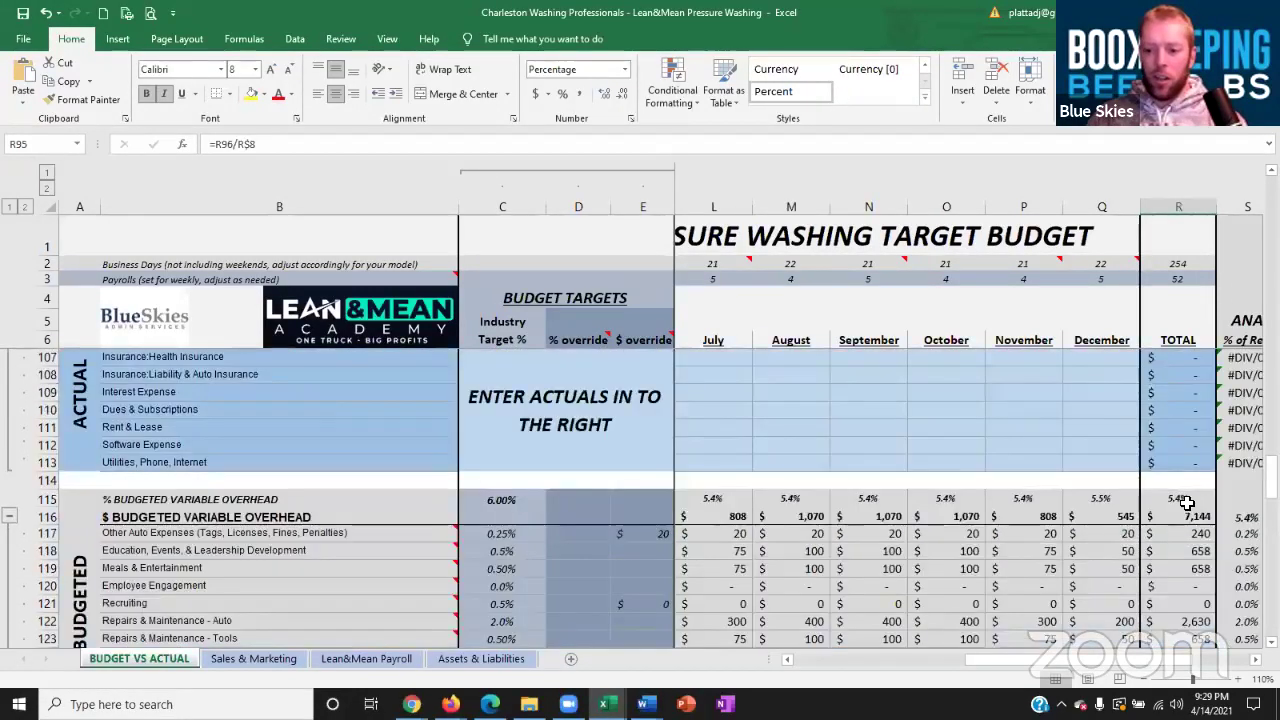
left_click(1184, 496)
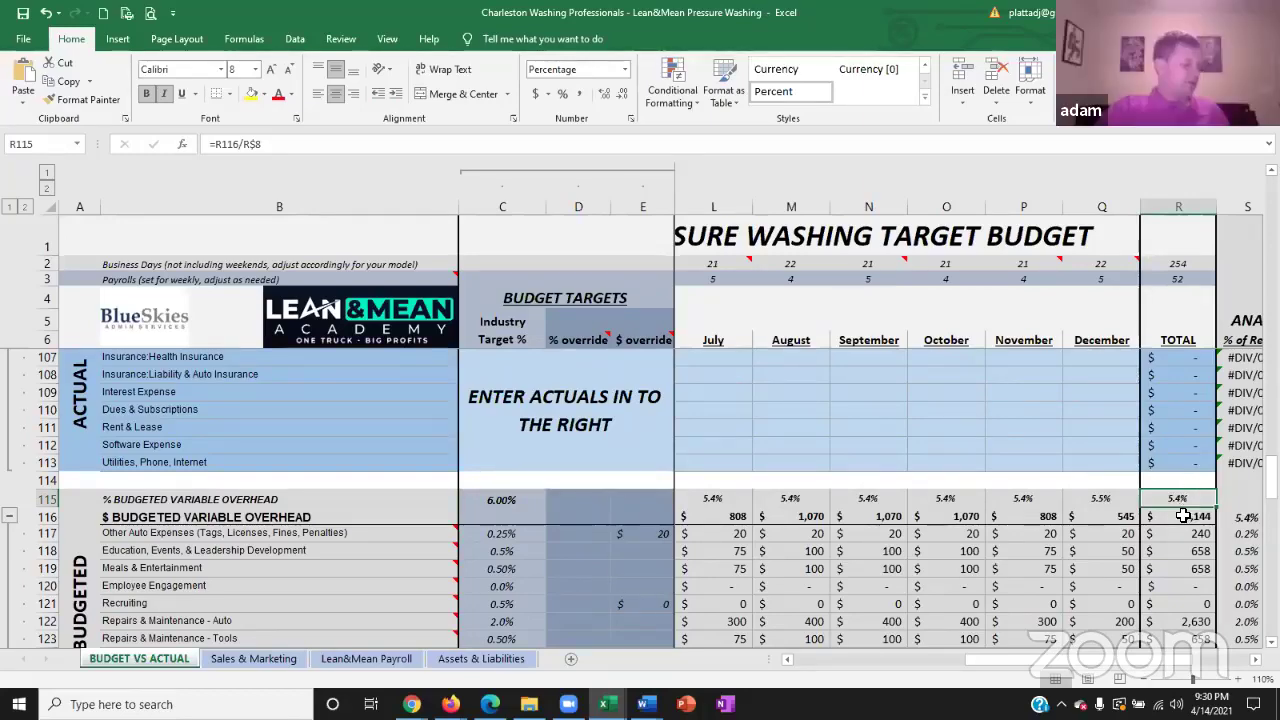
- Examine the yearly budgeted operating profit margin and the yearly budgeted operating profit amount
scroll(1170, 540, "down", 3)
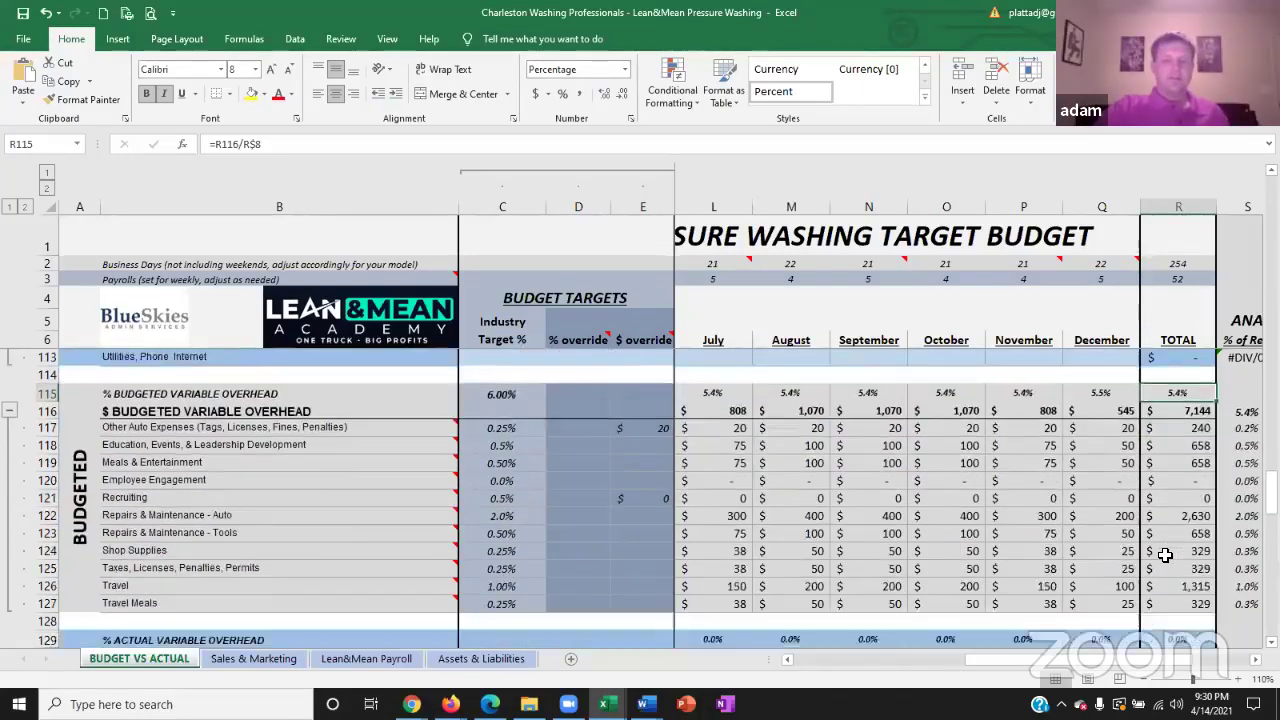
scroll(1168, 560, "down", 5)
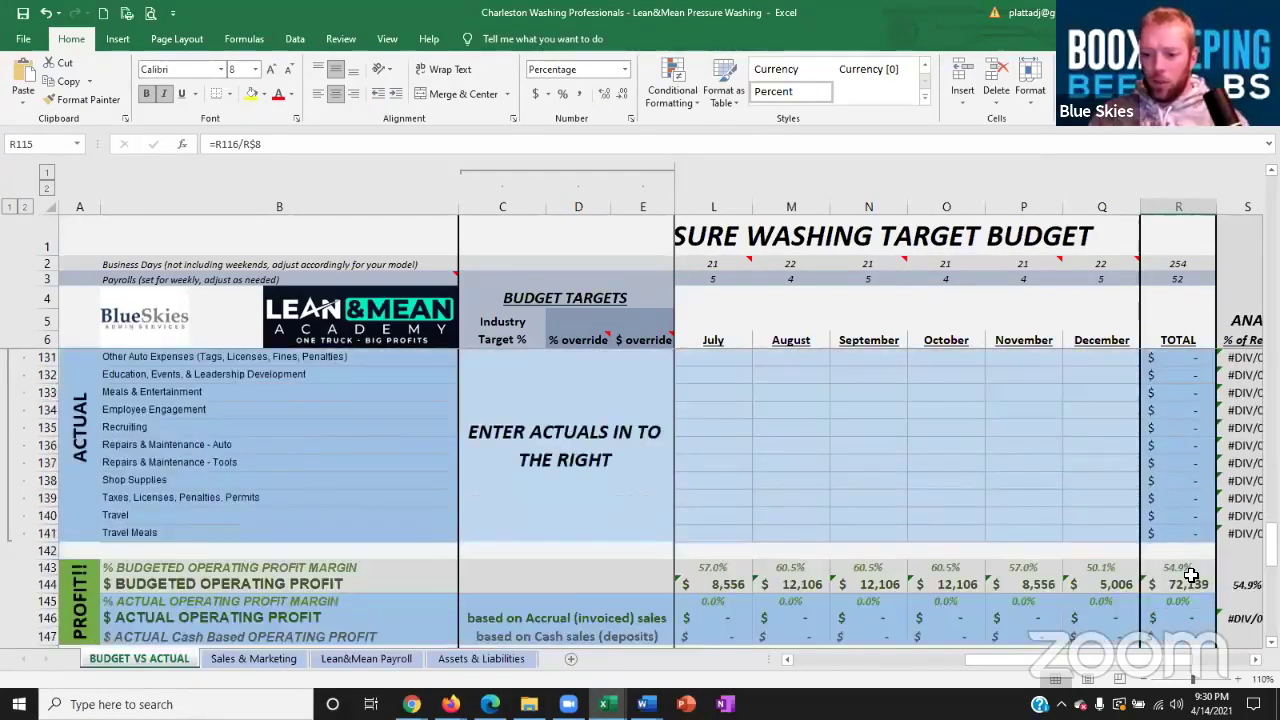
left_click(1190, 569)
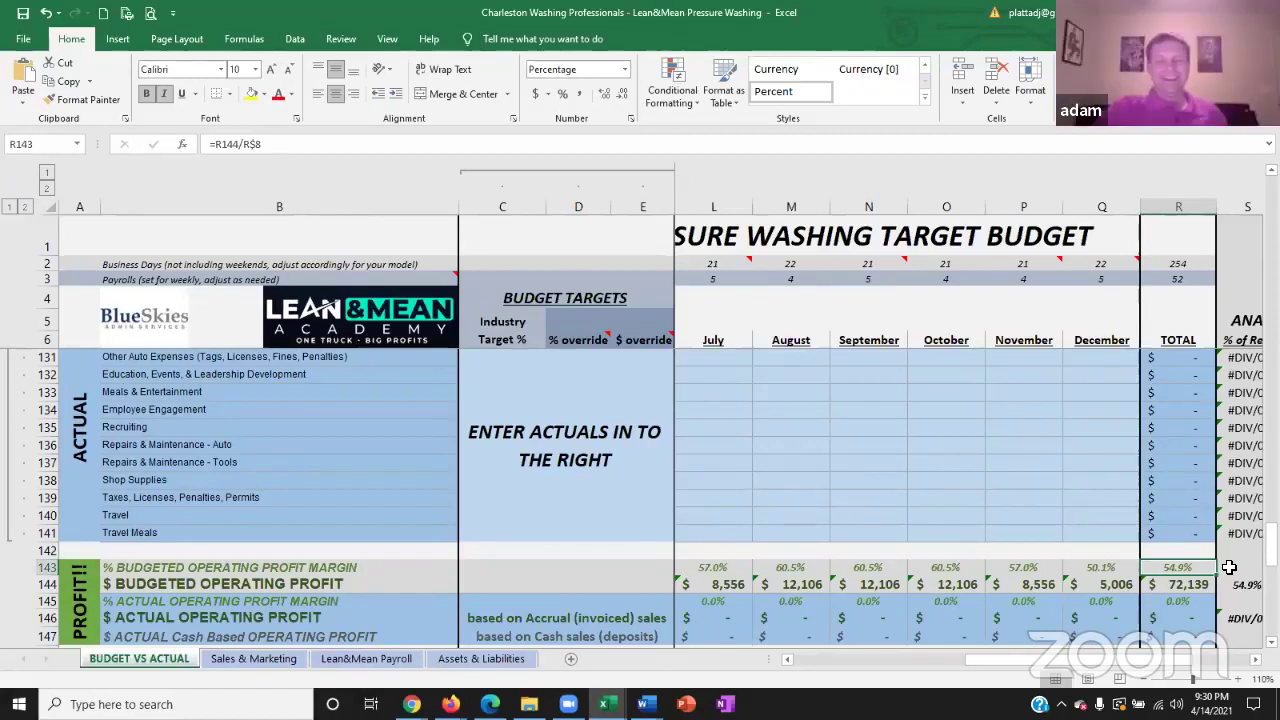
left_click(1200, 585)
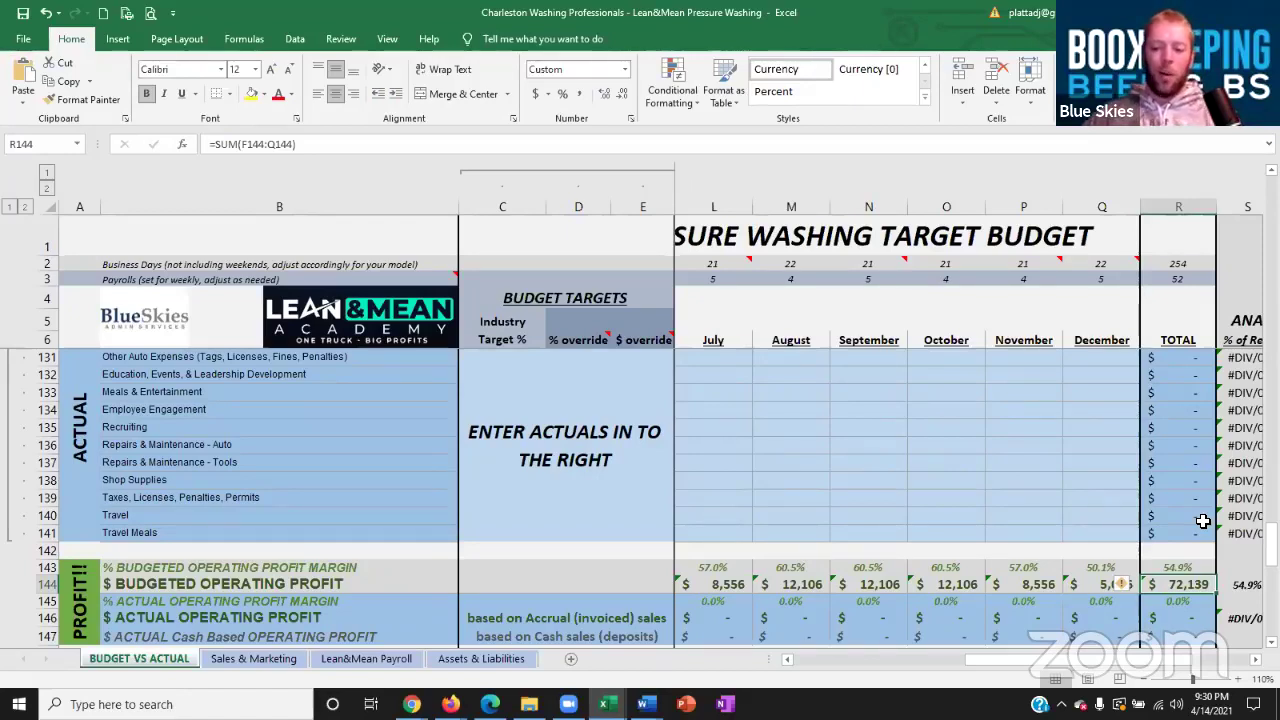
left_click(1188, 567)
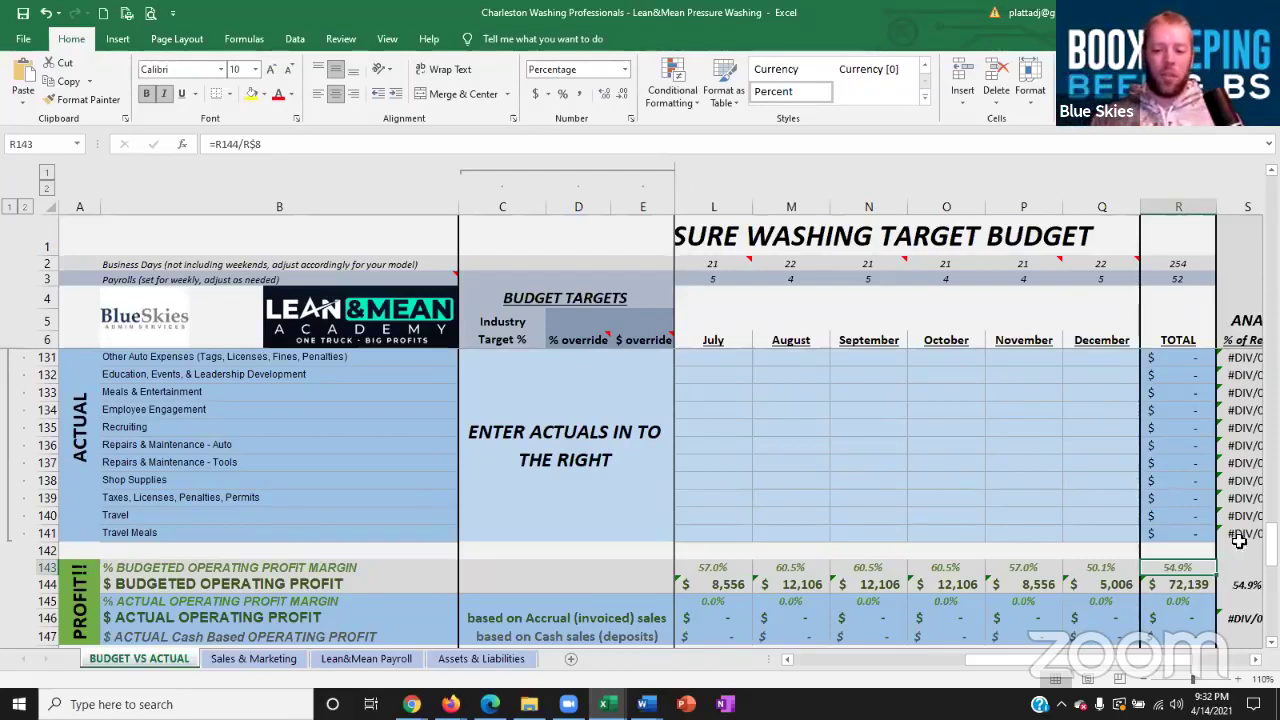
- Enter 30% in the vs. Budget cell T144 of the budgeted operating profit row
left_click(1197, 583)
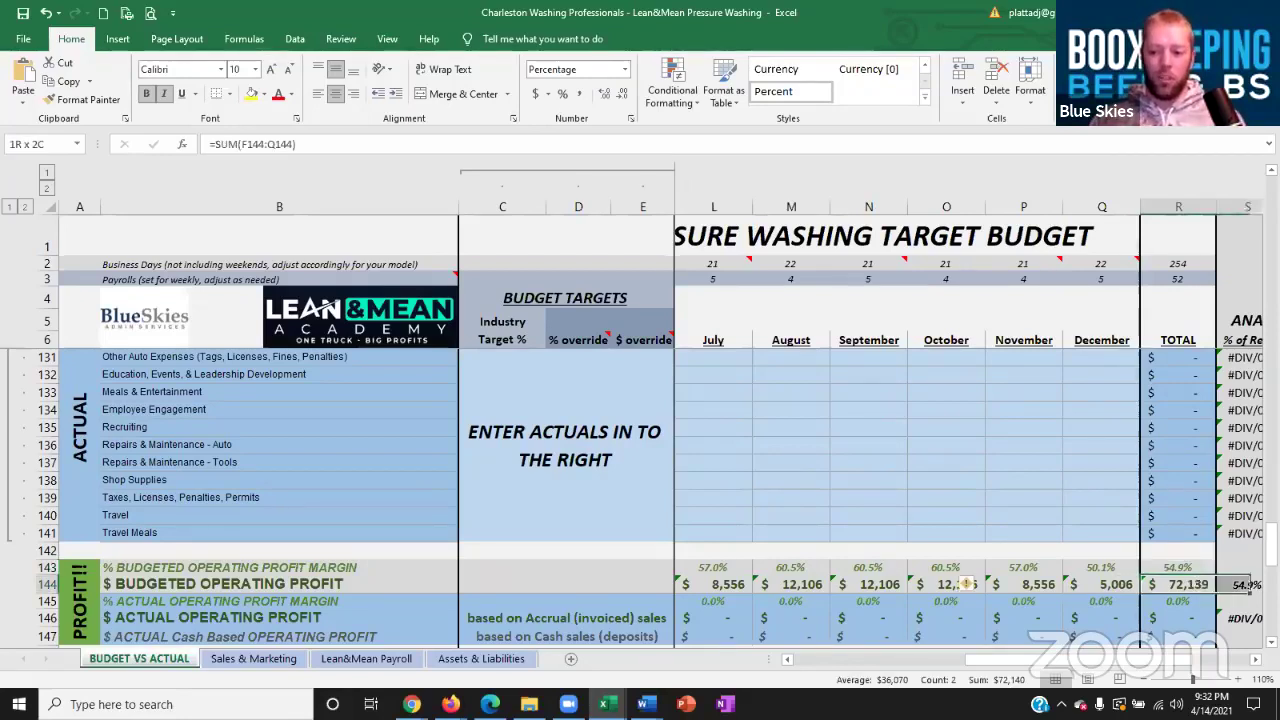
key("Right")
left_click(1175, 585)
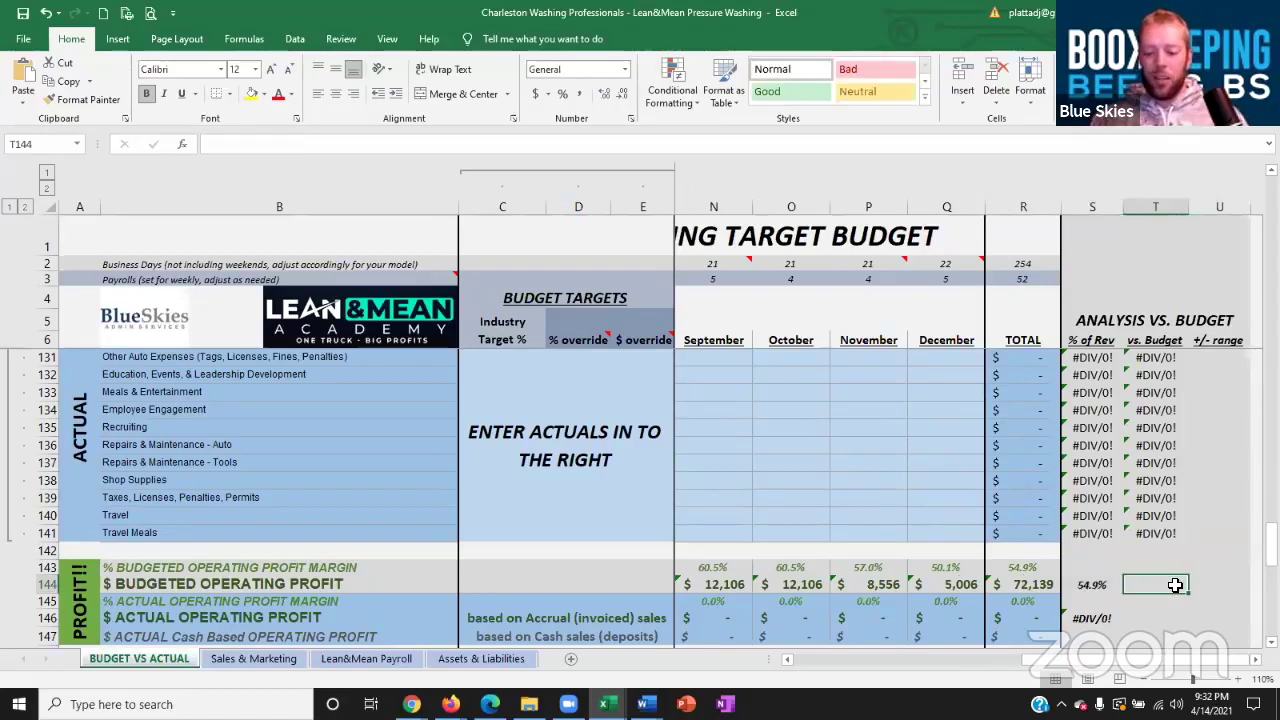
type("30")
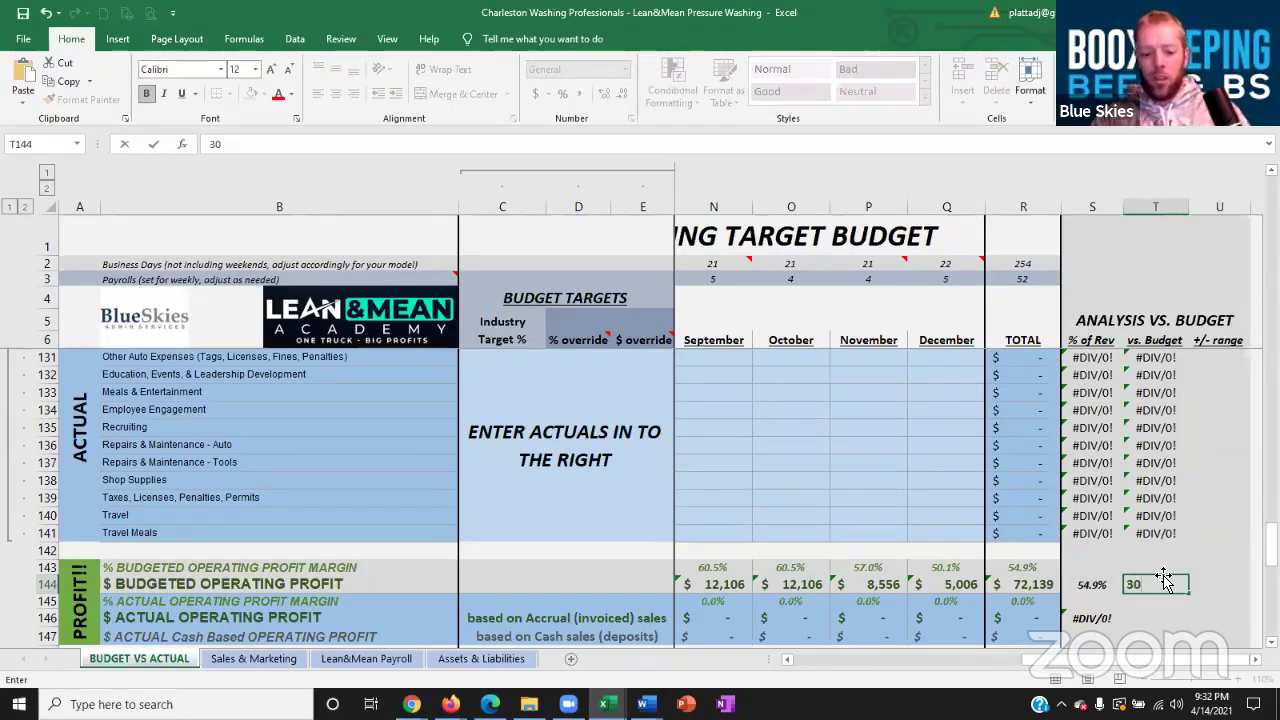
type("%")
- Calculate that percentage of the yearly budgeted operating profit in U144 with the formula =R144*T144
left_click(1203, 586)
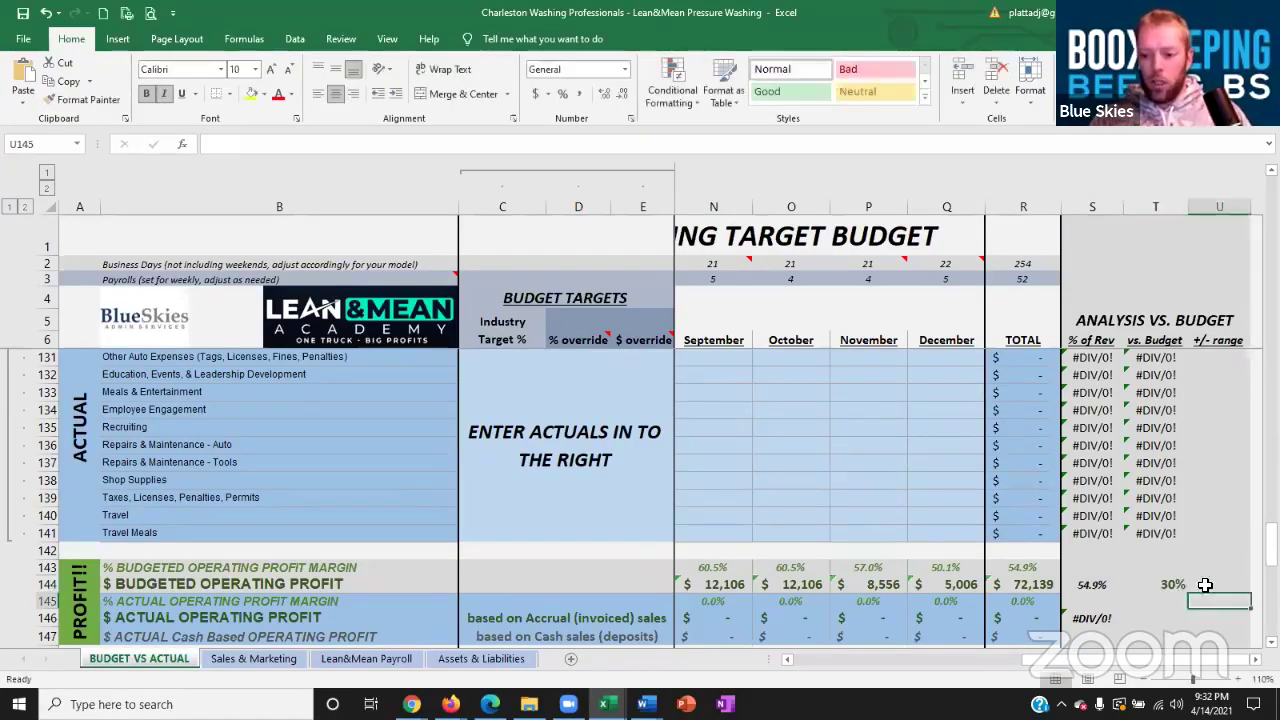
type("=")
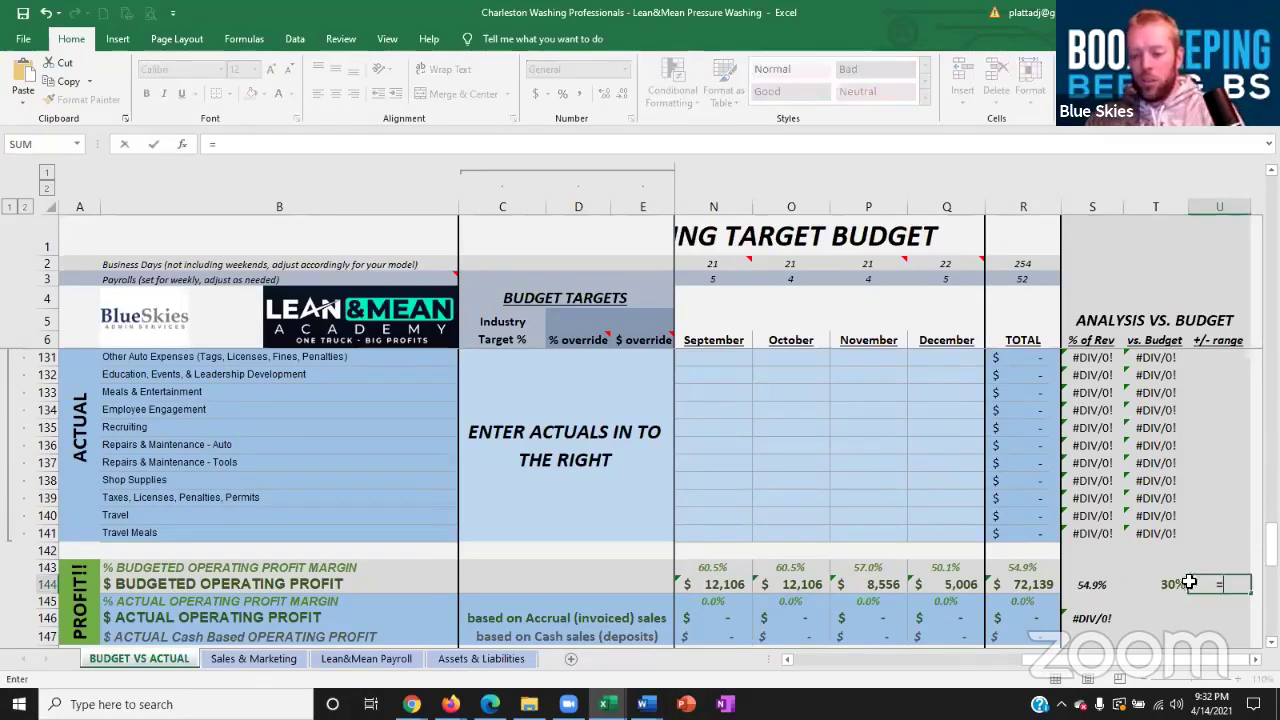
left_click(1048, 582)
type("*")
left_click(1160, 584)
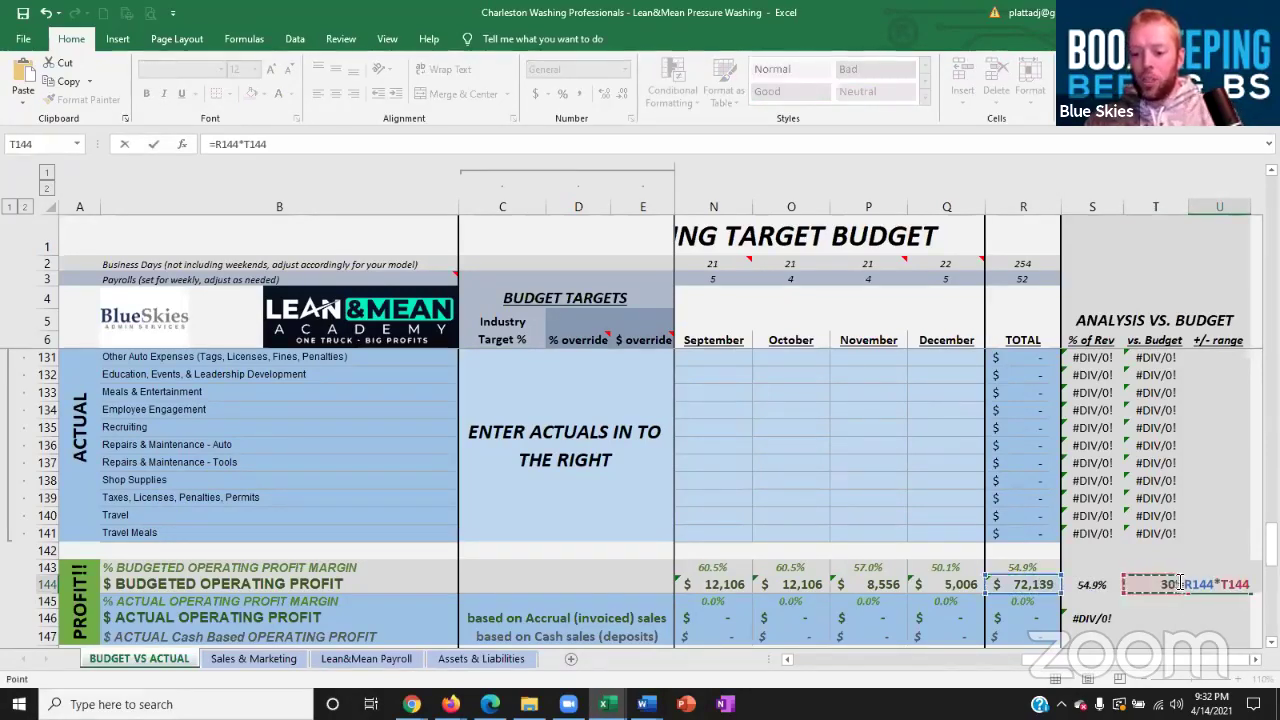
key("Return")
- Widen column U to fit the calculated dollar amount
left_click(1222, 585)
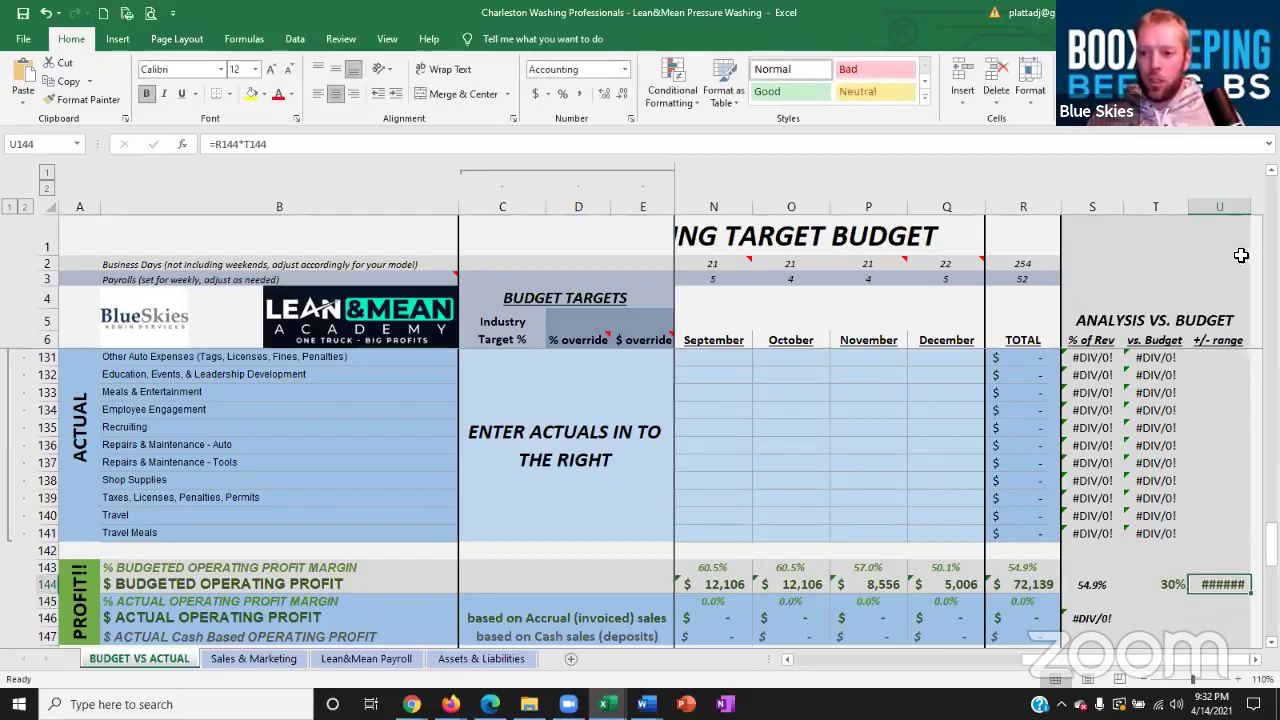
left_click_drag(1252, 206, 1252, 206)
double_click(1252, 206)
left_click(1227, 602)
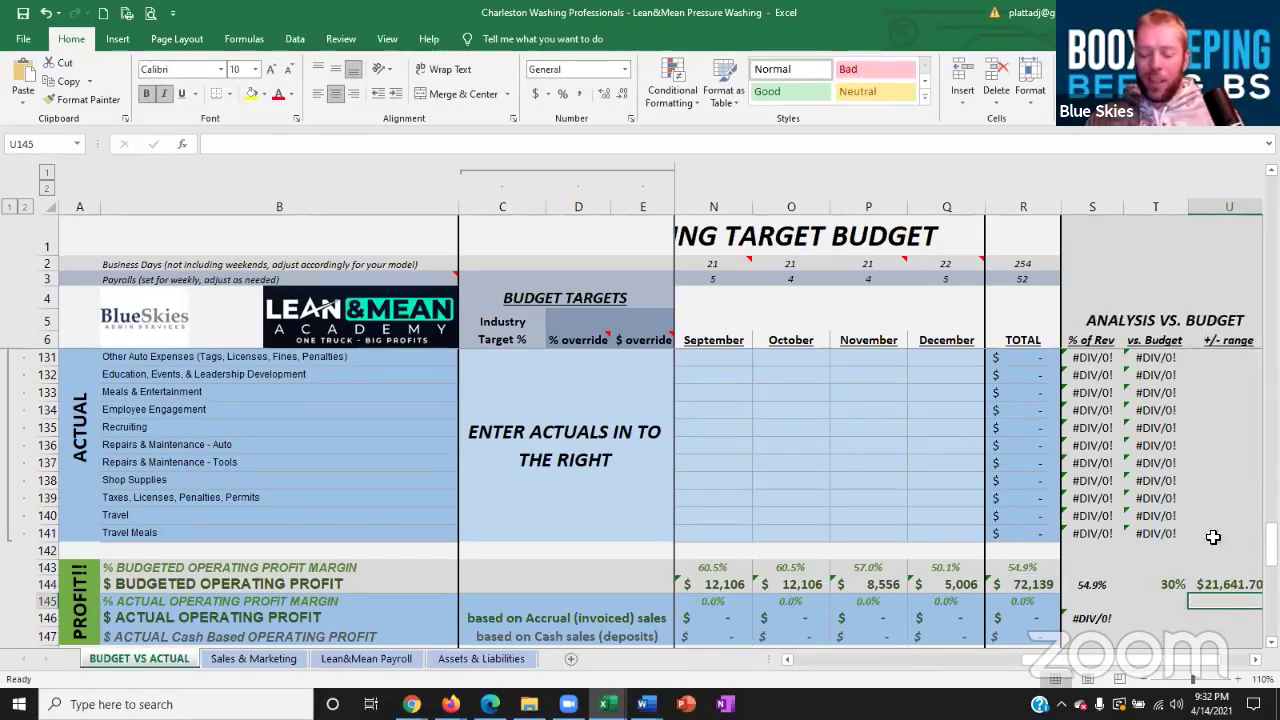
- Change the percentage in T144 to the formula =30%/S144, dividing 30% by the operating profit's share of revenue
double_click(1172, 585)
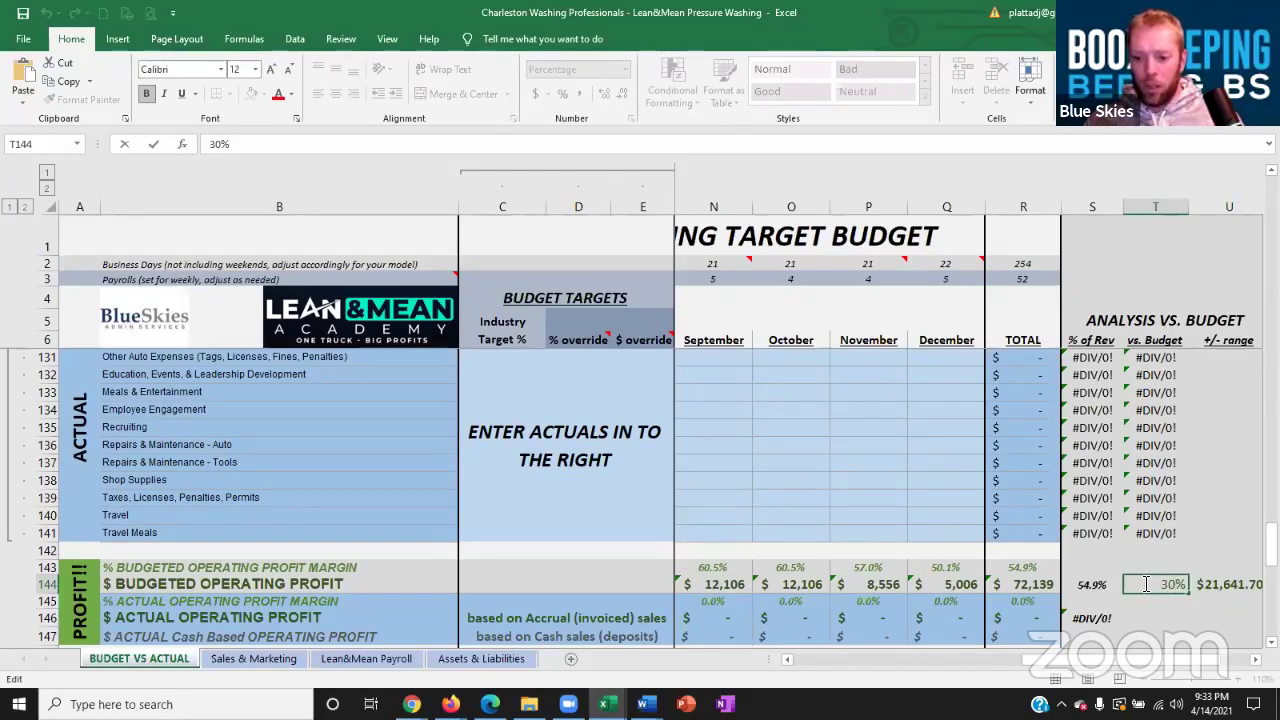
type("=30%")
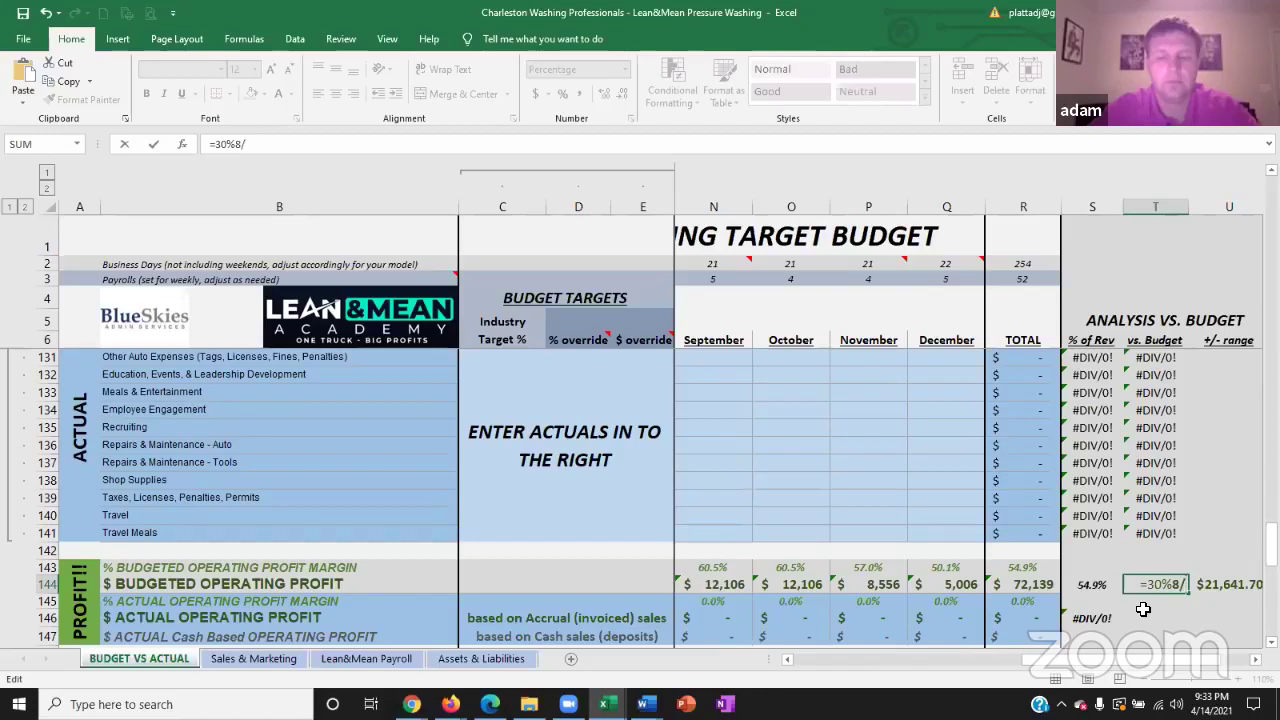
type("/")
left_click(1098, 584)
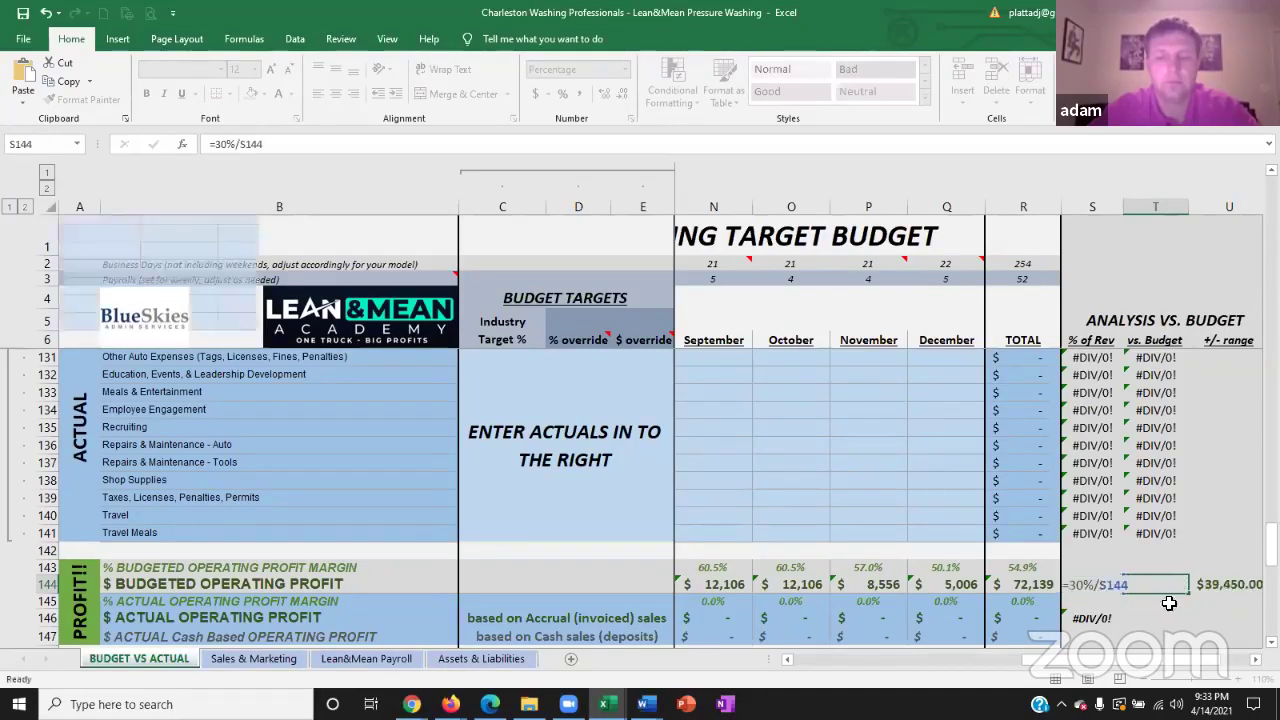
- Enter the formula =20%/S144 in T145, below the existing 30% calculation, to divide 20% by the operating profit's share of revenue
key("Return")
left_click(1228, 585)
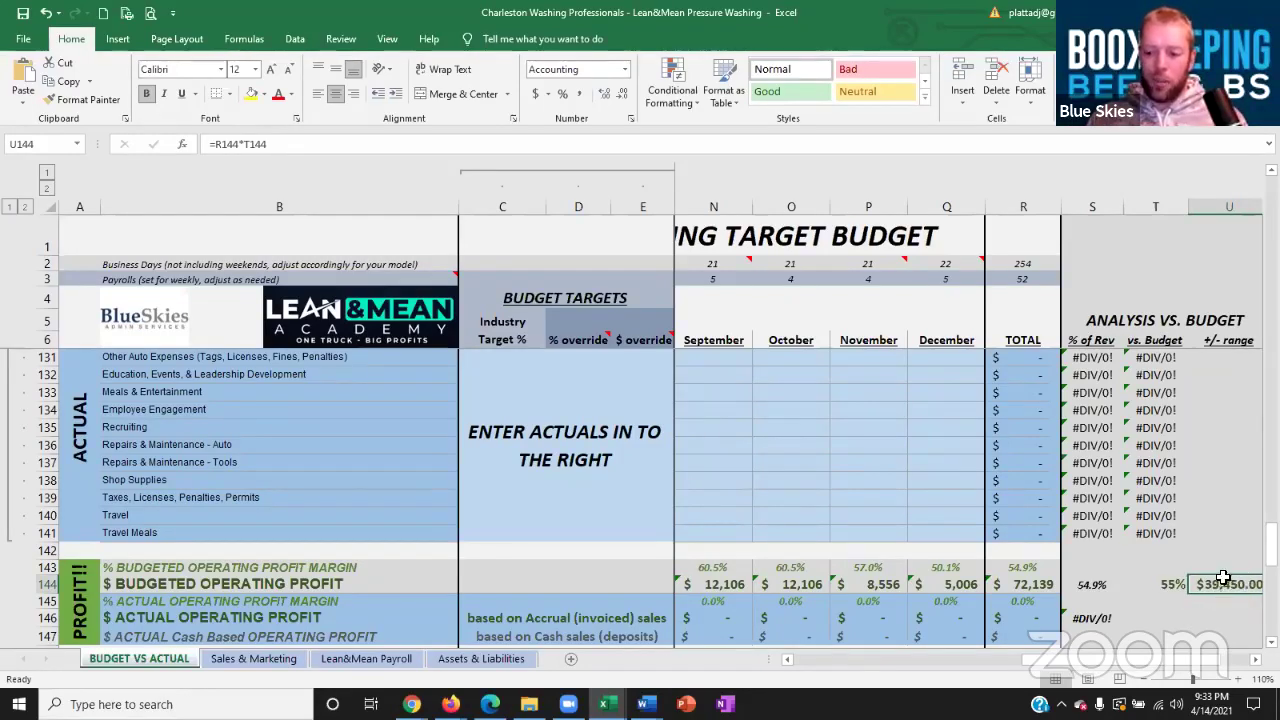
left_click(1173, 603)
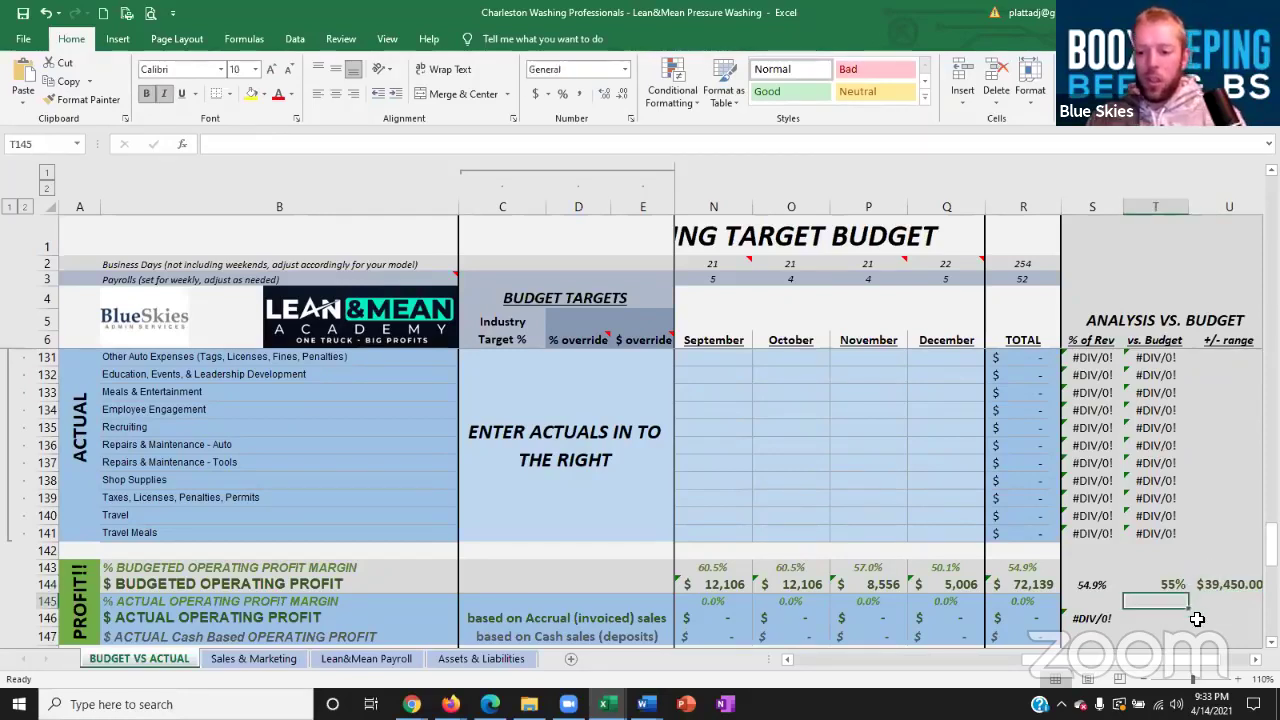
type("=")
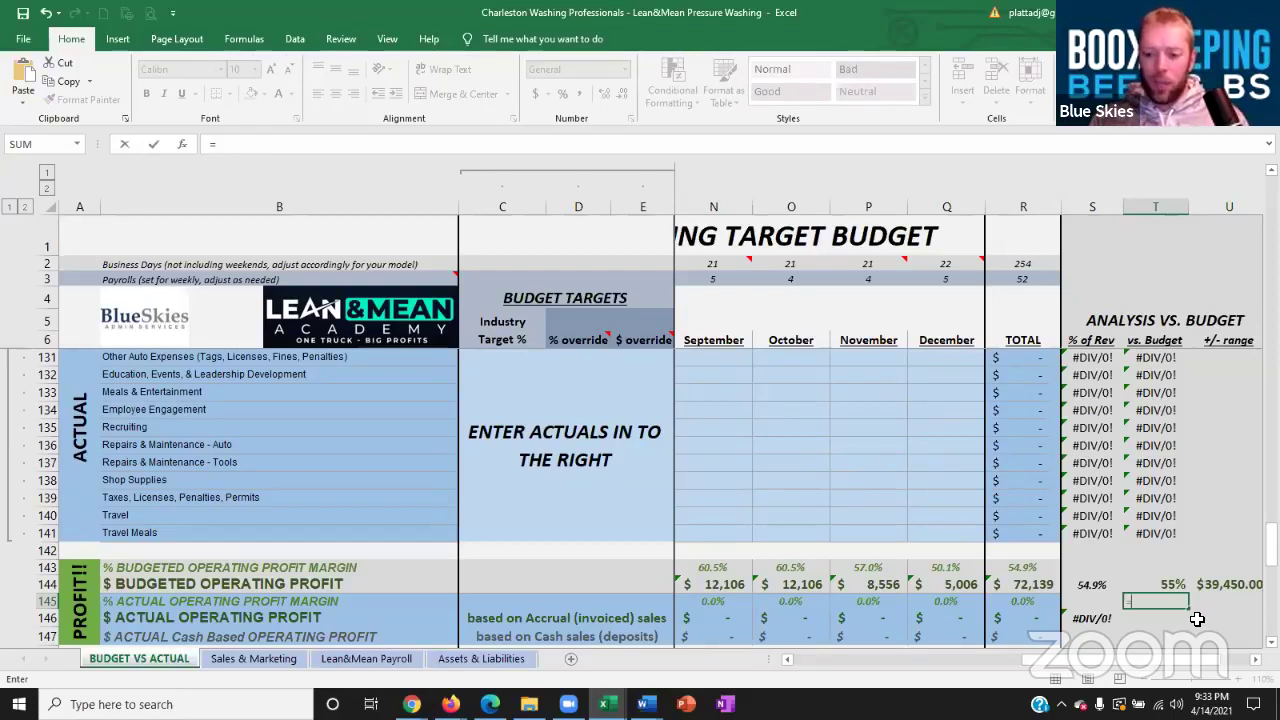
type("20%/")
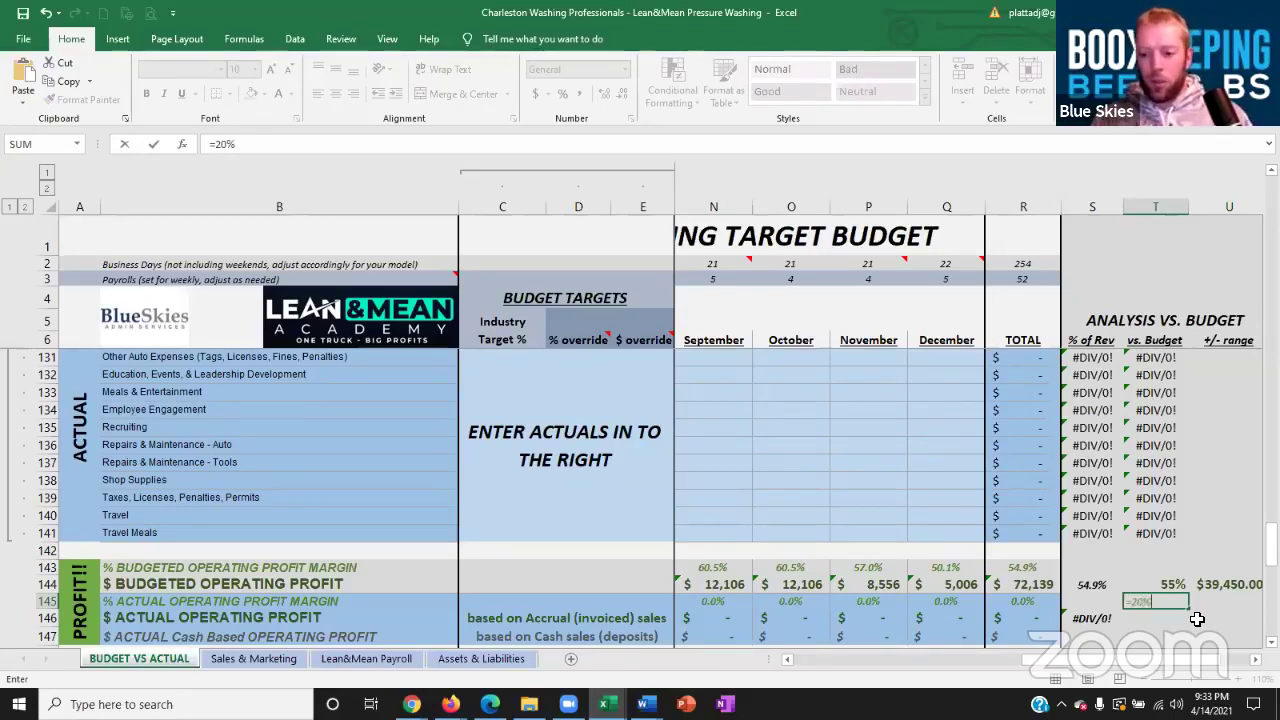
left_click(1097, 584)
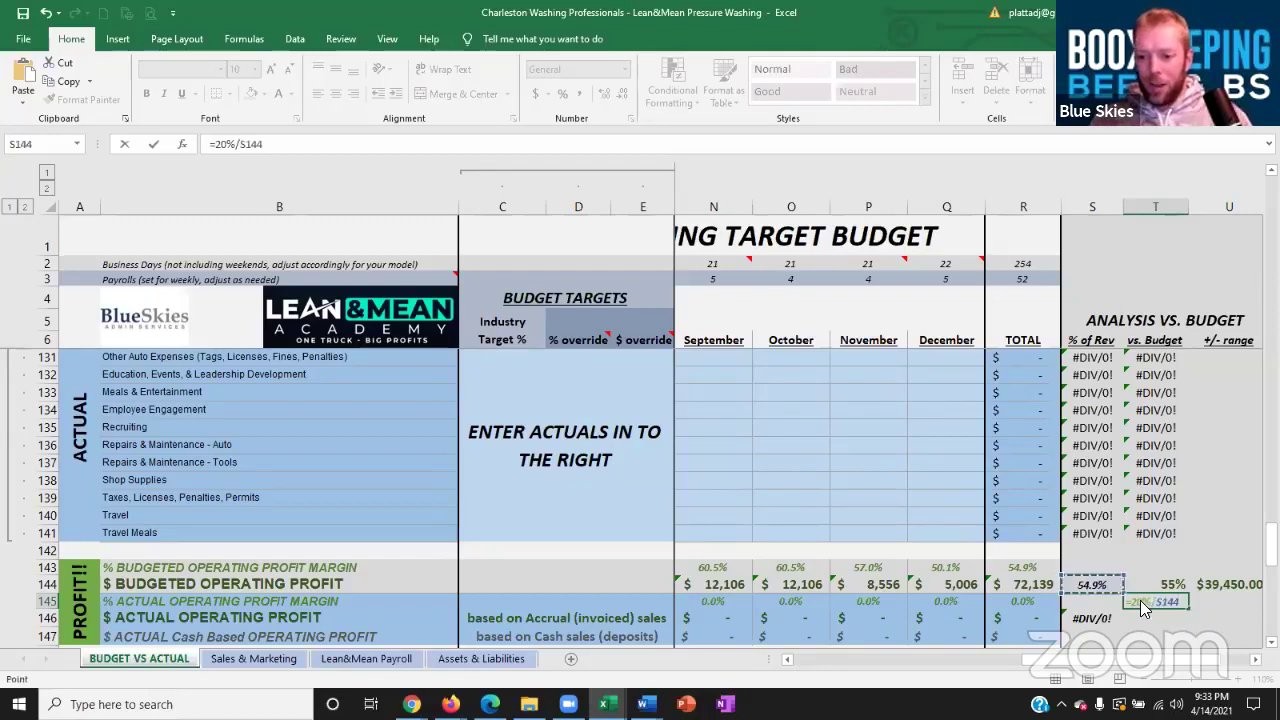
key("Return")
key("Up")
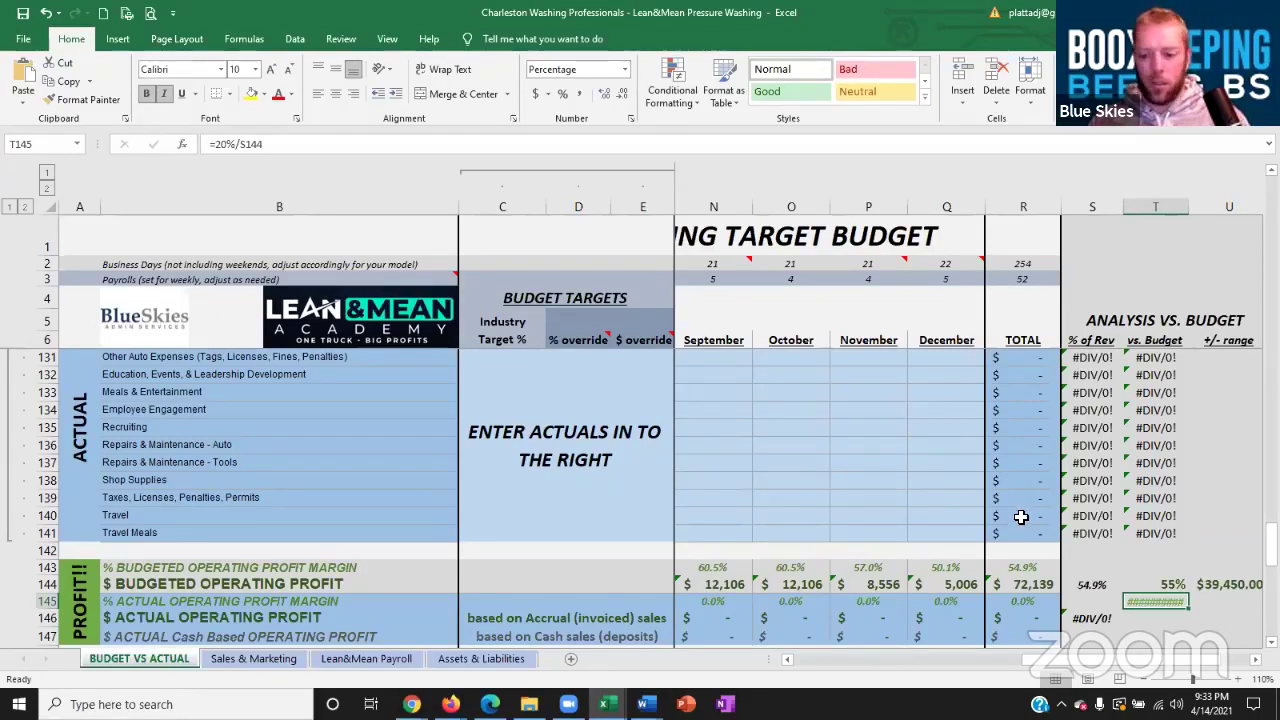
- Copy the percentage formatting of T144 onto T145
left_click(1175, 588)
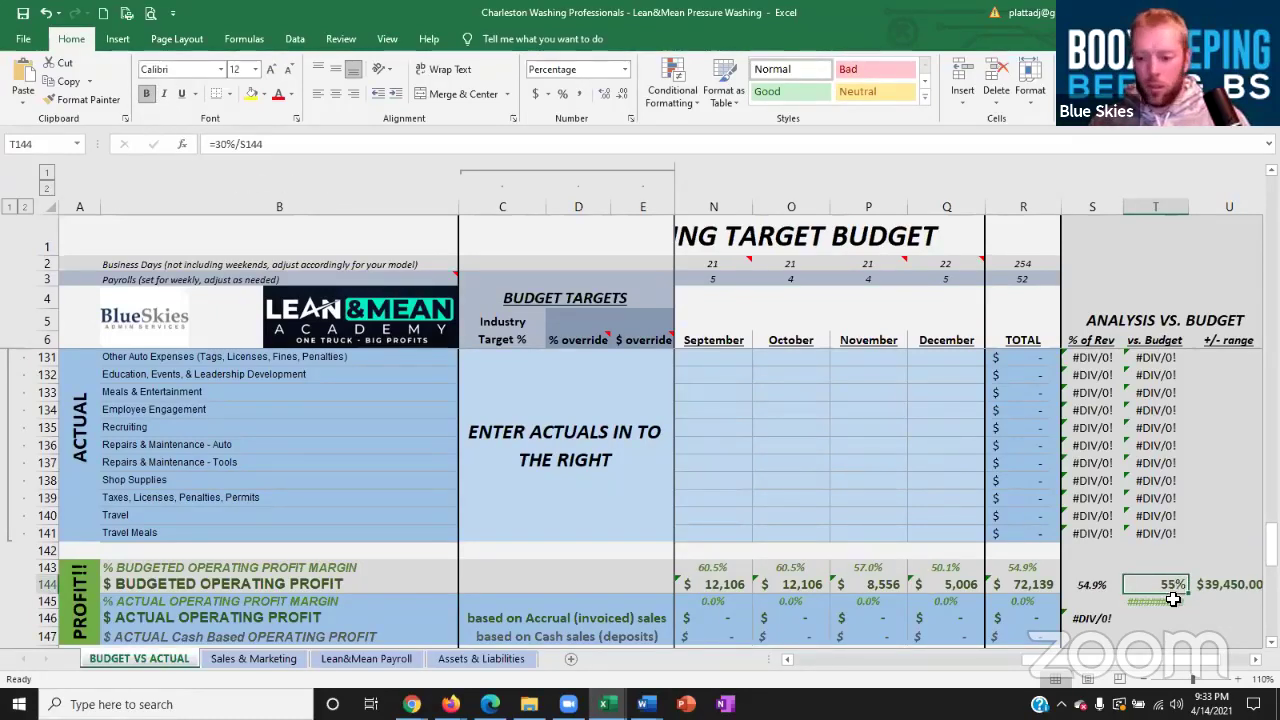
double_click(1179, 599)
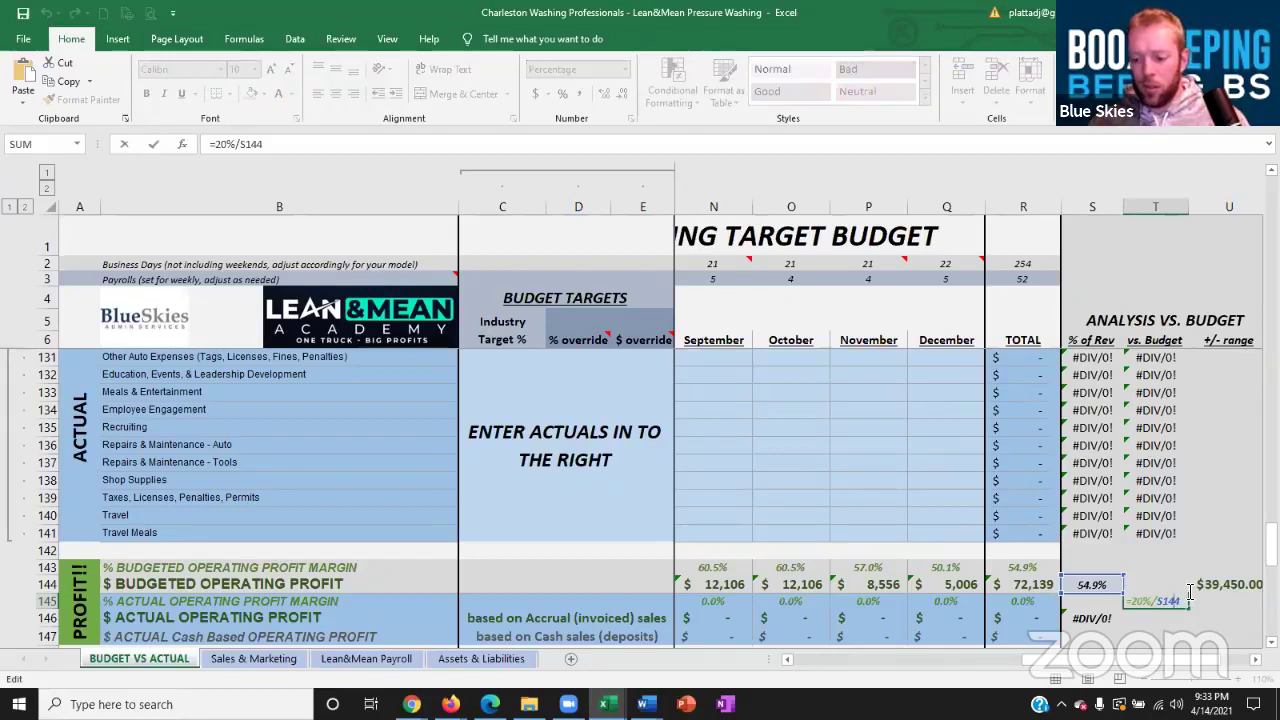
left_click(1176, 586)
left_click(88, 99)
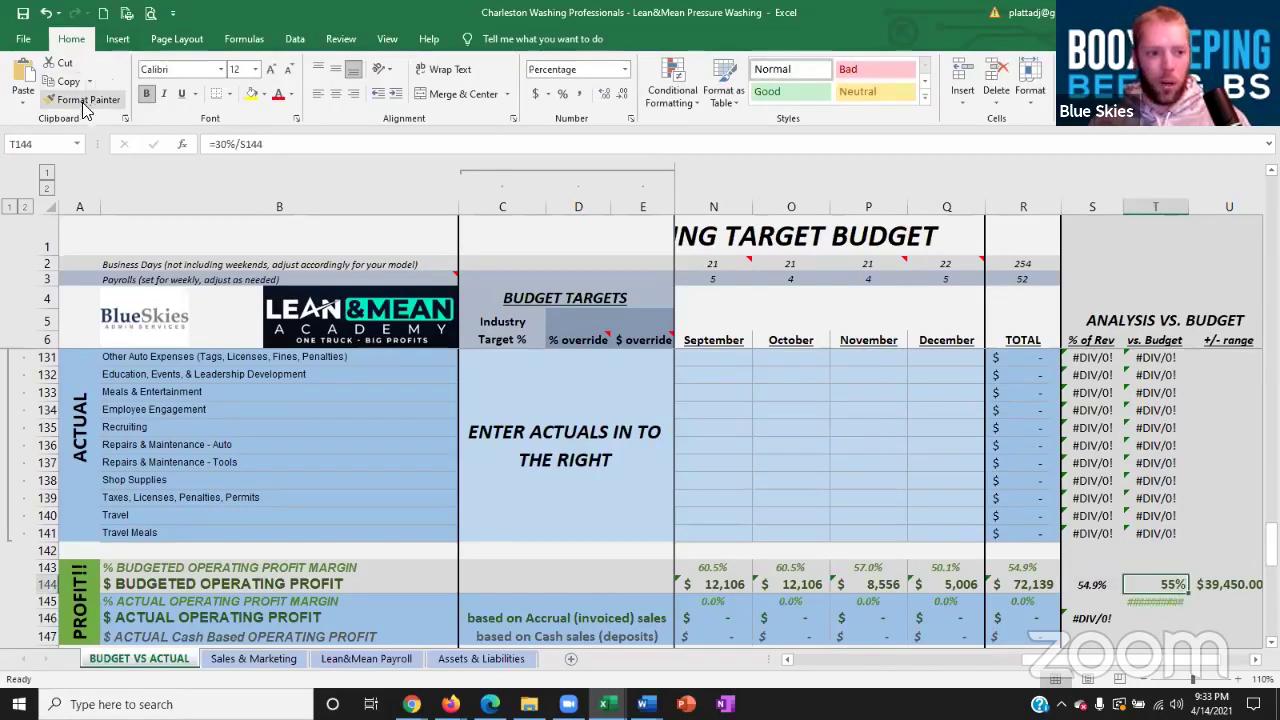
left_click(1160, 602)
- Calculate the second portion of the yearly budgeted operating profit in U145 with the formula =T145*R144
left_click(1227, 603)
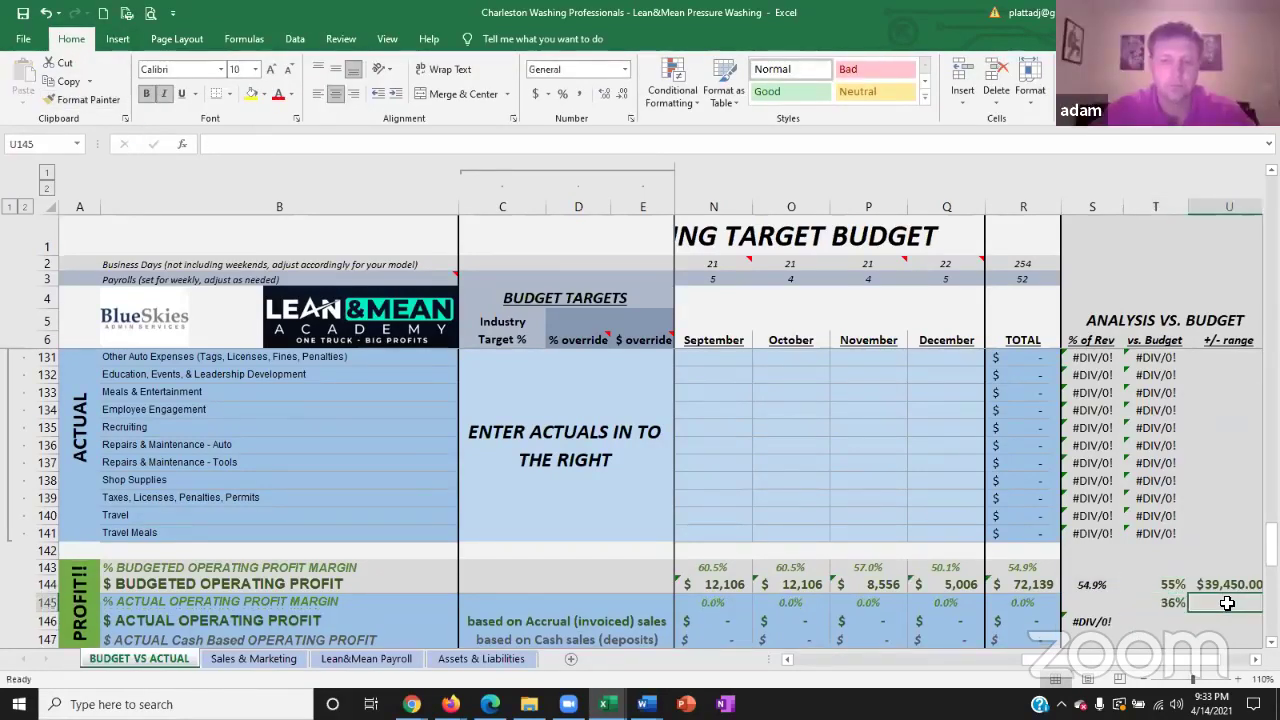
type("=")
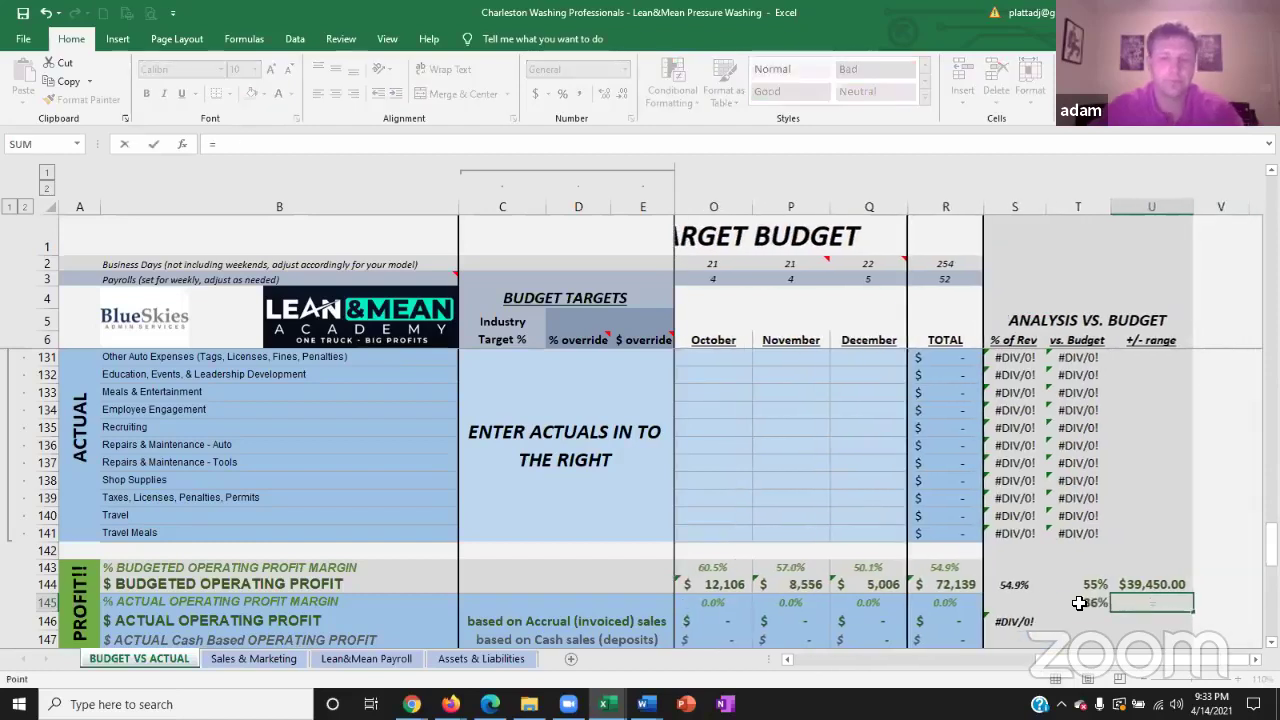
left_click(1080, 603)
type("*")
left_click(958, 582)
key("Return")
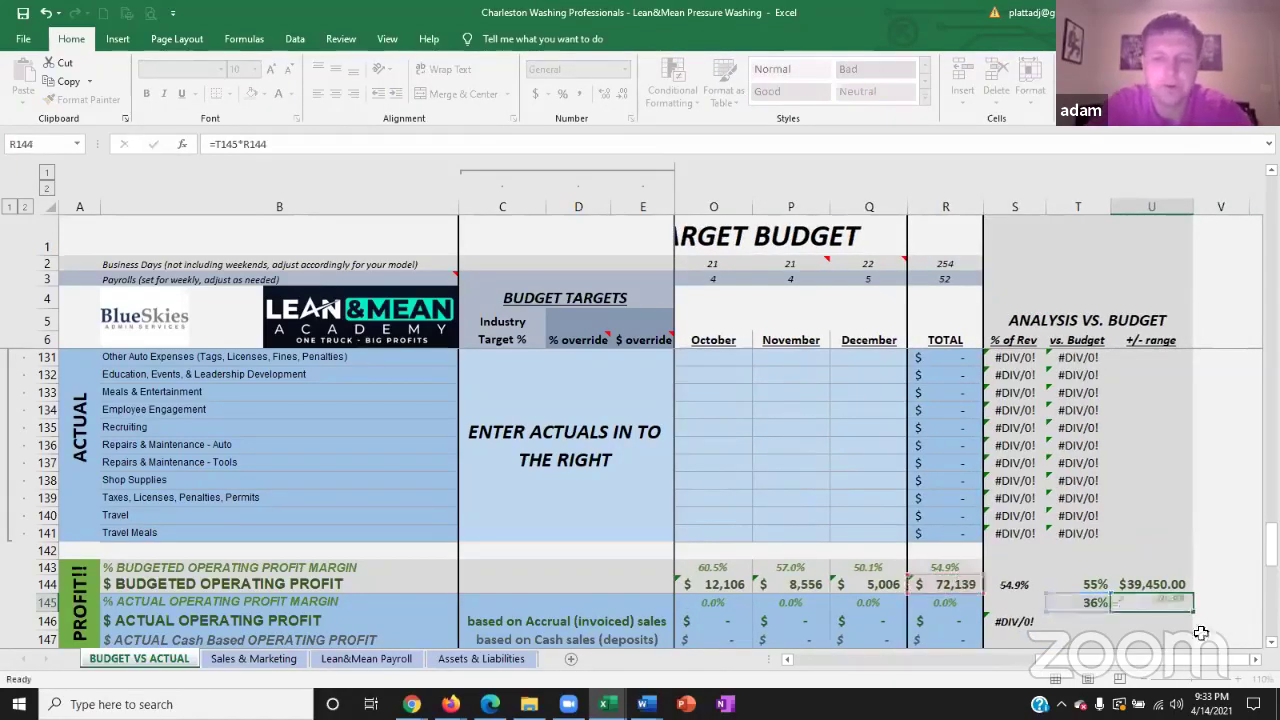
- Copy the dollar formatting of U144 onto U145
left_click(1181, 583)
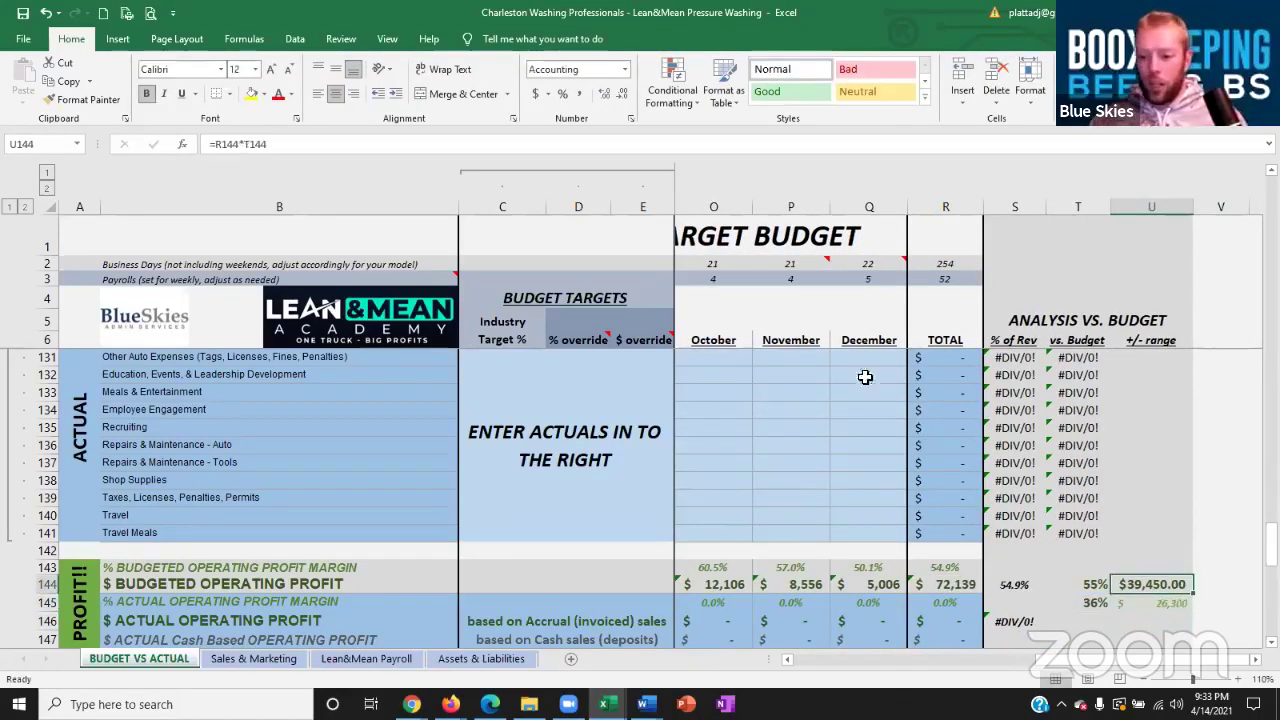
left_click(95, 99)
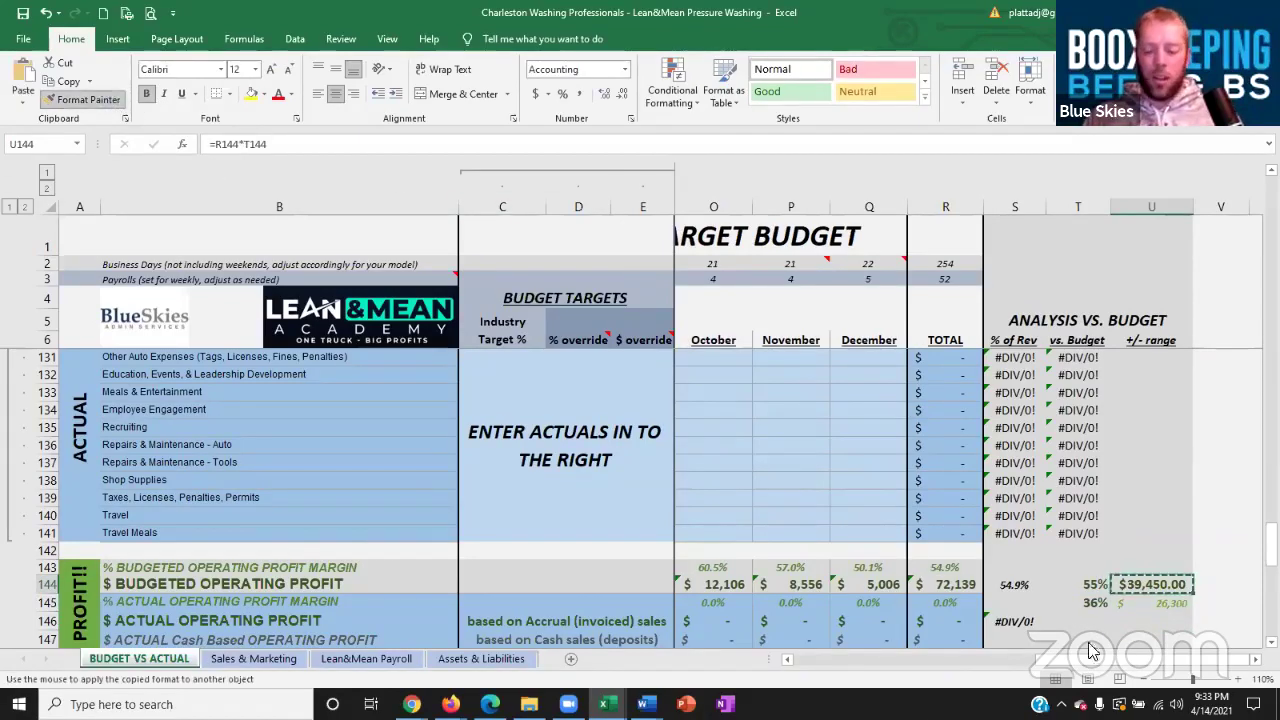
left_click(1150, 603)
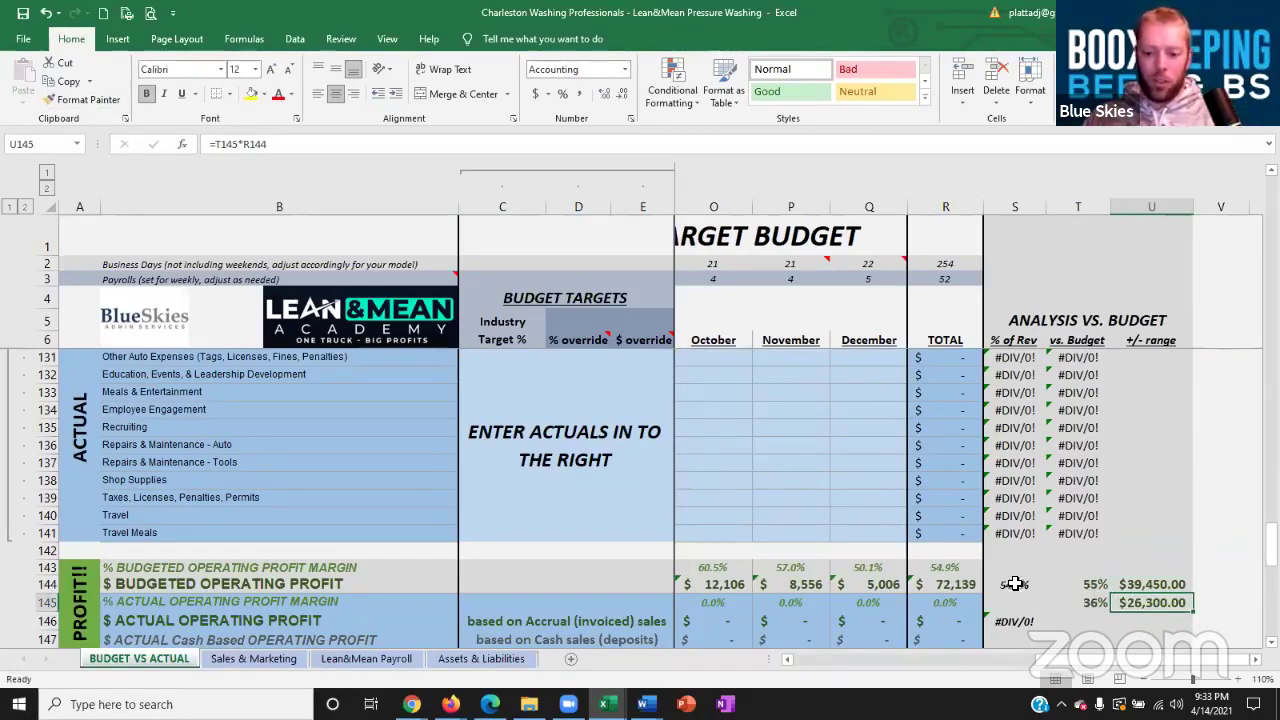
- Change the formula in T144 to =32.5%/S144
left_click(1081, 585)
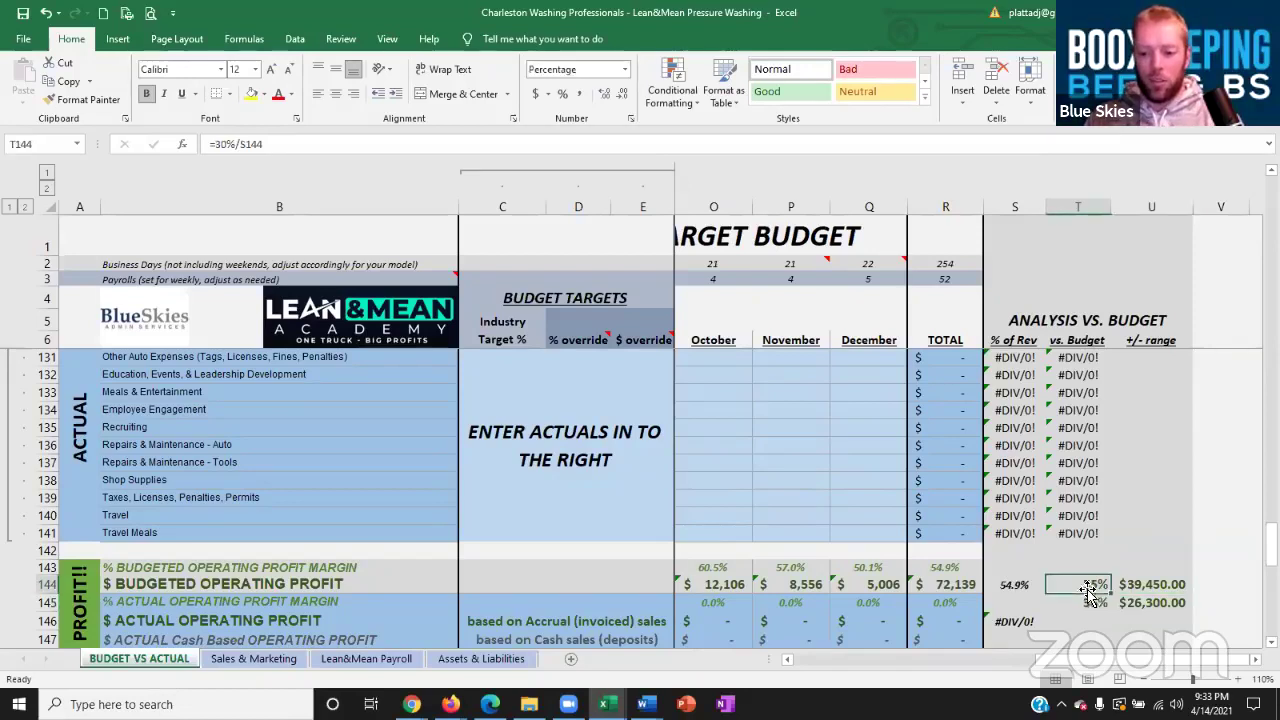
left_click(232, 144)
key("BackSpace")
key("BackSpace")
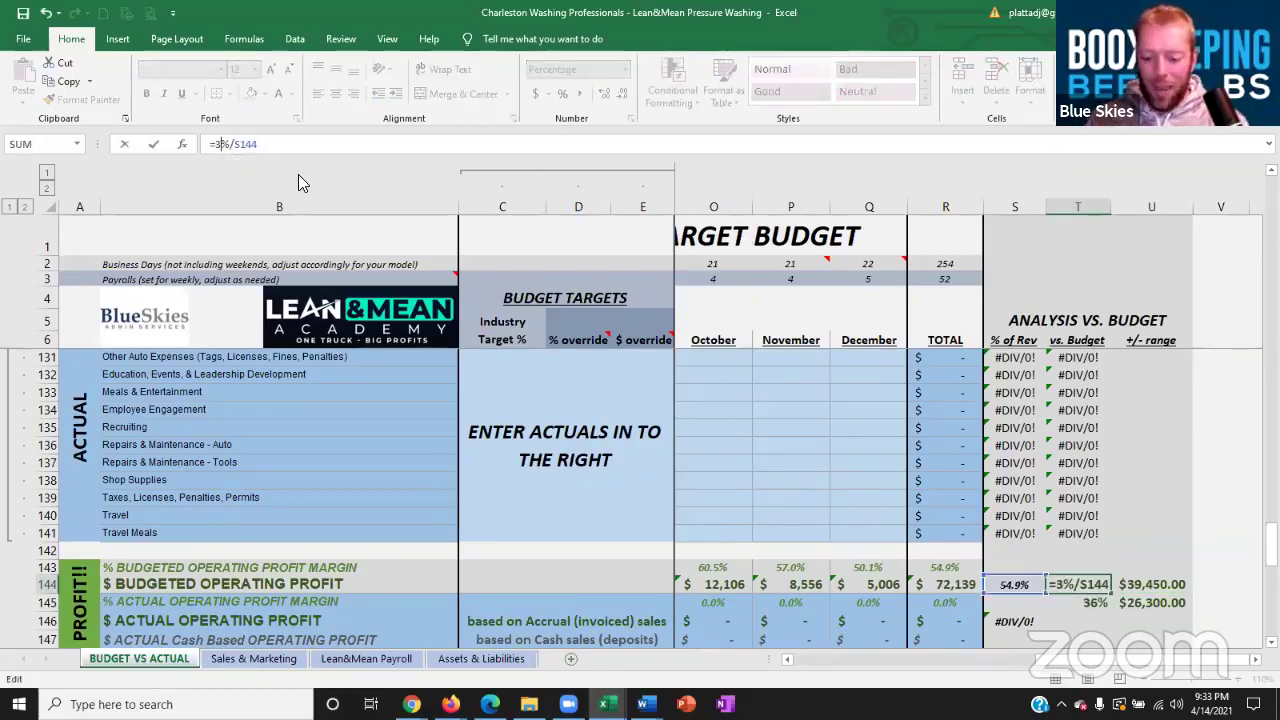
type("20")
key("Return")
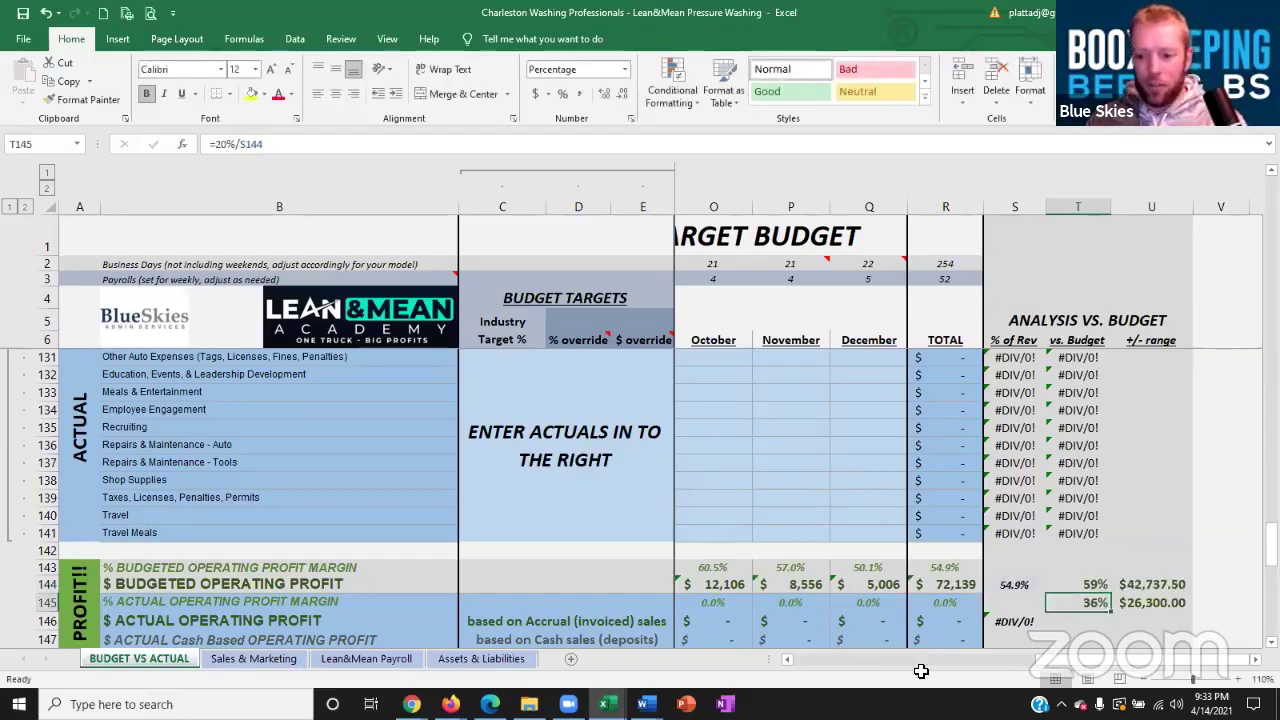
- Change the formula in T145 to =22.5%/S144
left_click(222, 144)
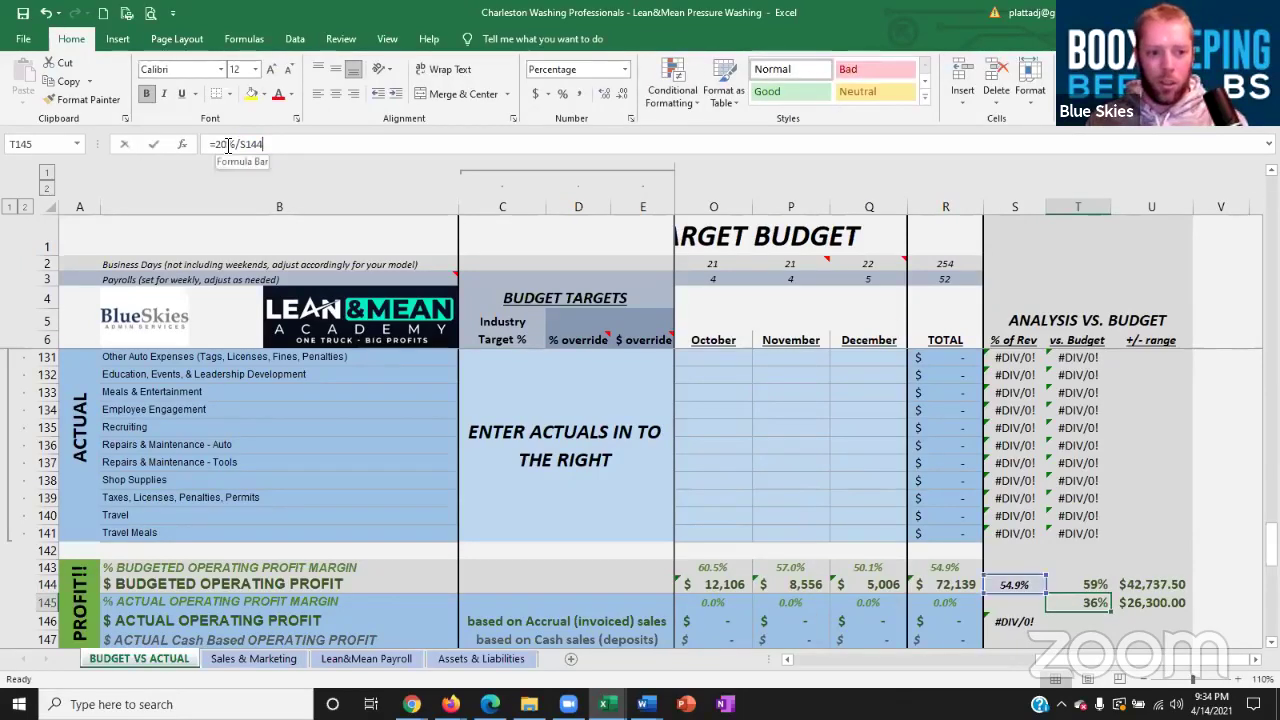
key("BackSpace")
type("2.5")
key("Return")
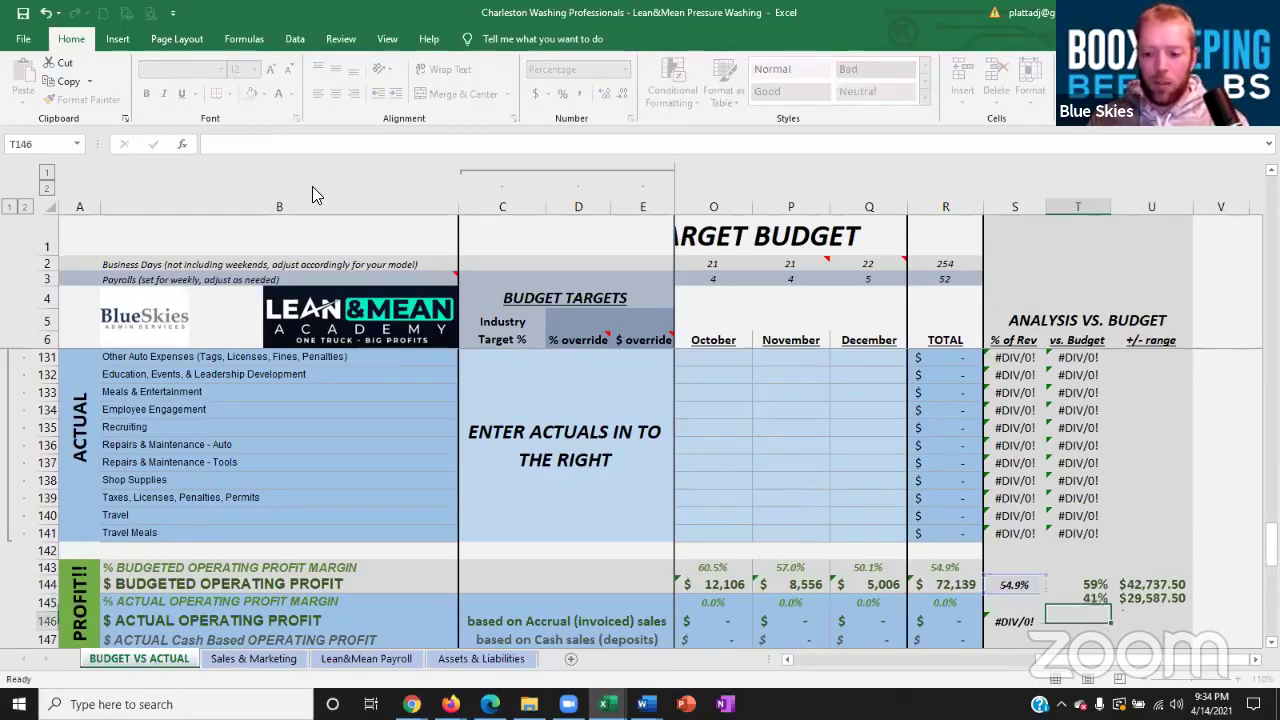
- Examine the percentages and dollar amounts of the two operating profit portions in T144:U145
left_click(1170, 589)
left_click_drag(1173, 597, 1200, 606)
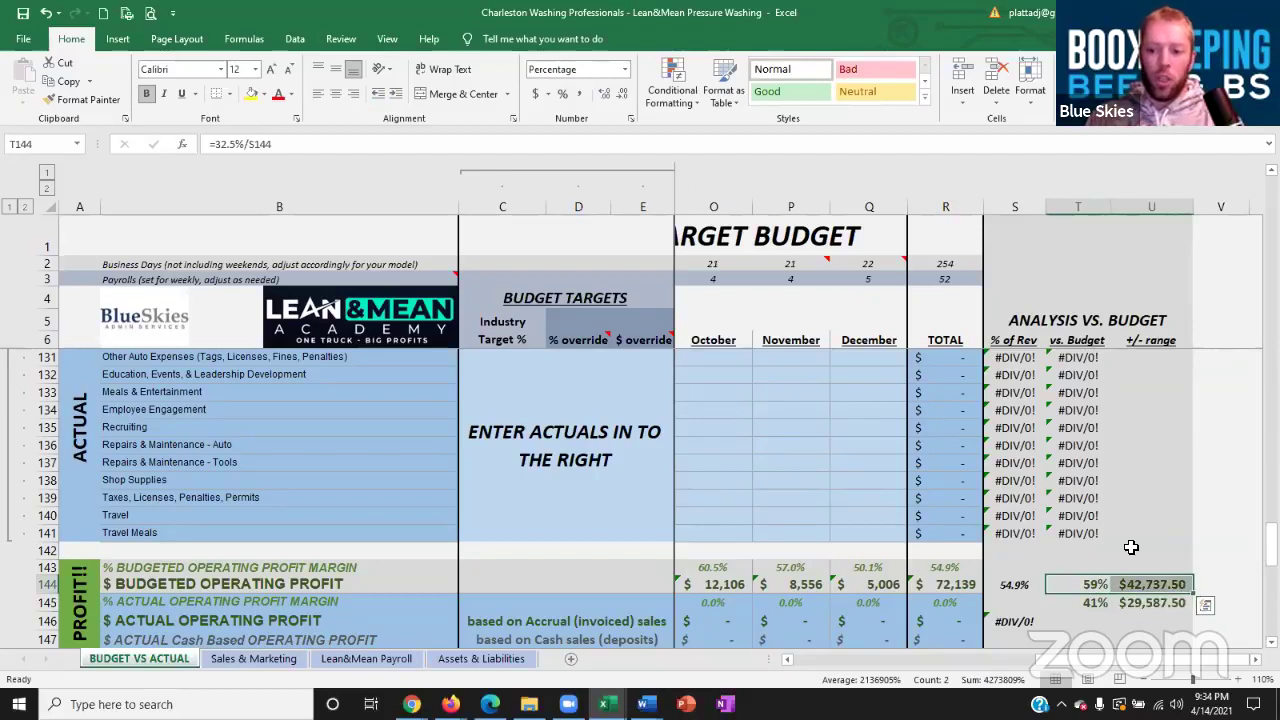
left_click(1130, 552)
left_click_drag(1095, 585, 1157, 587)
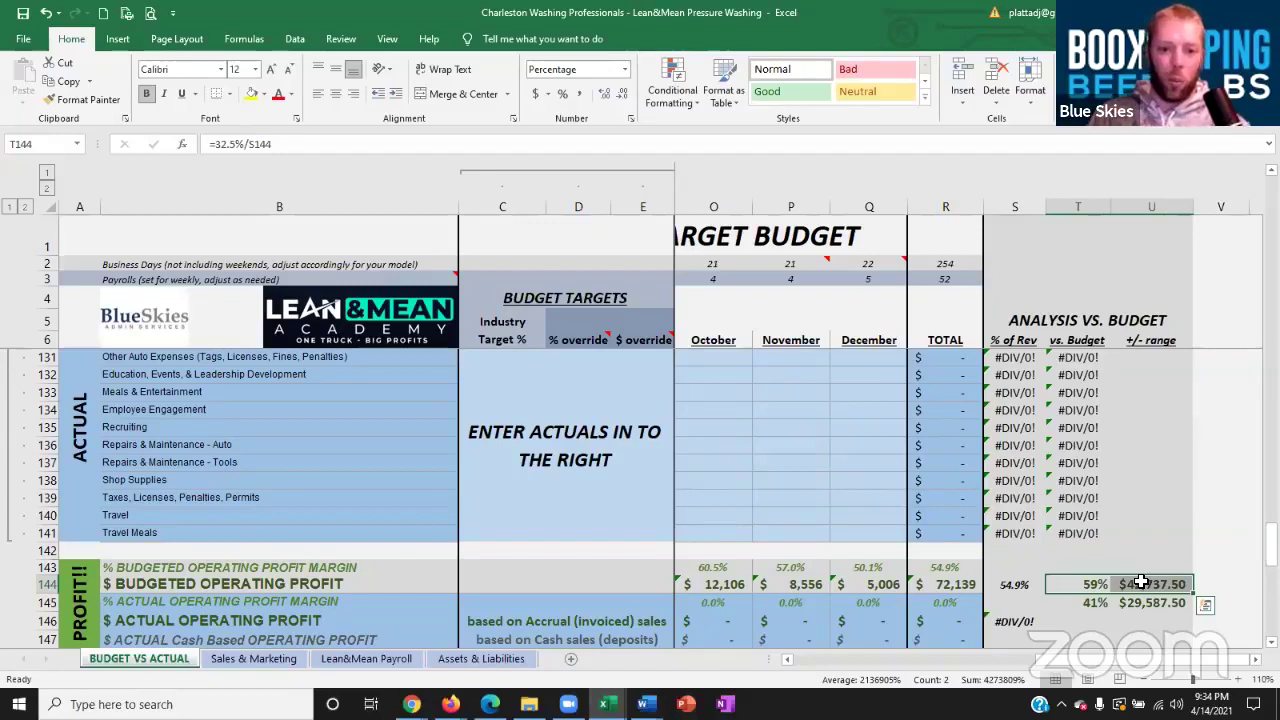
left_click(1150, 603)
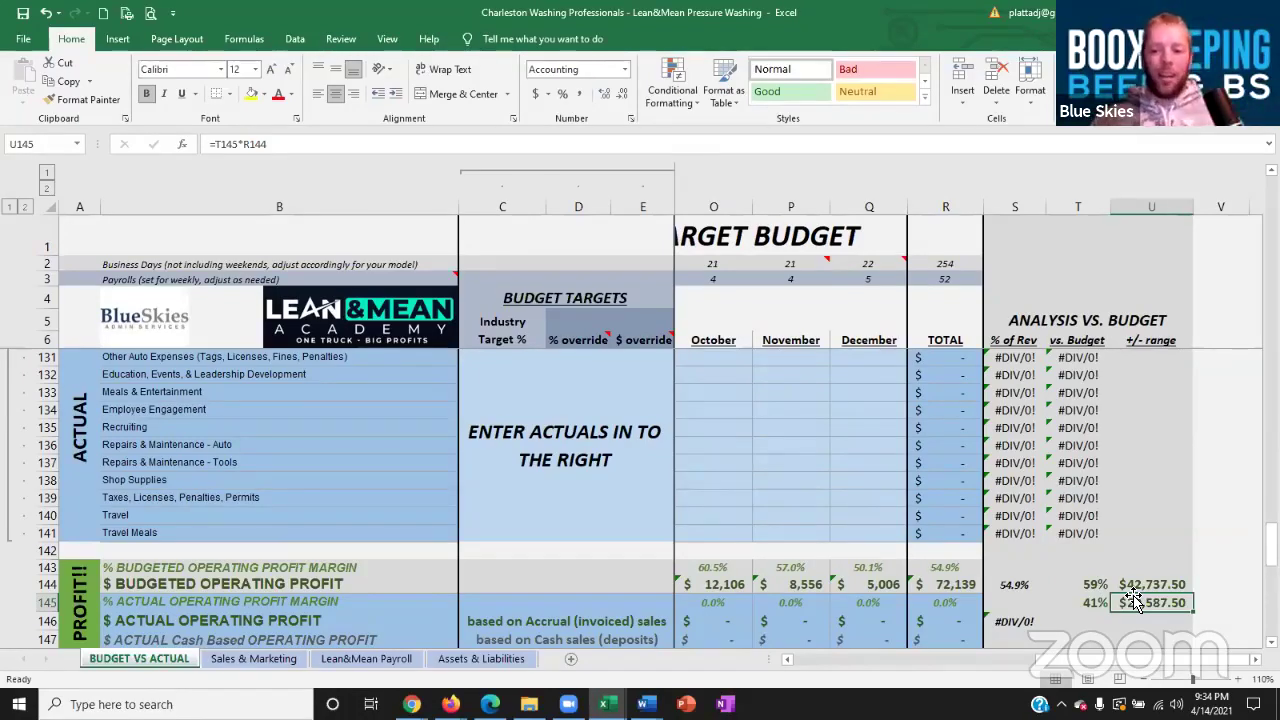
left_click_drag(1150, 585, 1085, 584)
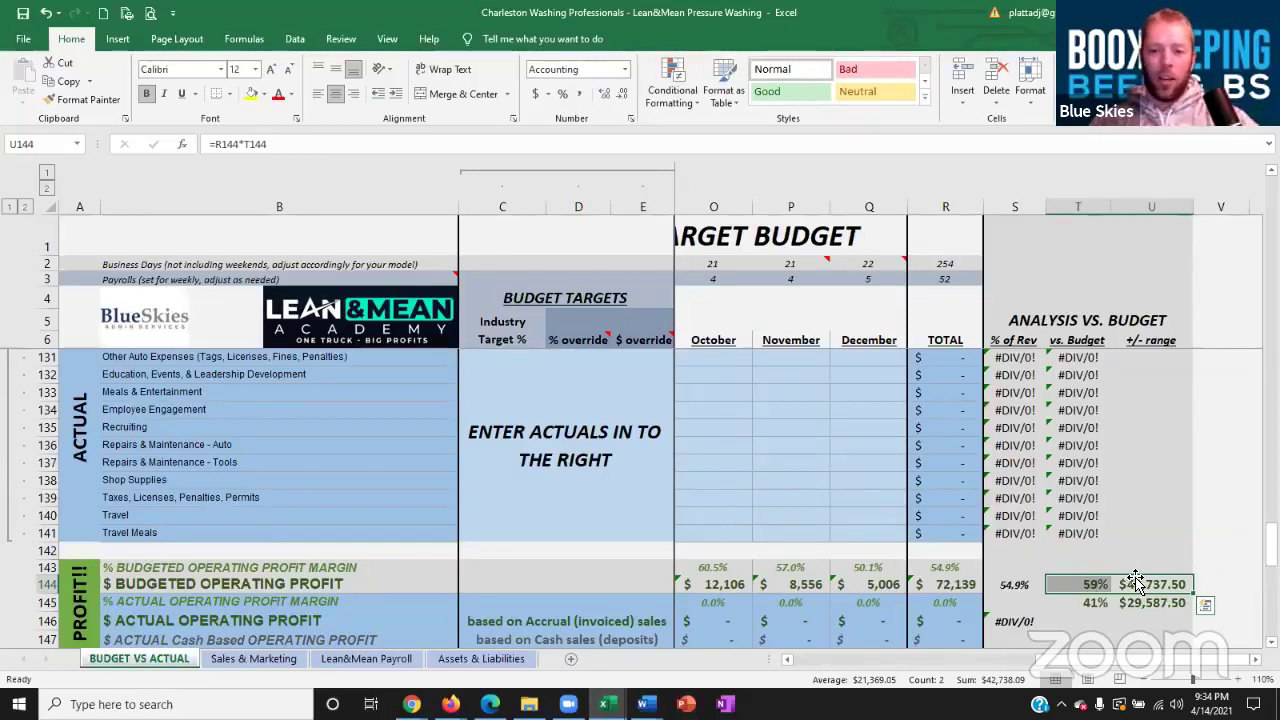
left_click(1221, 585)
key("Left")
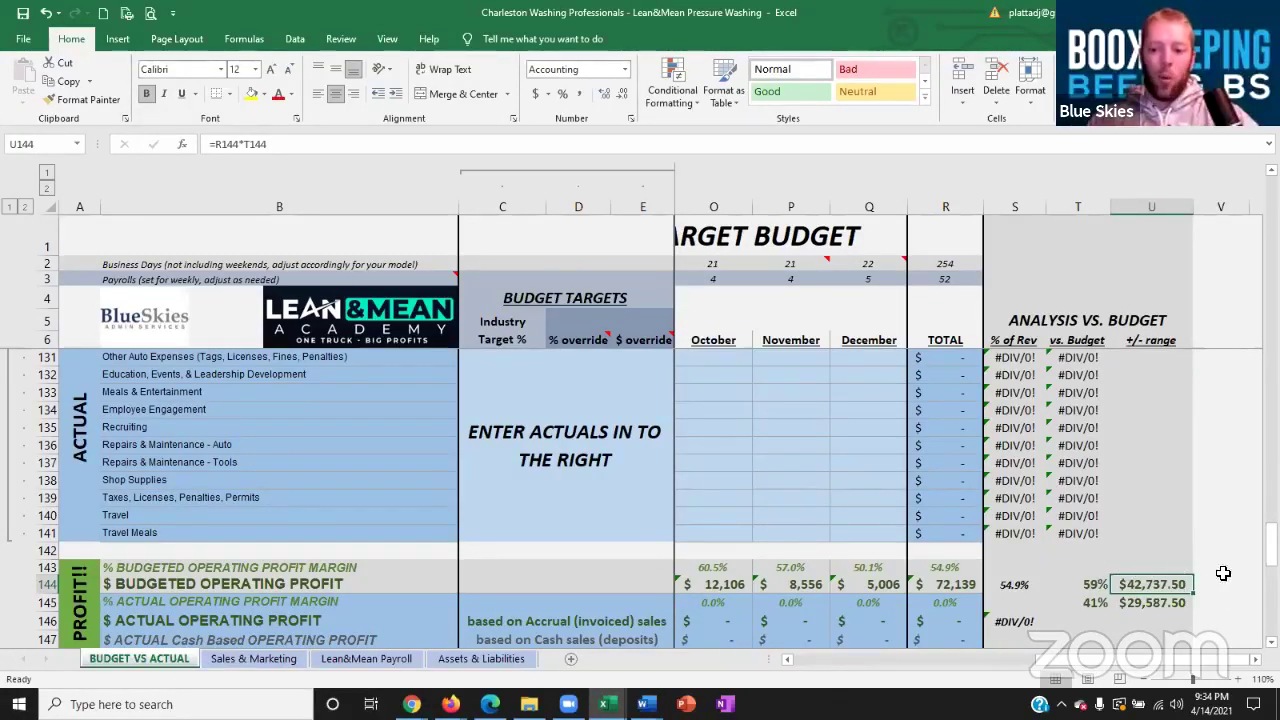
left_click(1150, 604)
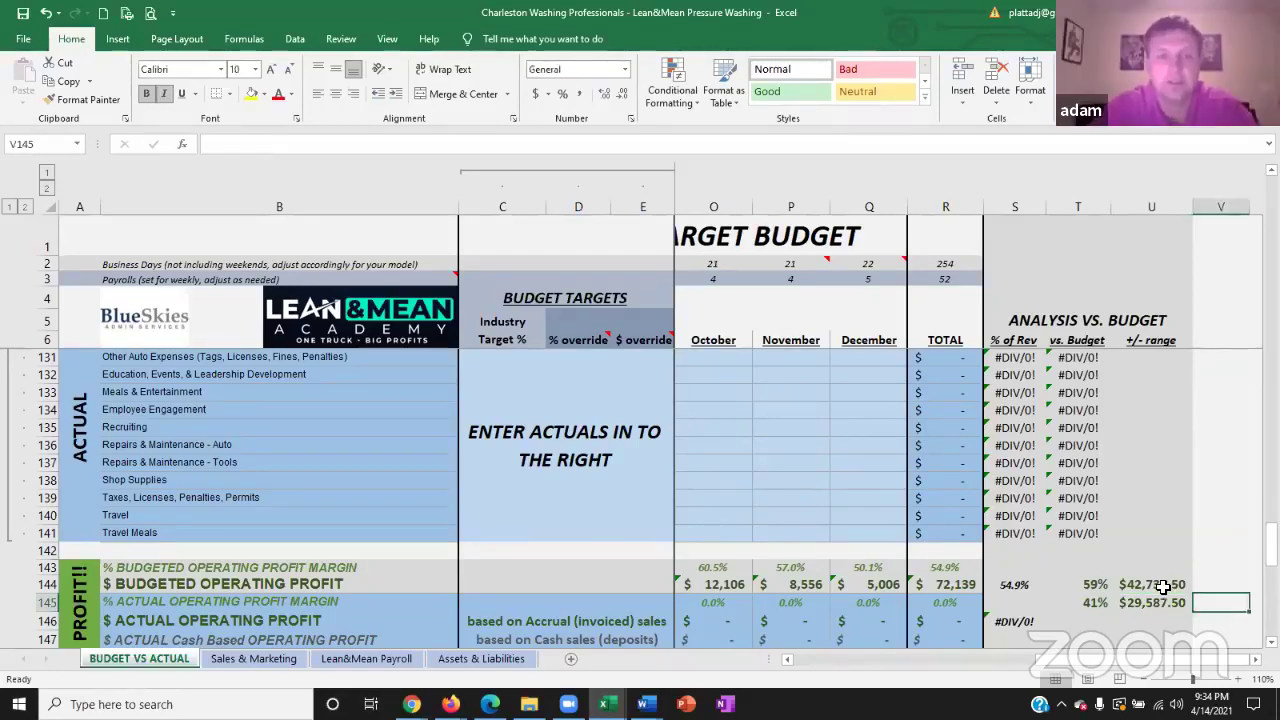
left_click_drag(1165, 587, 1163, 599)
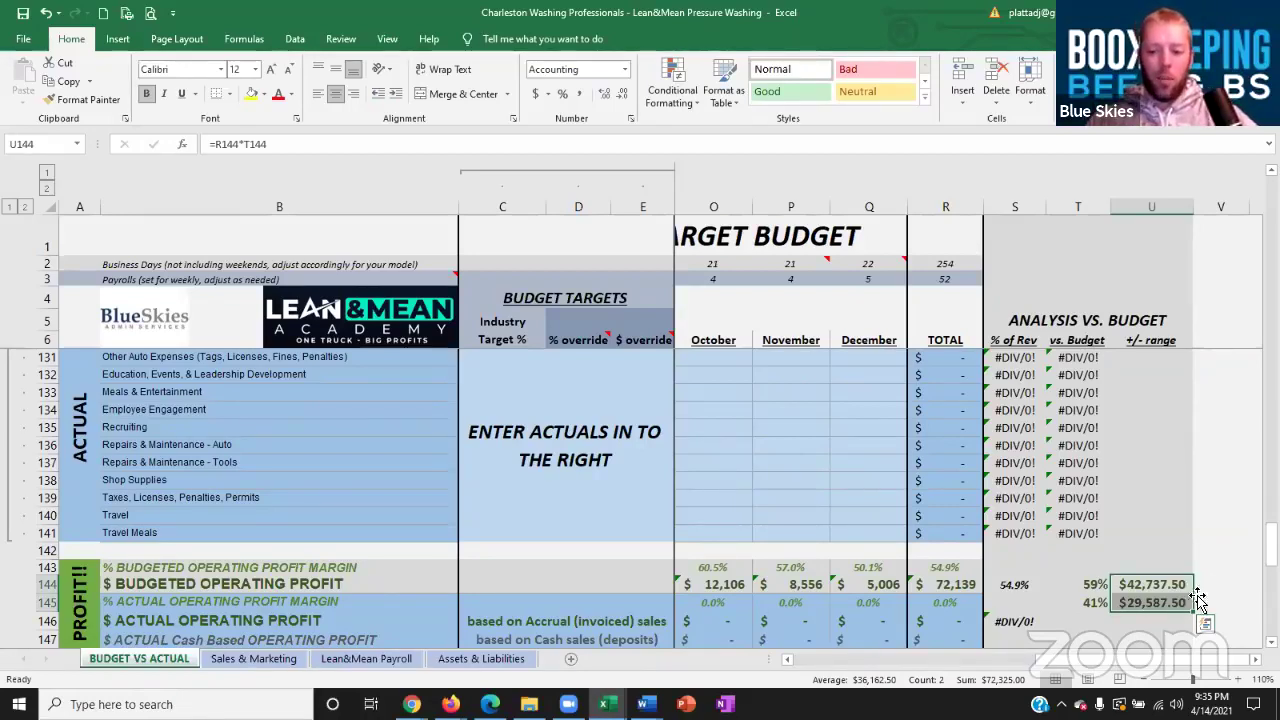
left_click(1165, 602)
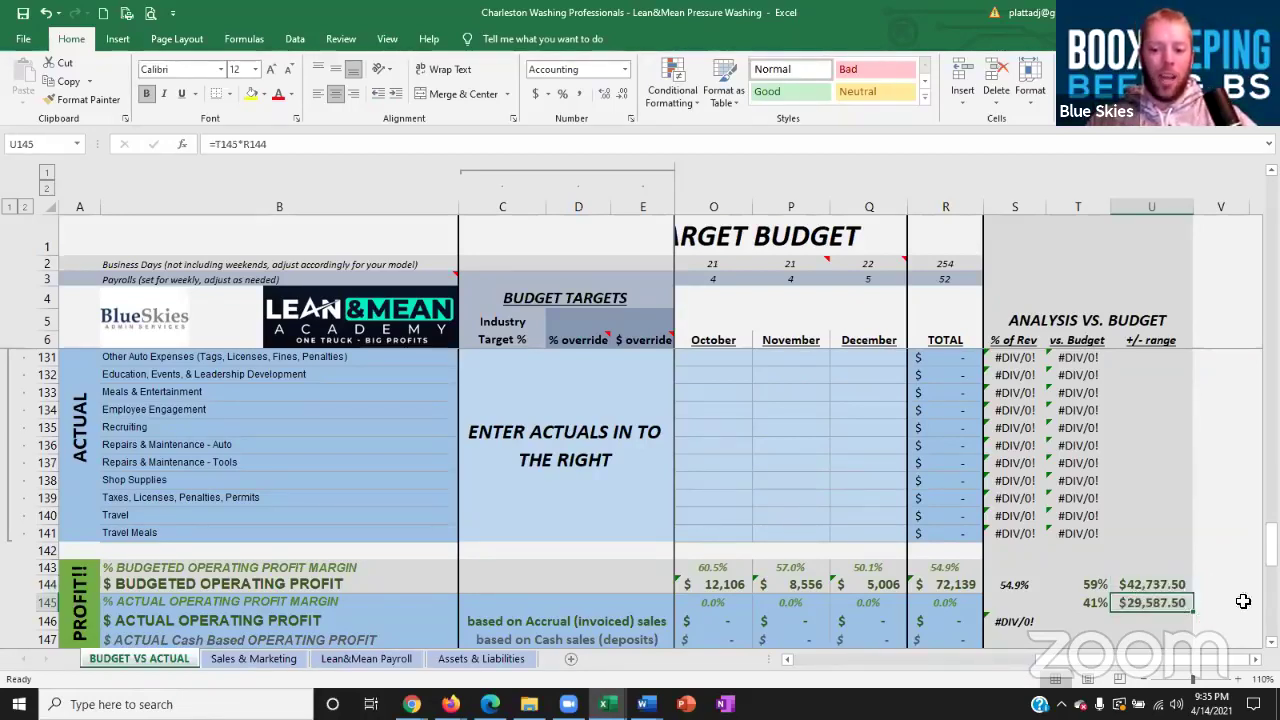
- Compare the two portion amounts in U144 and U145 with the yearly budgeted operating profit in R144
left_click(1175, 588)
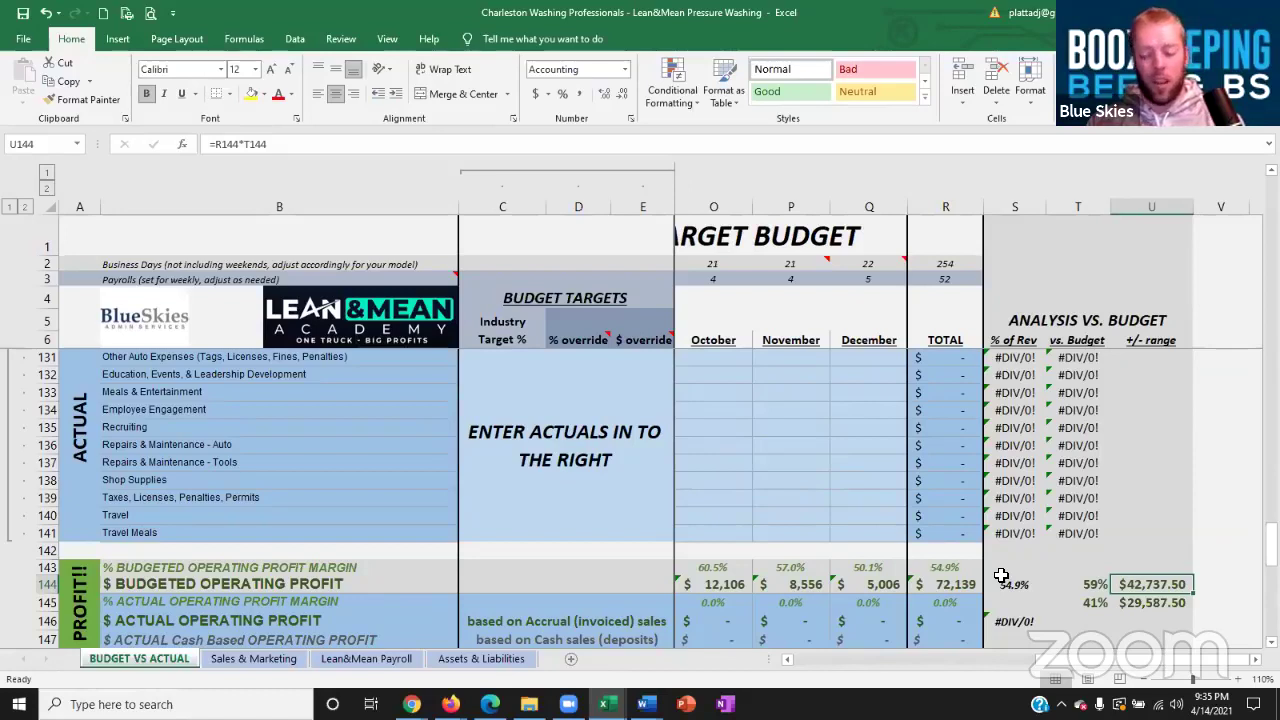
left_click(945, 588)
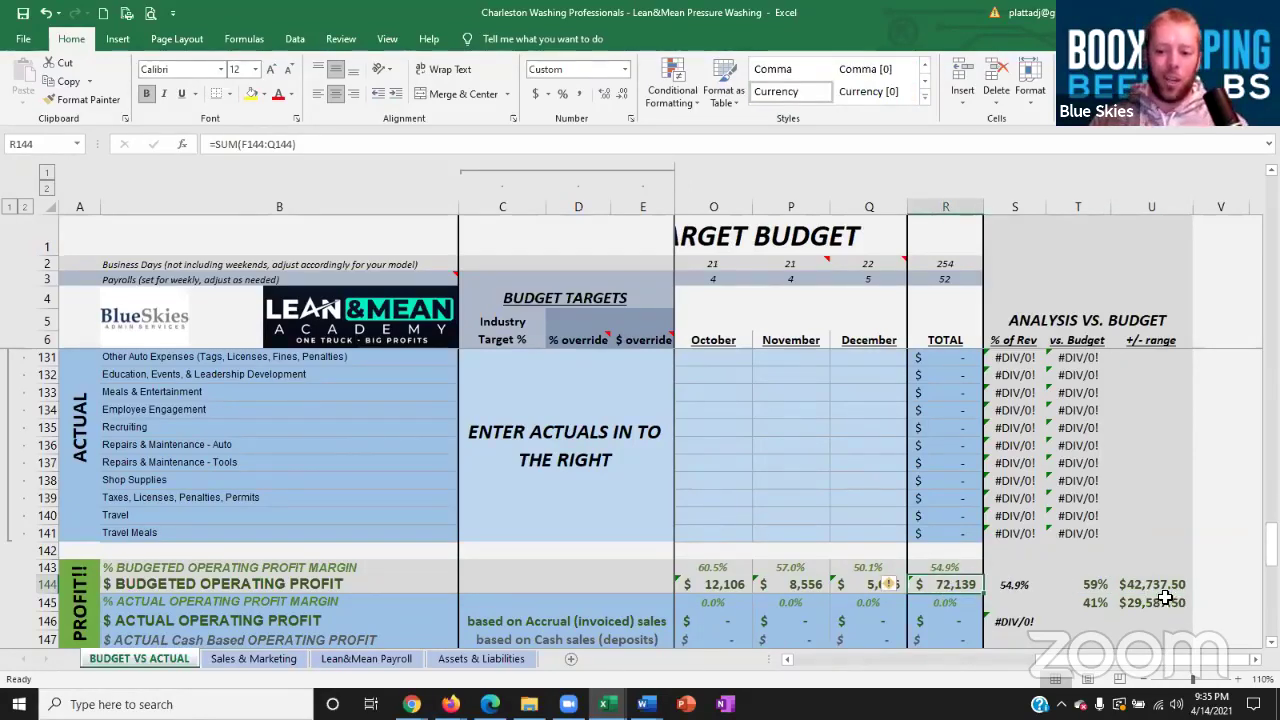
left_click(1165, 586)
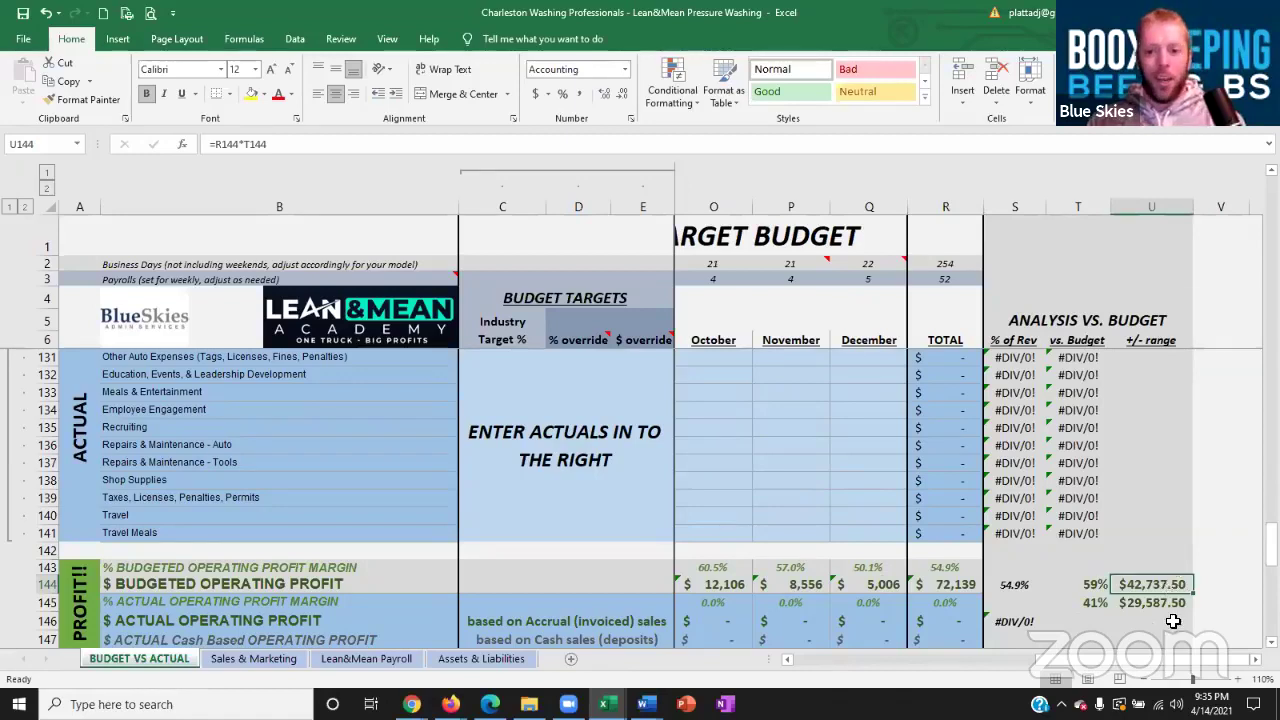
left_click(1168, 603)
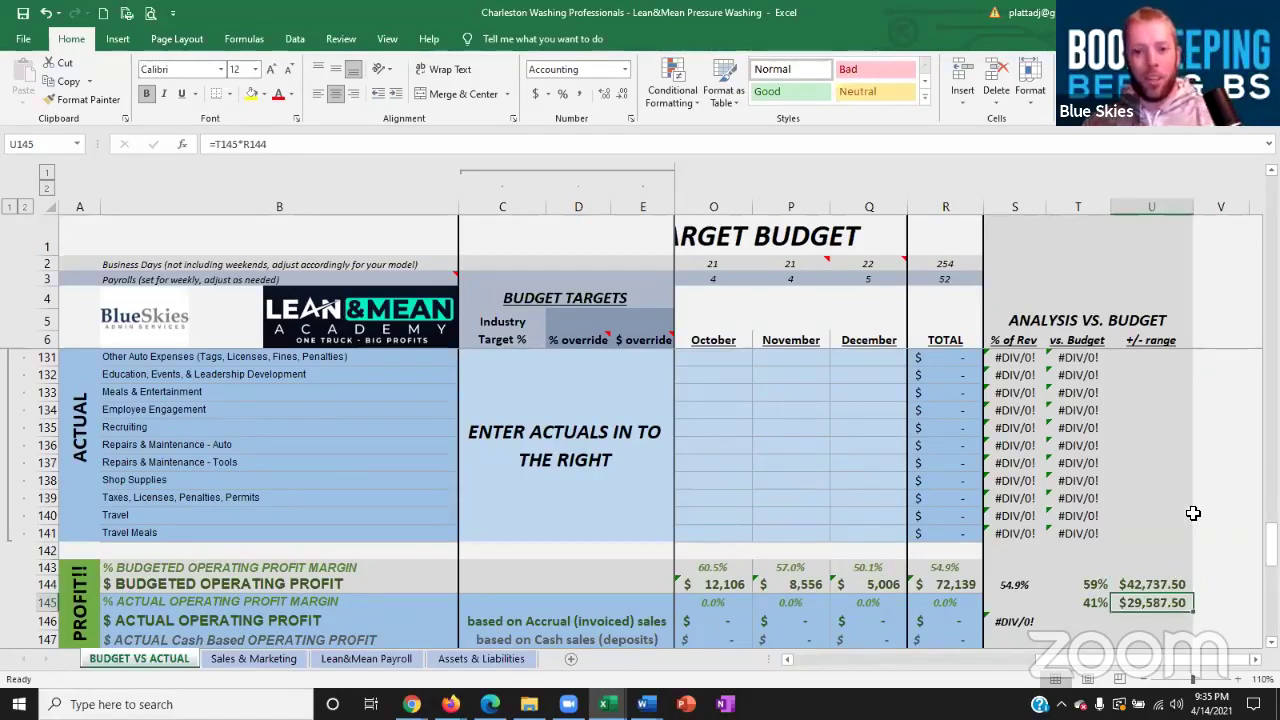
left_click(958, 582)
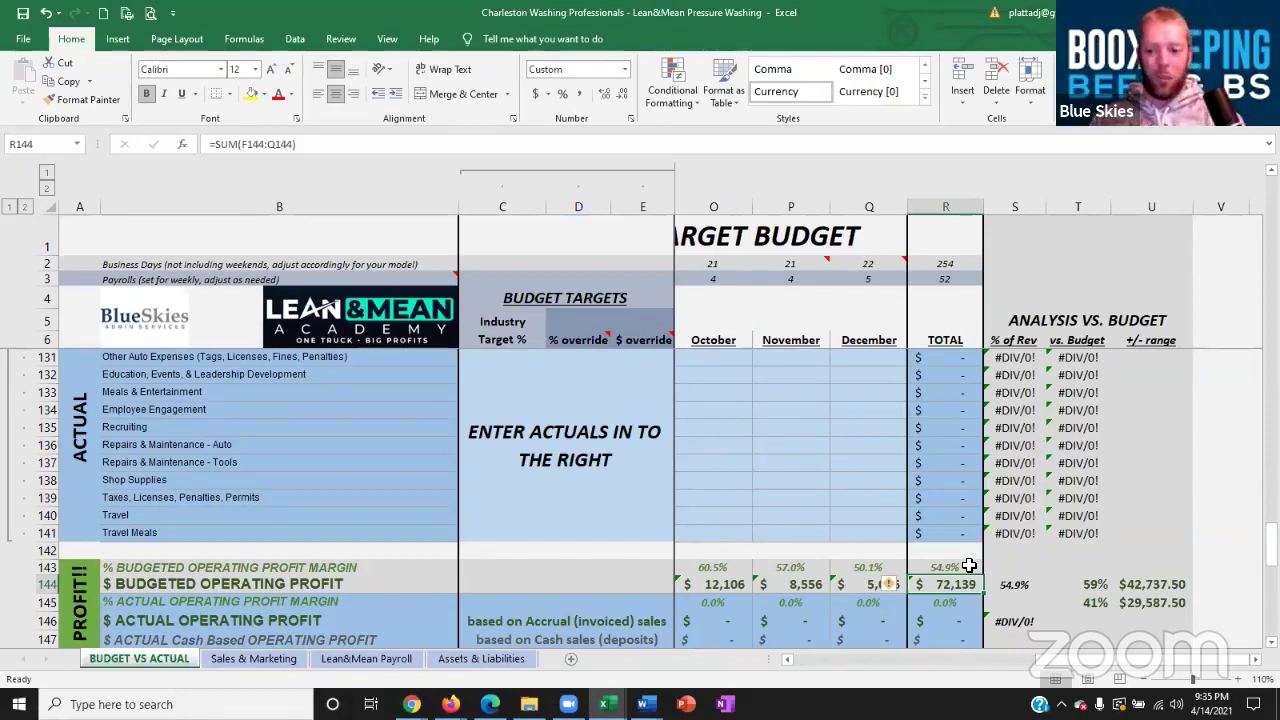
left_click(1150, 603)
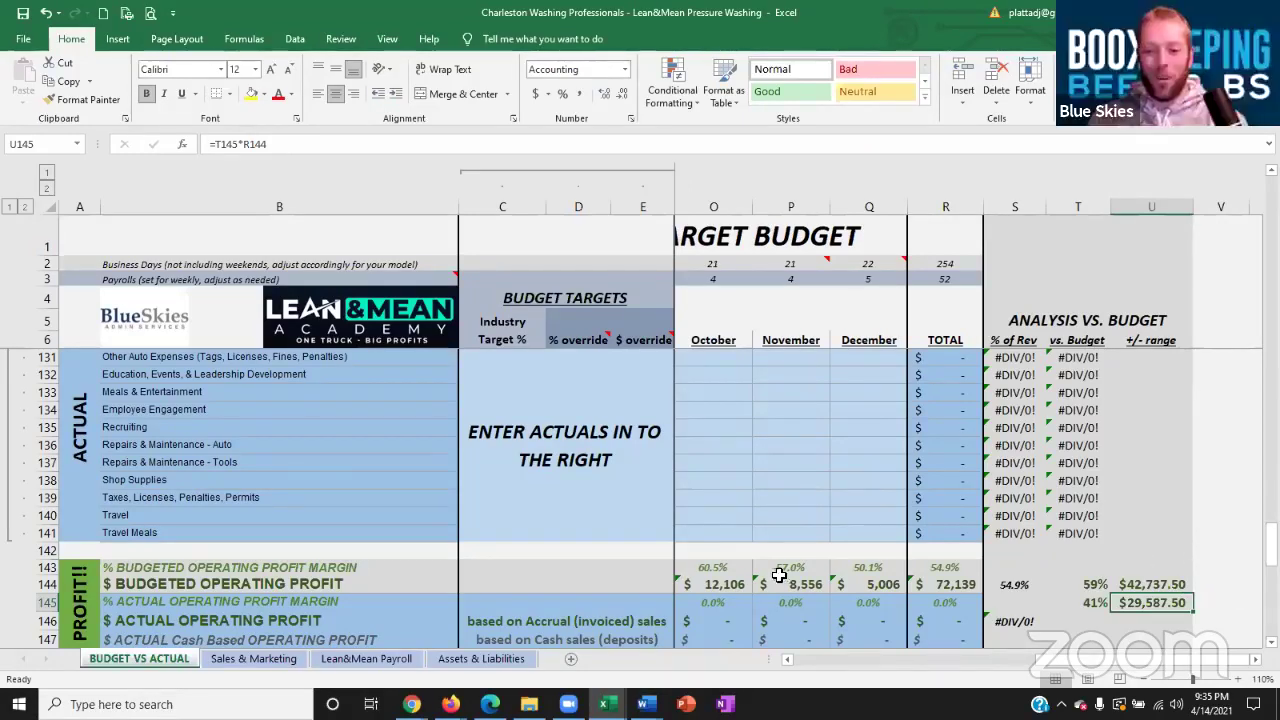
left_click(981, 589)
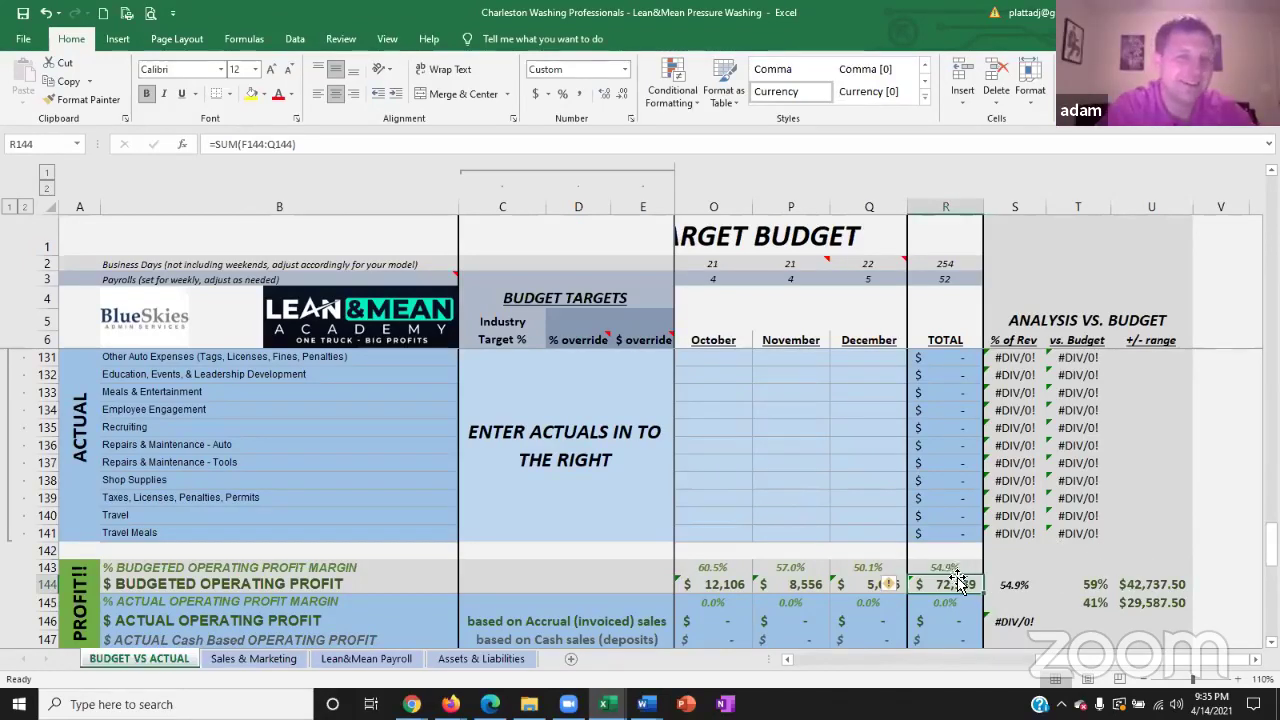
- Clear the temporary portion calculations from cells T144:U145
left_click_drag(1085, 584, 1140, 602)
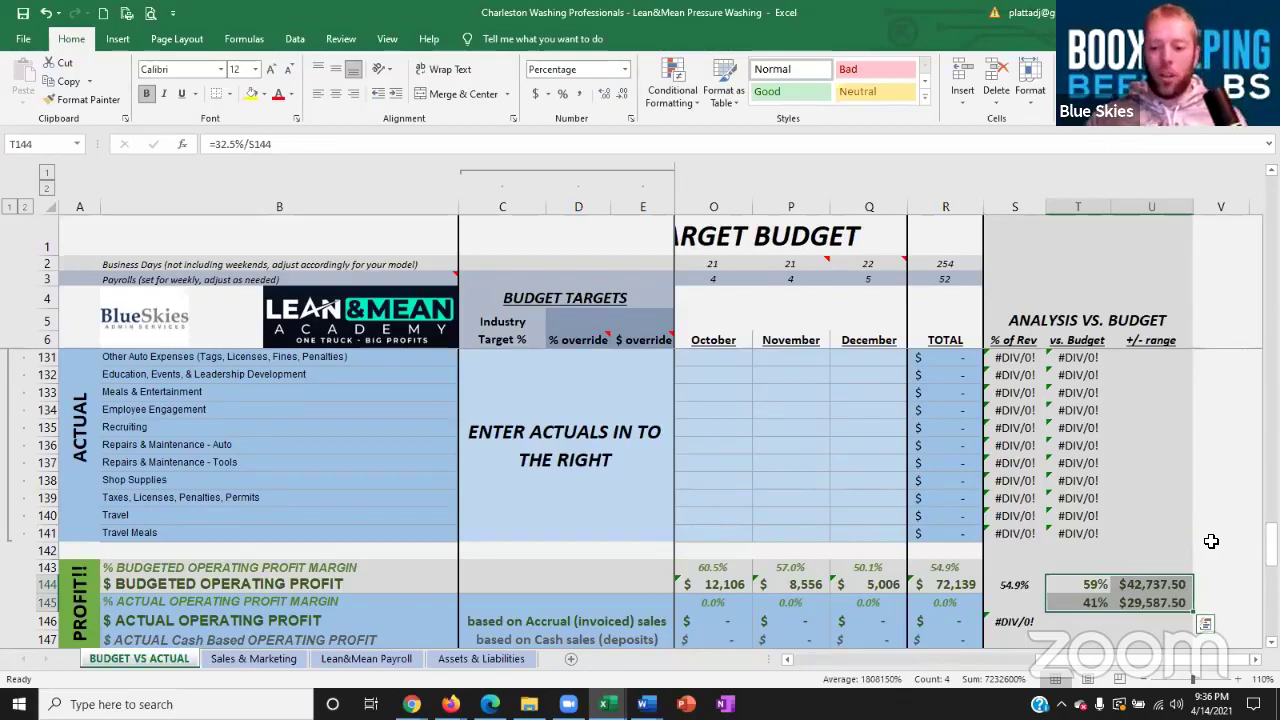
key("Delete")
left_click(1141, 517)
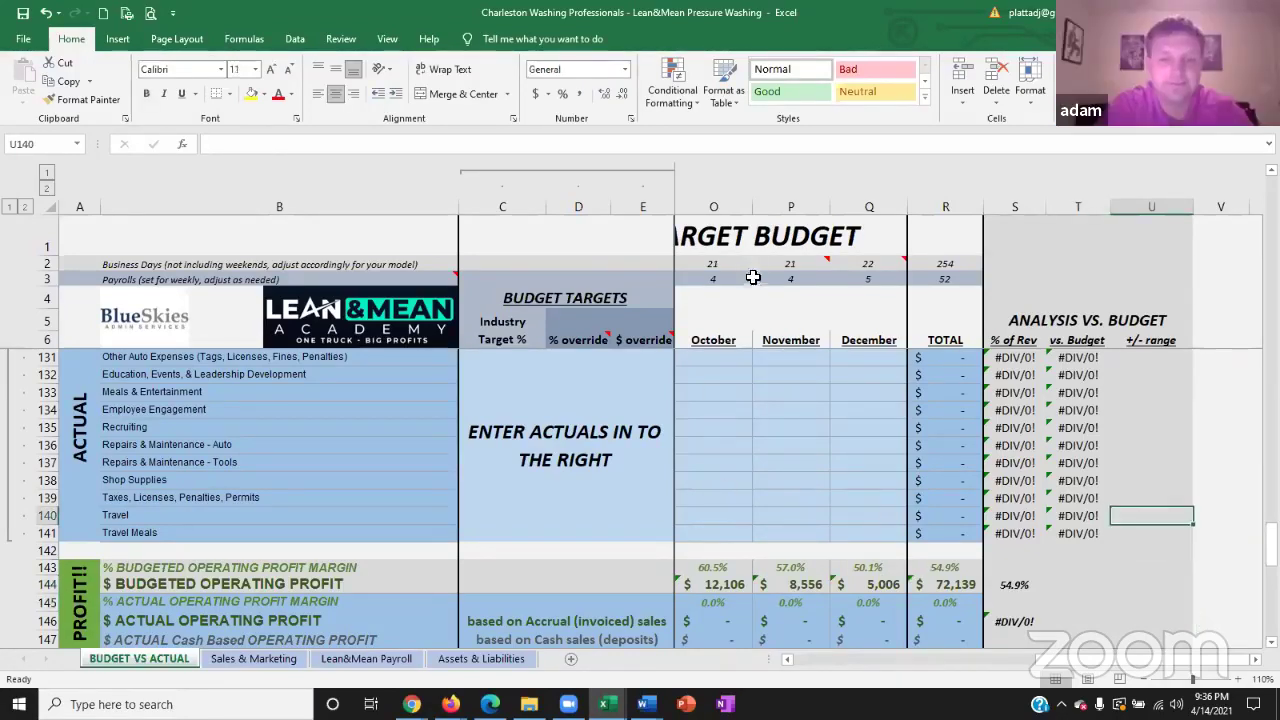